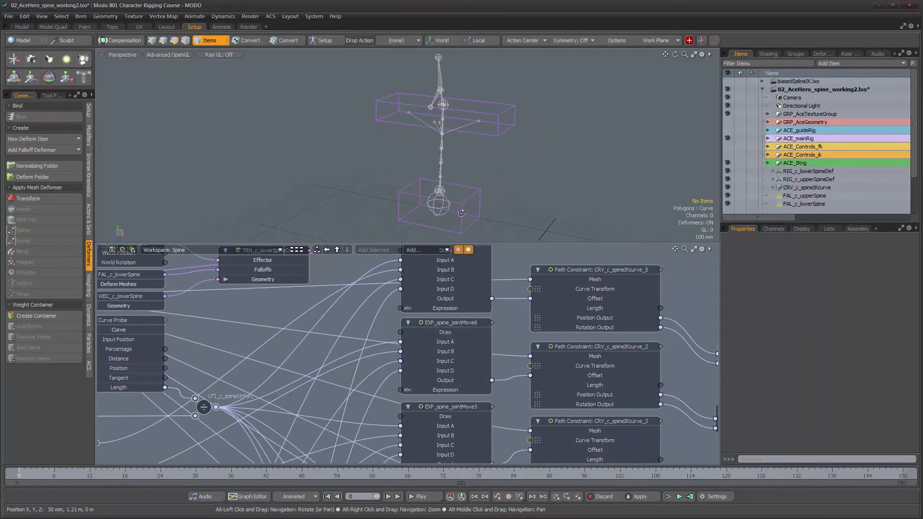
Examine the spine joint expression nodes and their path constraint connections in the Spine schematic workspace
{"action": "left_click_drag", "start_coordinate": [480, 316], "coordinate": [479, 355], "text": "alt"}
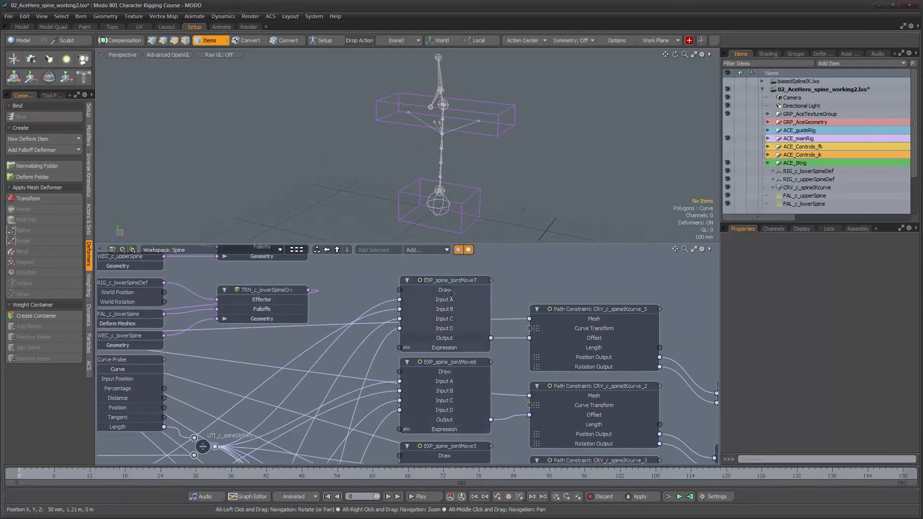
{"action": "left_click_drag", "start_coordinate": [461, 406], "coordinate": [446, 223], "text": "alt"}
{"action": "left_click_drag", "start_coordinate": [428, 398], "coordinate": [421, 233], "text": "alt"}
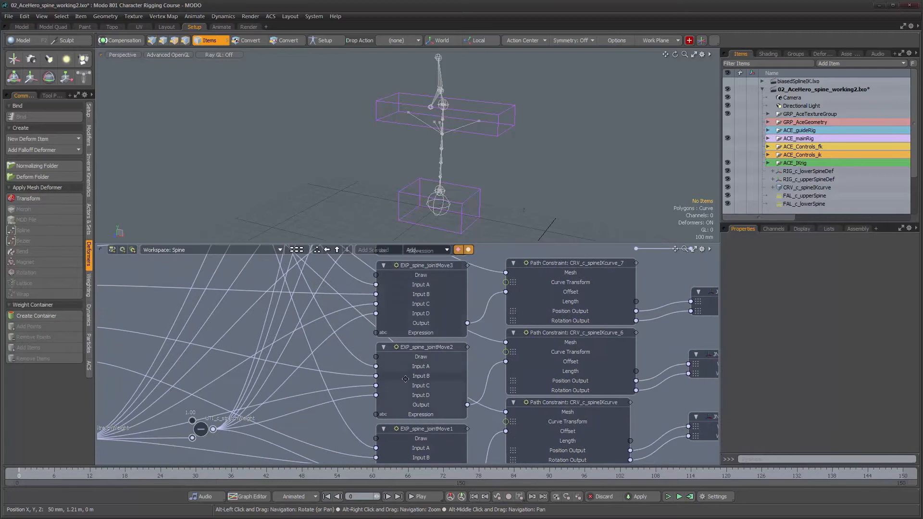
{"action": "left_click_drag", "start_coordinate": [407, 435], "coordinate": [405, 360], "text": "alt"}
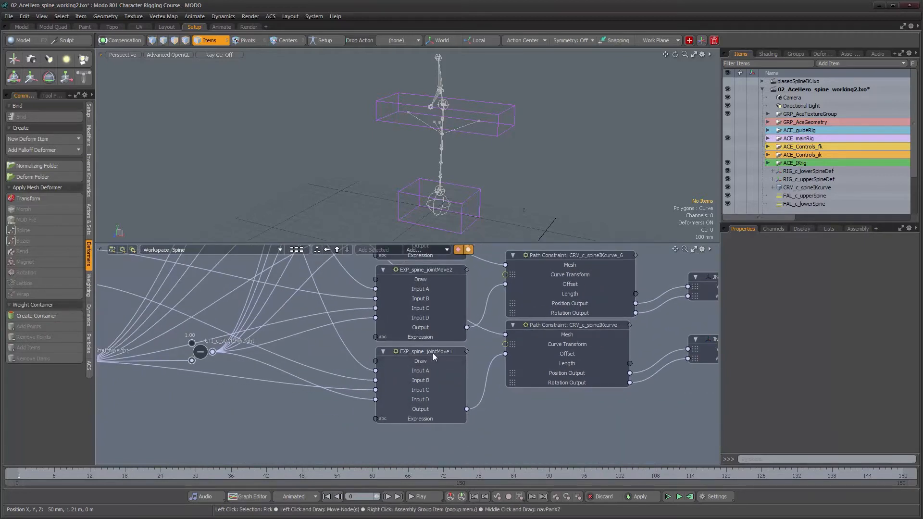
{"action": "left_click_drag", "start_coordinate": [449, 232], "coordinate": [439, 335], "text": "alt"}
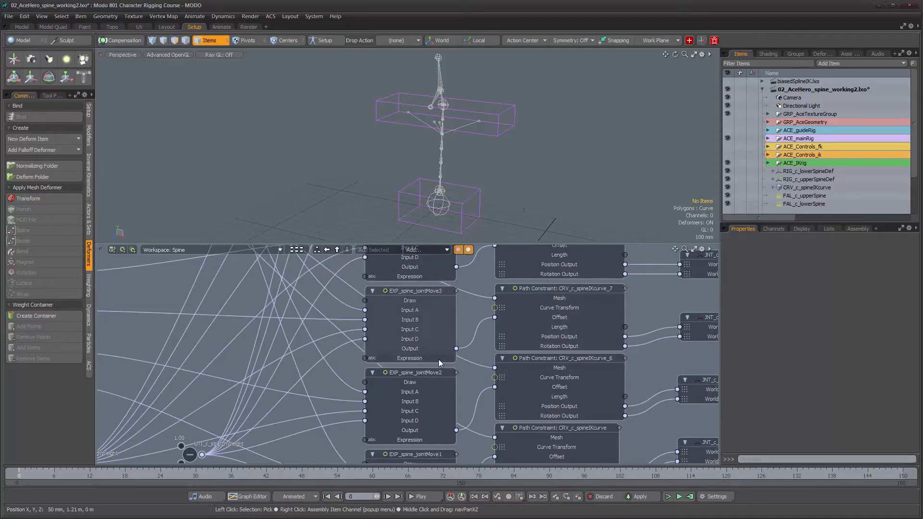
{"action": "mouse_move", "coordinate": [439, 359]}
{"action": "left_click_drag", "start_coordinate": [442, 316], "coordinate": [456, 377], "text": "alt"}
{"action": "right_click_drag", "start_coordinate": [456, 377], "coordinate": [428, 370], "text": "alt"}
{"action": "left_click_drag", "start_coordinate": [441, 347], "coordinate": [429, 390], "text": "alt"}
{"action": "left_click_drag", "start_coordinate": [445, 322], "coordinate": [440, 368], "text": "alt"}
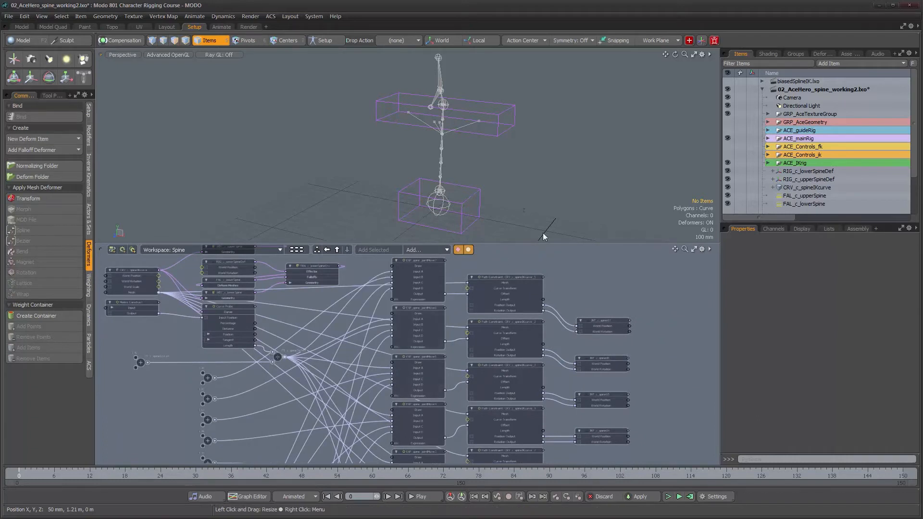
Enlarge the 3D viewport to full size and select the shoulders control for rotation
{"action": "key", "text": "0"}
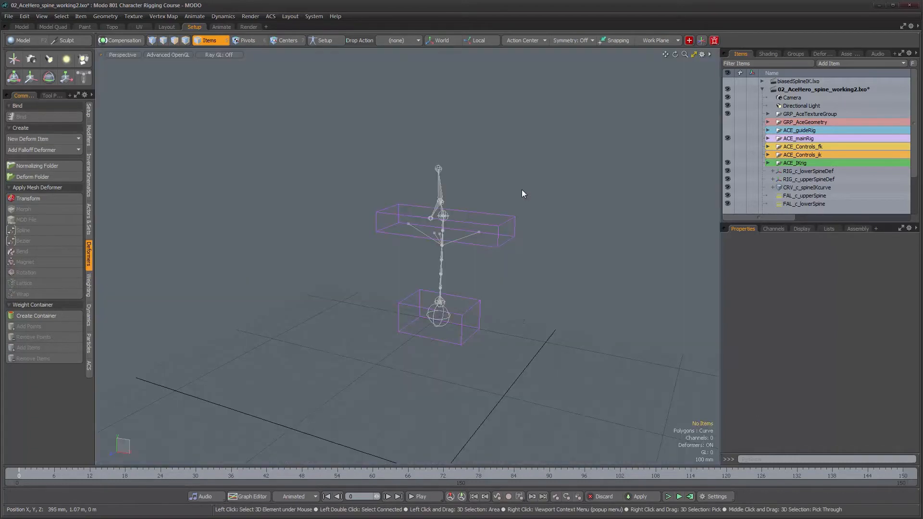
{"action": "left_click_drag", "start_coordinate": [464, 255], "coordinate": [497, 241], "text": "alt"}
{"action": "right_click_drag", "start_coordinate": [496, 241], "coordinate": [497, 217], "text": "alt"}
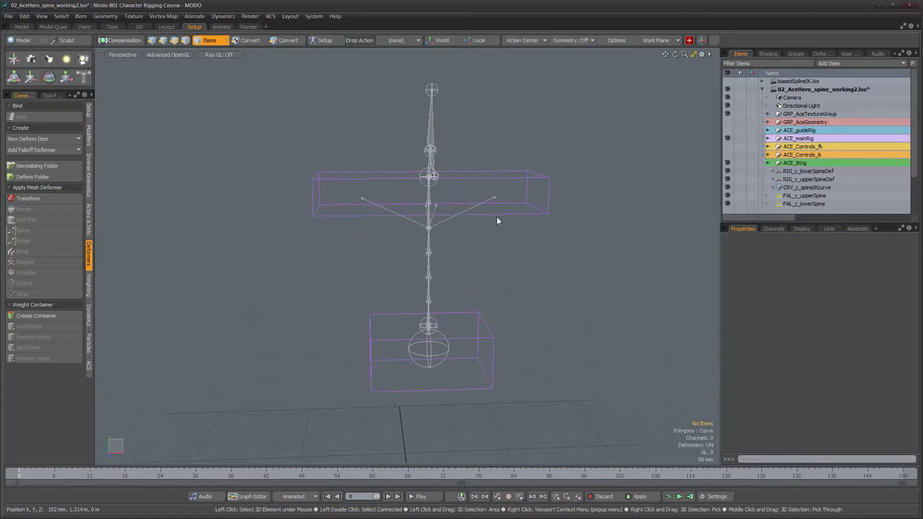
{"action": "left_click", "coordinate": [501, 217]}
{"action": "left_click_drag", "start_coordinate": [501, 217], "coordinate": [487, 269], "text": "alt"}
{"action": "key", "text": "e"}
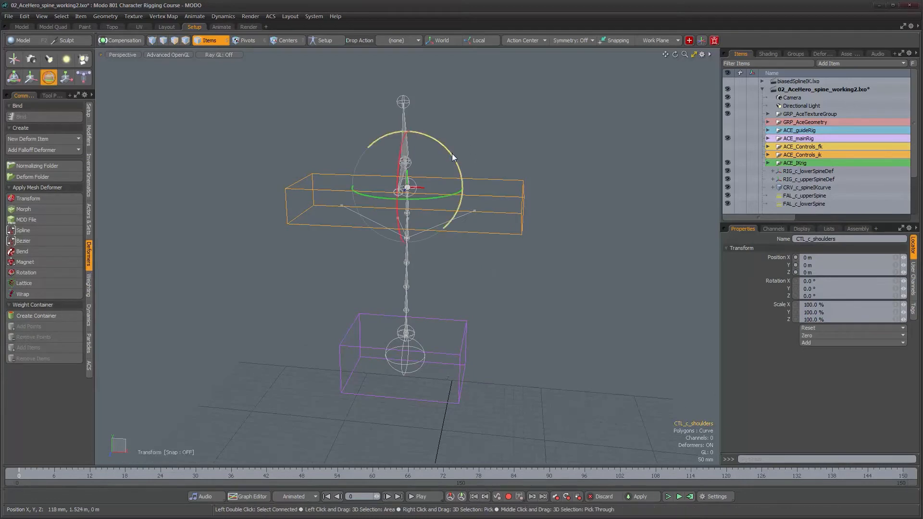
Try rotating the shoulders control about separate axes, including about 296° in X, and undo each rotation
{"action": "left_click_drag", "start_coordinate": [452, 154], "coordinate": [380, 155]}
{"action": "key", "text": "ctrl+z"}
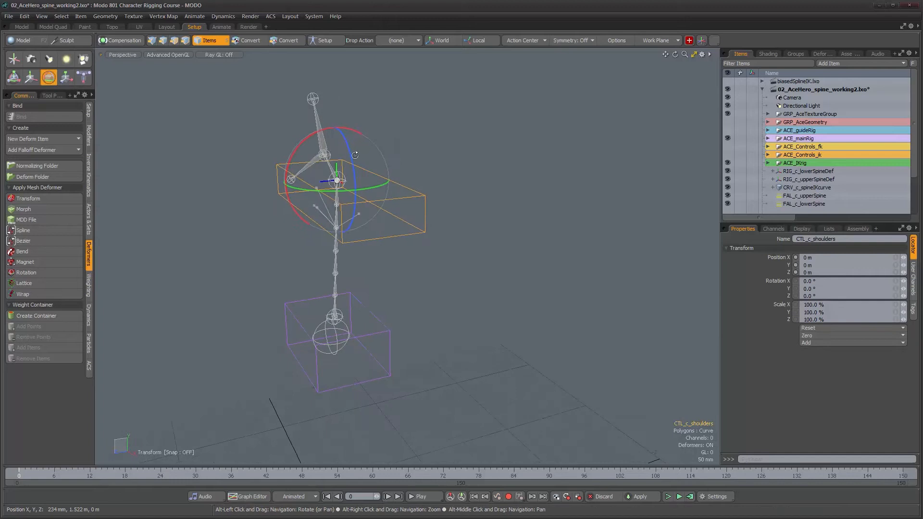
{"action": "left_click_drag", "start_coordinate": [295, 152], "coordinate": [392, 122]}
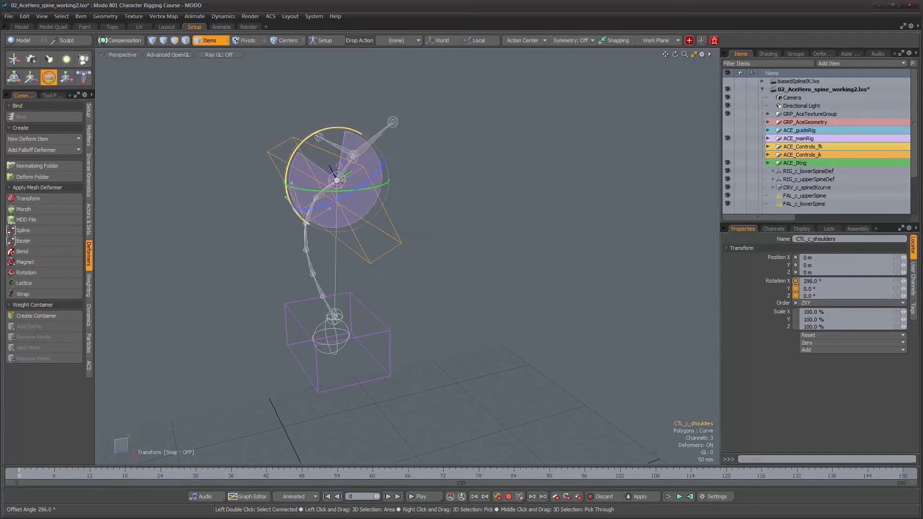
{"action": "left_click_drag", "start_coordinate": [344, 167], "coordinate": [344, 168]}
{"action": "key", "text": "ctrl+z"}
{"action": "left_click_drag", "start_coordinate": [432, 248], "coordinate": [450, 260], "text": "alt"}
{"action": "left_click_drag", "start_coordinate": [364, 279], "coordinate": [445, 211]}
{"action": "key", "text": "ctrl+z"}
{"action": "left_click_drag", "start_coordinate": [425, 140], "coordinate": [464, 119], "text": "alt"}
{"action": "key", "text": "ctrl+z"}
{"action": "left_click_drag", "start_coordinate": [480, 192], "coordinate": [461, 236], "text": "alt"}
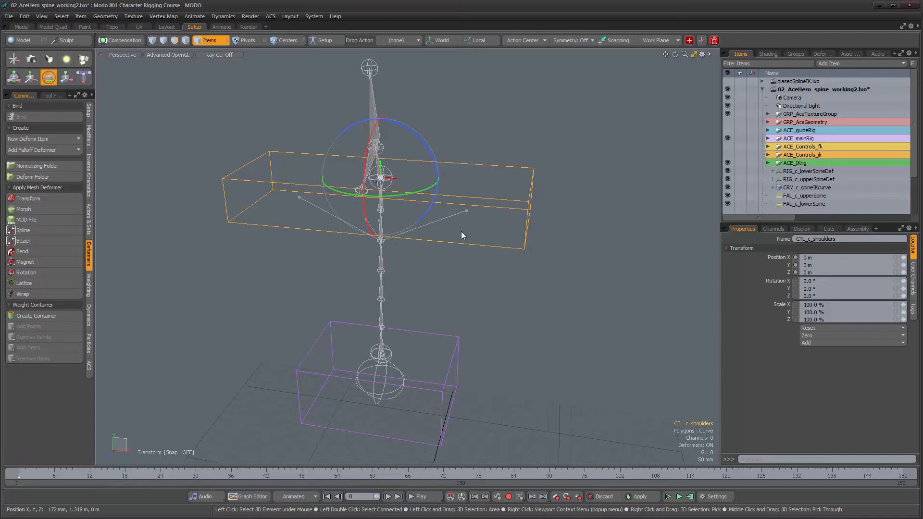
Try twisting the shoulders control to about -47.6° in Y and tilting it in X, undoing both rotations
{"action": "left_click_drag", "start_coordinate": [460, 234], "coordinate": [392, 263], "text": "alt"}
{"action": "left_click_drag", "start_coordinate": [415, 255], "coordinate": [449, 221], "text": "alt"}
{"action": "left_click_drag", "start_coordinate": [484, 183], "coordinate": [508, 234]}
{"action": "key", "text": "ctrl+z"}
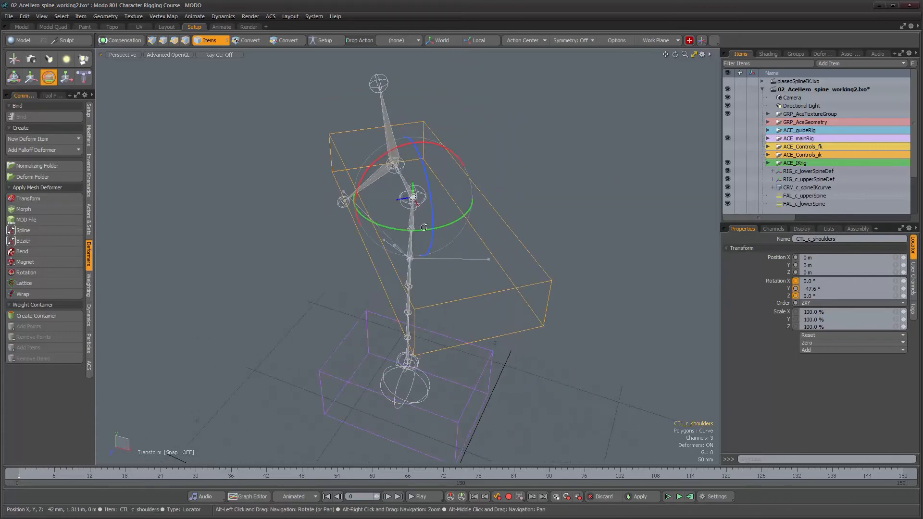
{"action": "left_click_drag", "start_coordinate": [370, 165], "coordinate": [399, 143]}
{"action": "key", "text": "ctrl+z"}
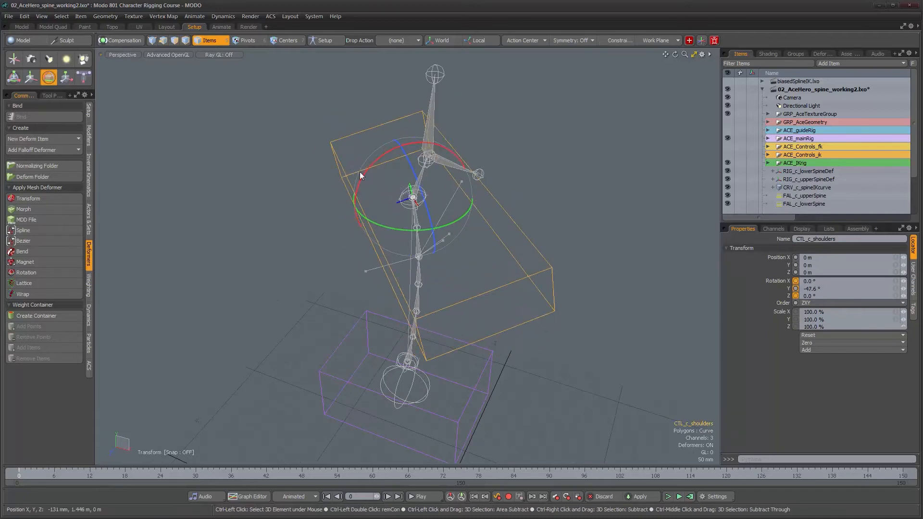
{"action": "left_click_drag", "start_coordinate": [440, 219], "coordinate": [471, 251], "text": "alt"}
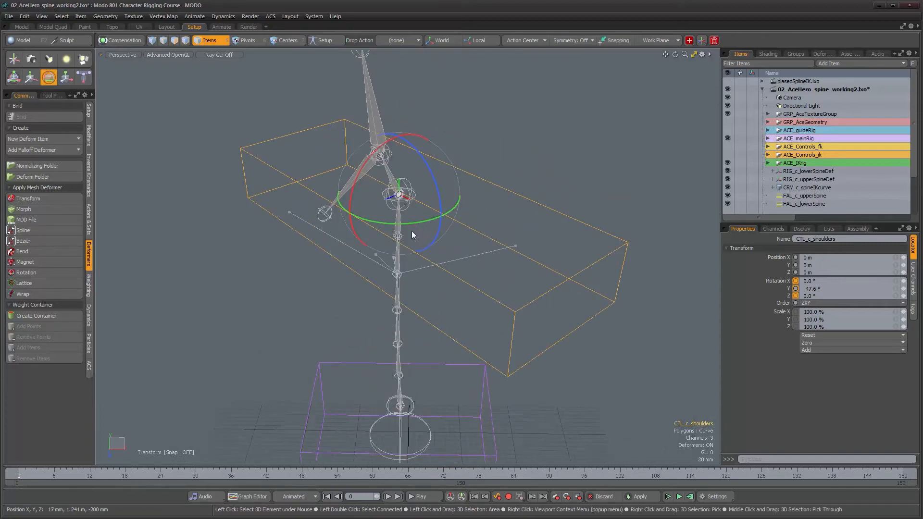
{"action": "key", "text": "ctrl+z"}
Examine the shoulders control, its rotation handles and the upper spine joints from several angles
{"action": "left_click_drag", "start_coordinate": [494, 262], "coordinate": [445, 269], "text": "alt"}
{"action": "left_click_drag", "start_coordinate": [367, 232], "coordinate": [336, 230], "text": "alt"}
{"action": "right_click_drag", "start_coordinate": [335, 230], "coordinate": [369, 226], "text": "alt"}
{"action": "middle_click_drag", "start_coordinate": [332, 178], "coordinate": [346, 230], "text": "alt"}
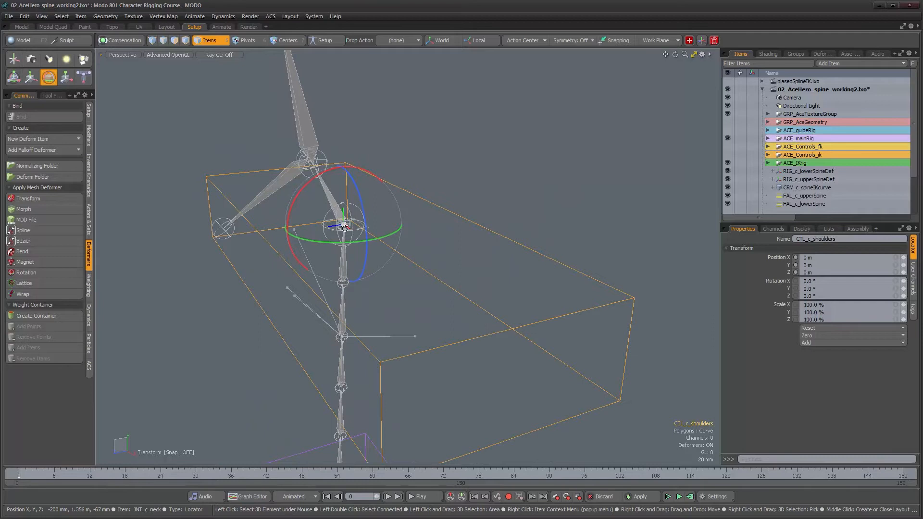
{"action": "right_click_drag", "start_coordinate": [346, 230], "coordinate": [364, 232], "text": "alt"}
{"action": "left_click_drag", "start_coordinate": [363, 232], "coordinate": [439, 241], "text": "alt"}
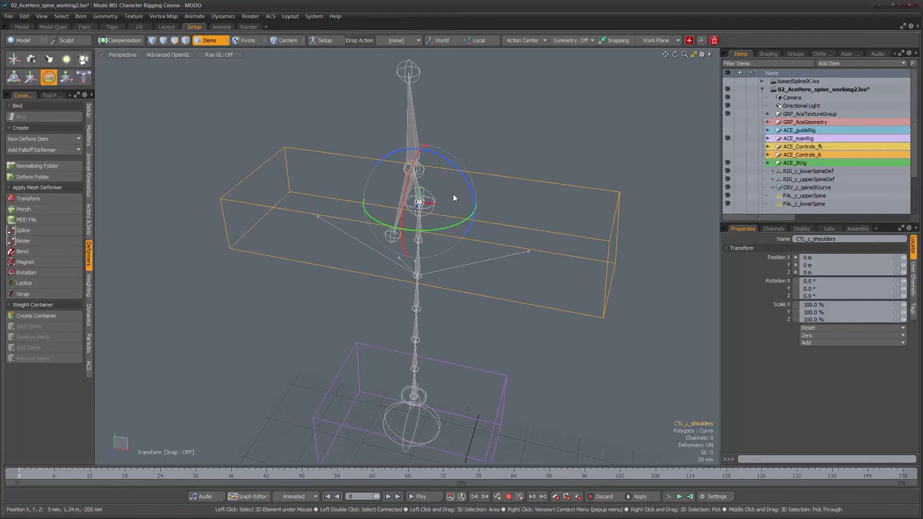
{"action": "left_click_drag", "start_coordinate": [524, 252], "coordinate": [453, 252], "text": "alt"}
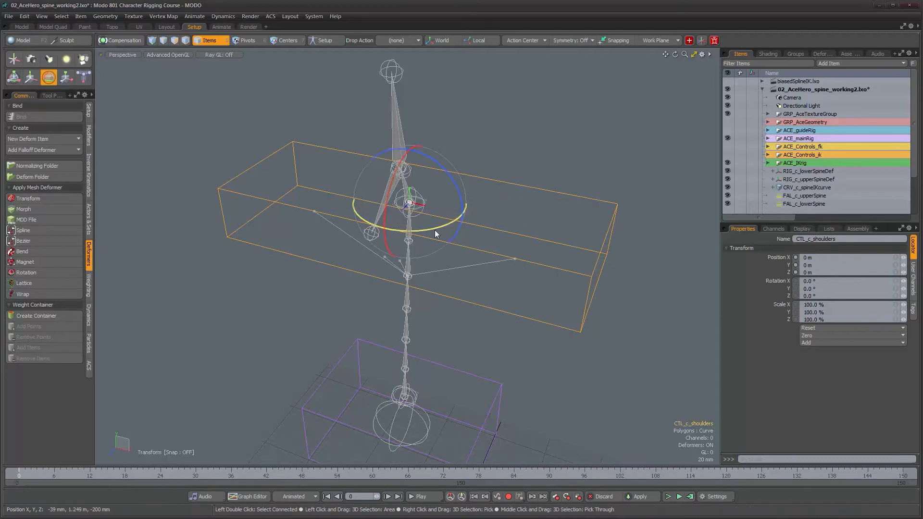
{"action": "left_click_drag", "start_coordinate": [419, 253], "coordinate": [497, 273], "text": "alt"}
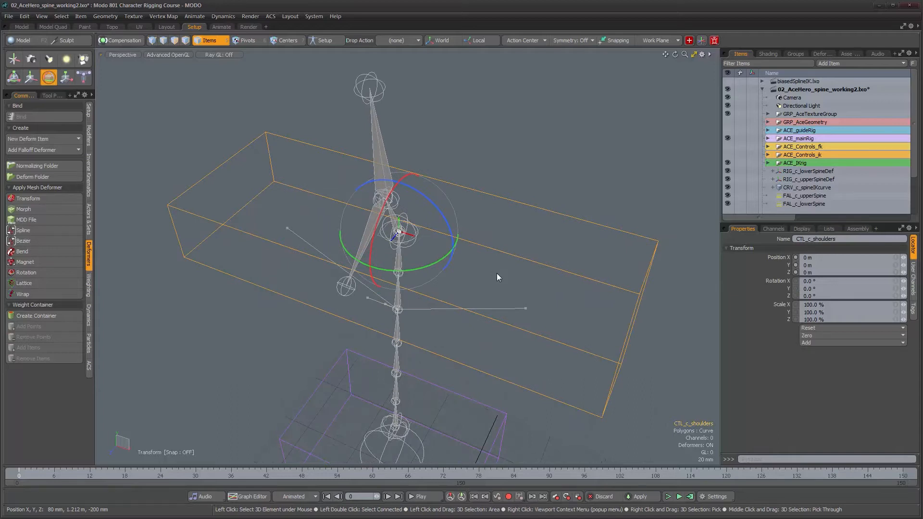
{"action": "left_click_drag", "start_coordinate": [497, 273], "coordinate": [492, 256], "text": "alt"}
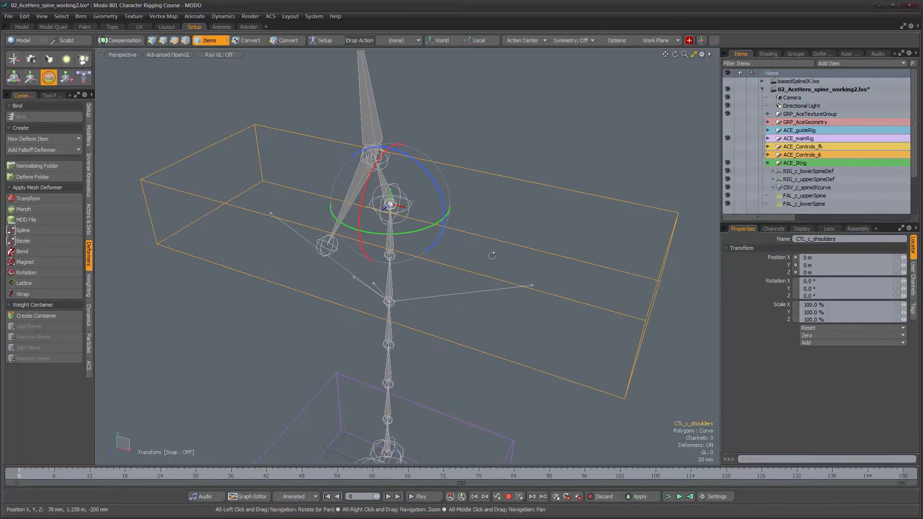
Add a rotation transform to the shoulders control and display its rotation order property
{"action": "left_click", "coordinate": [776, 230]}
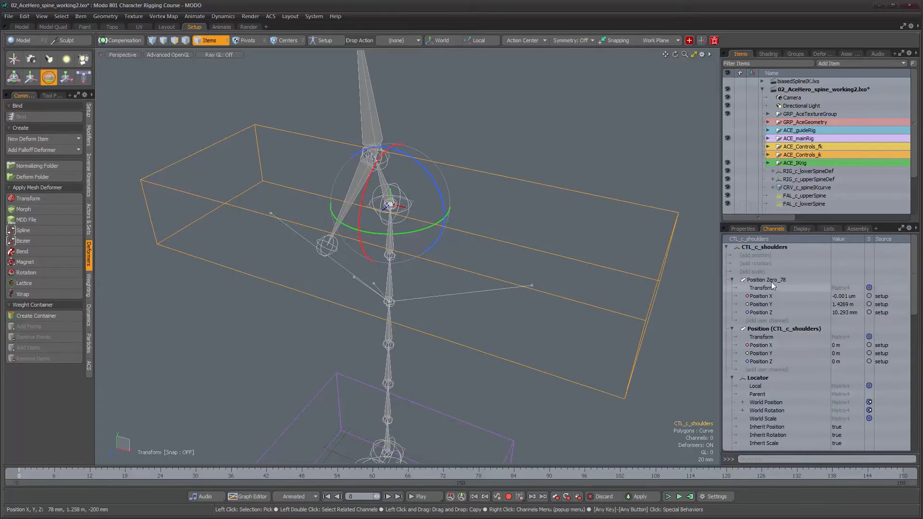
{"action": "left_click", "coordinate": [759, 262]}
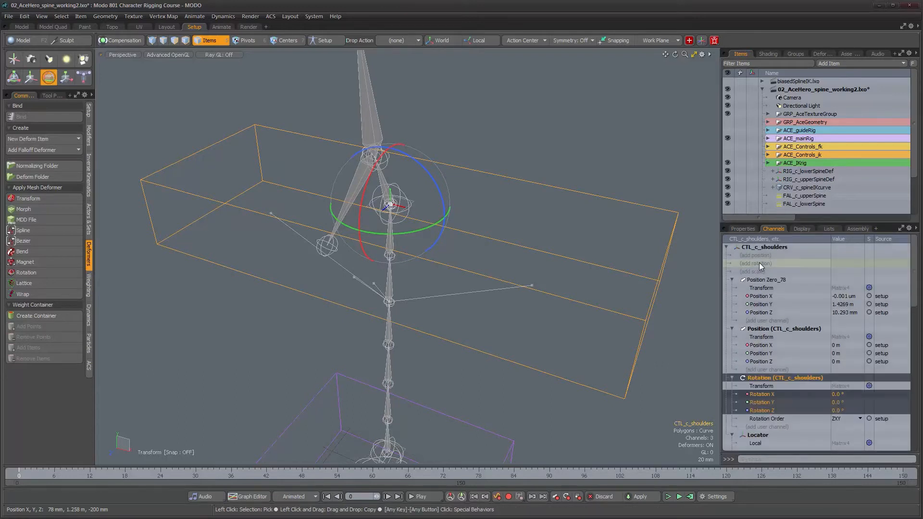
{"action": "left_click", "coordinate": [740, 231]}
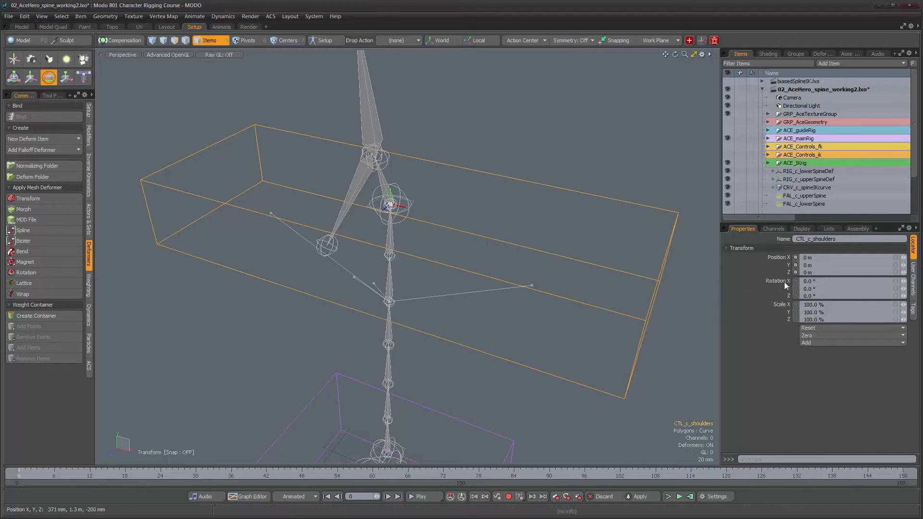
{"action": "left_click", "coordinate": [773, 229]}
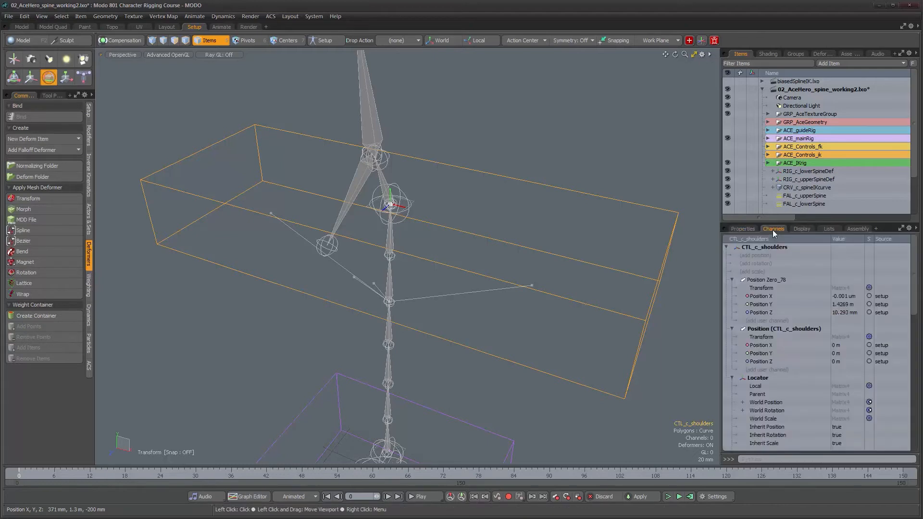
{"action": "left_click", "coordinate": [762, 262]}
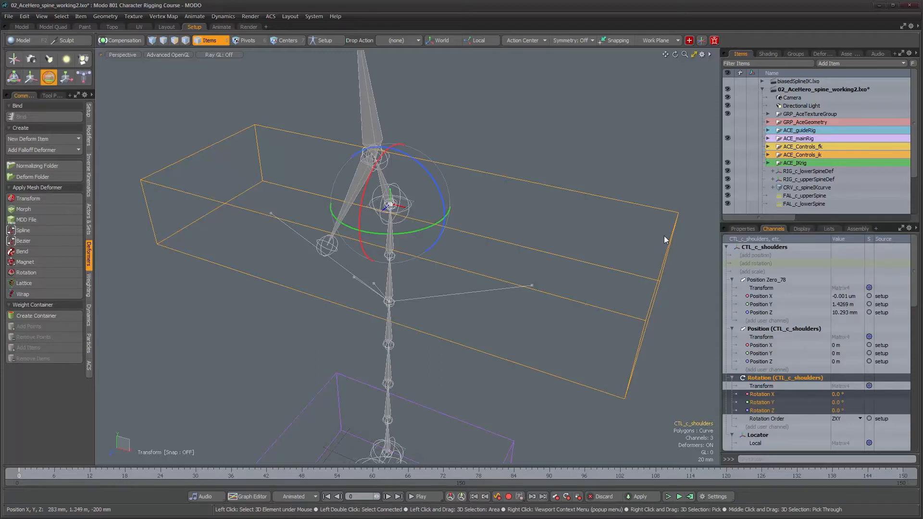
{"action": "left_click", "coordinate": [738, 230]}
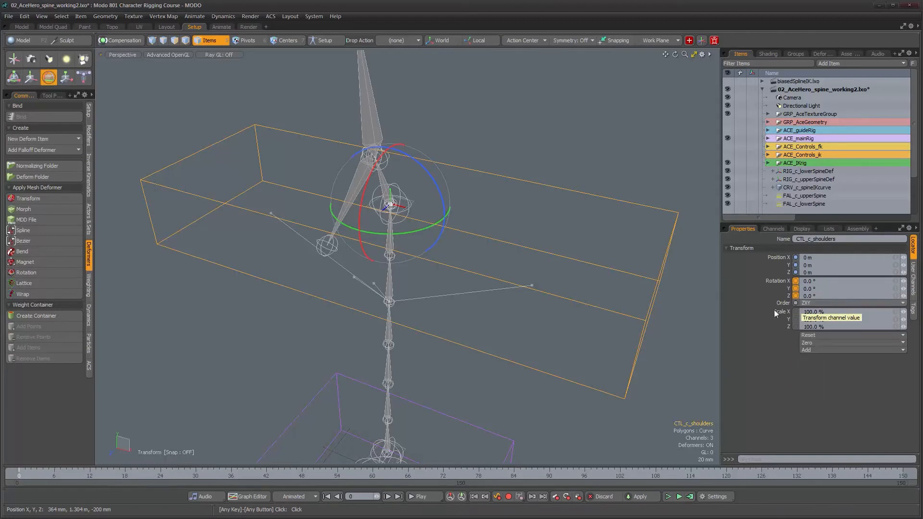
Set the rotation order of the shoulders control to XYZ
{"action": "left_click_drag", "start_coordinate": [433, 240], "coordinate": [404, 248], "text": "alt"}
{"action": "scroll", "coordinate": [404, 247], "scroll_direction": "up", "scroll_amount": 3}
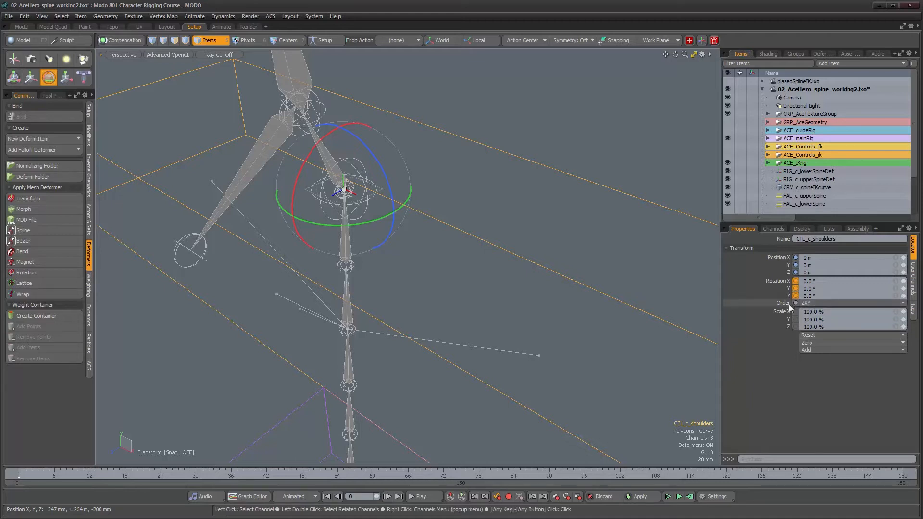
{"action": "left_click_drag", "start_coordinate": [404, 302], "coordinate": [397, 281], "text": "alt"}
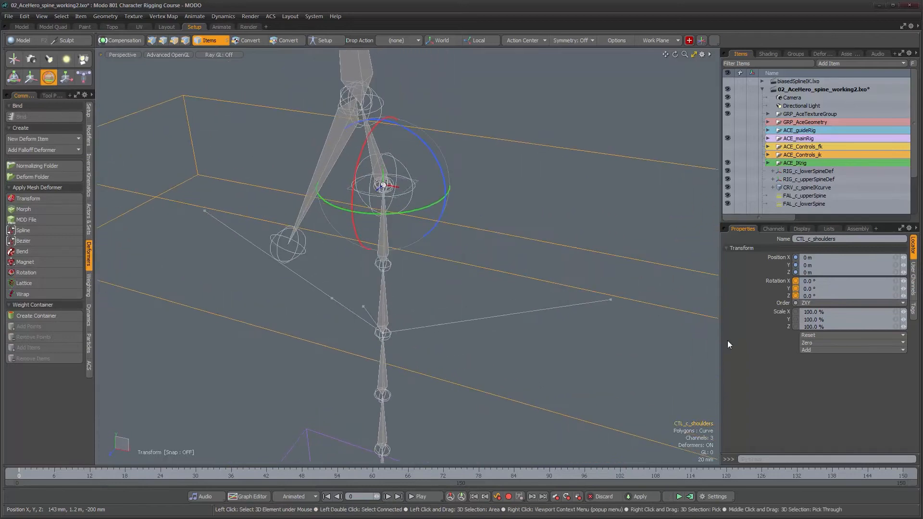
{"action": "left_click", "coordinate": [874, 303]}
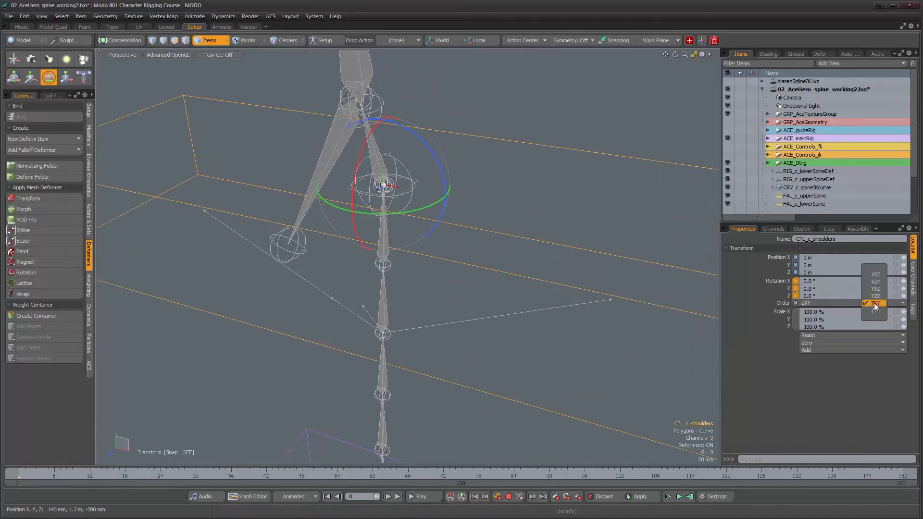
{"action": "left_click", "coordinate": [882, 277]}
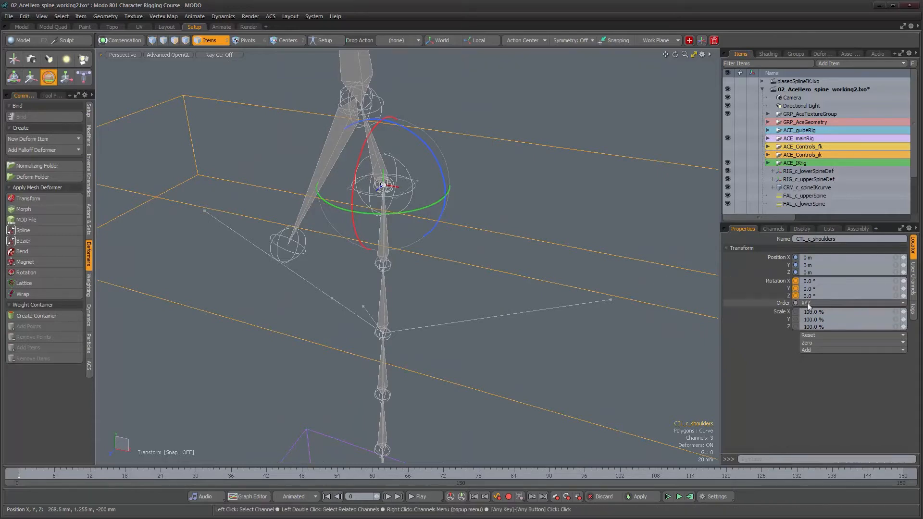
Twist the shoulders control to about -64.5° in Y and inspect its rotation handles from different angles
{"action": "left_click_drag", "start_coordinate": [447, 269], "coordinate": [315, 289], "text": "alt"}
{"action": "left_click_drag", "start_coordinate": [386, 293], "coordinate": [477, 277], "text": "alt"}
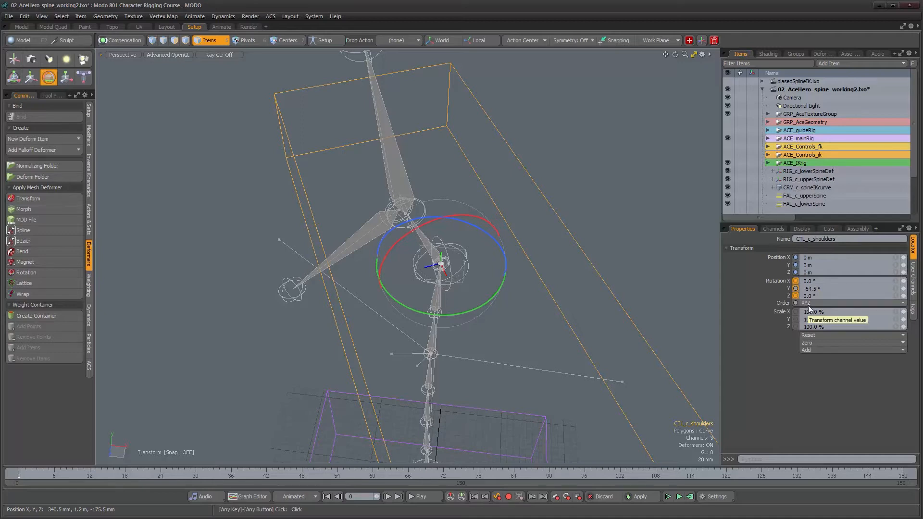
{"action": "left_click_drag", "start_coordinate": [384, 289], "coordinate": [531, 226], "text": "alt"}
{"action": "right_click_drag", "start_coordinate": [531, 226], "coordinate": [580, 230], "text": "alt"}
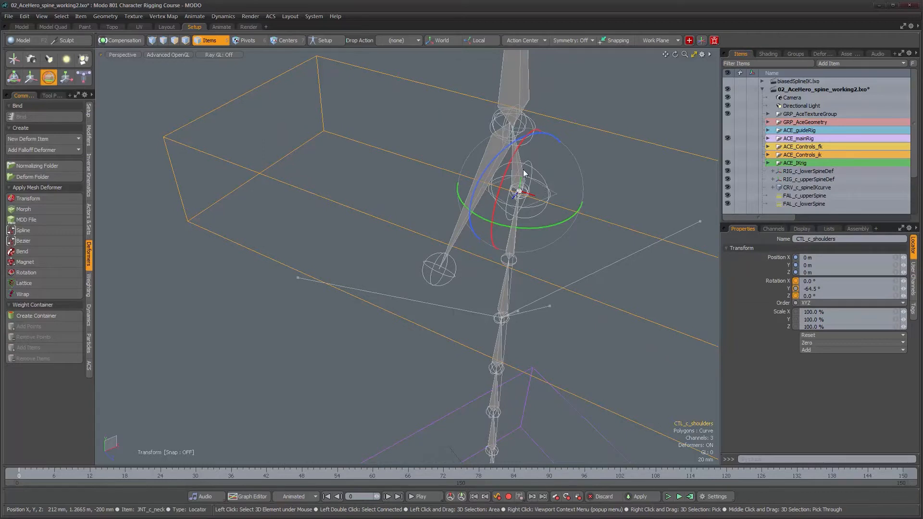
{"action": "left_click_drag", "start_coordinate": [552, 189], "coordinate": [481, 182], "text": "alt"}
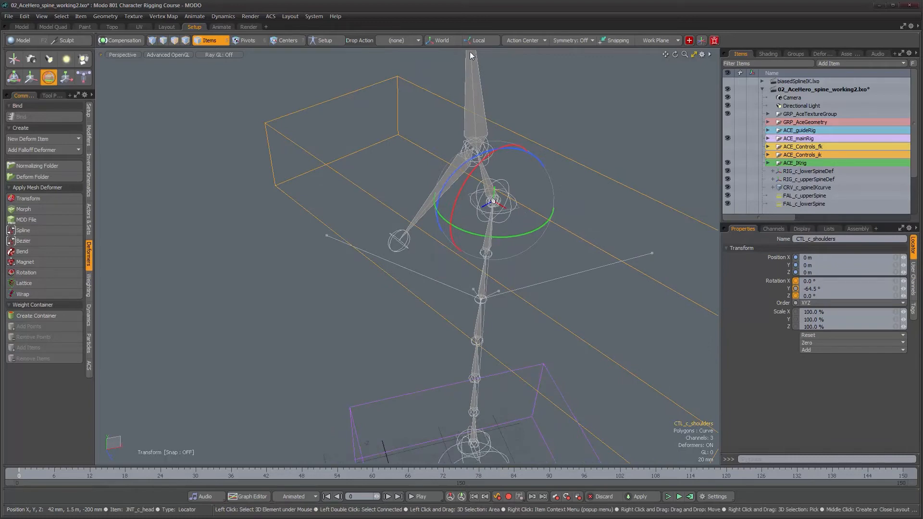
Switch the Local action center on and off for the shoulders control and undo the latest trial rotations
{"action": "left_click", "coordinate": [482, 39]}
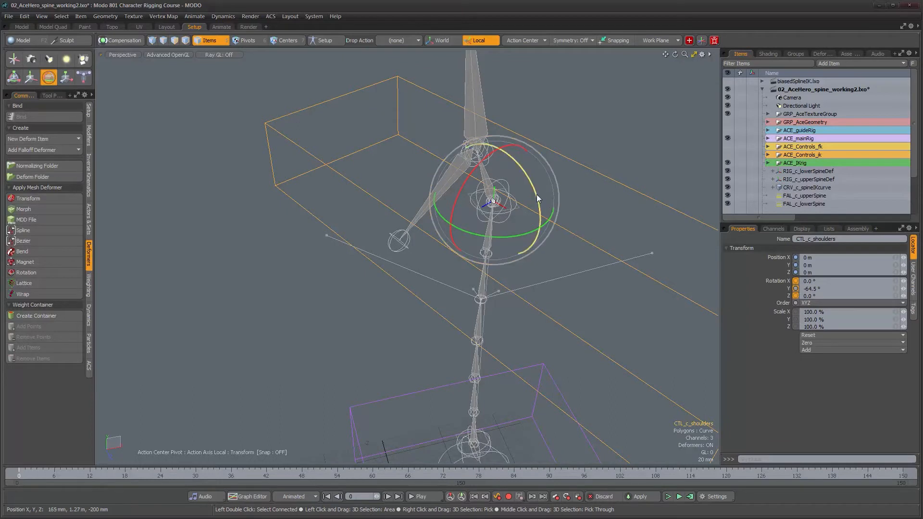
{"action": "left_click", "coordinate": [484, 42]}
{"action": "left_click_drag", "start_coordinate": [579, 246], "coordinate": [546, 259], "text": "alt"}
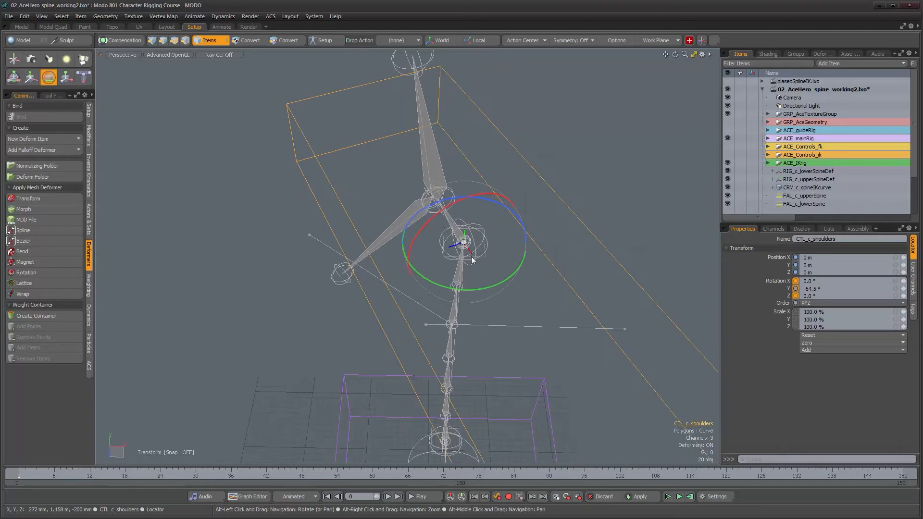
{"action": "key", "text": "ctrl+z"}
{"action": "key", "text": "ctrl+z"}
{"action": "key", "text": "ctrl+z"}
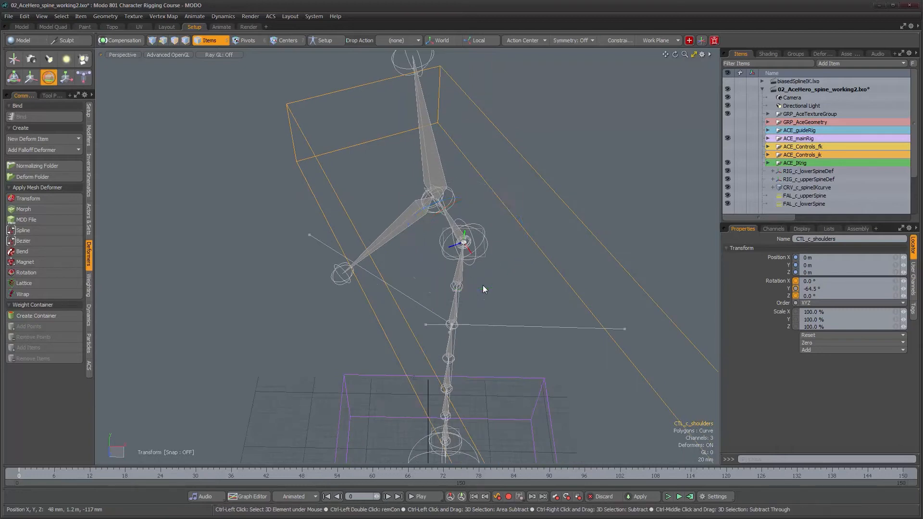
Undo the shoulders control's Y twist and set its rotation order to ZXY
{"action": "key", "text": "ctrl+z"}
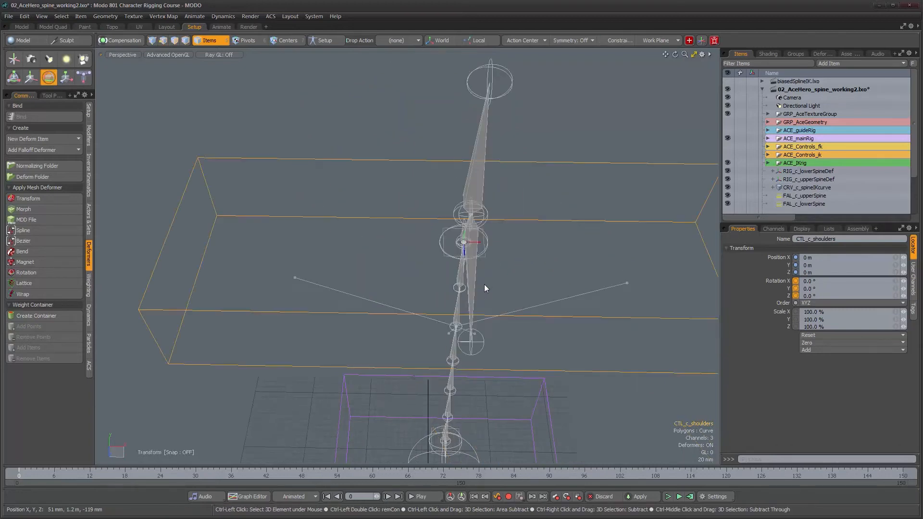
{"action": "left_click_drag", "start_coordinate": [595, 304], "coordinate": [555, 265], "text": "alt"}
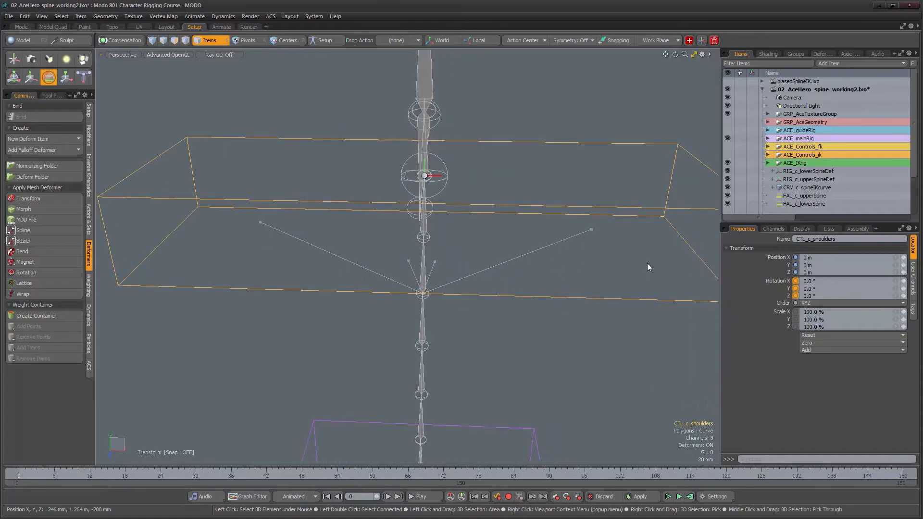
{"action": "left_click", "coordinate": [821, 302]}
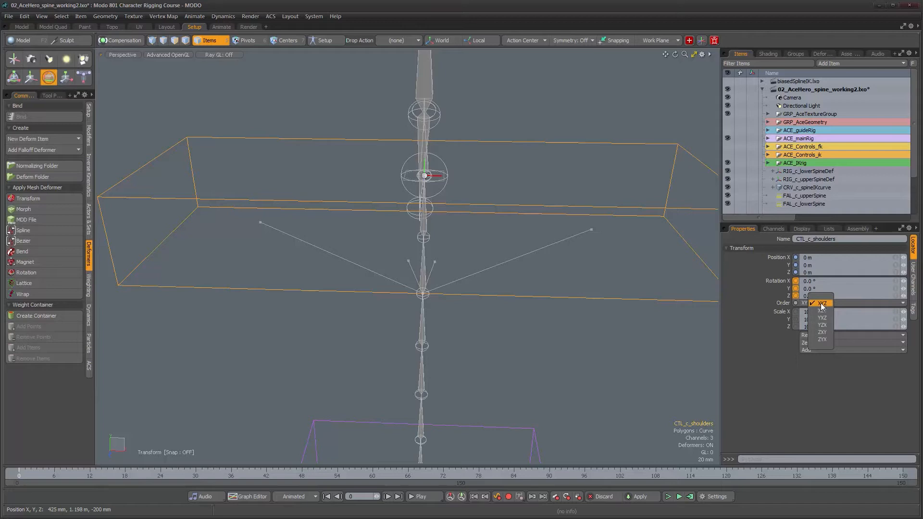
{"action": "left_click", "coordinate": [823, 333]}
Try rotating the shoulders control with the ZXY rotation order and undo the trial rotation
{"action": "left_click_drag", "start_coordinate": [519, 174], "coordinate": [414, 221], "text": "alt"}
{"action": "left_click_drag", "start_coordinate": [396, 267], "coordinate": [512, 250]}
{"action": "key", "text": "ctrl+z"}
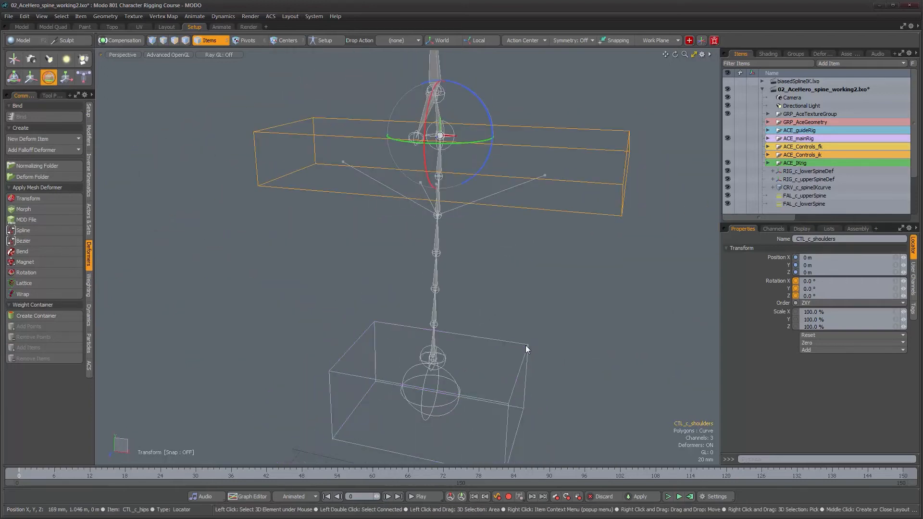
Add a rotation transform to the hips control and display its transform properties
{"action": "left_click", "coordinate": [526, 345]}
{"action": "left_click_drag", "start_coordinate": [528, 280], "coordinate": [528, 304], "text": "alt"}
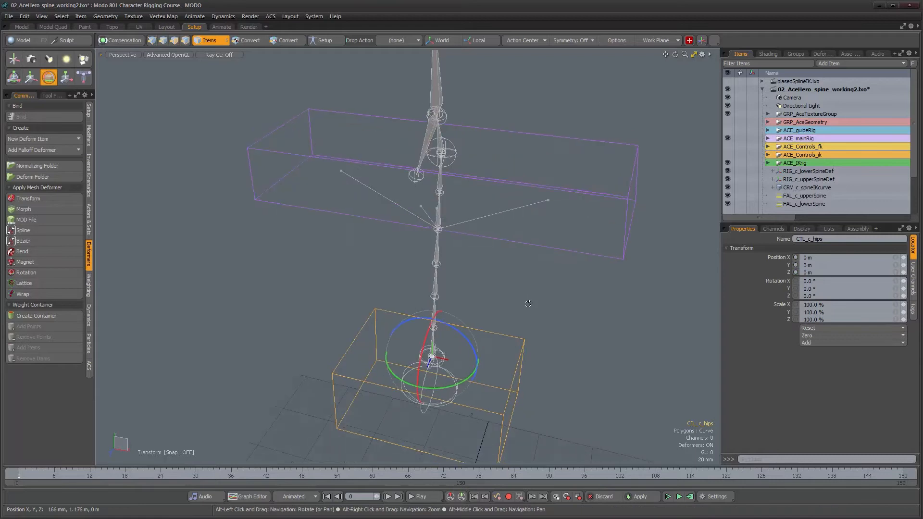
{"action": "left_click", "coordinate": [773, 229]}
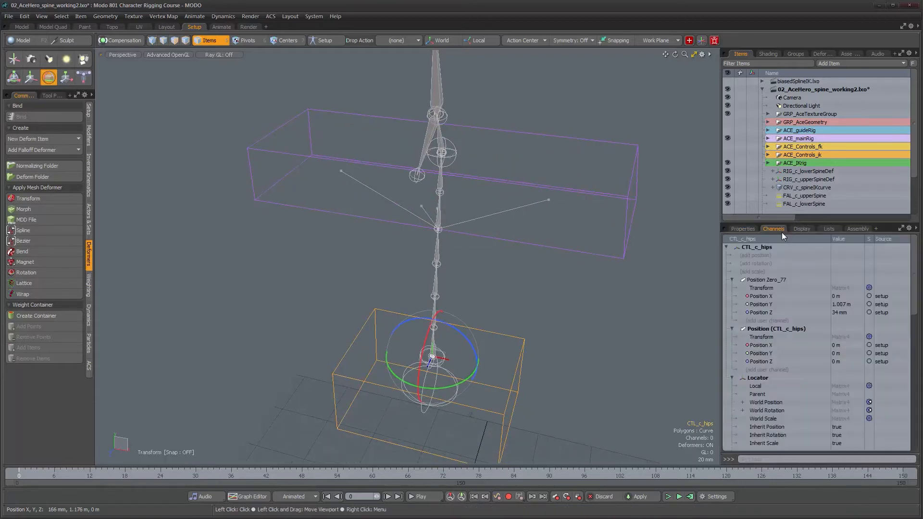
{"action": "left_click", "coordinate": [763, 265]}
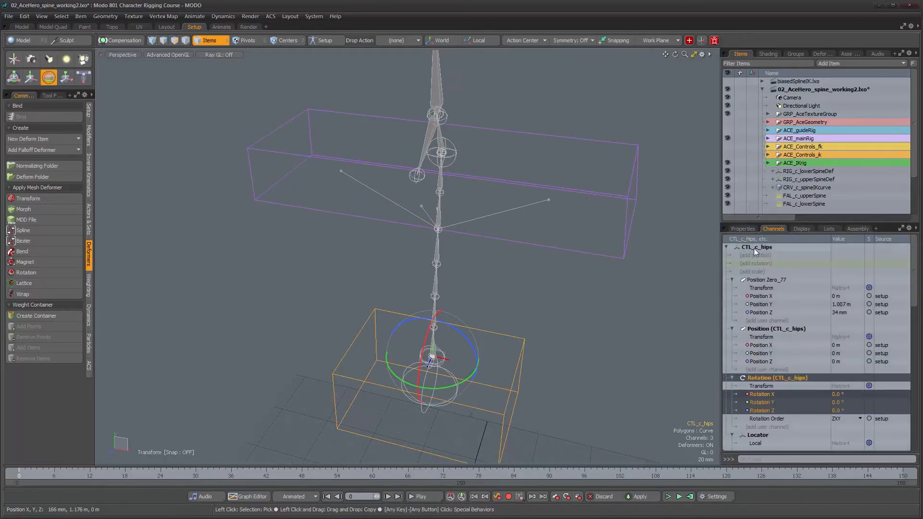
{"action": "left_click", "coordinate": [742, 230]}
{"action": "mouse_move", "coordinate": [500, 293]}
{"action": "left_mouse_down", "text": "alt"}
{"action": "mouse_move", "coordinate": [514, 269]}
{"action": "mouse_move", "coordinate": [510, 283]}
{"action": "left_mouse_up", "text": "alt"}
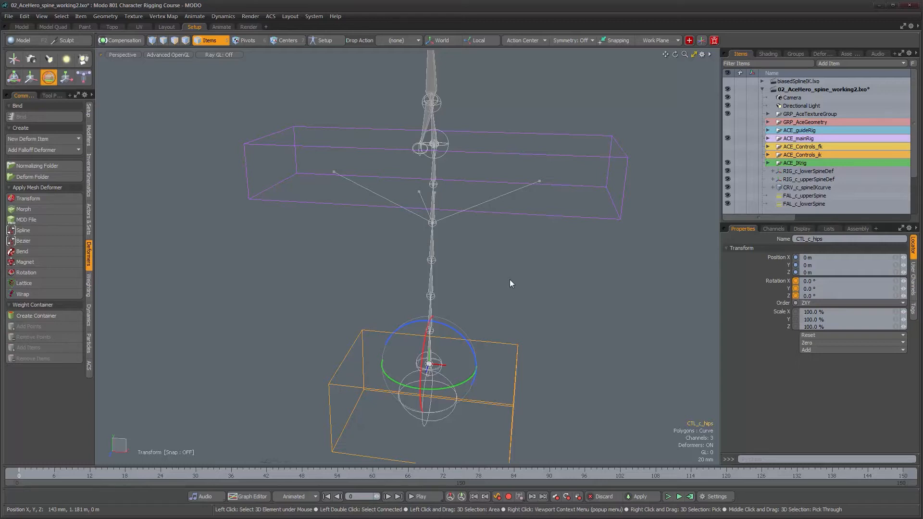
Find the JNT_c_spine04 joint in the rig hierarchy and display the properties of its path constraint
{"action": "mouse_move", "coordinate": [479, 267]}
{"action": "left_mouse_down", "text": "alt"}
{"action": "mouse_move", "coordinate": [434, 309]}
{"action": "mouse_move", "coordinate": [498, 267]}
{"action": "left_mouse_up", "text": "alt"}
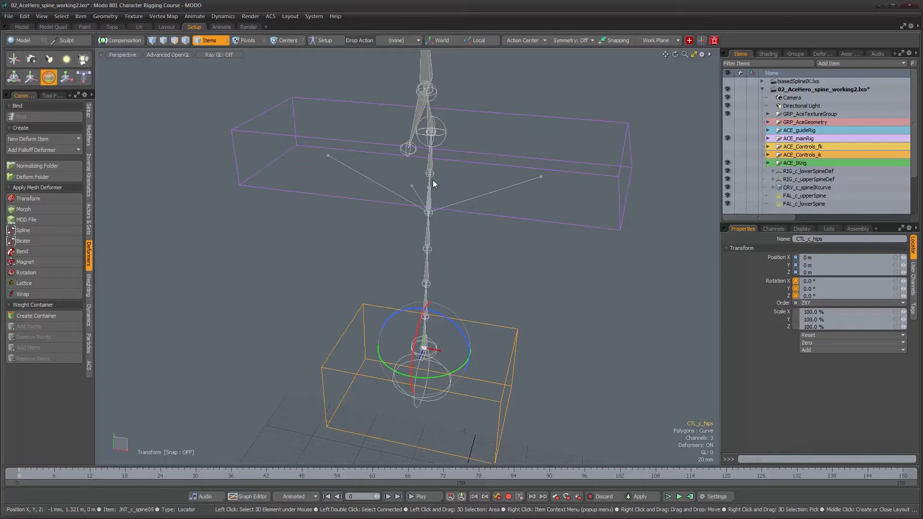
{"action": "left_click_drag", "start_coordinate": [429, 281], "coordinate": [541, 255], "text": "alt"}
{"action": "key", "text": "q"}
{"action": "left_click", "coordinate": [532, 200]}
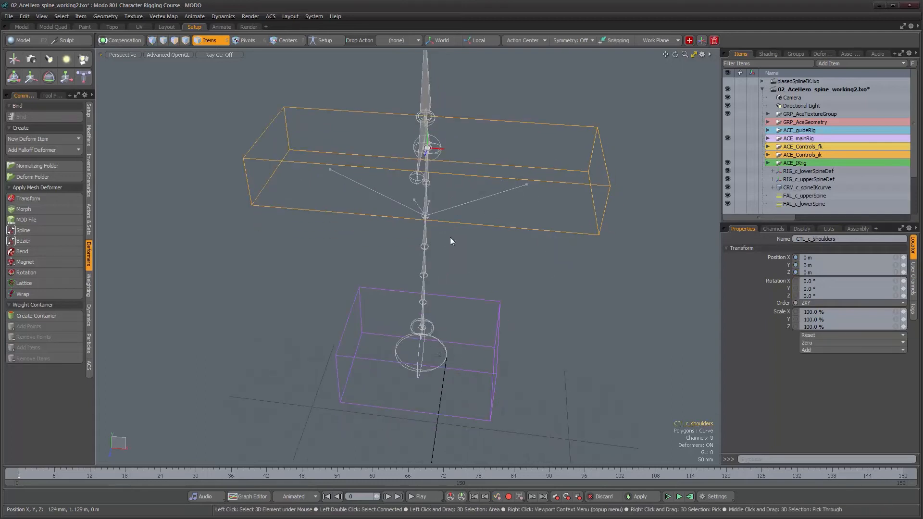
{"action": "left_click", "coordinate": [425, 243]}
{"action": "scroll", "coordinate": [781, 170], "scroll_direction": "down", "scroll_amount": 1}
{"action": "scroll", "coordinate": [781, 172], "scroll_direction": "down", "scroll_amount": 1}
{"action": "key", "text": "f"}
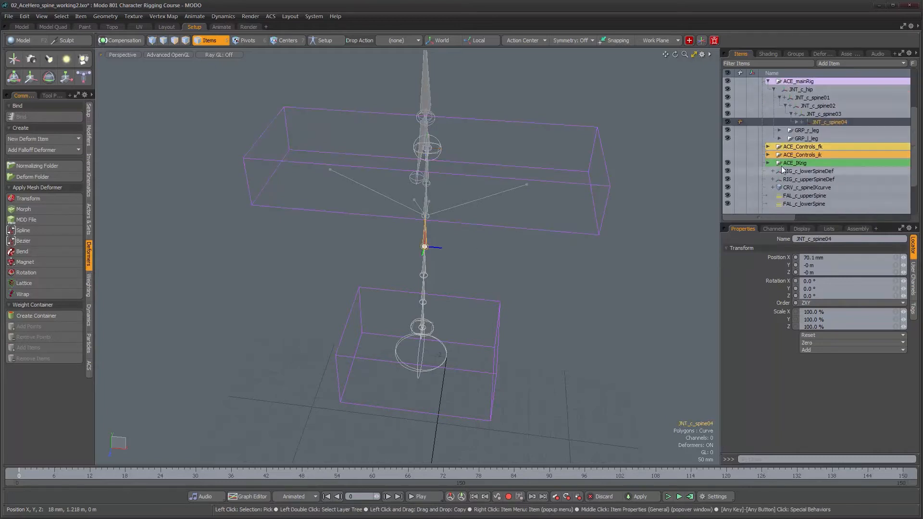
{"action": "left_click", "coordinate": [797, 122]}
{"action": "left_click", "coordinate": [815, 130]}
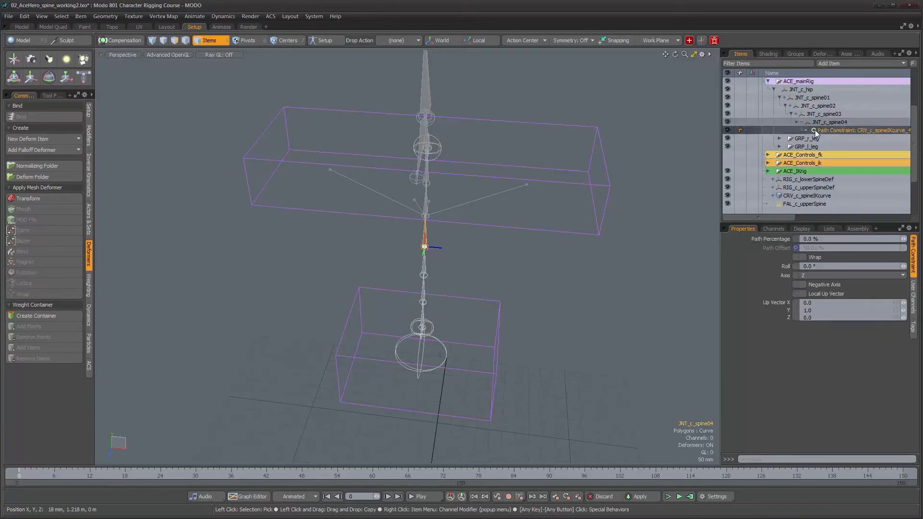
Try changing the roll of the spine04 path constraint and undo the change
{"action": "left_click_drag", "start_coordinate": [491, 352], "coordinate": [460, 248], "text": "alt"}
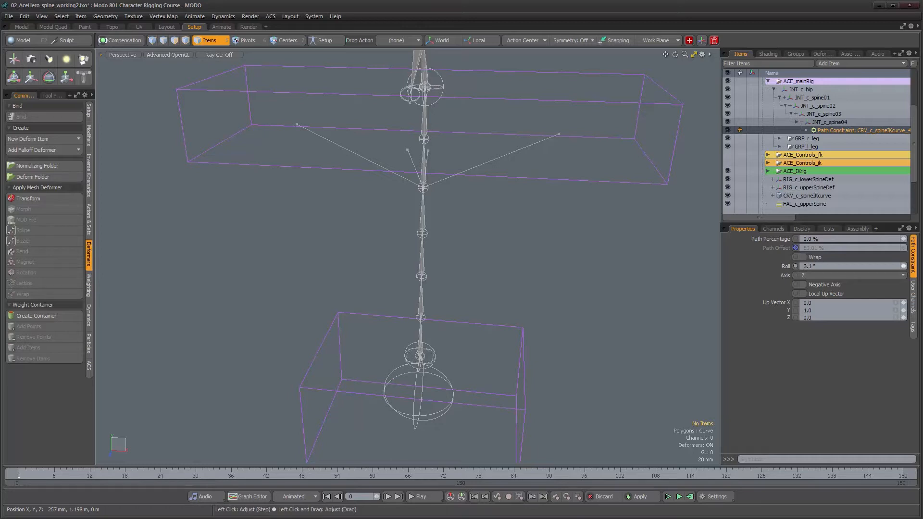
{"action": "left_click_drag", "start_coordinate": [904, 266], "coordinate": [895, 266]}
{"action": "key", "text": "ctrl+z"}
{"action": "left_click_drag", "start_coordinate": [573, 336], "coordinate": [508, 259], "text": "alt"}
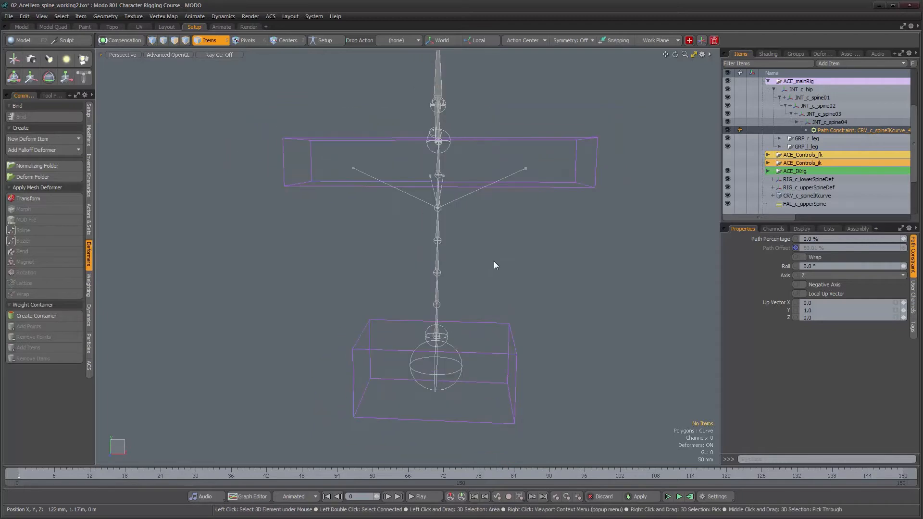
Create a 1 m cube mesh at the world origin
{"action": "scroll", "coordinate": [495, 264], "scroll_direction": "down", "scroll_amount": 5}
{"action": "scroll", "coordinate": [494, 235], "scroll_direction": "down", "scroll_amount": 4}
{"action": "middle_click_drag", "start_coordinate": [495, 244], "coordinate": [475, 242], "text": "alt"}
{"action": "left_click_drag", "start_coordinate": [479, 243], "coordinate": [490, 244], "text": "alt"}
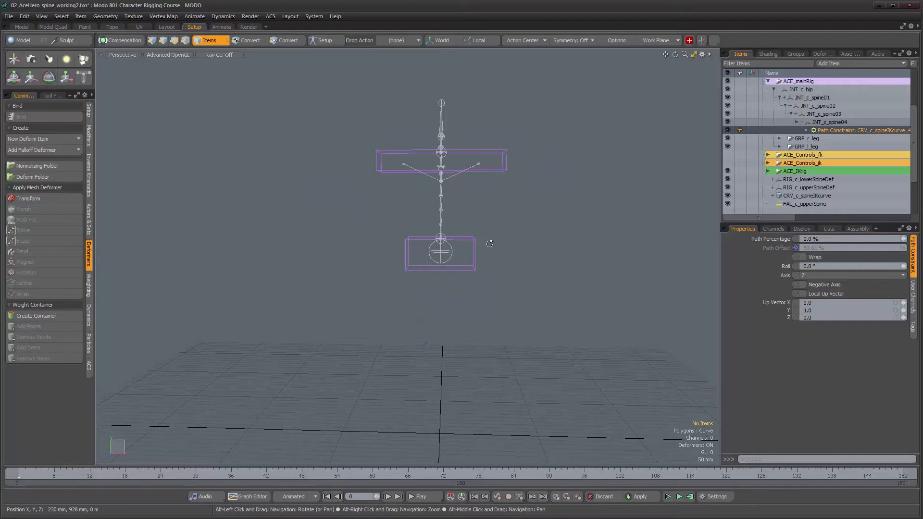
{"action": "left_click", "coordinate": [33, 39]}
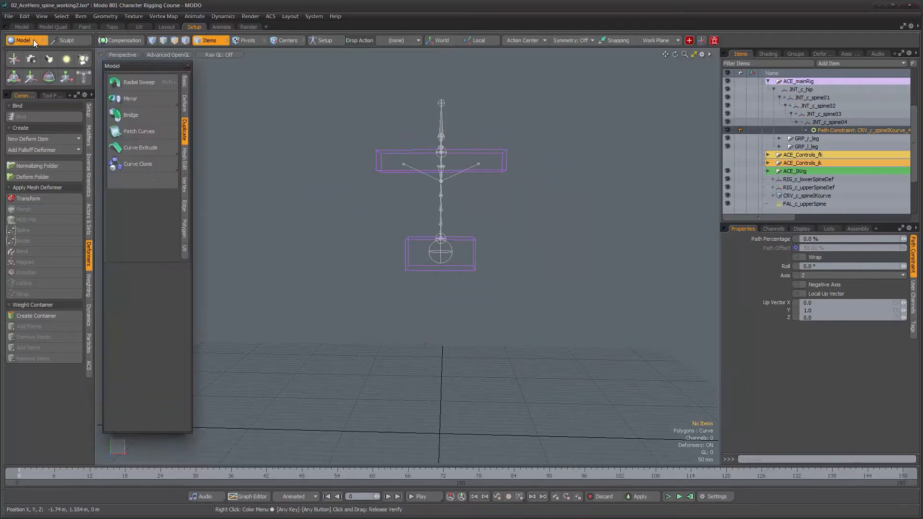
{"action": "left_click", "coordinate": [184, 83]}
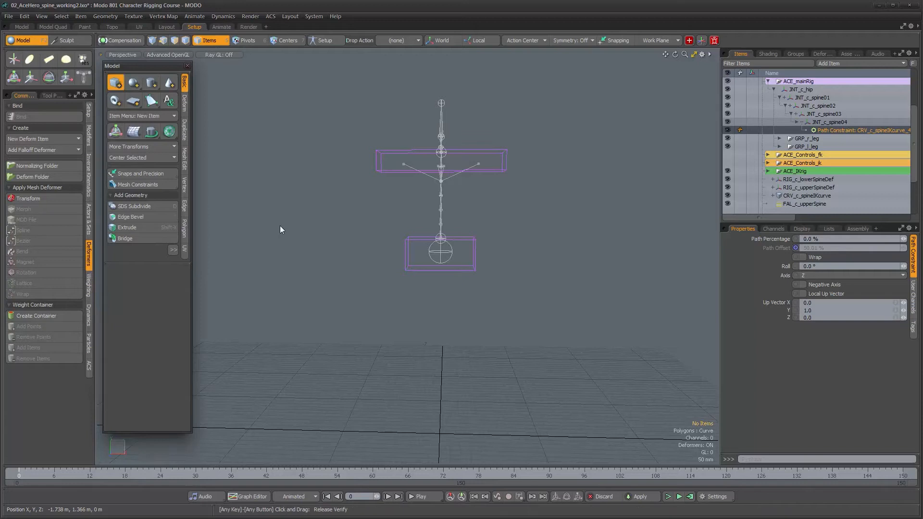
{"action": "left_click", "coordinate": [188, 66]}
{"action": "right_click_drag", "start_coordinate": [427, 309], "coordinate": [415, 281], "text": "alt"}
{"action": "middle_click_drag", "start_coordinate": [416, 281], "coordinate": [417, 246], "text": "alt"}
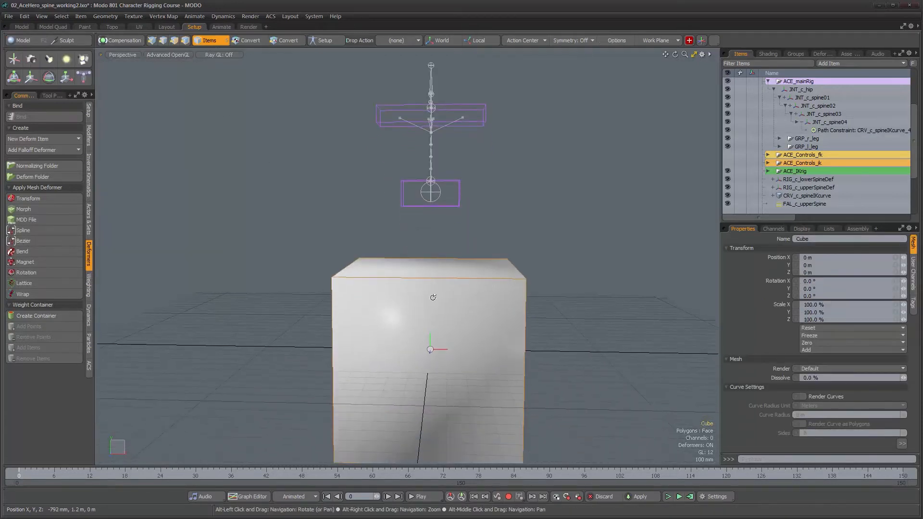
Scale all of the cube's polygons down uniformly to about the size of one spine segment
{"action": "key", "text": "3"}
{"action": "double_click", "coordinate": [443, 319]}
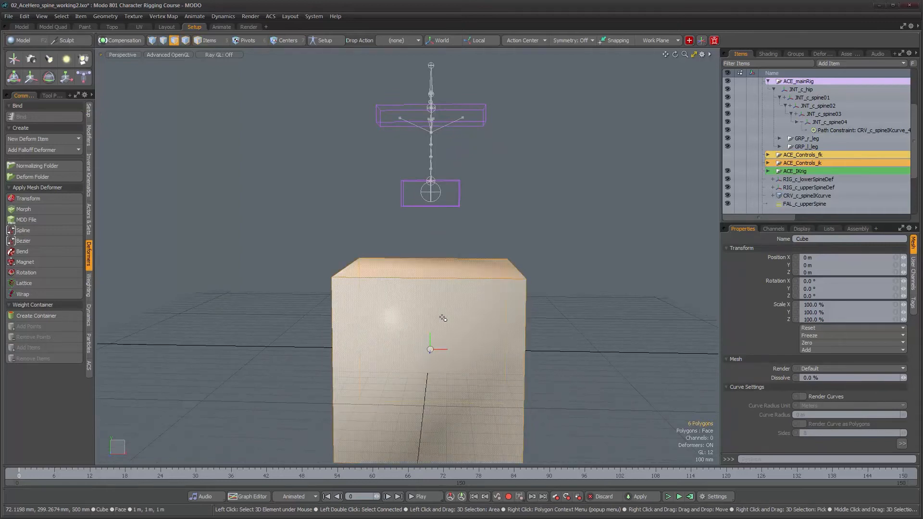
{"action": "key", "text": "y"}
{"action": "left_click_drag", "start_coordinate": [430, 349], "coordinate": [386, 350]}
{"action": "key", "text": "5"}
Set the drop action to Match and match the cube to the joint at the base of the spine
{"action": "left_click_drag", "start_coordinate": [489, 191], "coordinate": [492, 215], "text": "alt+shift"}
{"action": "scroll", "coordinate": [852, 161], "scroll_direction": "down", "scroll_amount": 2}
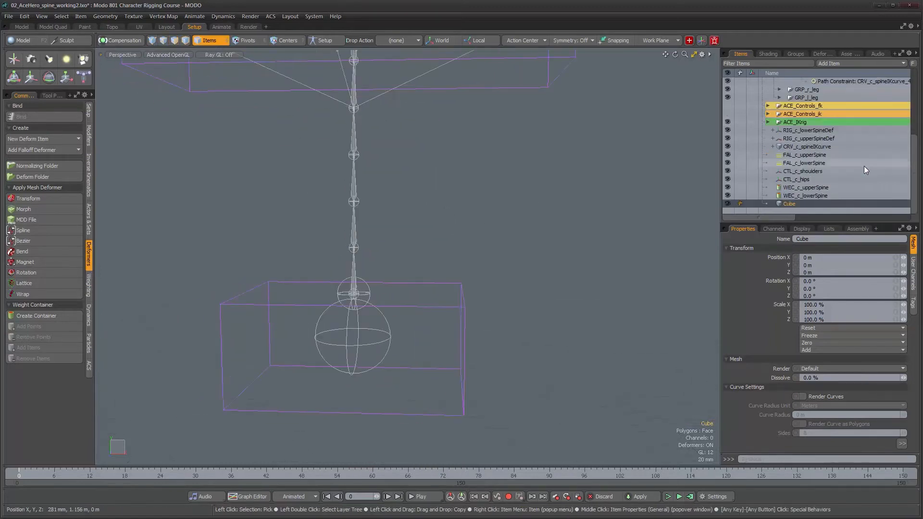
{"action": "left_click", "coordinate": [401, 41]}
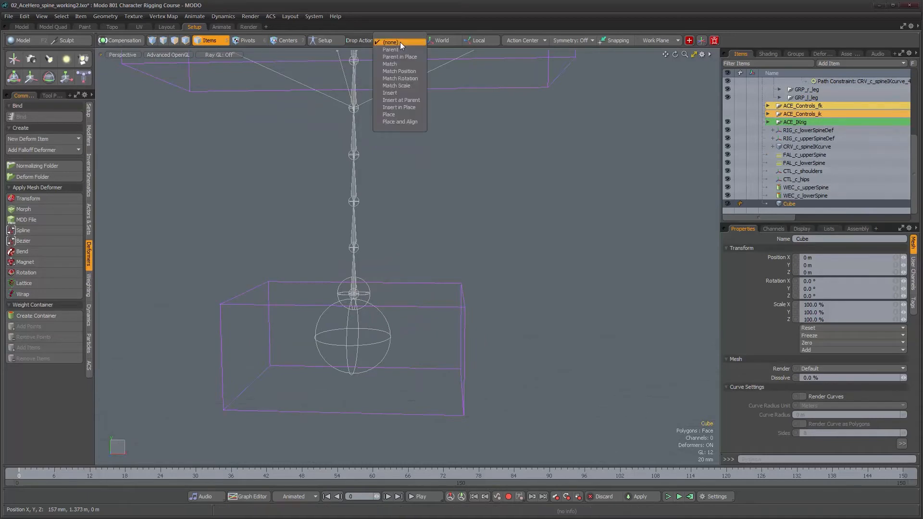
{"action": "left_click", "coordinate": [390, 64]}
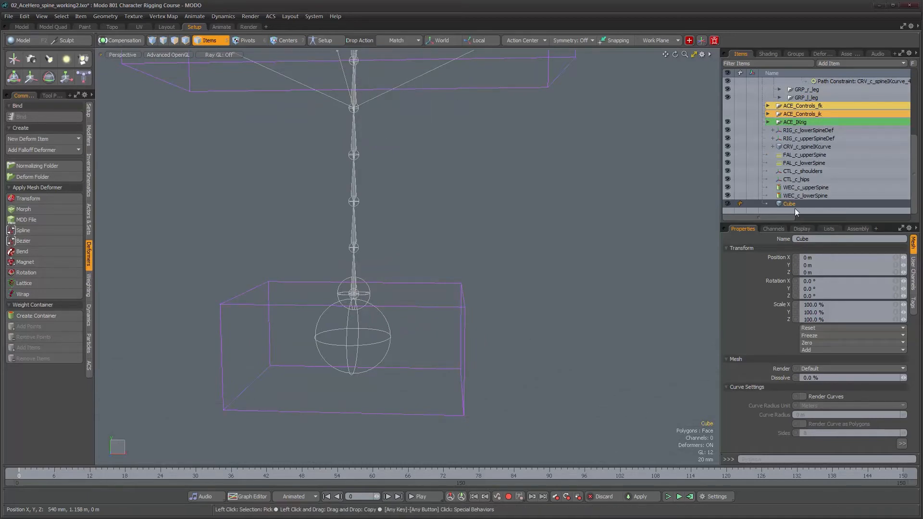
{"action": "left_click_drag", "start_coordinate": [364, 269], "coordinate": [358, 272]}
{"action": "left_click_drag", "start_coordinate": [451, 285], "coordinate": [498, 267], "text": "alt"}
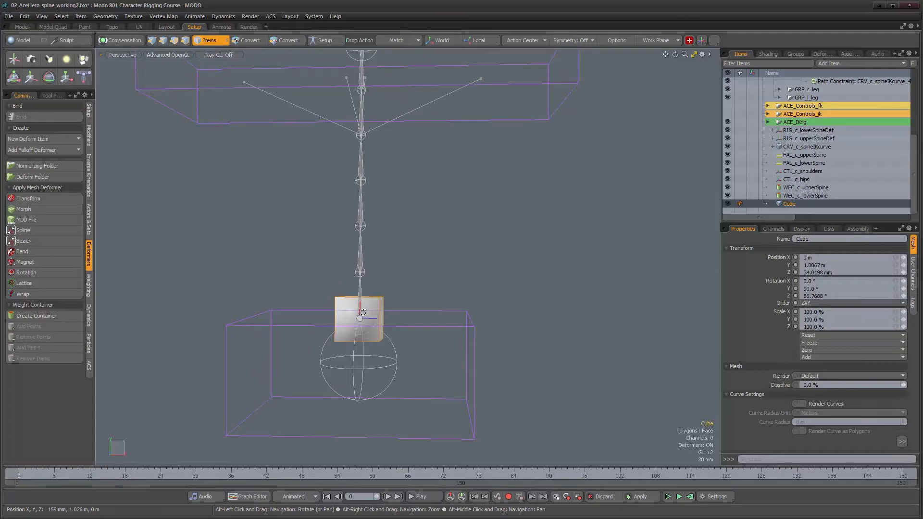
Move all of the cube's polygons upward along the spine so the block encloses the lowest spine bone
{"action": "key", "text": "3"}
{"action": "key", "text": "w"}
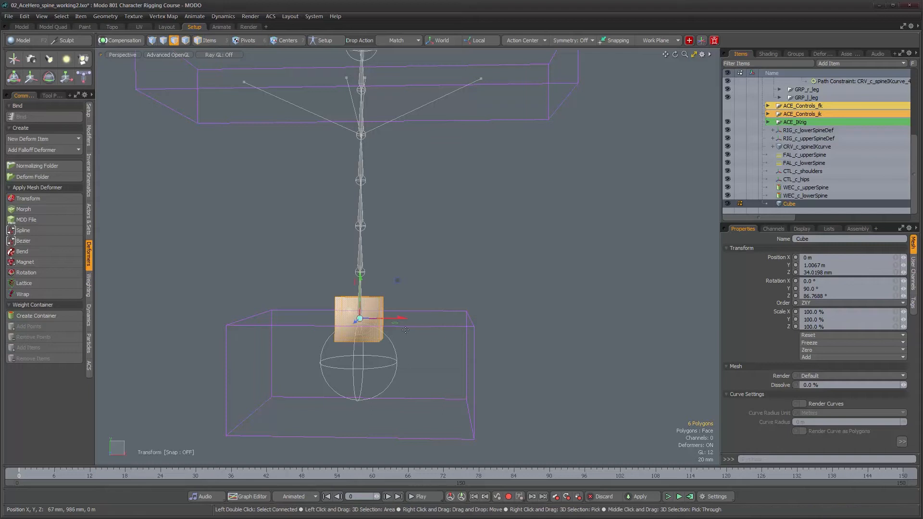
{"action": "left_click_drag", "start_coordinate": [405, 332], "coordinate": [336, 300], "text": "alt"}
{"action": "left_click", "coordinate": [478, 40]}
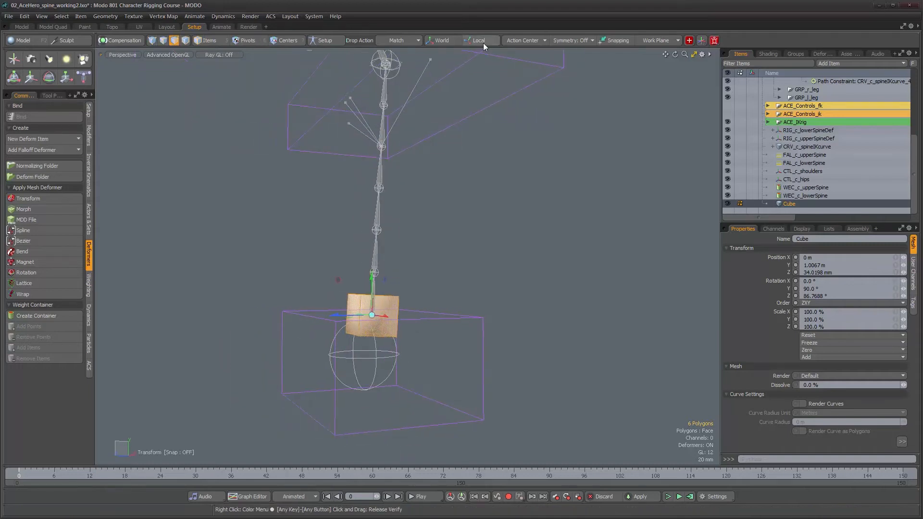
{"action": "right_click_drag", "start_coordinate": [413, 283], "coordinate": [430, 277], "text": "alt"}
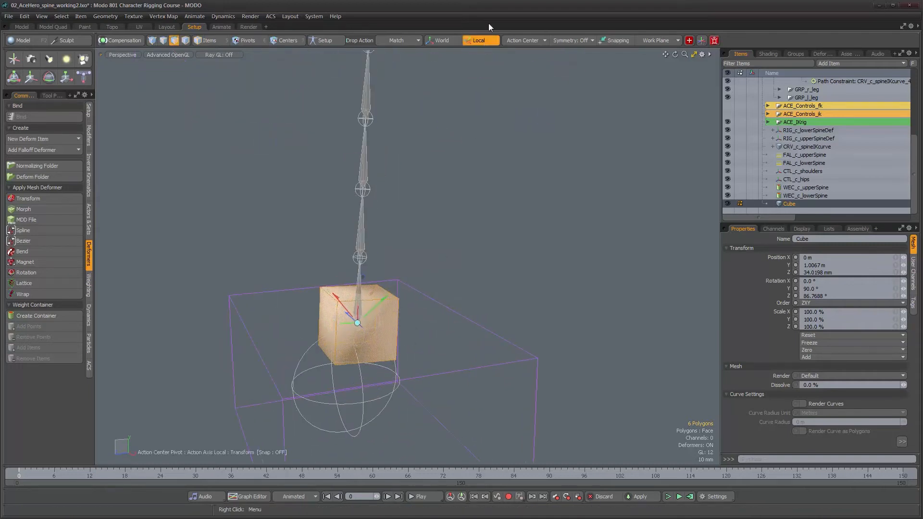
{"action": "left_click", "coordinate": [483, 41]}
{"action": "left_click_drag", "start_coordinate": [338, 293], "coordinate": [364, 316], "text": "alt"}
{"action": "key", "text": "3"}
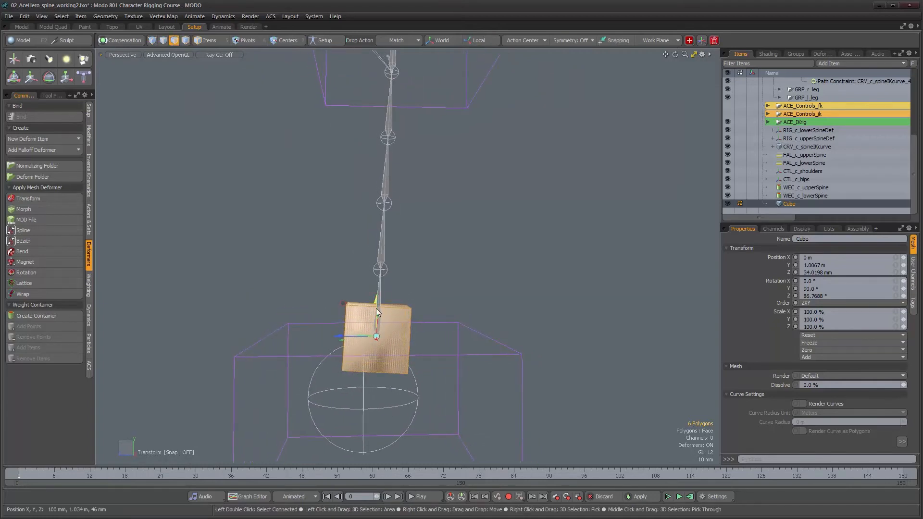
{"action": "left_click_drag", "start_coordinate": [376, 303], "coordinate": [491, 324], "text": "alt"}
{"action": "right_click_drag", "start_coordinate": [460, 319], "coordinate": [408, 314], "text": "alt"}
{"action": "scroll", "coordinate": [408, 313], "scroll_direction": "down", "scroll_amount": 1, "text": "alt"}
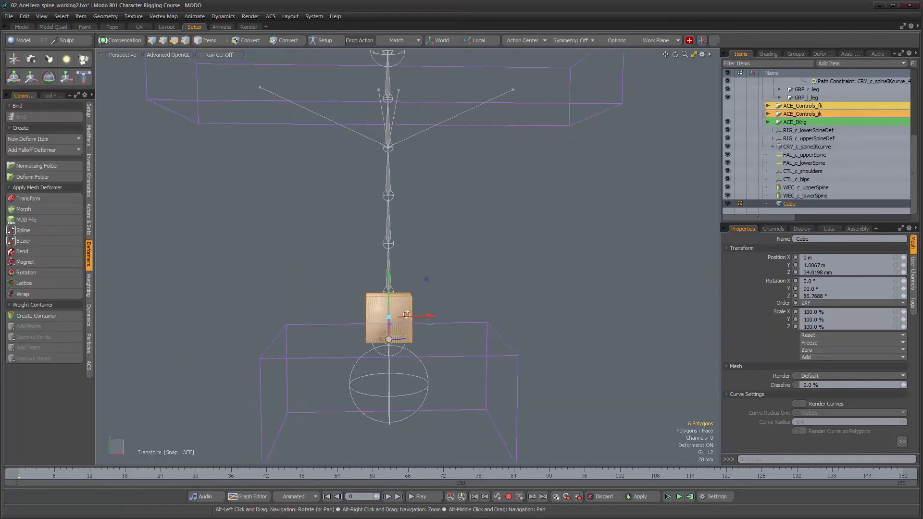
Duplicate the cube and match the copy to the next spine joint above it
{"action": "key", "text": "5"}
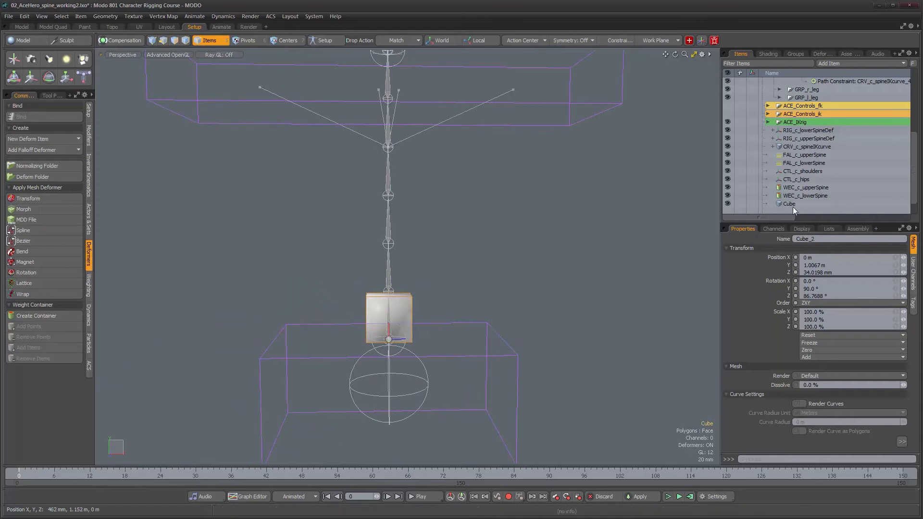
{"action": "key", "text": "ctrl+d"}
{"action": "left_click_drag", "start_coordinate": [396, 275], "coordinate": [388, 276]}
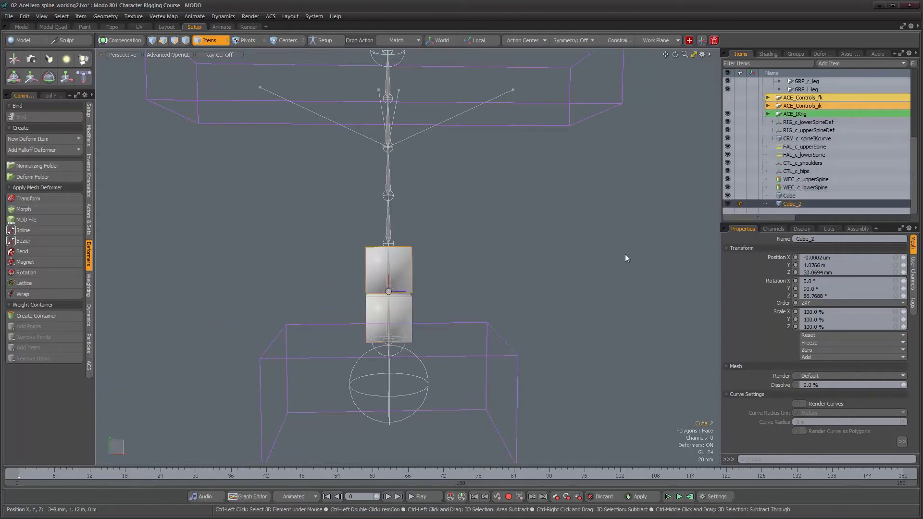
Make two more cube copies and match them to the following two spine joints up the chain
{"action": "key", "text": "ctrl+d"}
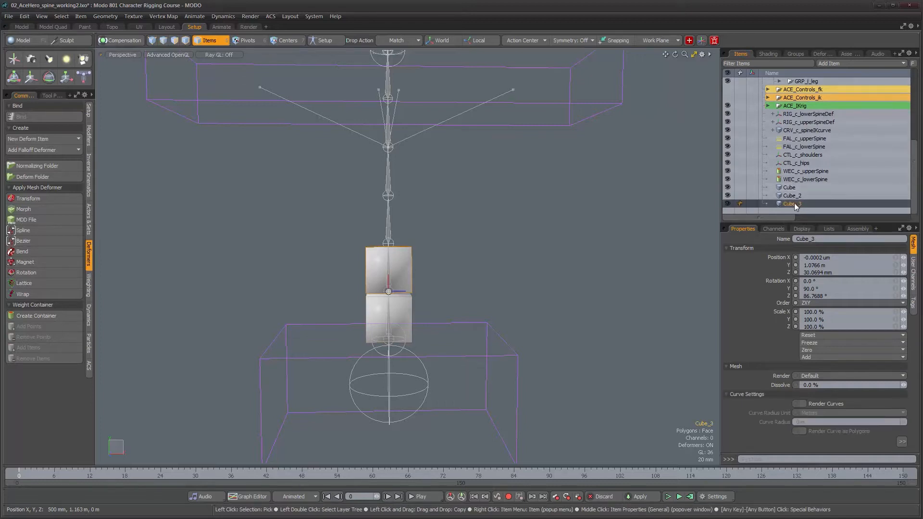
{"action": "left_click_drag", "start_coordinate": [388, 229], "coordinate": [388, 230]}
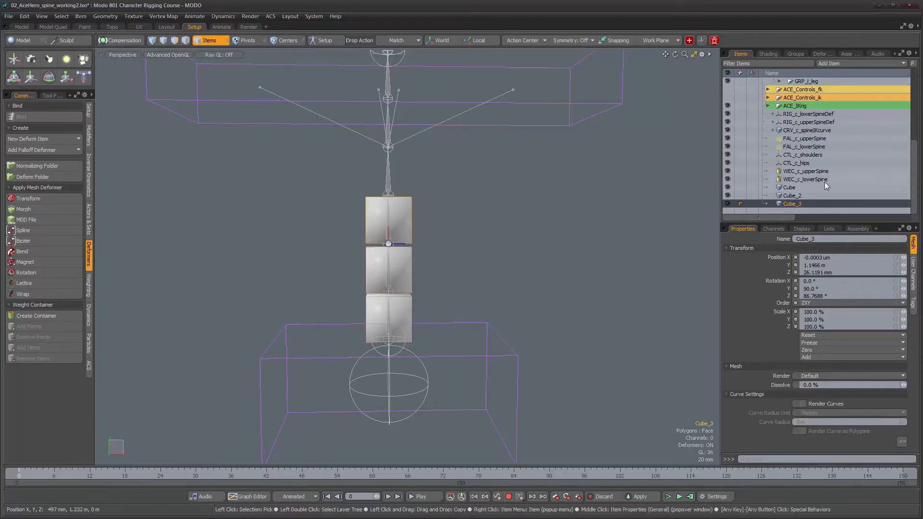
{"action": "key", "text": "ctrl+d"}
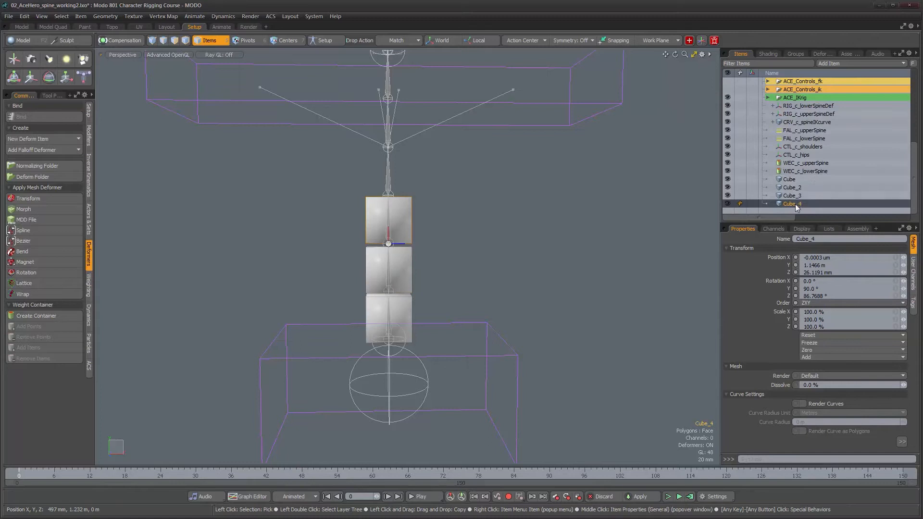
{"action": "left_click", "coordinate": [391, 176]}
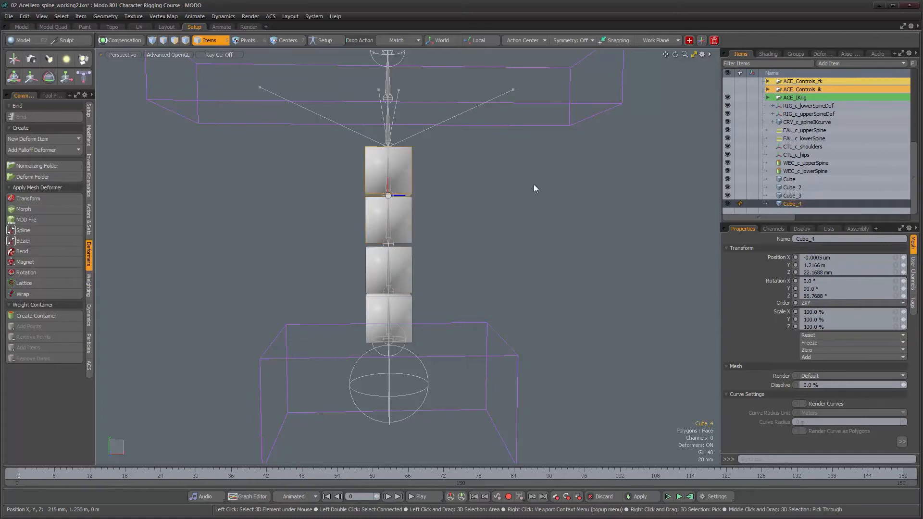
Make two more cube copies and match them to the next two spine joints, completing a stack of six
{"action": "key", "text": "ctrl+d"}
{"action": "scroll", "coordinate": [808, 202], "scroll_direction": "up", "scroll_amount": 2}
{"action": "scroll", "coordinate": [795, 203], "scroll_direction": "down", "scroll_amount": 1}
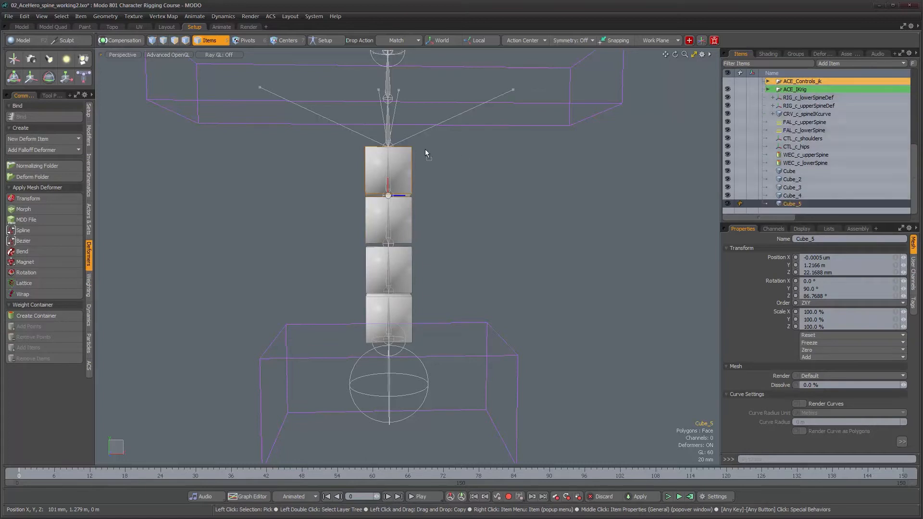
{"action": "left_click", "coordinate": [388, 138]}
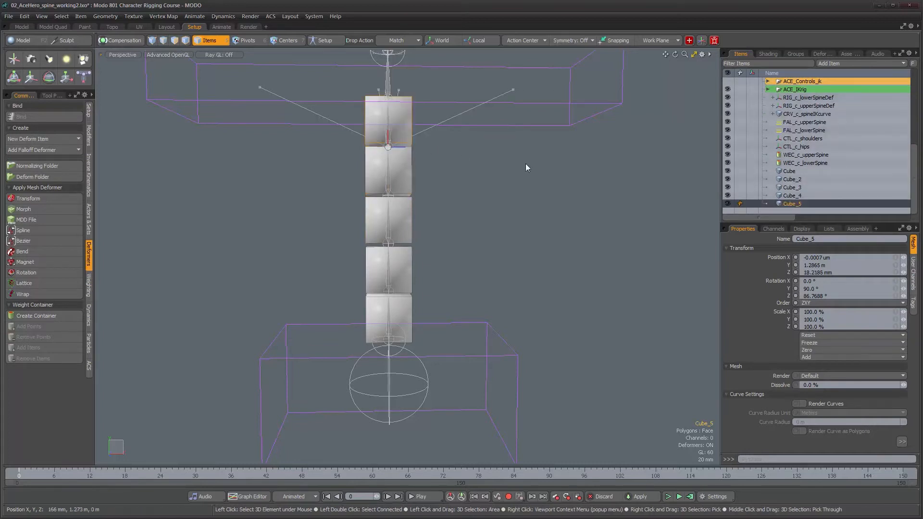
{"action": "key", "text": "ctrl+d"}
{"action": "scroll", "coordinate": [801, 197], "scroll_direction": "down", "scroll_amount": 1}
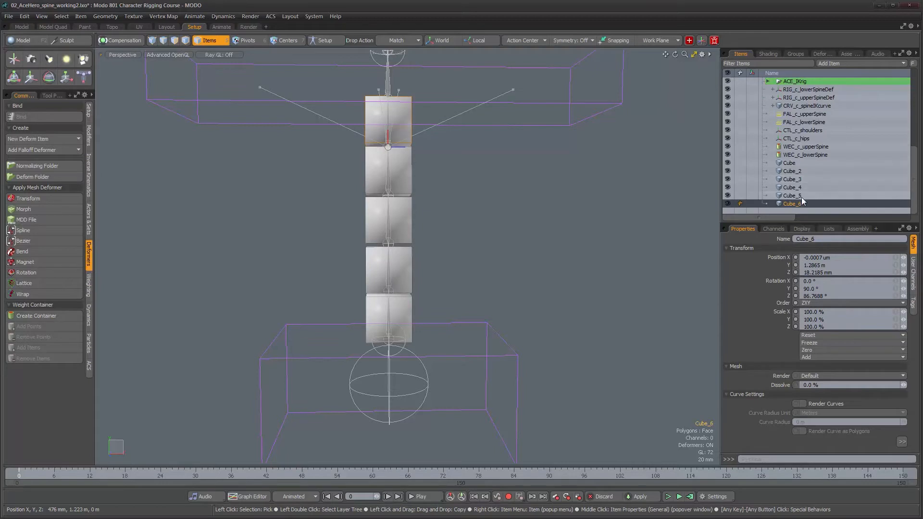
{"action": "left_click", "coordinate": [387, 85]}
Stretch the topmost cube's polygons sideways until the block nearly spans the width of the shoulders control box
{"action": "left_click_drag", "start_coordinate": [434, 108], "coordinate": [515, 250], "text": "alt"}
{"action": "scroll", "coordinate": [518, 249], "scroll_direction": "up", "scroll_amount": 2}
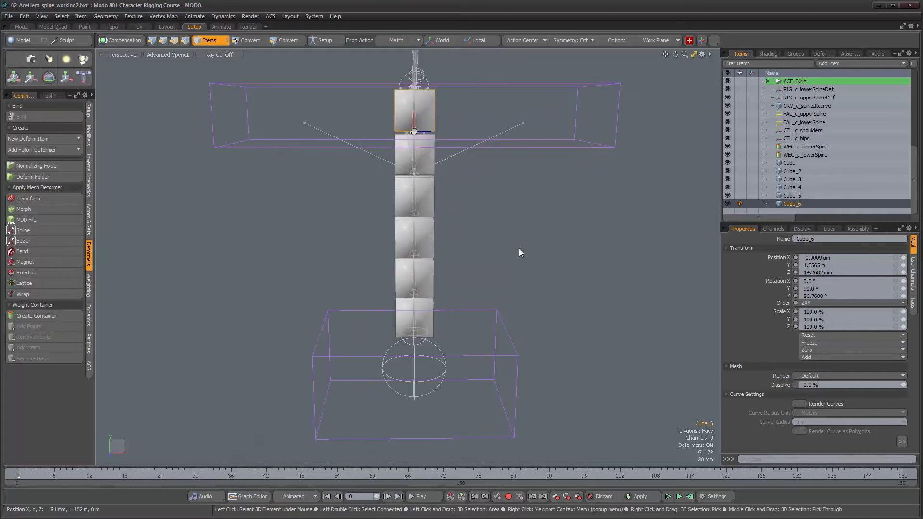
{"action": "left_click_drag", "start_coordinate": [420, 198], "coordinate": [428, 235], "text": "alt"}
{"action": "key", "text": "3"}
{"action": "left_click_drag", "start_coordinate": [473, 204], "coordinate": [475, 204], "text": "alt"}
{"action": "double_click", "coordinate": [425, 118]}
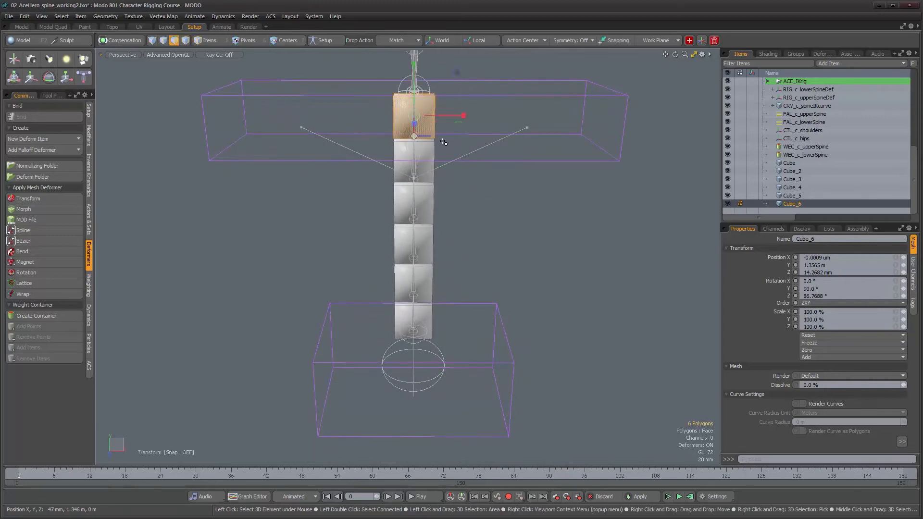
{"action": "left_click_drag", "start_coordinate": [464, 115], "coordinate": [735, 116]}
{"action": "key", "text": "5"}
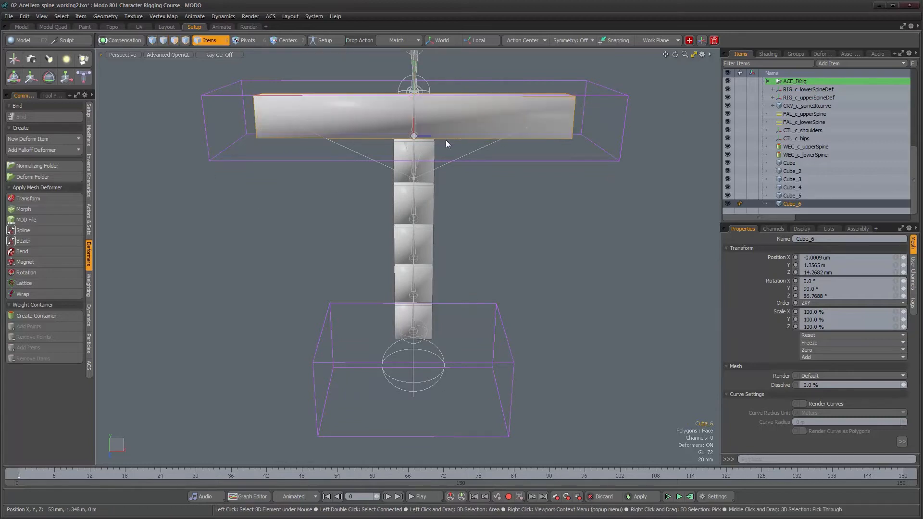
Widen the polygons of the second block from the top, keeping it somewhat narrower than the block above
{"action": "left_click", "coordinate": [430, 153]}
{"action": "key", "text": "3"}
{"action": "double_click", "coordinate": [431, 152]}
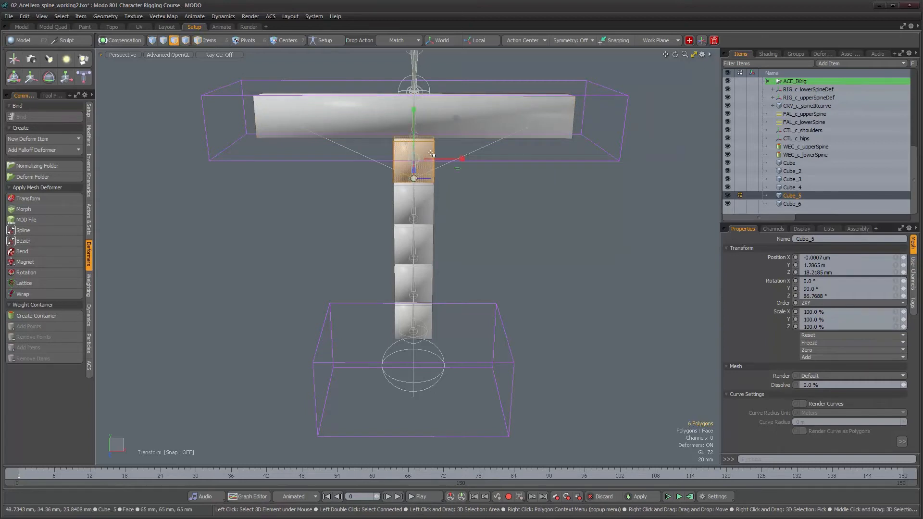
{"action": "left_click_drag", "start_coordinate": [462, 159], "coordinate": [716, 159]}
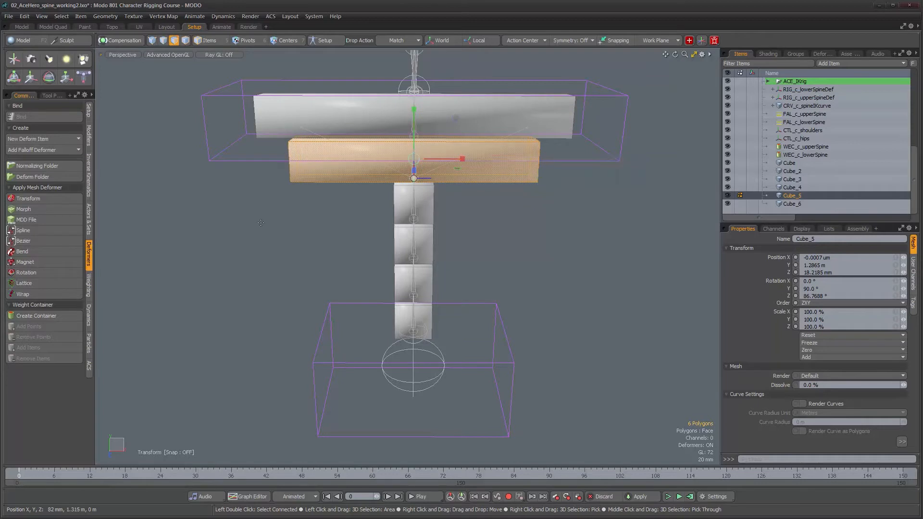
{"action": "key", "text": "5"}
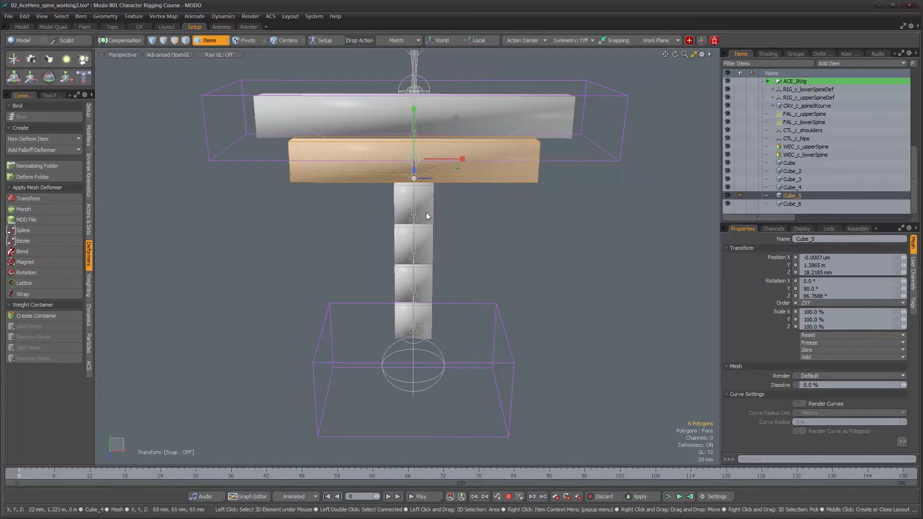
Widen the polygons of the third block from the top, slightly narrower than the second, to continue the torso taper
{"action": "left_click", "coordinate": [426, 212]}
{"action": "key", "text": "3"}
{"action": "double_click", "coordinate": [427, 213]}
{"action": "key", "text": "y"}
{"action": "left_click_drag", "start_coordinate": [460, 202], "coordinate": [668, 200]}
{"action": "key", "text": "5"}
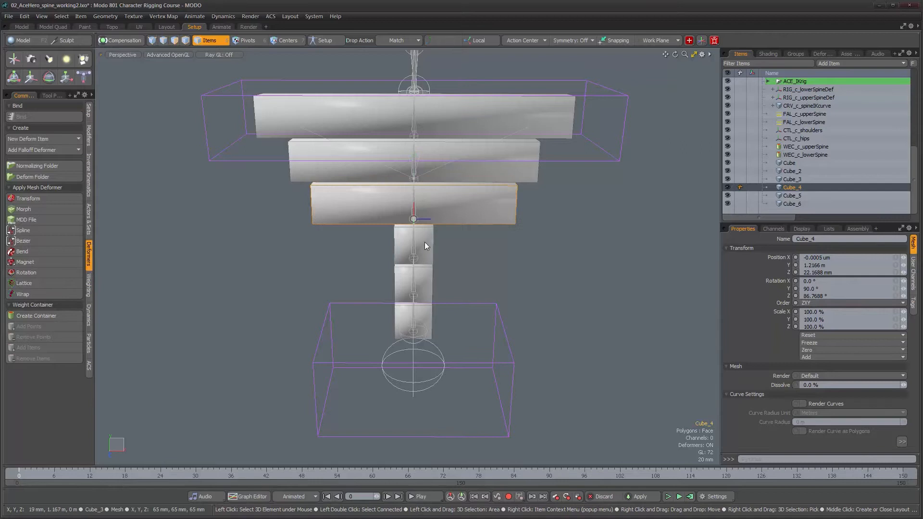
Stretch the fourth block's polygons sideways to a waist width of roughly two thirds of the third block
{"action": "left_click", "coordinate": [425, 241]}
{"action": "key", "text": "3"}
{"action": "double_click", "coordinate": [428, 247]}
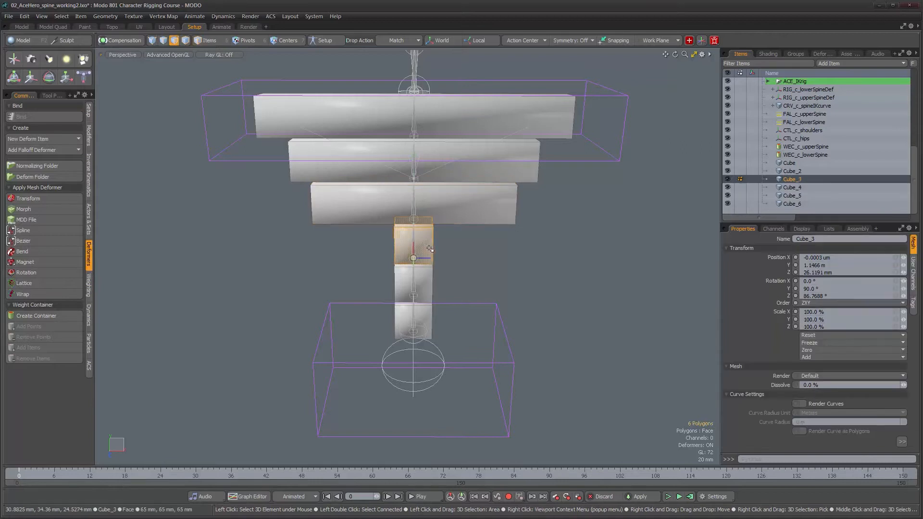
{"action": "key", "text": "w"}
{"action": "left_click_drag", "start_coordinate": [460, 240], "coordinate": [575, 241]}
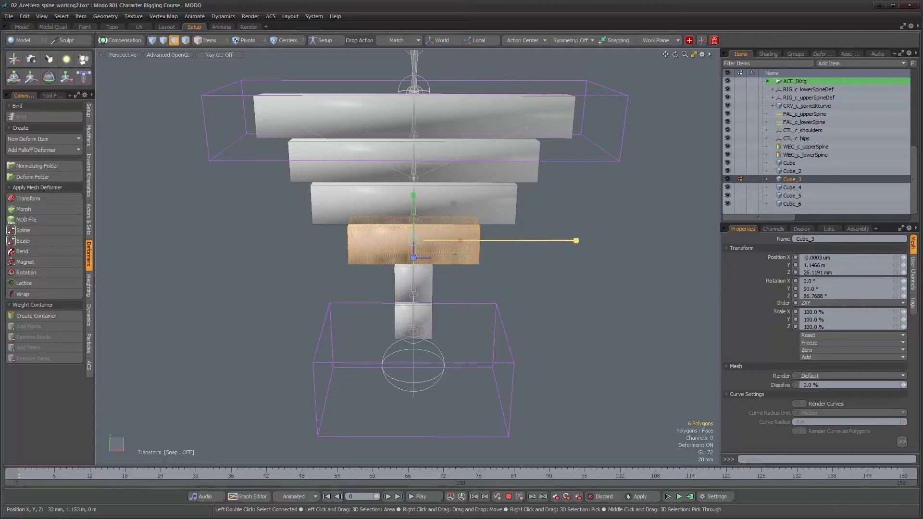
{"action": "key", "text": "5"}
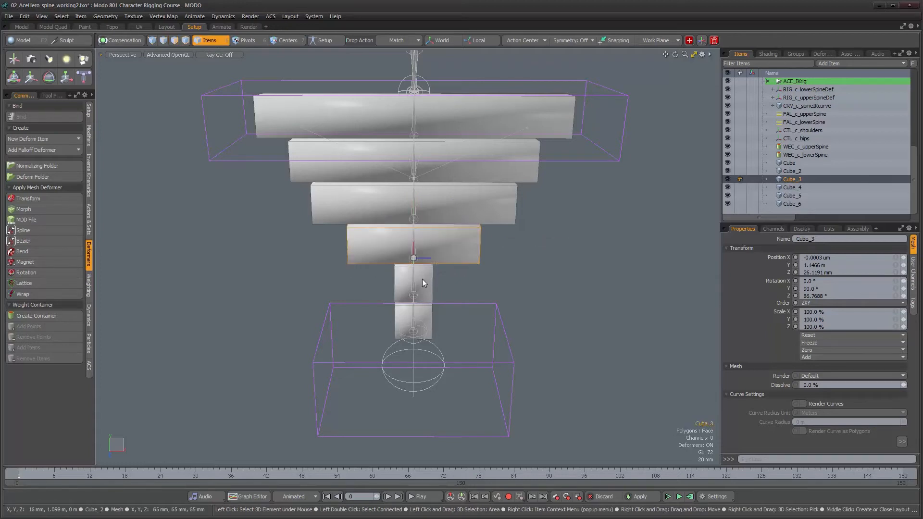
Stretch the fifth block's polygons sideways to just under the width of the fourth block
{"action": "left_click", "coordinate": [425, 278]}
{"action": "key", "text": "3"}
{"action": "double_click", "coordinate": [426, 279]}
{"action": "key", "text": "y"}
{"action": "left_click_drag", "start_coordinate": [462, 278], "coordinate": [566, 278]}
{"action": "key", "text": "5"}
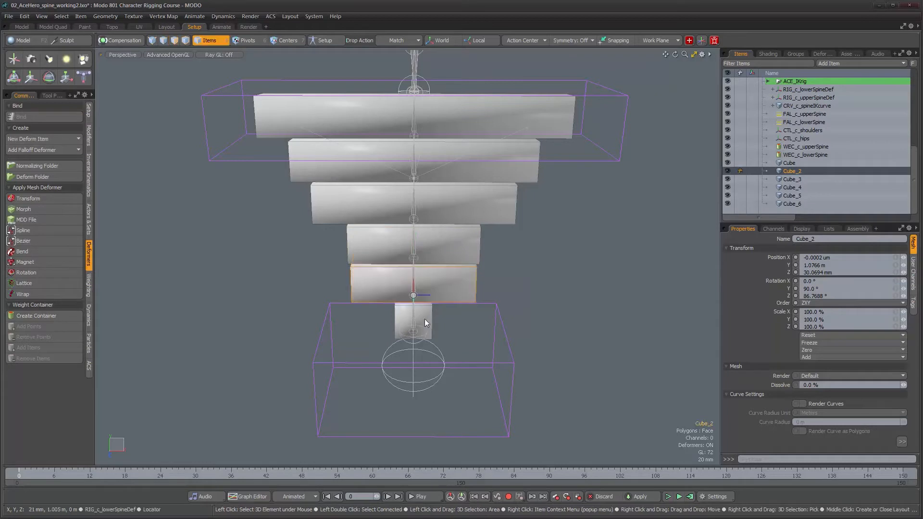
Widen the polygons of the lowest cube to just under the width of the block above it
{"action": "left_click", "coordinate": [428, 318]}
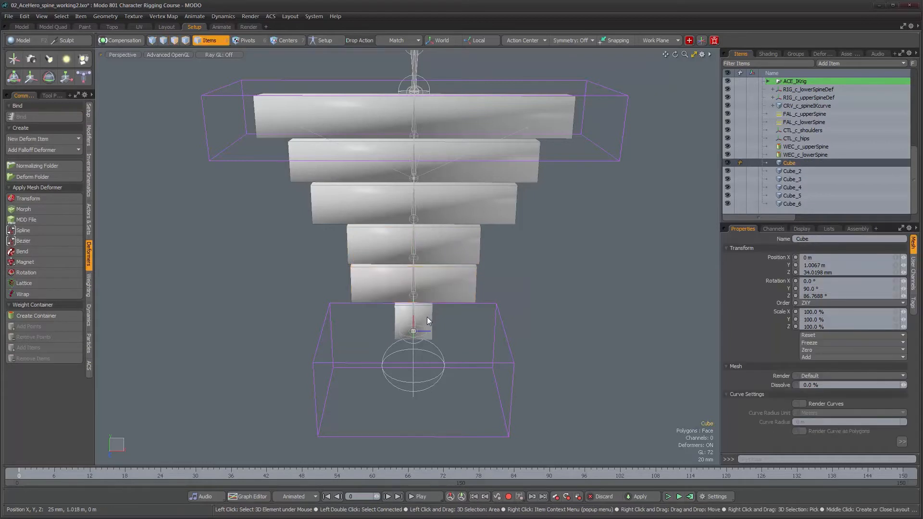
{"action": "key", "text": "3"}
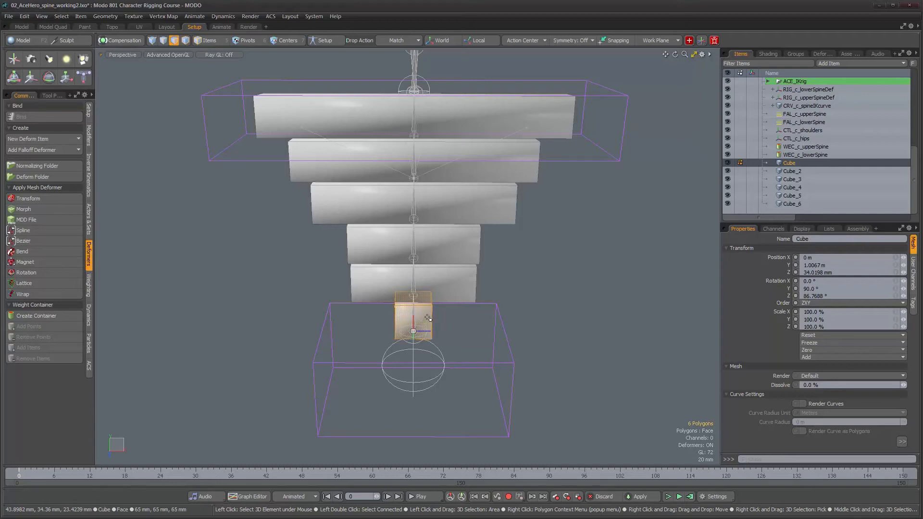
{"action": "key", "text": "y"}
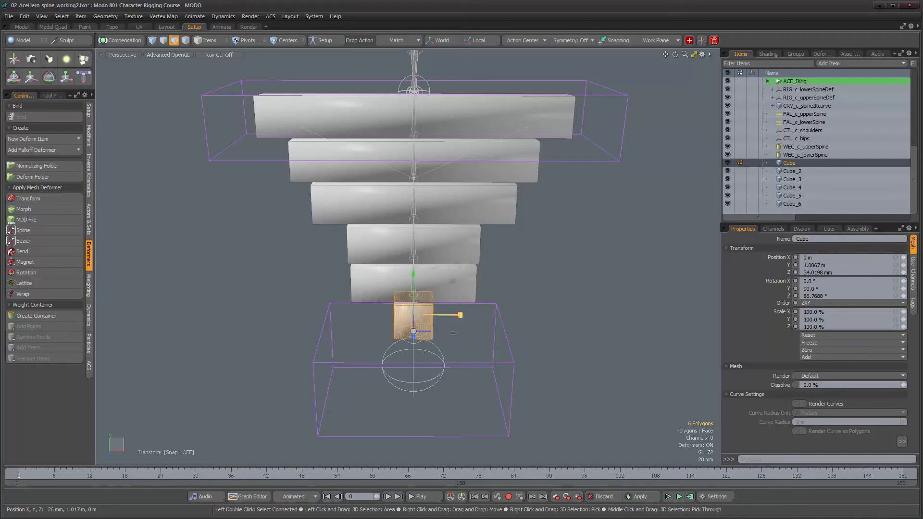
{"action": "left_click_drag", "start_coordinate": [460, 315], "coordinate": [541, 315]}
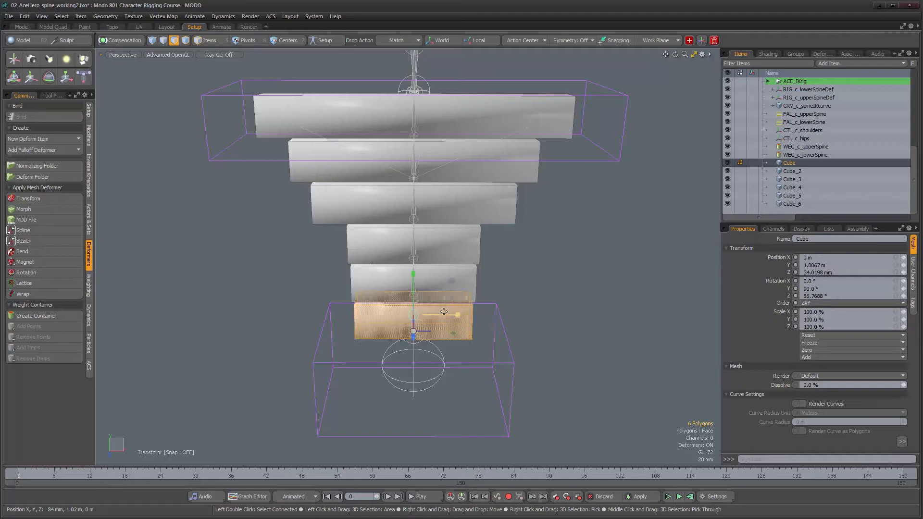
{"action": "key", "text": "5"}
Show the Spine schematic and add the shoulders and hips controls to it as nodes
{"action": "left_click_drag", "start_coordinate": [566, 290], "coordinate": [464, 269], "text": "alt"}
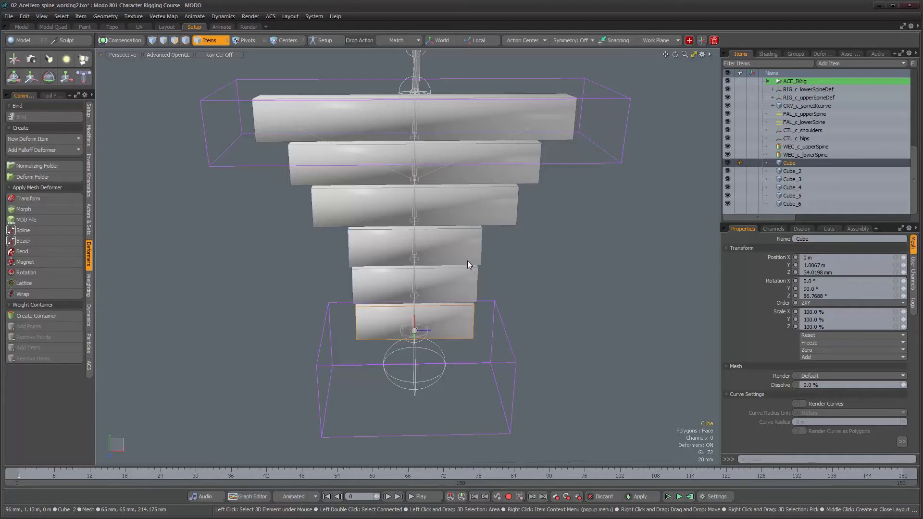
{"action": "key", "text": "F5"}
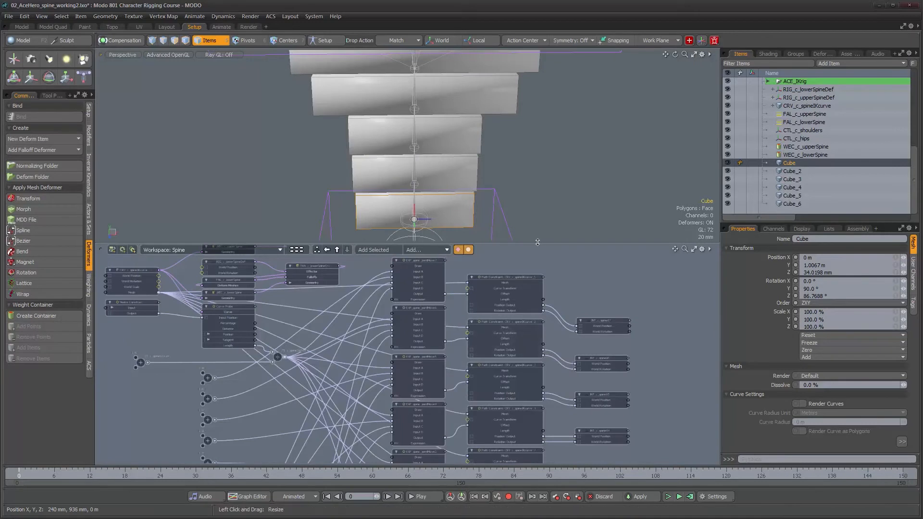
{"action": "scroll", "coordinate": [560, 213], "scroll_direction": "down", "scroll_amount": 3}
{"action": "left_click_drag", "start_coordinate": [557, 211], "coordinate": [518, 198], "text": "alt"}
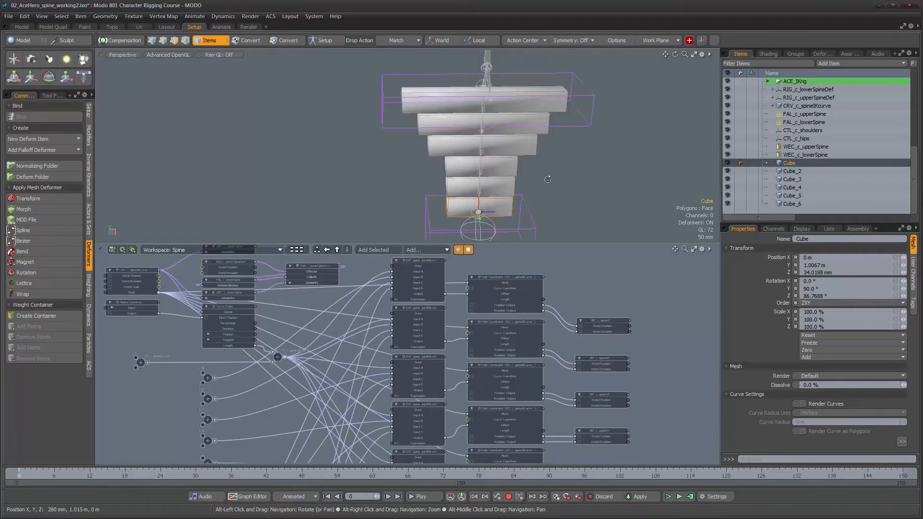
{"action": "left_click", "coordinate": [485, 89]}
{"action": "left_click_drag", "start_coordinate": [326, 394], "coordinate": [421, 343], "text": "alt"}
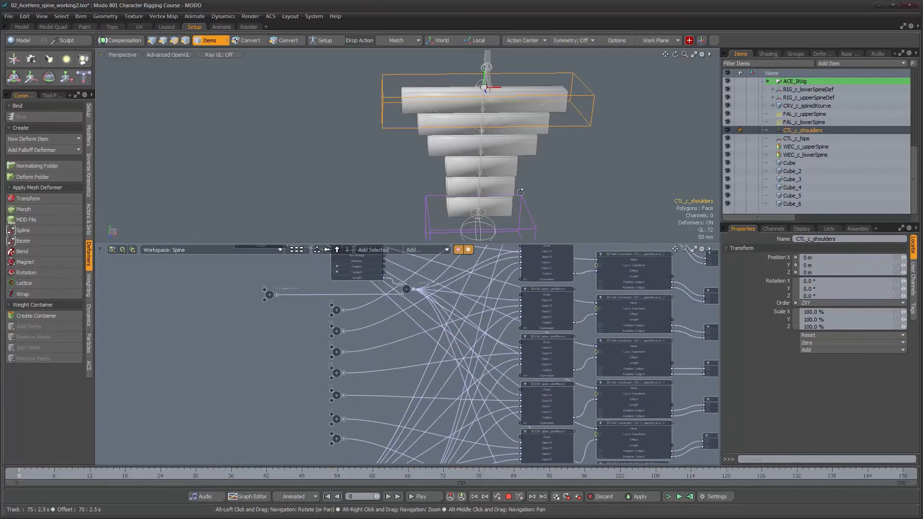
{"action": "left_click", "coordinate": [532, 227], "text": "shift"}
{"action": "left_click_drag", "start_coordinate": [483, 346], "coordinate": [617, 346], "text": "alt"}
{"action": "left_click", "coordinate": [365, 252]}
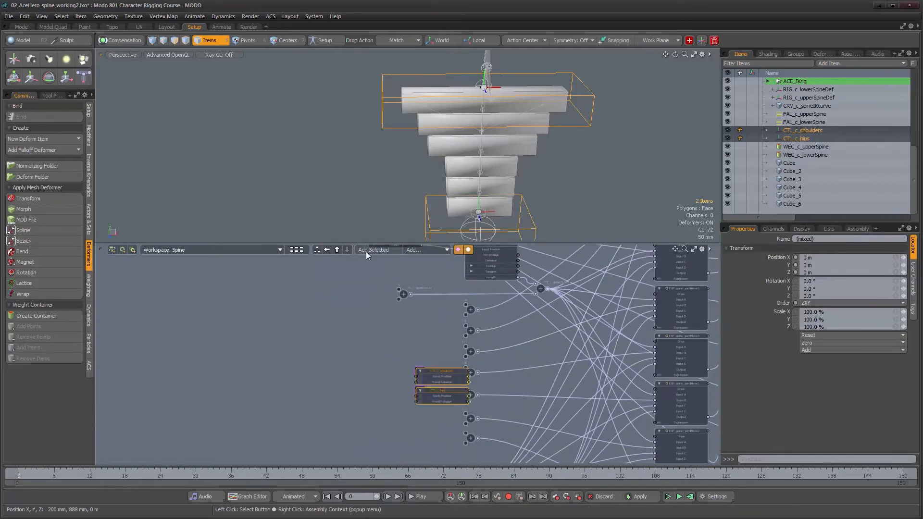
Move the shoulders and hips control nodes directly beneath the lowest expression node in the schematic
{"action": "left_click_drag", "start_coordinate": [443, 370], "coordinate": [388, 423]}
{"action": "left_click_drag", "start_coordinate": [478, 402], "coordinate": [337, 295], "text": "alt"}
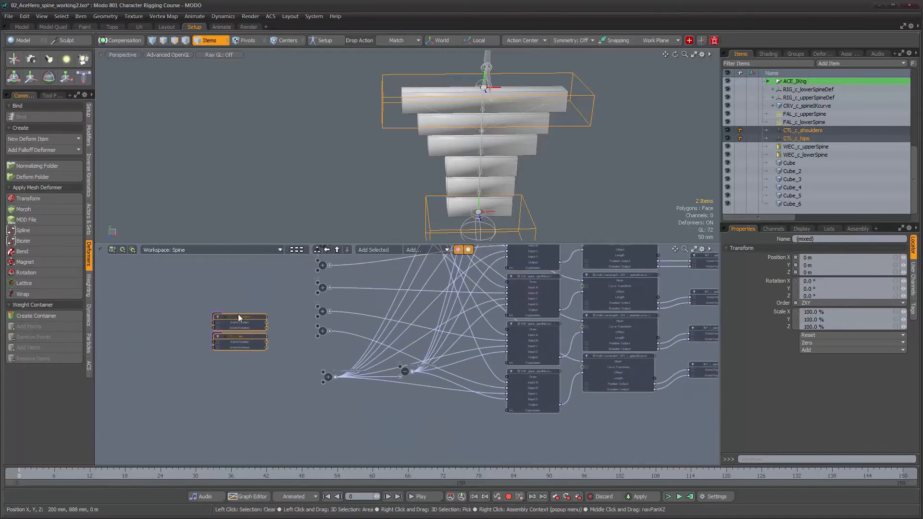
{"action": "left_click_drag", "start_coordinate": [244, 322], "coordinate": [535, 424]}
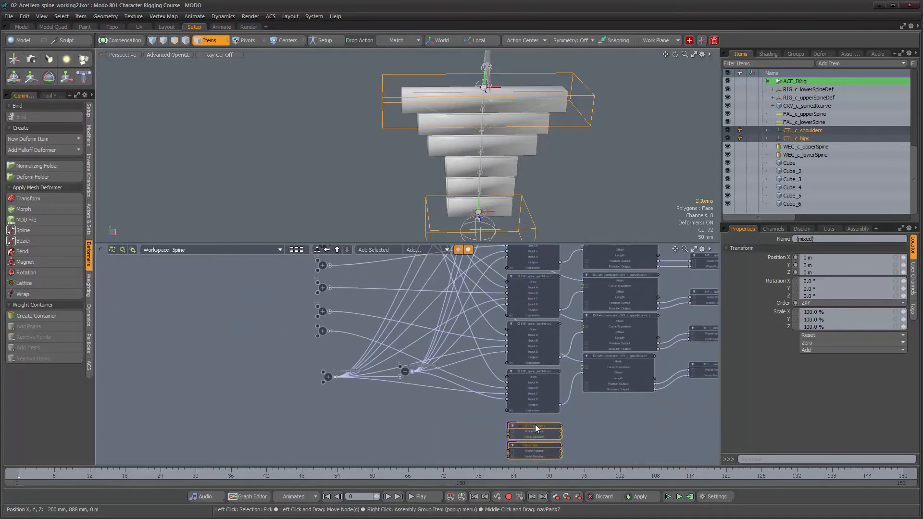
{"action": "left_click_drag", "start_coordinate": [618, 424], "coordinate": [545, 414], "text": "alt"}
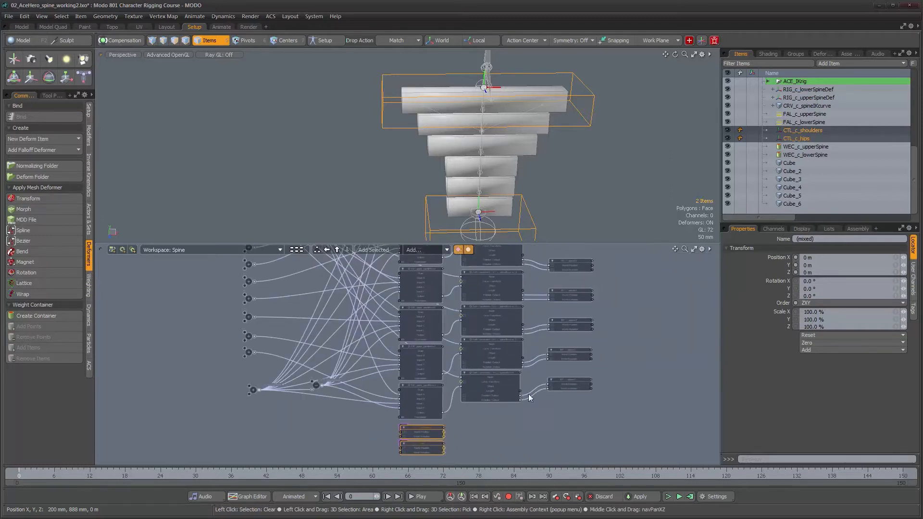
{"action": "left_click_drag", "start_coordinate": [531, 231], "coordinate": [539, 186], "text": "alt"}
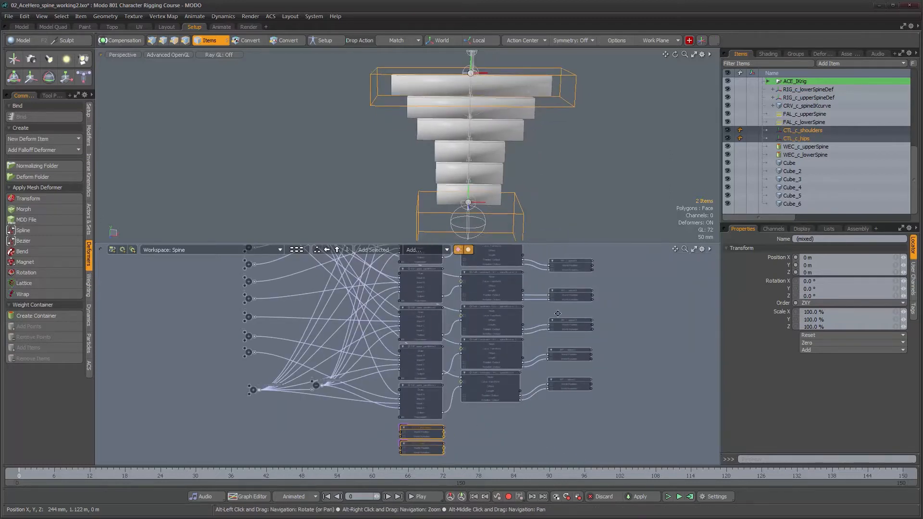
{"action": "left_click", "coordinate": [611, 193]}
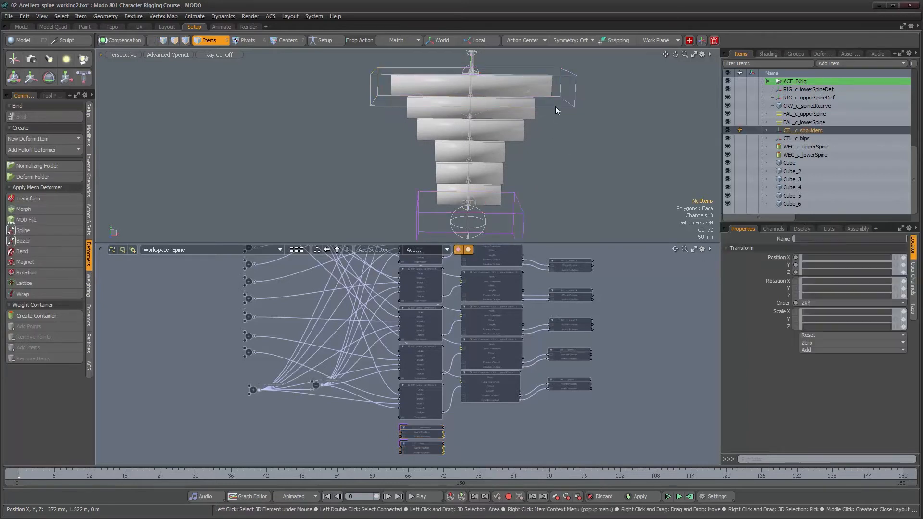
{"action": "left_click", "coordinate": [555, 106]}
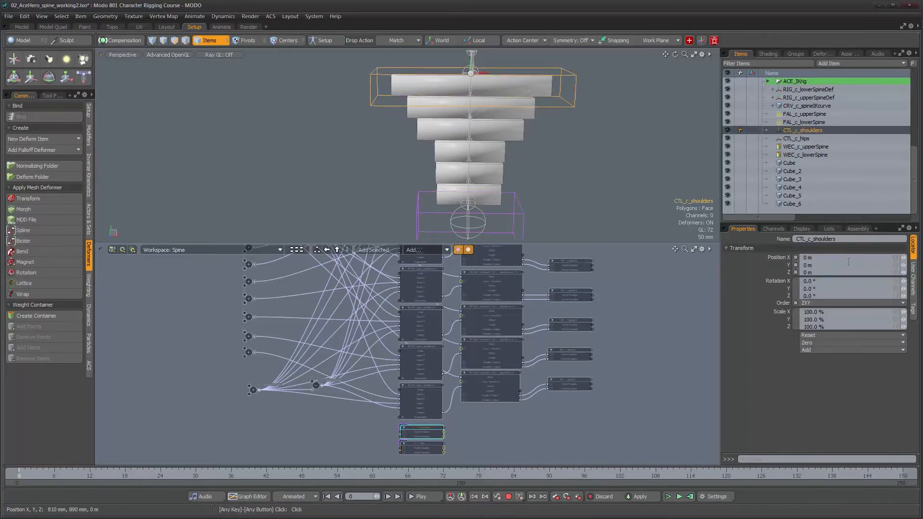
{"action": "left_click", "coordinate": [523, 216]}
{"action": "left_click", "coordinate": [582, 192]}
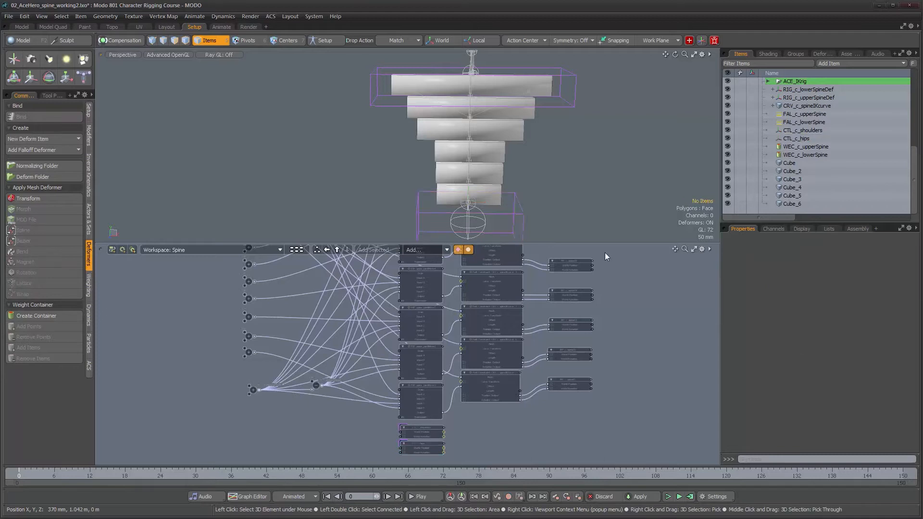
Enlarge the schematic and add the Roll channel to all seven path constraint nodes
{"action": "scroll", "coordinate": [555, 350], "scroll_direction": "down", "scroll_amount": 1}
{"action": "left_click_drag", "start_coordinate": [556, 350], "coordinate": [573, 390], "text": "alt"}
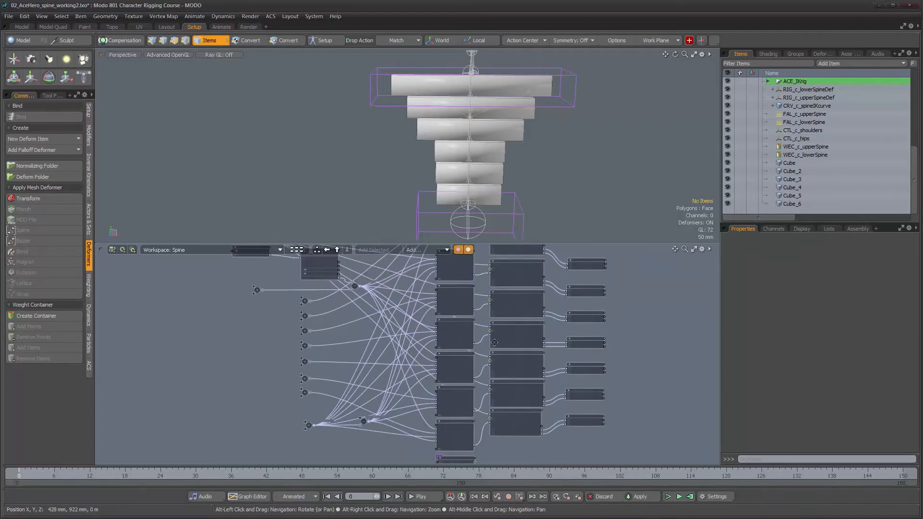
{"action": "left_click_drag", "start_coordinate": [498, 342], "coordinate": [497, 358], "text": "alt"}
{"action": "scroll", "coordinate": [498, 358], "scroll_direction": "down", "scroll_amount": 1}
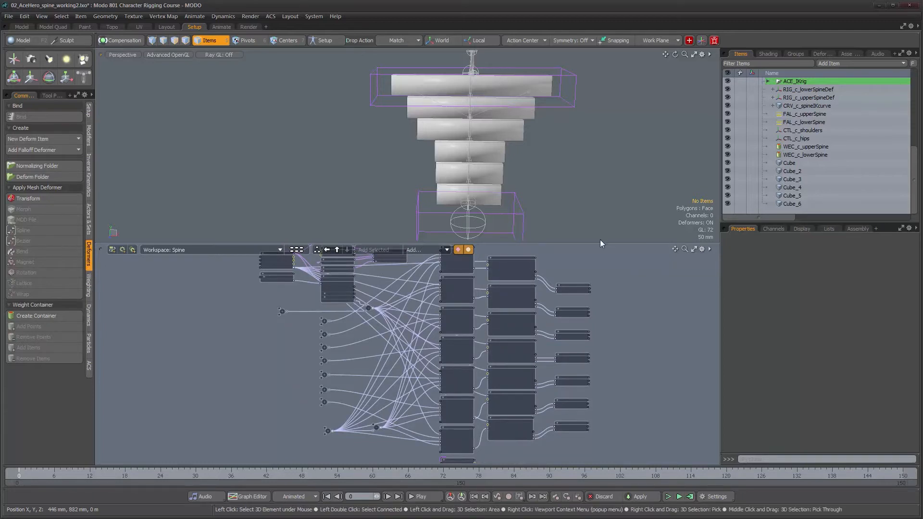
{"action": "left_click_drag", "start_coordinate": [600, 244], "coordinate": [599, 100]}
{"action": "scroll", "coordinate": [547, 264], "scroll_direction": "up", "scroll_amount": 5}
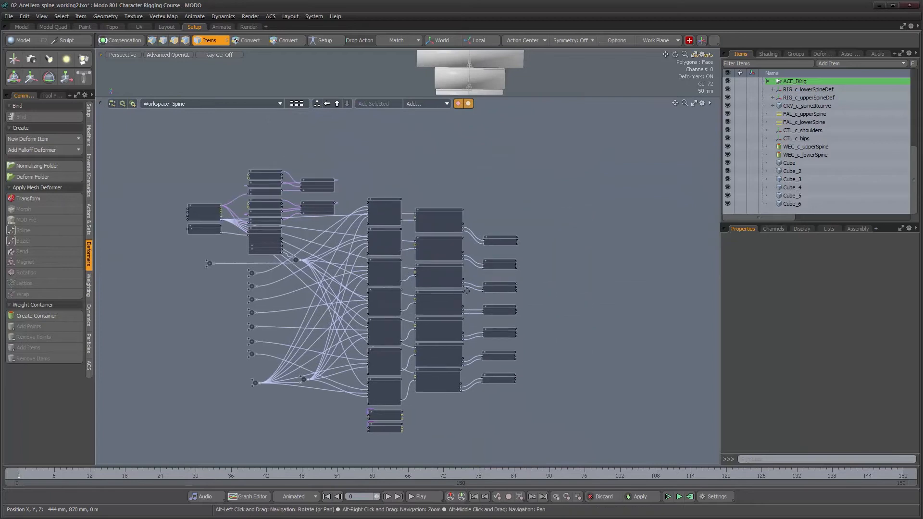
{"action": "right_click_drag", "start_coordinate": [550, 293], "coordinate": [495, 285], "text": "alt"}
{"action": "middle_click_drag", "start_coordinate": [433, 179], "coordinate": [473, 153], "text": "alt"}
{"action": "left_click_drag", "start_coordinate": [470, 121], "coordinate": [468, 433]}
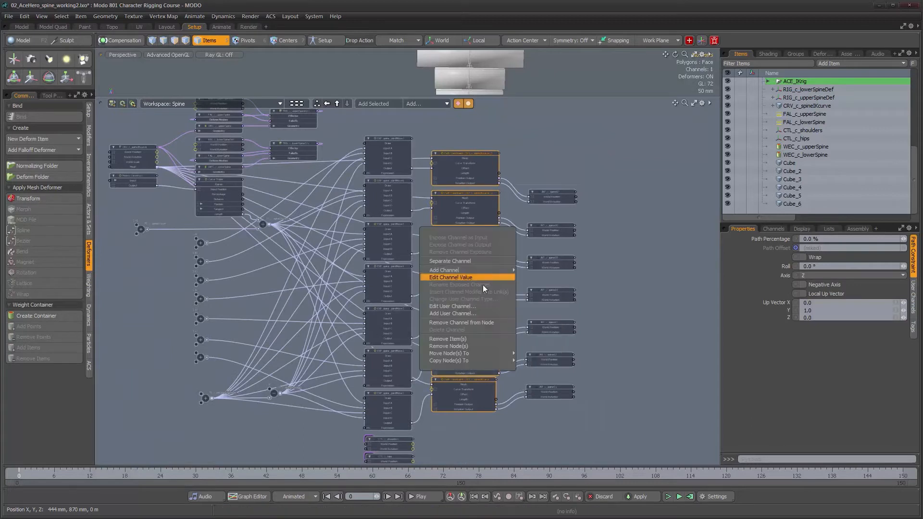
{"action": "mouse_move", "coordinate": [481, 270]}
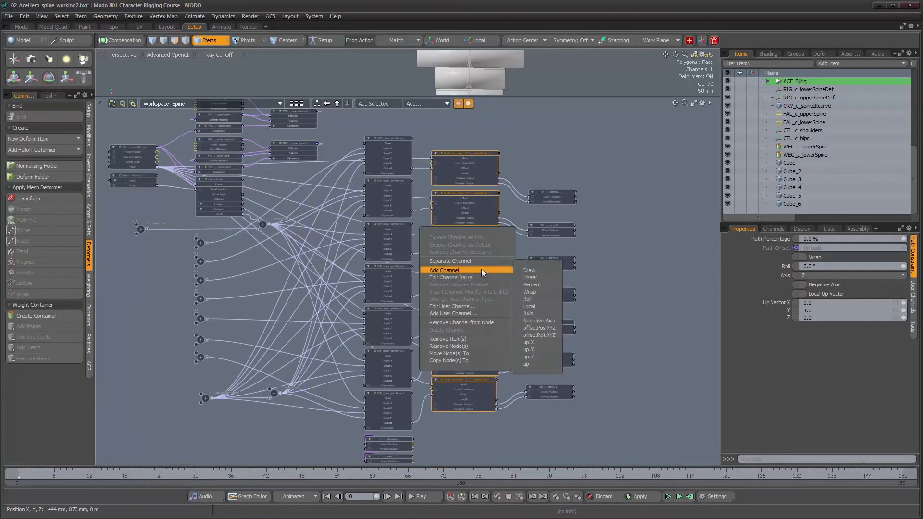
{"action": "left_click", "coordinate": [534, 296]}
{"action": "left_click", "coordinate": [601, 356]}
Space out the path constraint nodes vertically so they no longer overlap, lining them up with the joint expression nodes
{"action": "left_click_drag", "start_coordinate": [475, 380], "coordinate": [475, 388]}
{"action": "left_click_drag", "start_coordinate": [470, 344], "coordinate": [471, 350]}
{"action": "left_click", "coordinate": [470, 409]}
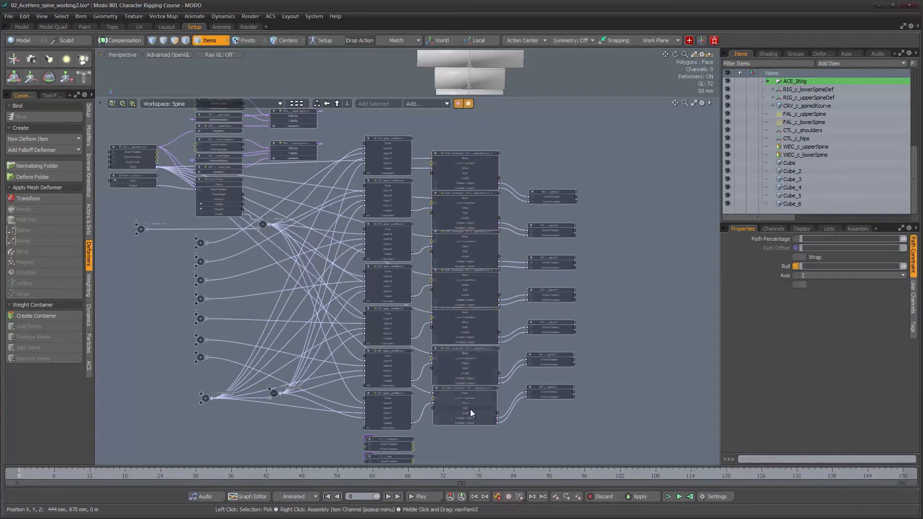
{"action": "left_click_drag", "start_coordinate": [468, 390], "coordinate": [469, 392]}
{"action": "left_click_drag", "start_coordinate": [461, 154], "coordinate": [462, 142]}
{"action": "left_click_drag", "start_coordinate": [466, 196], "coordinate": [468, 186]}
{"action": "left_click_drag", "start_coordinate": [467, 231], "coordinate": [467, 226]}
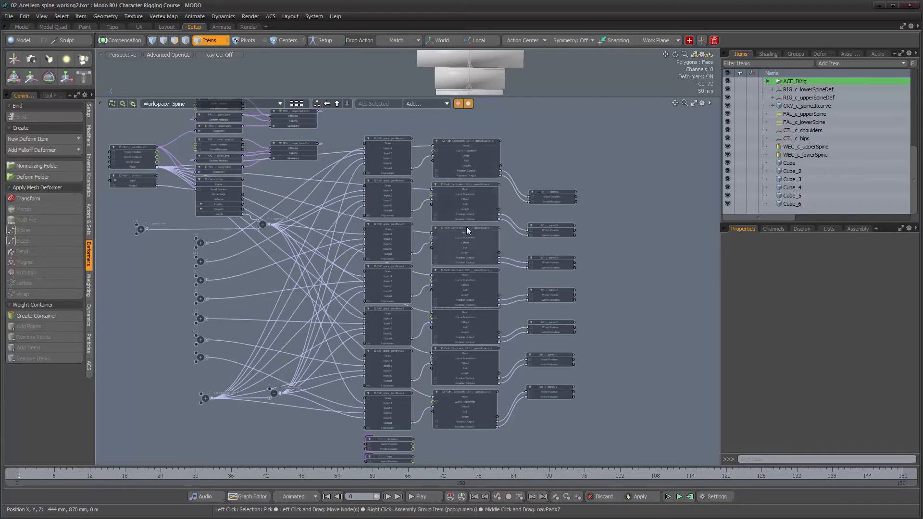
{"action": "left_click_drag", "start_coordinate": [466, 270], "coordinate": [467, 267]}
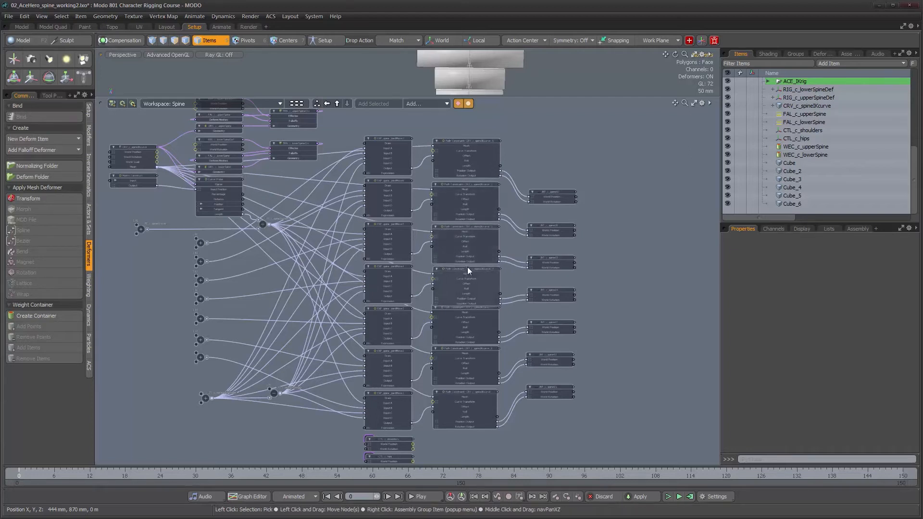
{"action": "left_click_drag", "start_coordinate": [468, 352], "coordinate": [467, 354]}
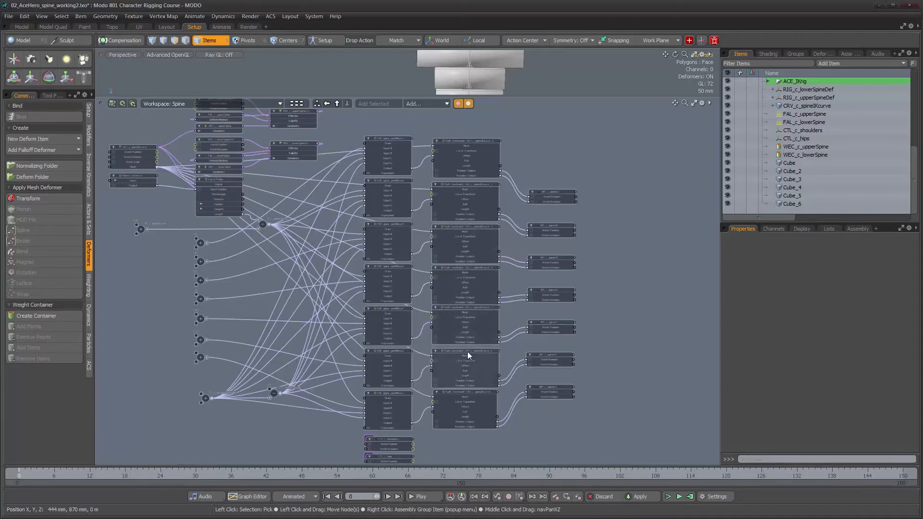
{"action": "left_click_drag", "start_coordinate": [469, 308], "coordinate": [554, 338]}
Examine the Roll inputs on the path constraints, and view the spine blocks from several angles in an enlarged 3D view
{"action": "left_click_drag", "start_coordinate": [535, 372], "coordinate": [535, 338], "text": "alt"}
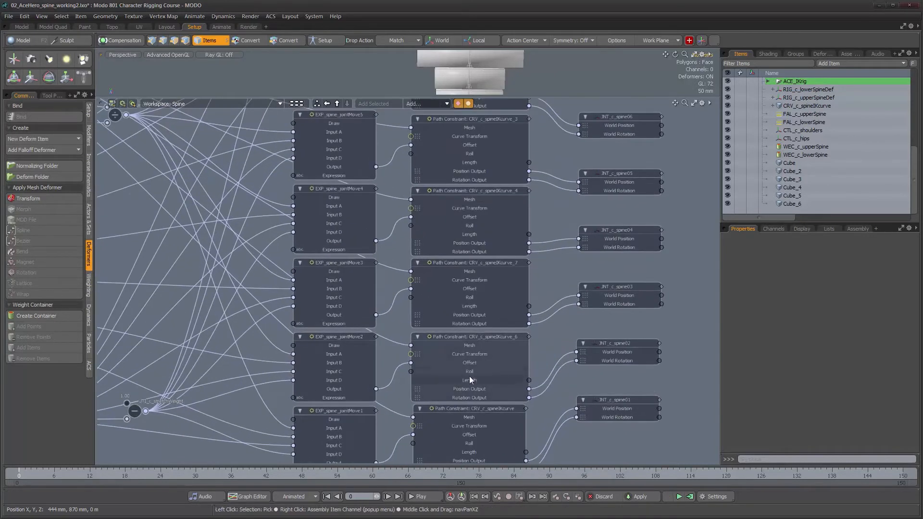
{"action": "left_click_drag", "start_coordinate": [537, 237], "coordinate": [558, 237], "text": "ctrl+alt"}
{"action": "left_click_drag", "start_coordinate": [558, 236], "coordinate": [538, 247], "text": "ctrl+alt"}
{"action": "left_click_drag", "start_coordinate": [569, 97], "coordinate": [564, 311]}
{"action": "mouse_move", "coordinate": [532, 207]}
{"action": "left_mouse_down", "text": "alt+shift"}
{"action": "mouse_move", "coordinate": [521, 229]}
{"action": "mouse_move", "coordinate": [528, 198]}
{"action": "left_mouse_up", "text": "alt+shift"}
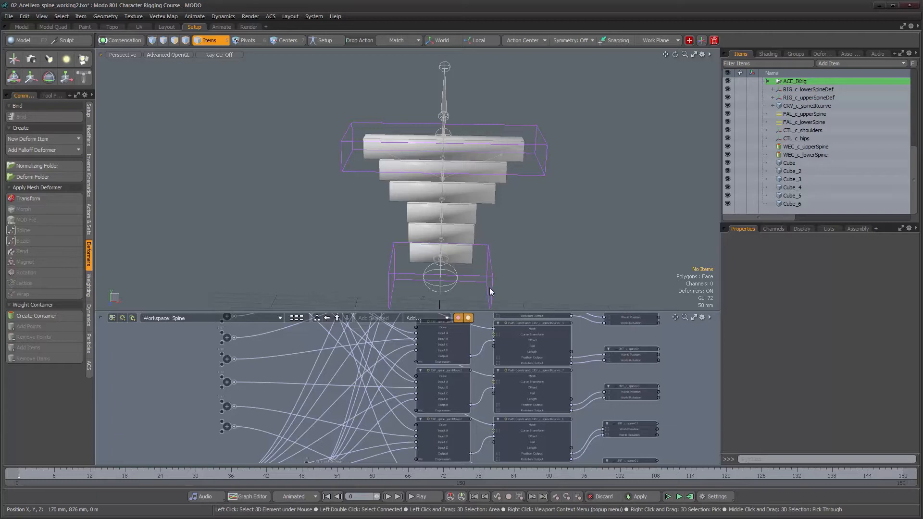
{"action": "scroll", "coordinate": [489, 279], "scroll_direction": "up", "scroll_amount": 5}
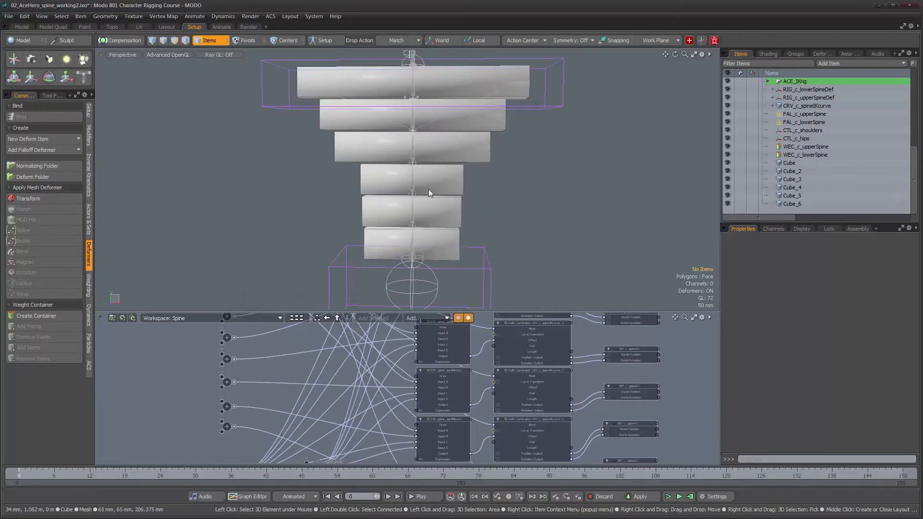
{"action": "left_click_drag", "start_coordinate": [481, 267], "coordinate": [436, 285], "text": "alt"}
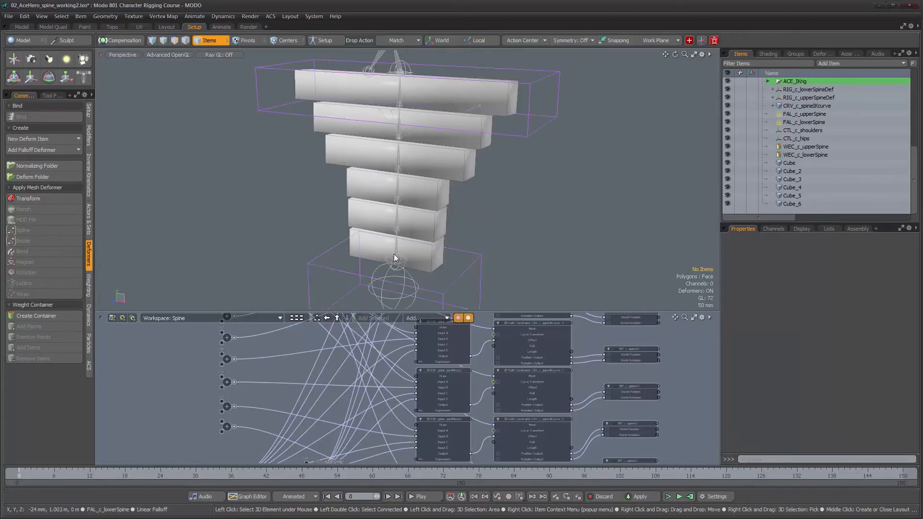
{"action": "left_click_drag", "start_coordinate": [432, 264], "coordinate": [436, 281], "text": "alt"}
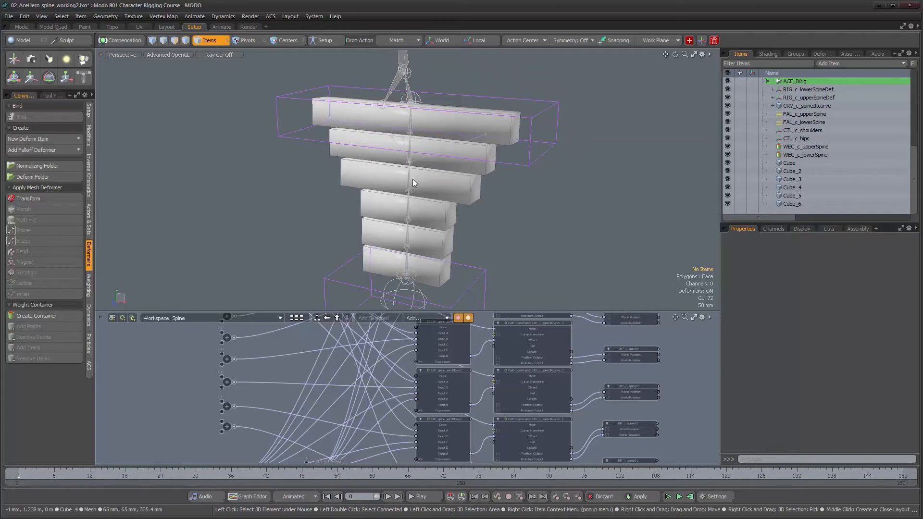
{"action": "left_click_drag", "start_coordinate": [467, 263], "coordinate": [502, 253], "text": "alt"}
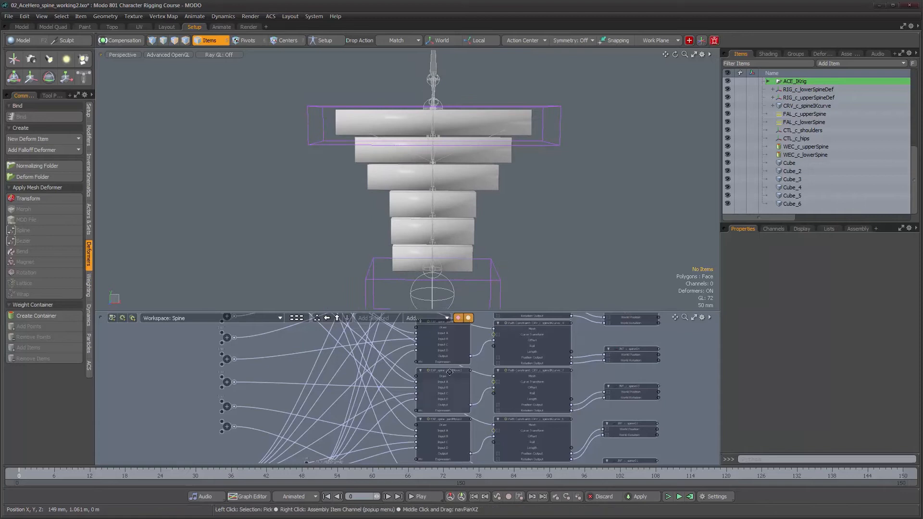
Enlarge the schematic again and examine the constant nodes that feed the joint expressions
{"action": "left_click_drag", "start_coordinate": [451, 375], "coordinate": [550, 407], "text": "alt"}
{"action": "right_click_drag", "start_coordinate": [550, 407], "coordinate": [524, 403], "text": "alt"}
{"action": "mouse_move", "coordinate": [397, 377]}
{"action": "right_mouse_down", "text": "alt"}
{"action": "mouse_move", "coordinate": [472, 385]}
{"action": "mouse_move", "coordinate": [380, 375]}
{"action": "right_mouse_up", "text": "alt"}
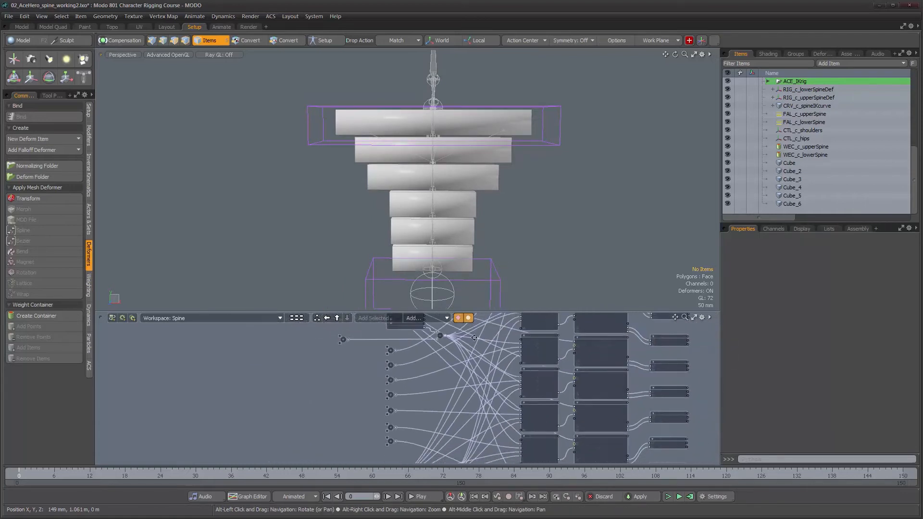
{"action": "left_click_drag", "start_coordinate": [512, 311], "coordinate": [511, 98]}
{"action": "left_click_drag", "start_coordinate": [397, 245], "coordinate": [378, 255], "text": "alt"}
{"action": "right_click_drag", "start_coordinate": [378, 255], "coordinate": [436, 259], "text": "alt"}
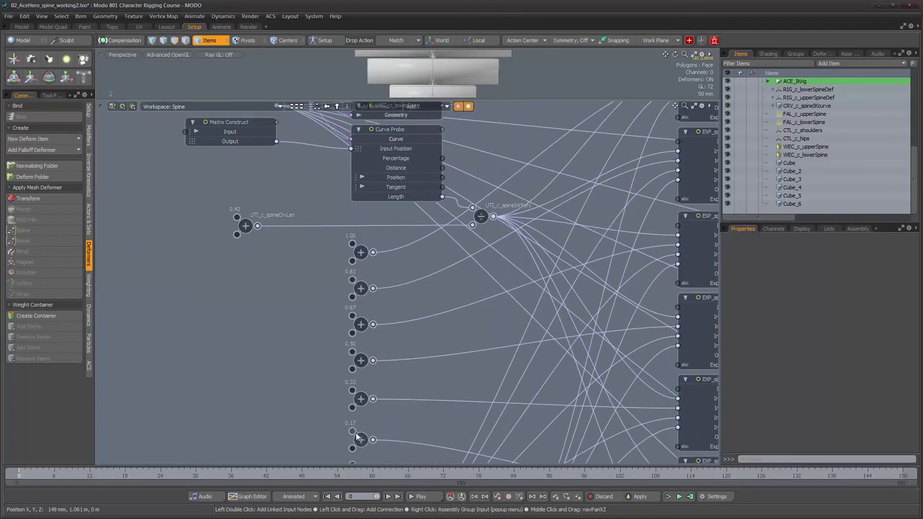
Move all path constraint nodes and joint nodes away from the expression column to open a wide gap between them
{"action": "left_click_drag", "start_coordinate": [532, 342], "coordinate": [526, 336], "text": "alt"}
{"action": "right_click_drag", "start_coordinate": [525, 337], "coordinate": [462, 337], "text": "alt"}
{"action": "mouse_move", "coordinate": [461, 338]}
{"action": "left_mouse_down", "text": "alt"}
{"action": "mouse_move", "coordinate": [473, 350]}
{"action": "mouse_move", "coordinate": [449, 329]}
{"action": "left_mouse_up", "text": "alt"}
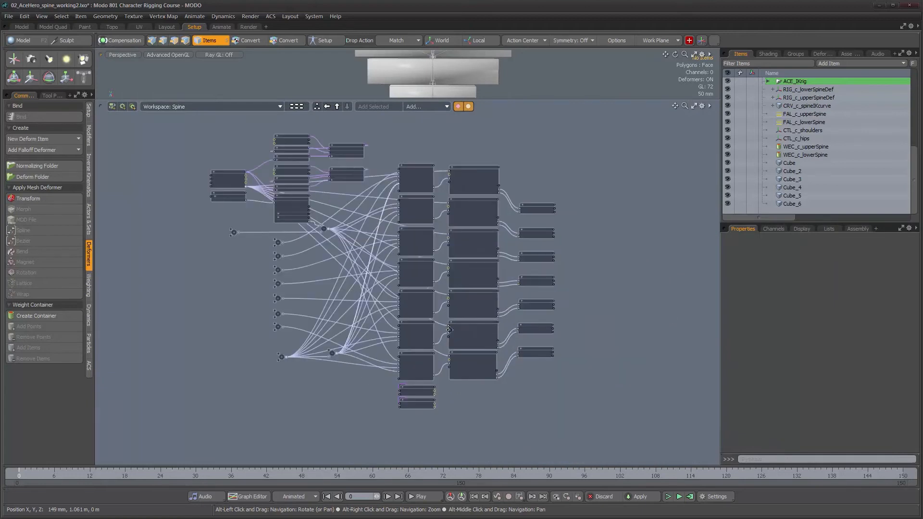
{"action": "left_click_drag", "start_coordinate": [597, 129], "coordinate": [467, 412]}
{"action": "left_click_drag", "start_coordinate": [480, 166], "coordinate": [585, 171]}
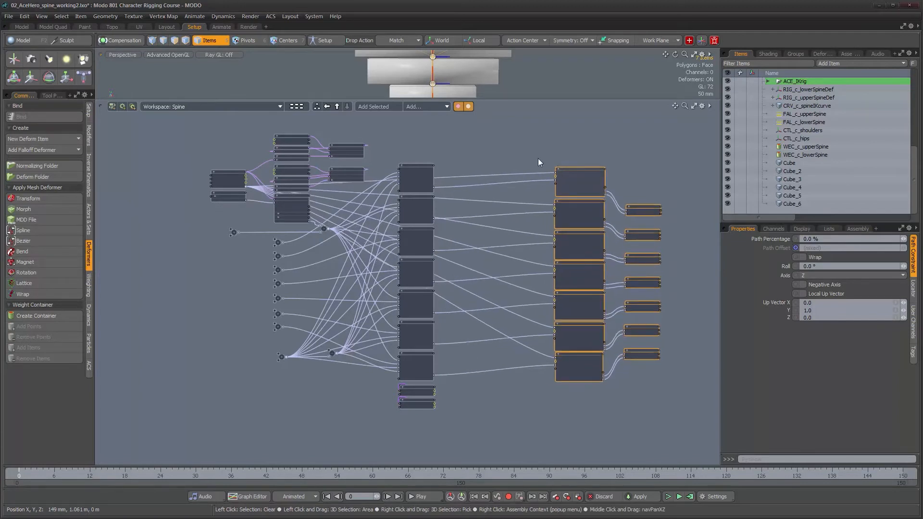
{"action": "left_click", "coordinate": [517, 159]}
Examine the shoulders and hips control nodes together with the constant nodes for each spine joint
{"action": "scroll", "coordinate": [426, 374], "scroll_direction": "up", "scroll_amount": 5}
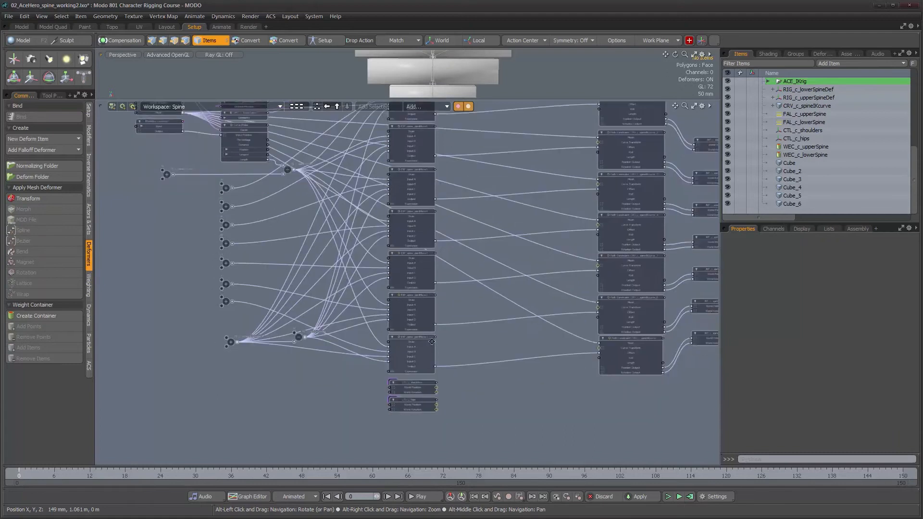
{"action": "scroll", "coordinate": [449, 401], "scroll_direction": "up", "scroll_amount": 1}
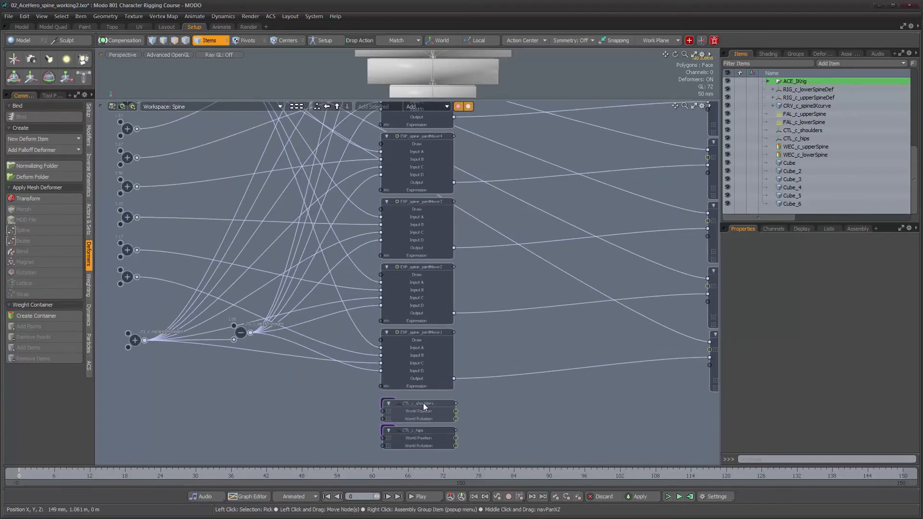
{"action": "mouse_move", "coordinate": [423, 404]}
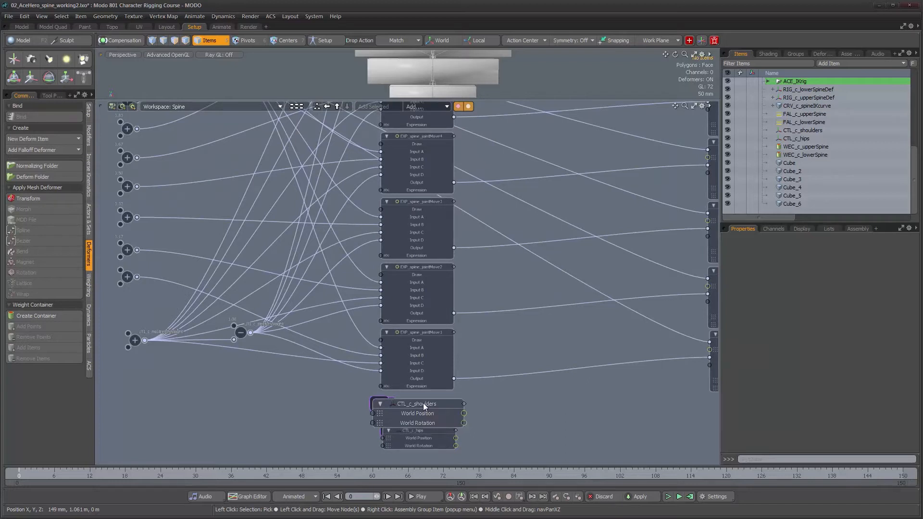
{"action": "left_click_drag", "start_coordinate": [337, 420], "coordinate": [442, 452], "text": "alt"}
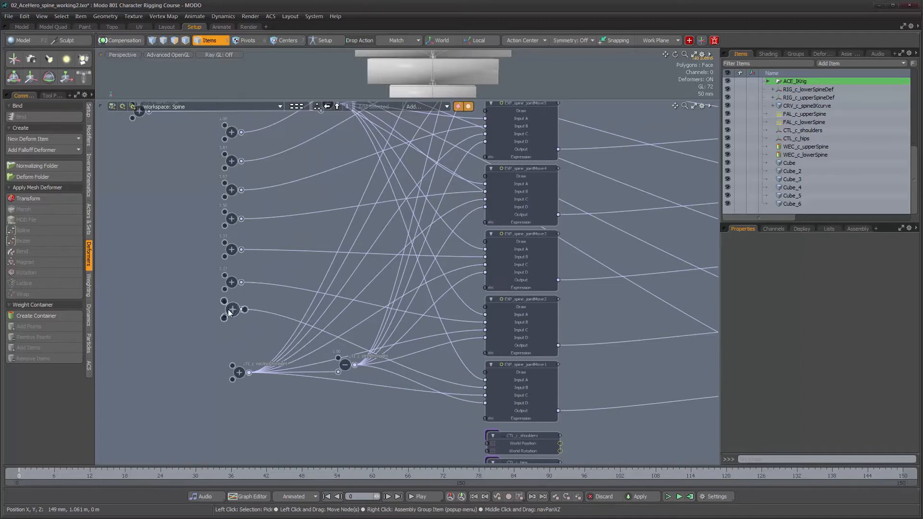
{"action": "left_click_drag", "start_coordinate": [531, 452], "coordinate": [428, 390], "text": "alt"}
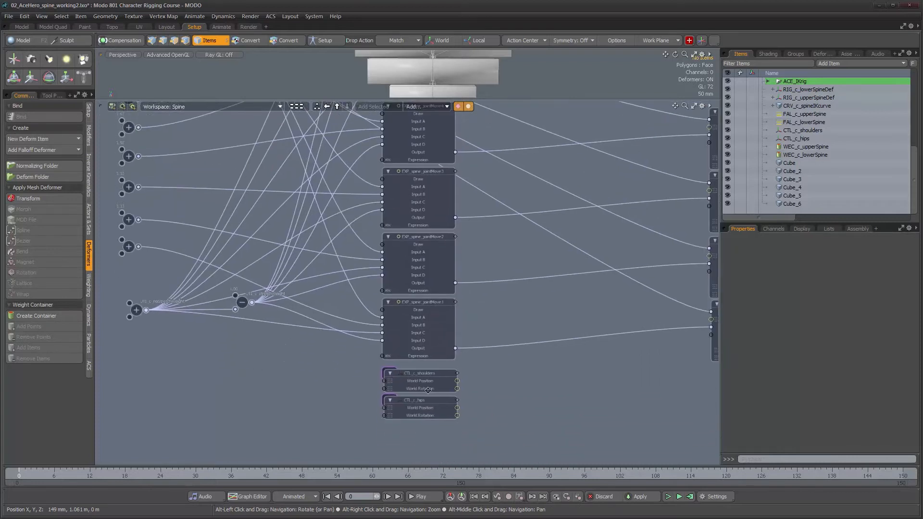
{"action": "left_click_drag", "start_coordinate": [176, 249], "coordinate": [265, 322], "text": "alt"}
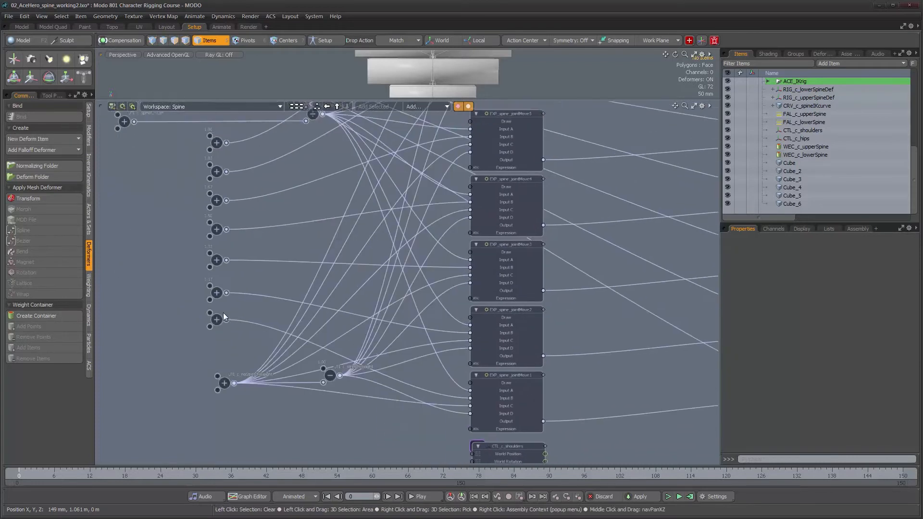
{"action": "left_click_drag", "start_coordinate": [596, 448], "coordinate": [427, 394], "text": "alt"}
Review the path constraints' Roll inputs from the uppermost to the lowest, alongside the shoulders and hips control nodes
{"action": "left_click_drag", "start_coordinate": [512, 278], "coordinate": [399, 405], "text": "alt"}
{"action": "left_click_drag", "start_coordinate": [488, 232], "coordinate": [482, 345], "text": "alt"}
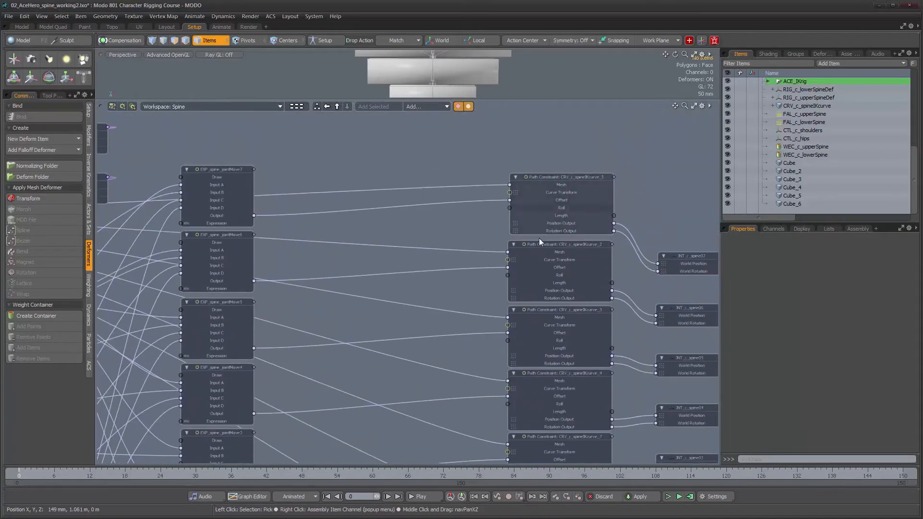
{"action": "left_click_drag", "start_coordinate": [539, 238], "coordinate": [546, 168], "text": "alt"}
{"action": "left_click_drag", "start_coordinate": [491, 380], "coordinate": [491, 202], "text": "alt"}
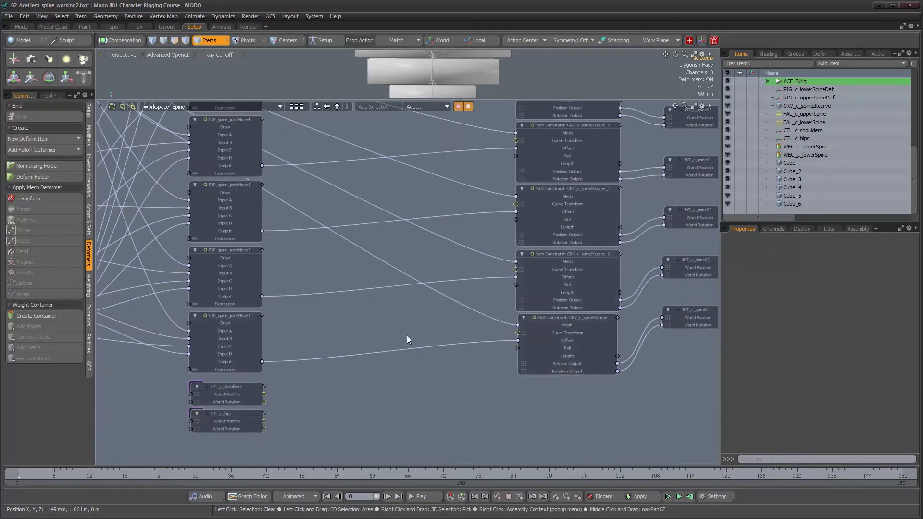
{"action": "left_click_drag", "start_coordinate": [492, 354], "coordinate": [488, 335], "text": "alt"}
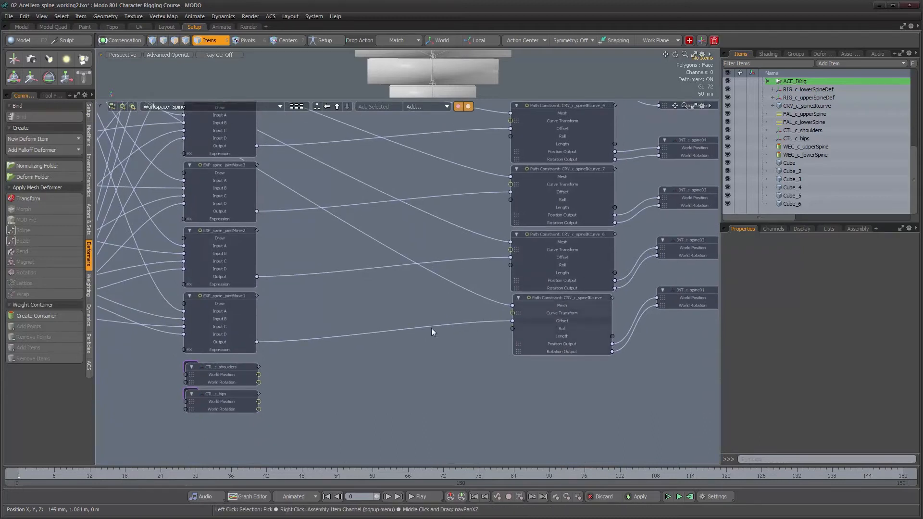
{"action": "scroll", "coordinate": [273, 297], "scroll_direction": "up", "scroll_amount": 2}
{"action": "left_click_drag", "start_coordinate": [228, 395], "coordinate": [233, 362], "text": "alt"}
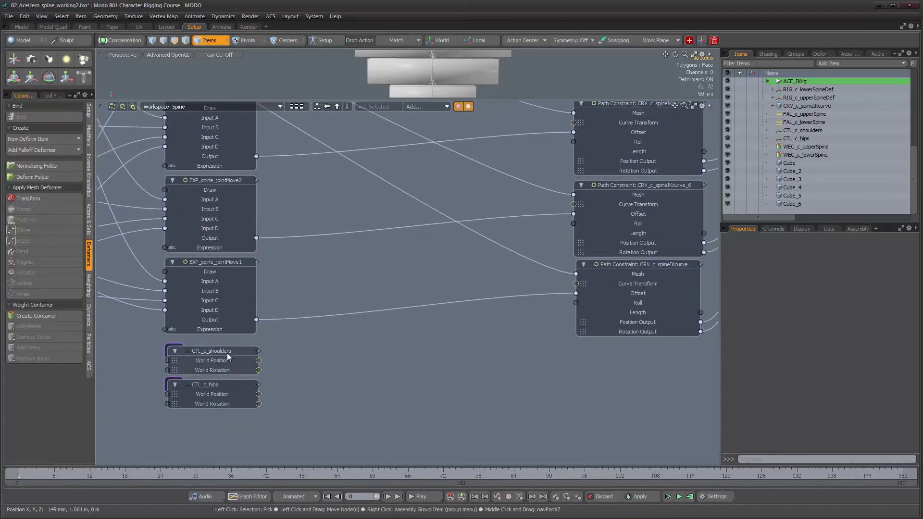
{"action": "scroll", "coordinate": [300, 352], "scroll_direction": "down", "scroll_amount": 6}
{"action": "left_click_drag", "start_coordinate": [290, 332], "coordinate": [324, 421], "text": "alt"}
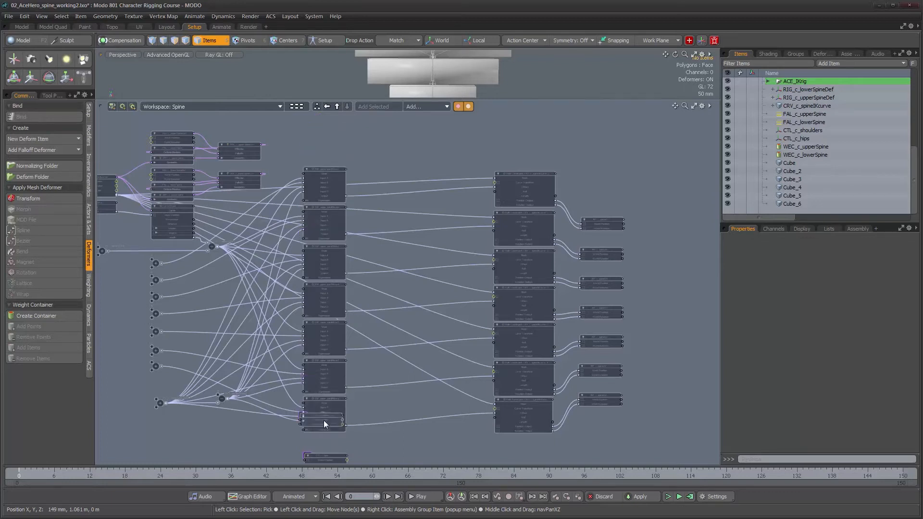
{"action": "scroll", "coordinate": [460, 317], "scroll_direction": "up", "scroll_amount": 5}
{"action": "left_click_drag", "start_coordinate": [455, 398], "coordinate": [455, 295], "text": "alt"}
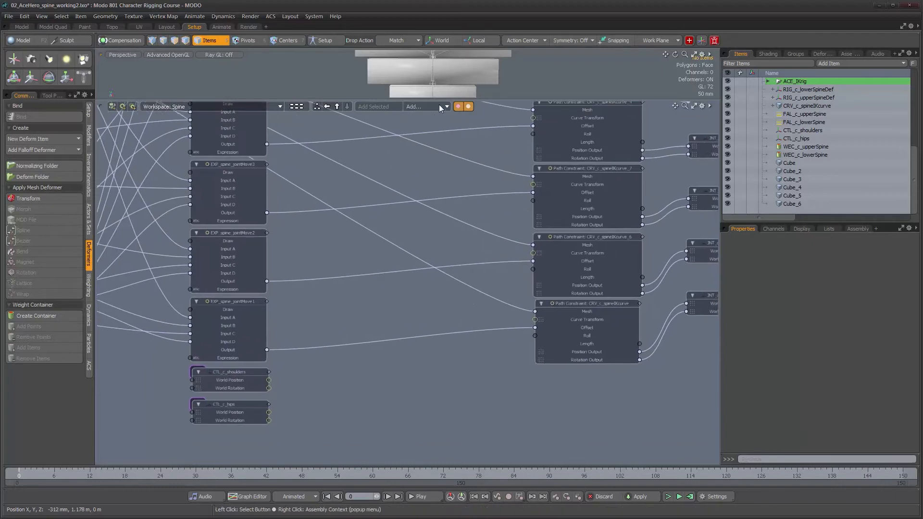
Add a Basic Math: Multiply channel modifier in the gap between the lowest joint expression and its path constraint
{"action": "left_click", "coordinate": [437, 105]}
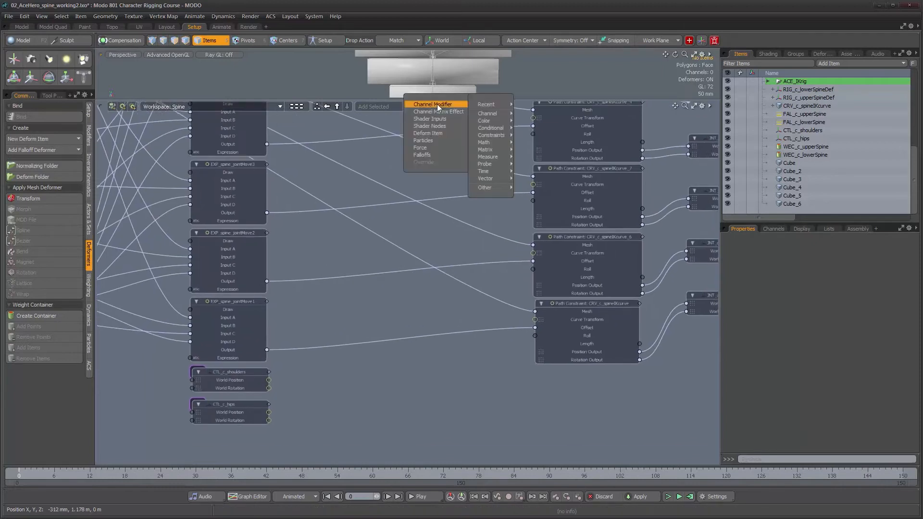
{"action": "left_click", "coordinate": [402, 295]}
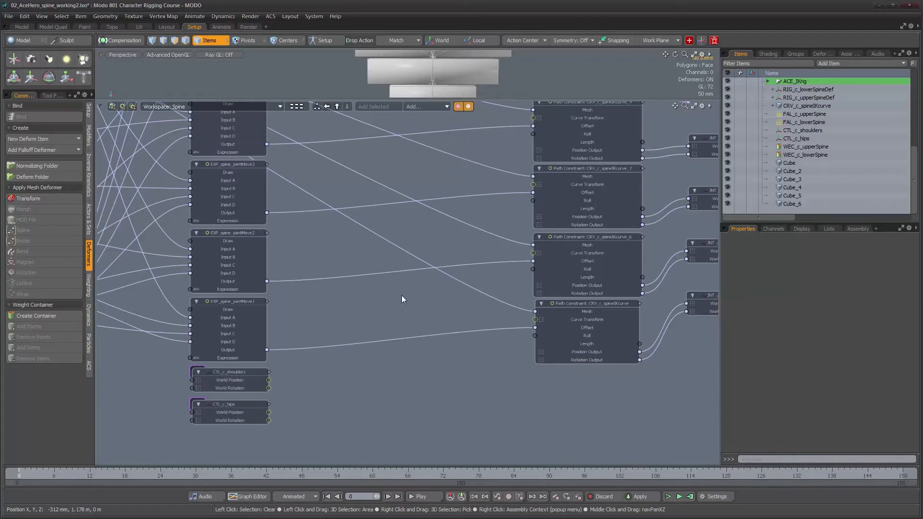
{"action": "left_click", "coordinate": [440, 105]}
{"action": "mouse_move", "coordinate": [505, 108]}
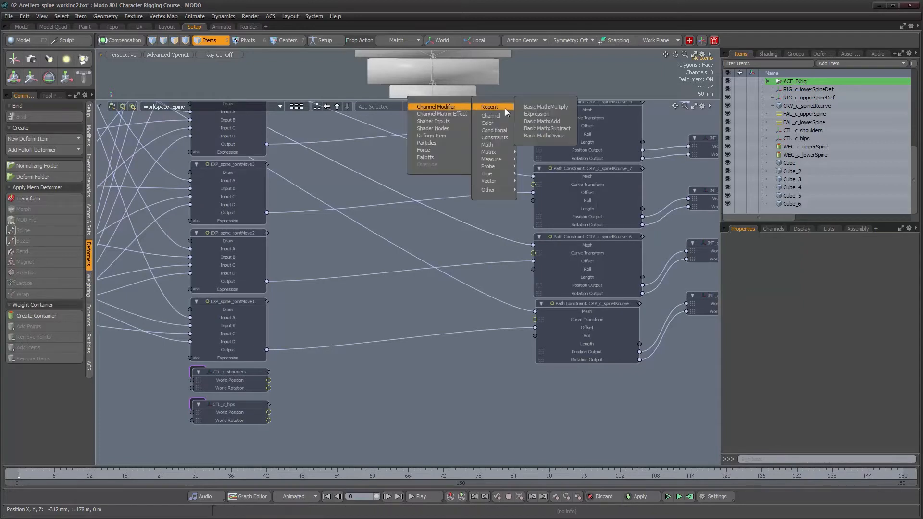
{"action": "left_click", "coordinate": [547, 108]}
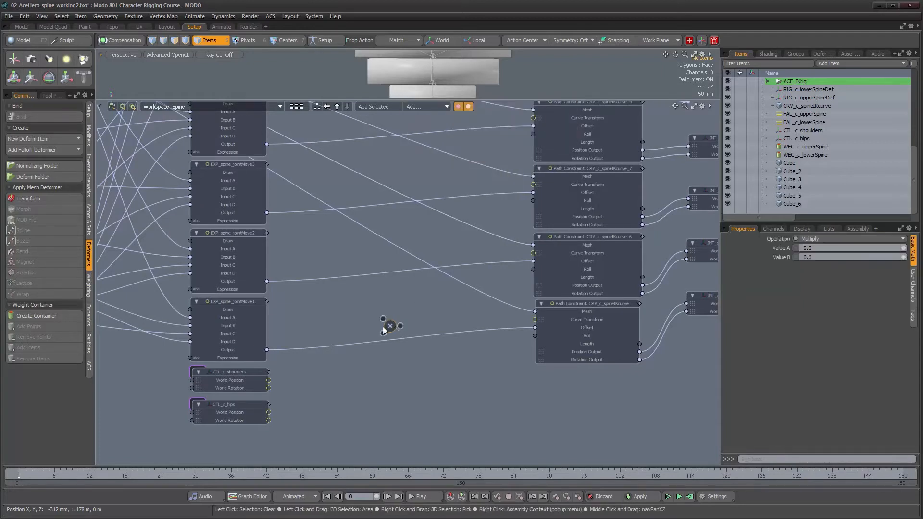
Duplicate the Multiply modifier and place the two Multiply nodes beside the CTL_c_shoulders and CTL_c_hips nodes
{"action": "key", "text": "ctrl+d"}
{"action": "left_click_drag", "start_coordinate": [359, 382], "coordinate": [379, 303]}
{"action": "left_click_drag", "start_coordinate": [356, 408], "coordinate": [354, 409]}
{"action": "left_click", "coordinate": [430, 187]}
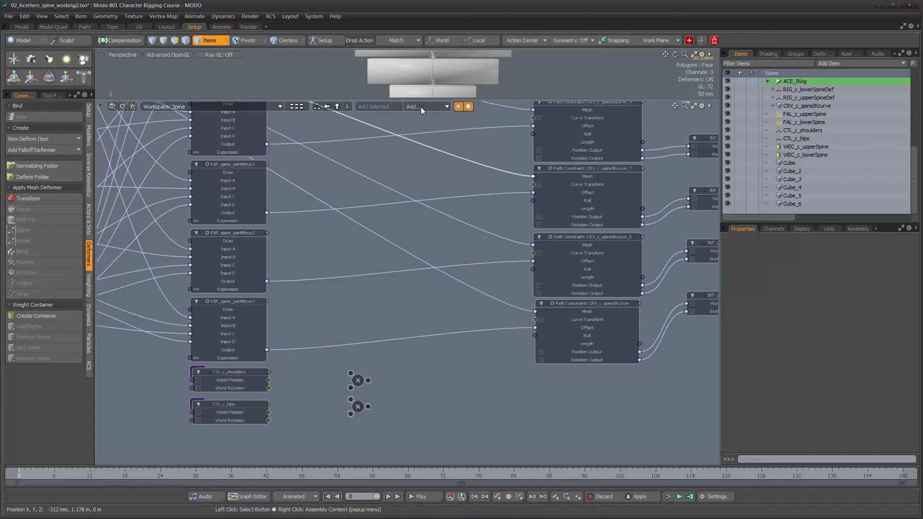
Add a Basic Math: Add modifier next to the two Multiply nodes and connect both of their results to its inputs
{"action": "left_click", "coordinate": [420, 107]}
{"action": "mouse_move", "coordinate": [485, 110]}
{"action": "left_click", "coordinate": [521, 122]}
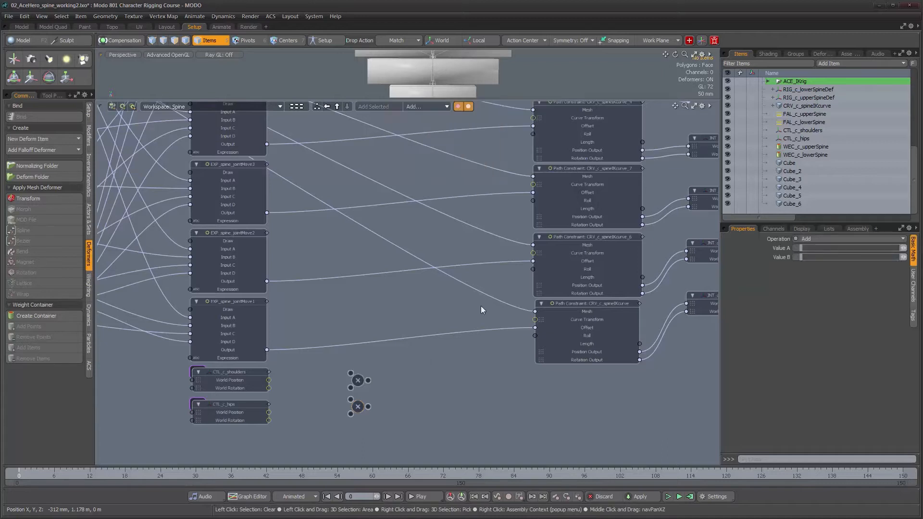
{"action": "left_click_drag", "start_coordinate": [384, 280], "coordinate": [422, 394]}
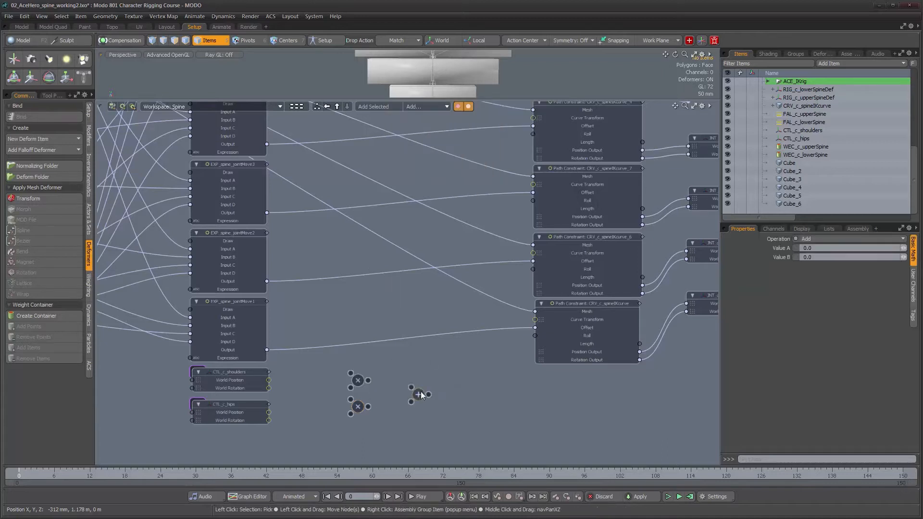
{"action": "left_click_drag", "start_coordinate": [367, 380], "coordinate": [409, 385]}
{"action": "left_click_drag", "start_coordinate": [367, 407], "coordinate": [410, 400]}
Move the CTL_c_hips node down to leave more room below the CTL_c_shoulders node
{"action": "left_click_drag", "start_coordinate": [259, 363], "coordinate": [483, 361], "text": "alt"}
{"action": "left_click_drag", "start_coordinate": [548, 328], "coordinate": [550, 313], "text": "alt"}
{"action": "left_click_drag", "start_coordinate": [525, 341], "coordinate": [499, 319], "text": "alt"}
{"action": "right_click_drag", "start_coordinate": [499, 318], "coordinate": [519, 318], "text": "alt"}
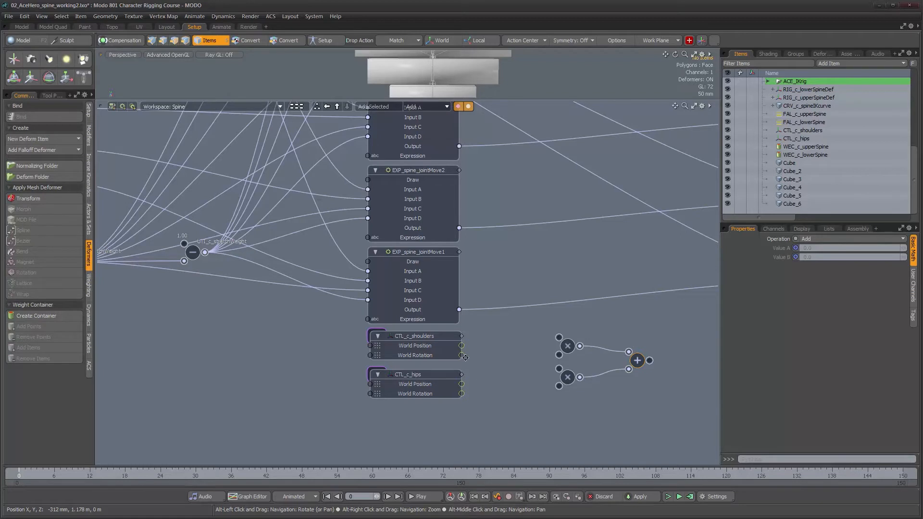
{"action": "left_click_drag", "start_coordinate": [436, 376], "coordinate": [436, 406]}
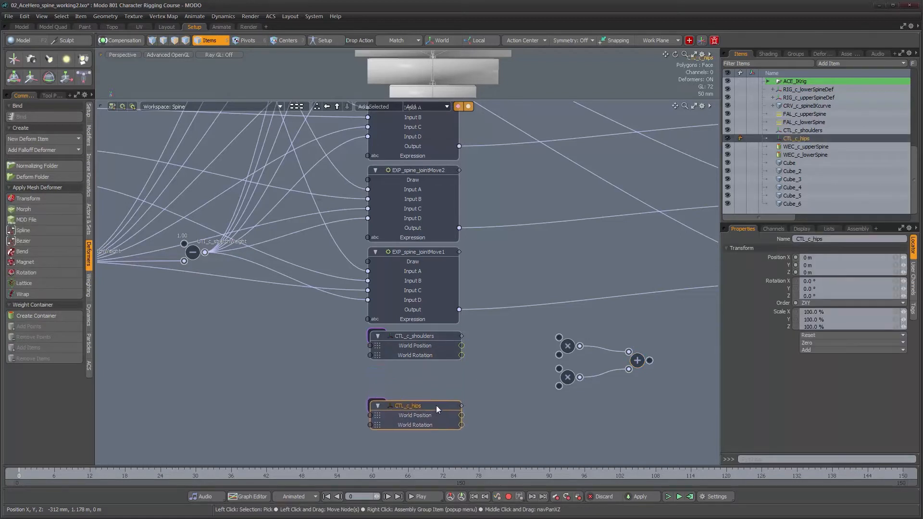
{"action": "left_click_drag", "start_coordinate": [541, 359], "coordinate": [531, 376], "text": "alt"}
Select the CTL_c_shoulders node and bring up its channel list
{"action": "left_click_drag", "start_coordinate": [202, 247], "coordinate": [451, 352], "text": "alt"}
{"action": "left_click_drag", "start_coordinate": [394, 257], "coordinate": [385, 325], "text": "alt"}
{"action": "left_click_drag", "start_coordinate": [475, 389], "coordinate": [376, 218], "text": "alt"}
{"action": "right_click_drag", "start_coordinate": [376, 217], "coordinate": [322, 218], "text": "alt"}
{"action": "left_click_drag", "start_coordinate": [538, 262], "coordinate": [479, 250], "text": "alt"}
{"action": "right_click_drag", "start_coordinate": [480, 250], "coordinate": [496, 253], "text": "alt"}
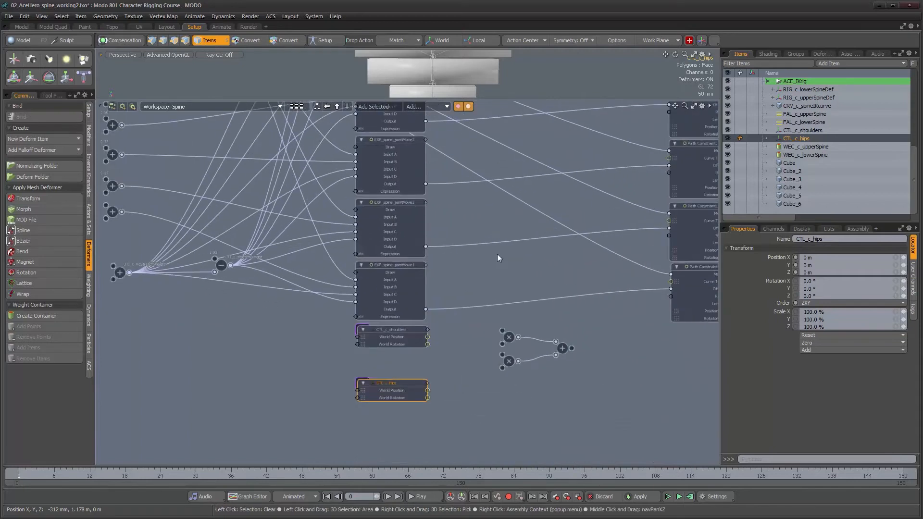
{"action": "left_click", "coordinate": [409, 329]}
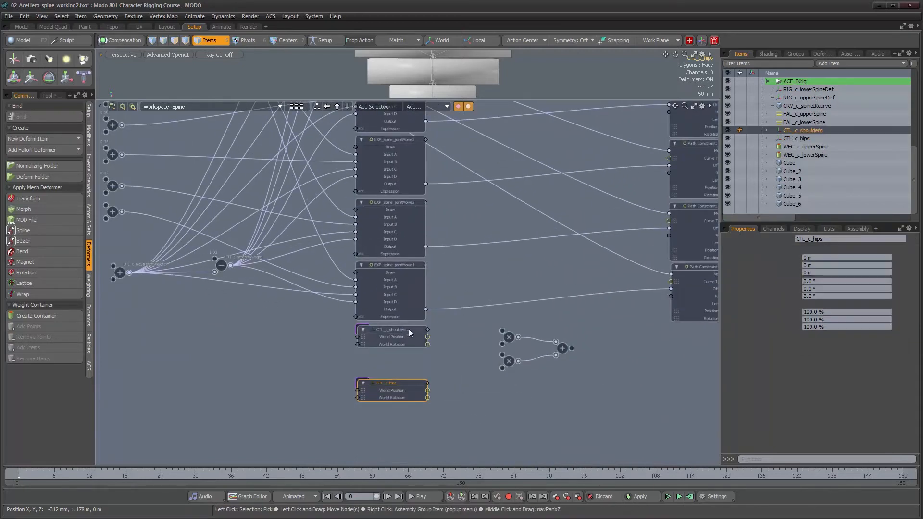
{"action": "left_click", "coordinate": [774, 230]}
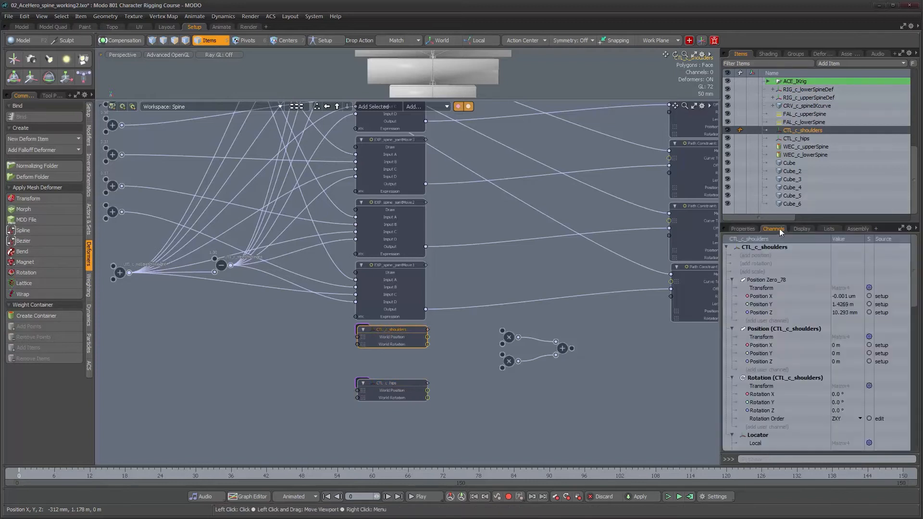
Check the shoulders control's rotation axes in the enlarged 3D view and add its Rotation Y channel to its schematic node
{"action": "left_click_drag", "start_coordinate": [517, 100], "coordinate": [520, 193]}
{"action": "left_click_drag", "start_coordinate": [529, 156], "coordinate": [477, 168], "text": "alt"}
{"action": "key", "text": "e"}
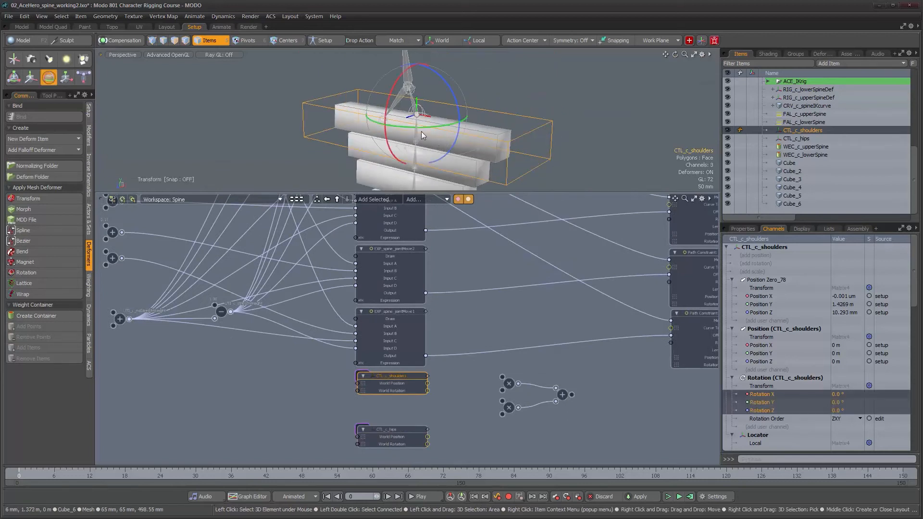
{"action": "key", "text": "q"}
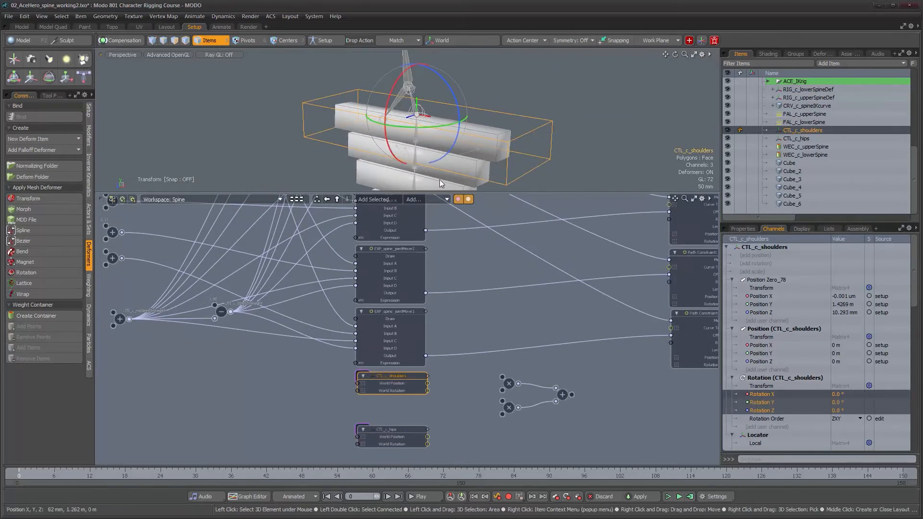
{"action": "left_click_drag", "start_coordinate": [679, 406], "coordinate": [676, 383], "text": "alt"}
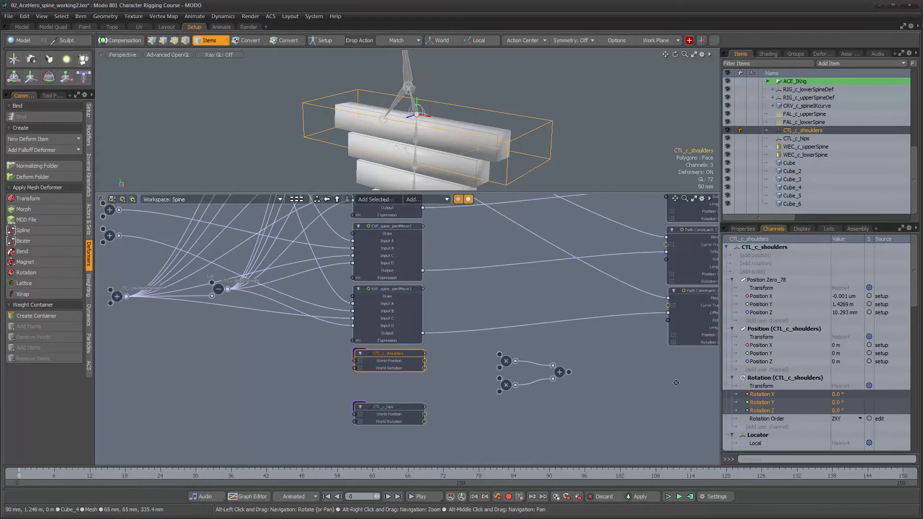
{"action": "left_click", "coordinate": [762, 403]}
{"action": "left_click_drag", "start_coordinate": [756, 401], "coordinate": [386, 390]}
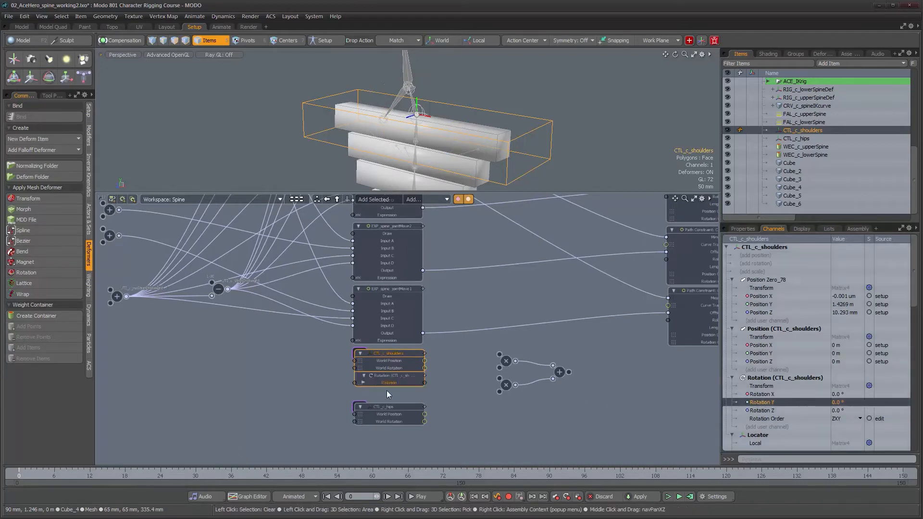
Add the Rotation Y channel of the hips control to the CTL_c_hips schematic node
{"action": "left_click", "coordinate": [388, 407]}
{"action": "left_click", "coordinate": [771, 403]}
{"action": "left_click_drag", "start_coordinate": [771, 403], "coordinate": [396, 349]}
Expand both controls' Rotation entries to Rotation Y and connect the hips' Rotation Y to the lower Multiply modifier's second input
{"action": "mouse_move", "coordinate": [398, 346]}
{"action": "right_mouse_down", "text": "alt"}
{"action": "mouse_move", "coordinate": [420, 344]}
{"action": "mouse_move", "coordinate": [410, 342]}
{"action": "right_mouse_up", "text": "alt"}
{"action": "left_click_drag", "start_coordinate": [403, 290], "coordinate": [457, 348], "text": "alt"}
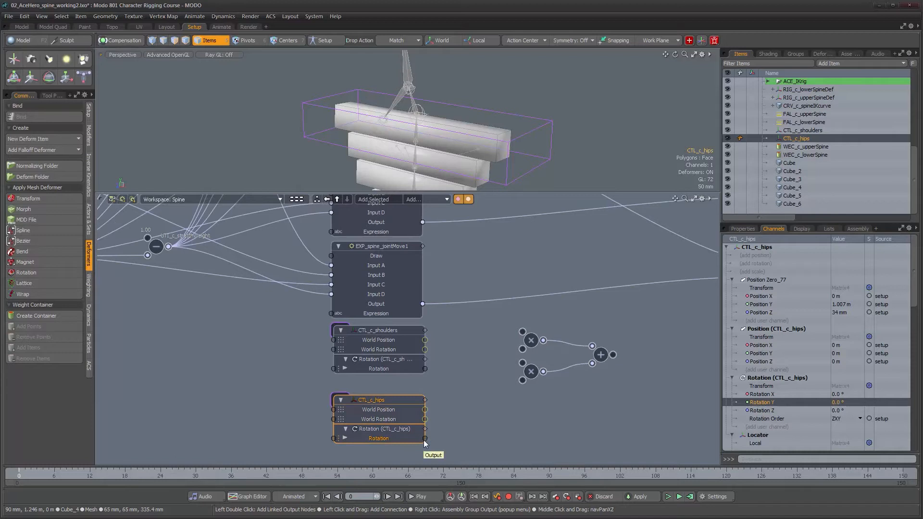
{"action": "left_click_drag", "start_coordinate": [524, 380], "coordinate": [524, 380]}
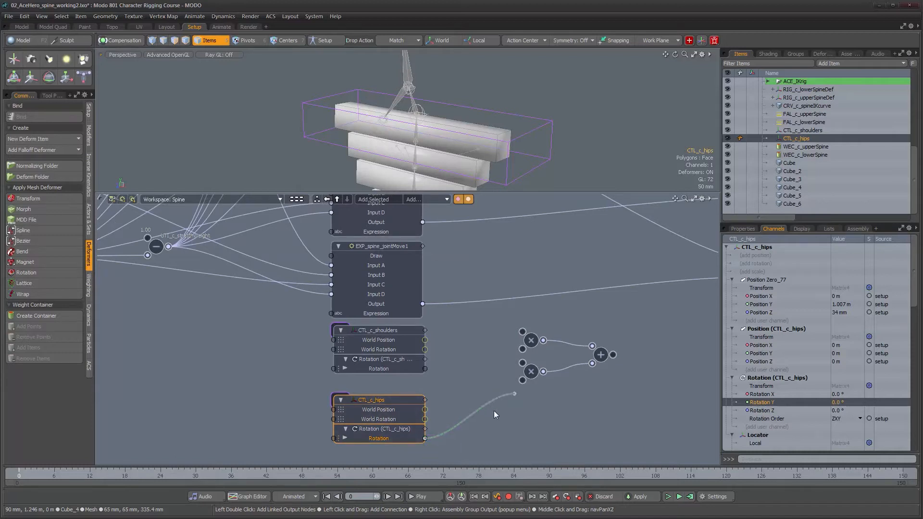
{"action": "left_click", "coordinate": [344, 437]}
{"action": "left_click", "coordinate": [345, 368]}
{"action": "left_click_drag", "start_coordinate": [513, 385], "coordinate": [521, 396]}
{"action": "scroll", "coordinate": [523, 385], "scroll_direction": "down", "scroll_amount": 3}
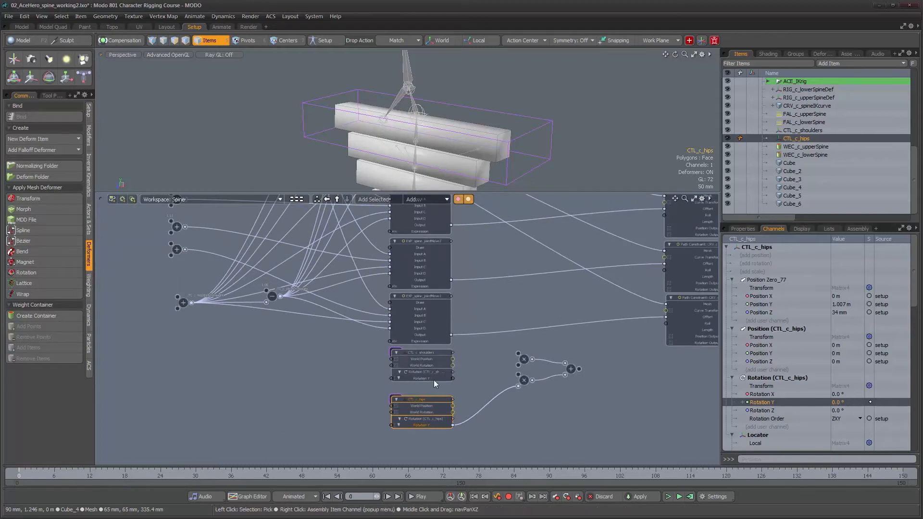
Connect a constant from the upper part of the spine constants column to the free input of the hips' Multiply modifier
{"action": "scroll", "coordinate": [478, 146], "scroll_direction": "down", "scroll_amount": 3}
{"action": "middle_click_drag", "start_coordinate": [479, 145], "coordinate": [473, 80], "text": "alt"}
{"action": "left_click_drag", "start_coordinate": [473, 80], "coordinate": [429, 144], "text": "alt"}
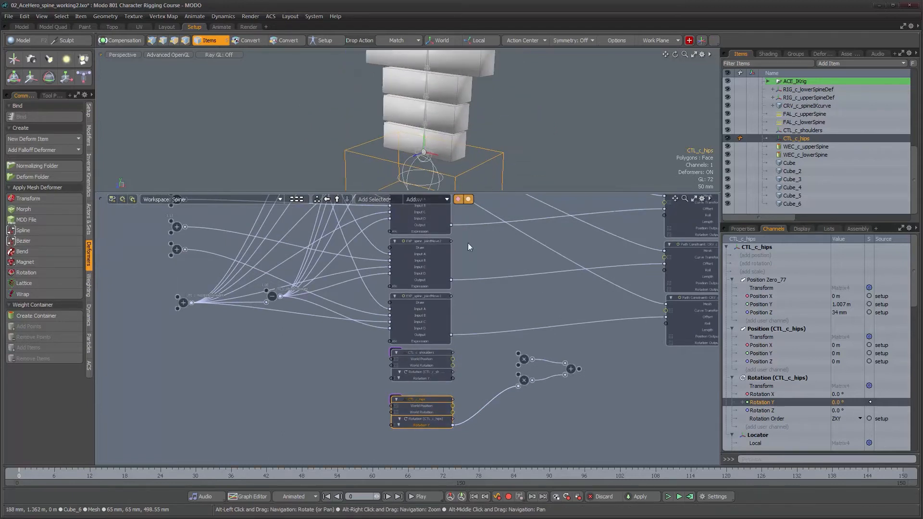
{"action": "right_click_drag", "start_coordinate": [440, 414], "coordinate": [459, 395], "text": "alt"}
{"action": "left_click_drag", "start_coordinate": [409, 306], "coordinate": [476, 413], "text": "alt"}
{"action": "right_click_drag", "start_coordinate": [476, 419], "coordinate": [452, 416], "text": "alt"}
{"action": "mouse_move", "coordinate": [380, 323]}
{"action": "left_mouse_down", "text": "alt"}
{"action": "mouse_move", "coordinate": [380, 347]}
{"action": "mouse_move", "coordinate": [359, 299]}
{"action": "mouse_move", "coordinate": [365, 312]}
{"action": "left_mouse_up", "text": "alt"}
{"action": "right_click_drag", "start_coordinate": [364, 313], "coordinate": [359, 312], "text": "alt"}
{"action": "left_click_drag", "start_coordinate": [269, 219], "coordinate": [544, 449]}
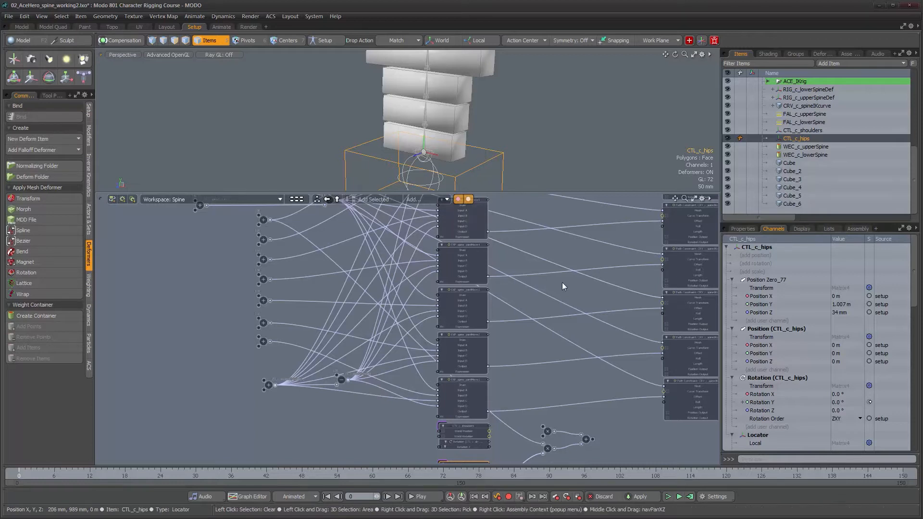
Connect the shoulders' Rotation Y to the second input of the upper Multiply modifier
{"action": "left_click_drag", "start_coordinate": [535, 458], "coordinate": [507, 339], "text": "alt"}
{"action": "right_click_drag", "start_coordinate": [507, 339], "coordinate": [537, 342], "text": "alt"}
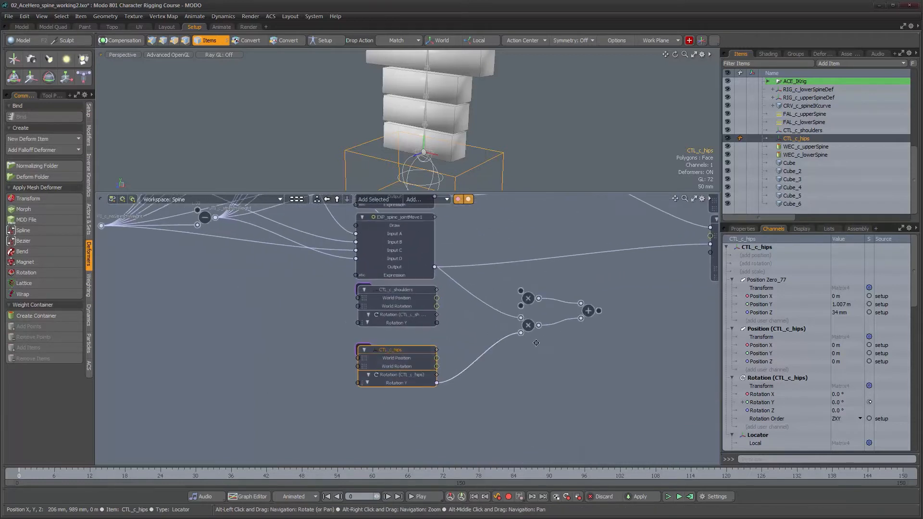
{"action": "left_click_drag", "start_coordinate": [510, 312], "coordinate": [528, 343], "text": "alt"}
{"action": "right_click_drag", "start_coordinate": [475, 358], "coordinate": [485, 357], "text": "alt"}
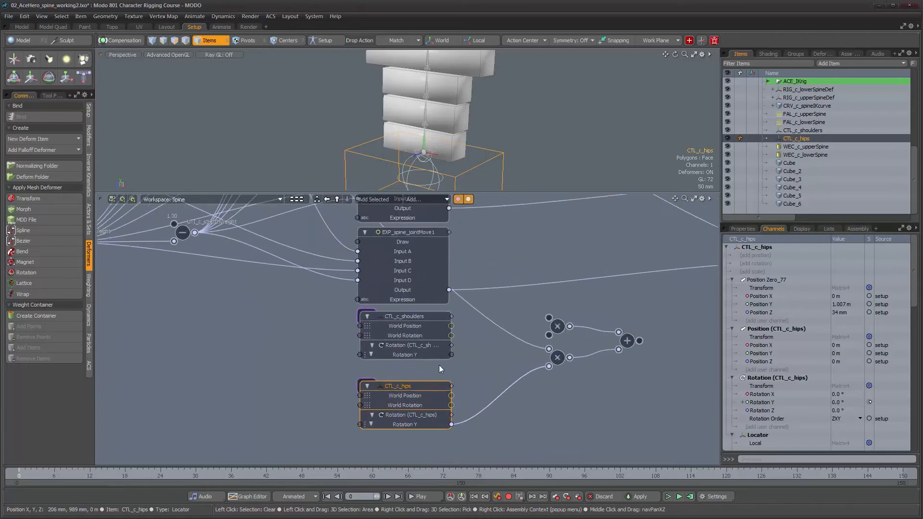
{"action": "left_click_drag", "start_coordinate": [452, 354], "coordinate": [548, 335]}
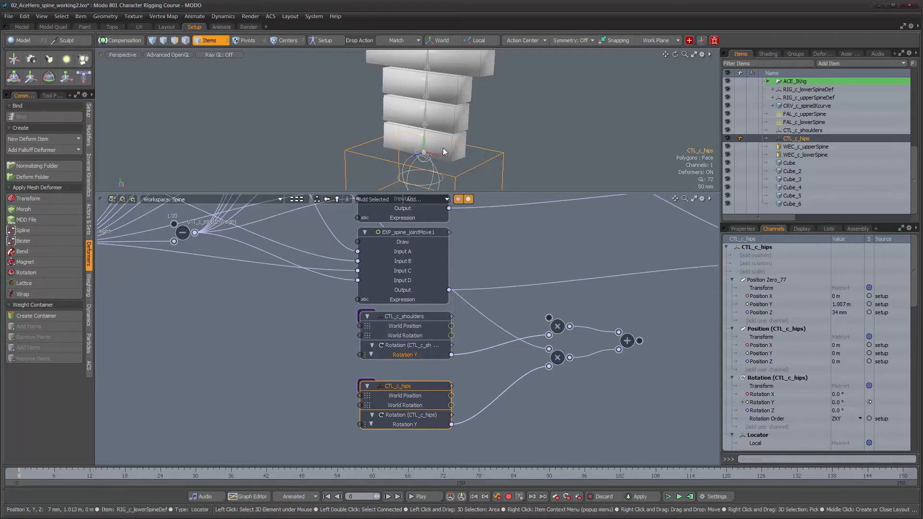
Turn on Setup mode and connect the Add modifier's result to the Roll input of the lowest path constraint
{"action": "right_click_drag", "start_coordinate": [489, 99], "coordinate": [479, 98], "text": "alt"}
{"action": "middle_click_drag", "start_coordinate": [495, 92], "coordinate": [472, 116], "text": "alt"}
{"action": "right_click_drag", "start_coordinate": [472, 126], "coordinate": [491, 129], "text": "alt"}
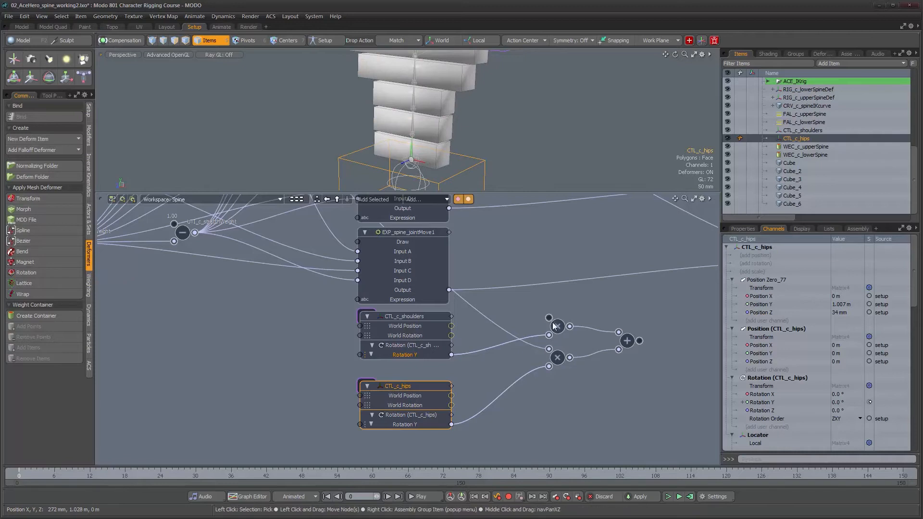
{"action": "left_click", "coordinate": [557, 328]}
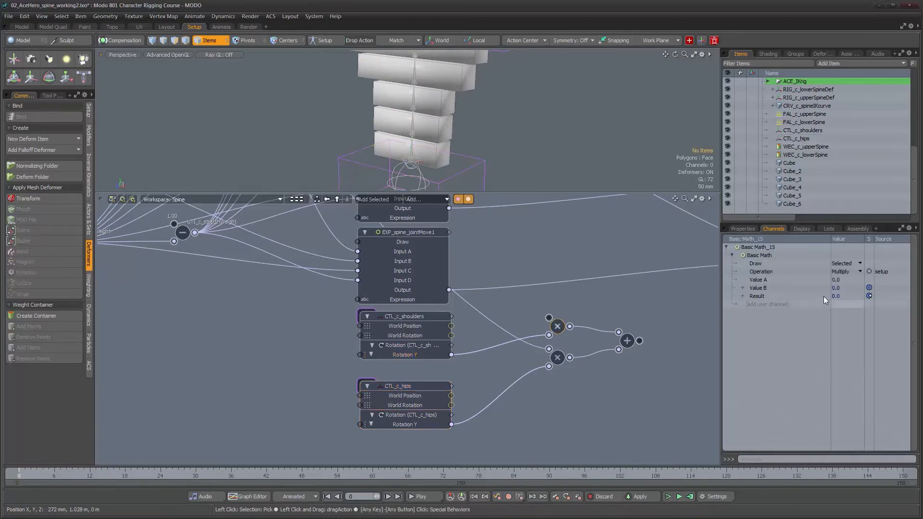
{"action": "middle_click_drag", "start_coordinate": [637, 342], "coordinate": [463, 339]}
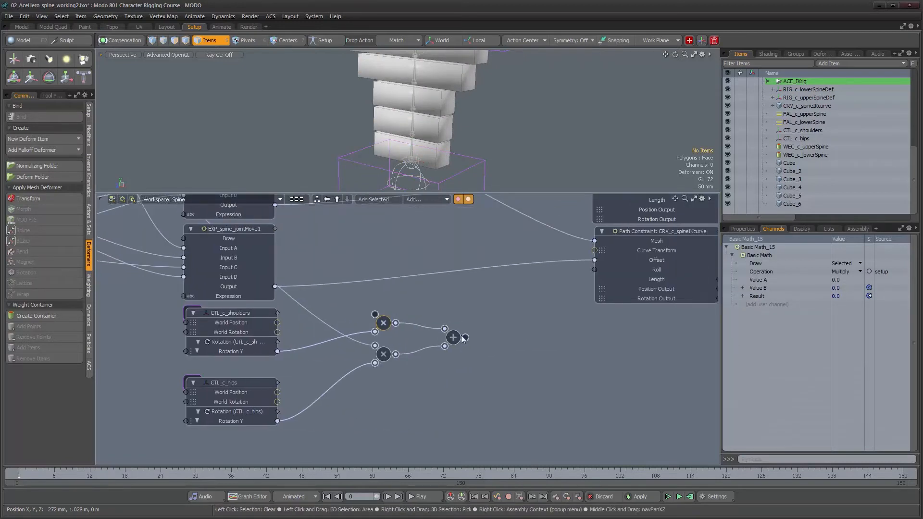
{"action": "left_click", "coordinate": [322, 41]}
{"action": "middle_click_drag", "start_coordinate": [466, 342], "coordinate": [394, 360]}
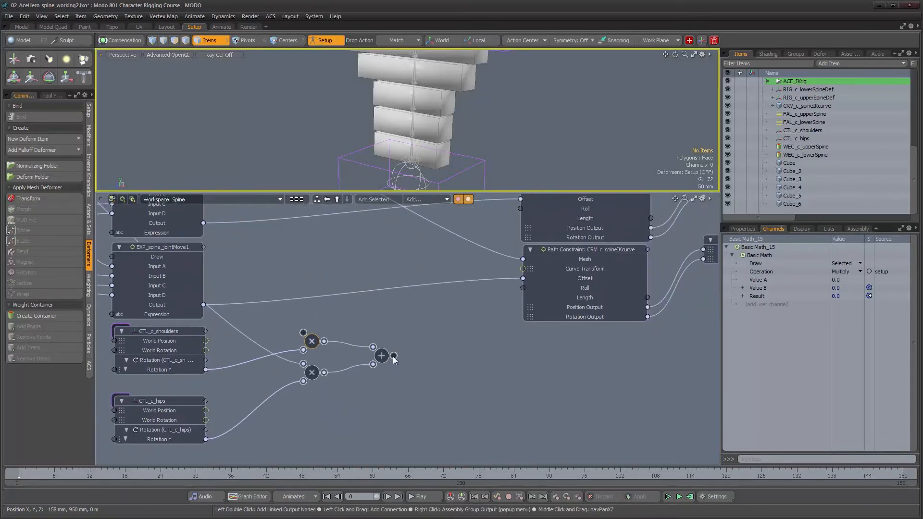
{"action": "left_click_drag", "start_coordinate": [528, 294], "coordinate": [523, 288]}
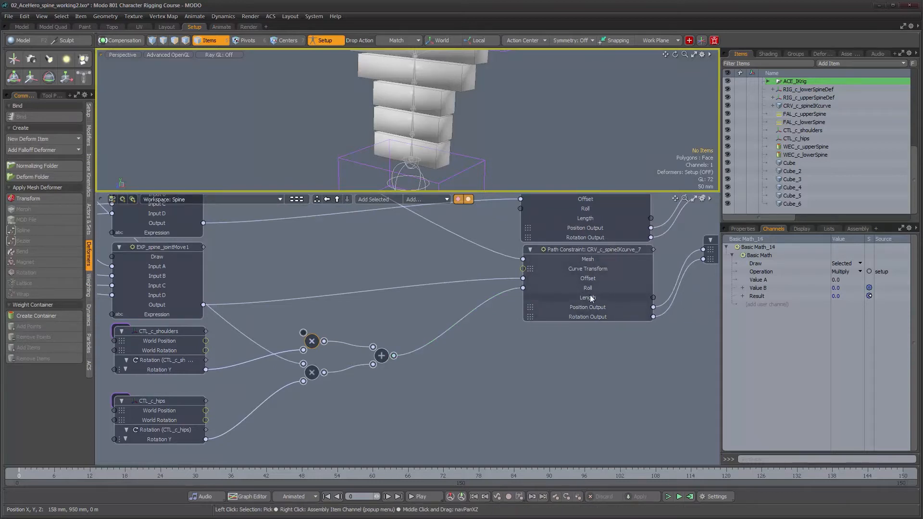
Check that the lowest path constraint feeds JNT_c_spine01 and turn Setup mode off
{"action": "left_click_drag", "start_coordinate": [592, 298], "coordinate": [444, 305], "text": "alt"}
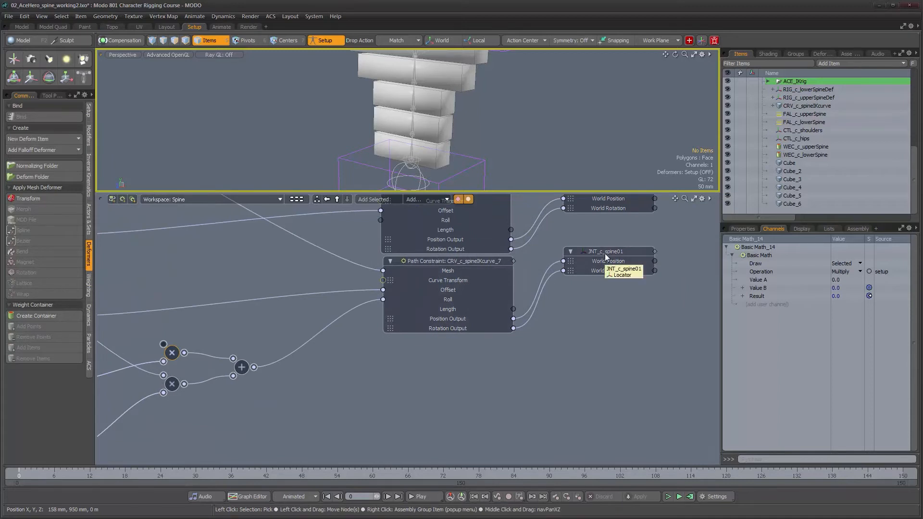
{"action": "left_click_drag", "start_coordinate": [252, 317], "coordinate": [455, 305], "text": "alt"}
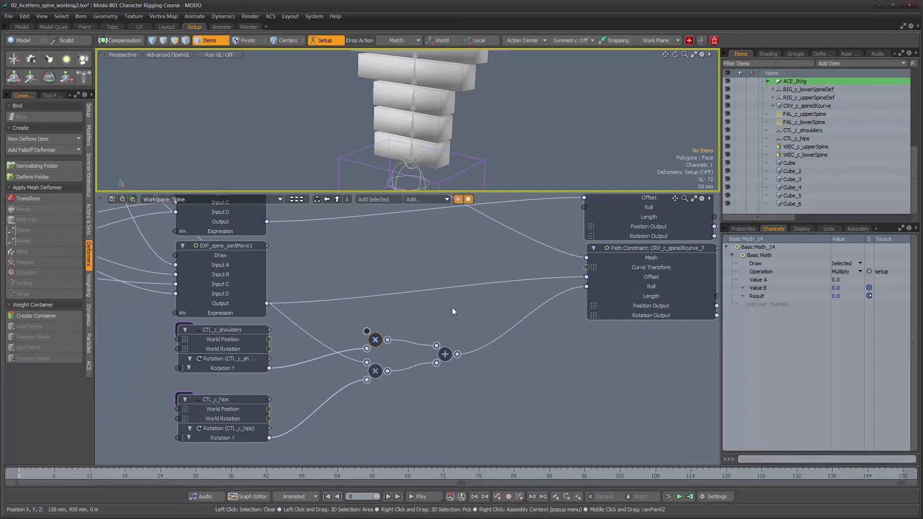
{"action": "left_click_drag", "start_coordinate": [453, 302], "coordinate": [459, 361], "text": "alt"}
{"action": "left_click", "coordinate": [474, 388]}
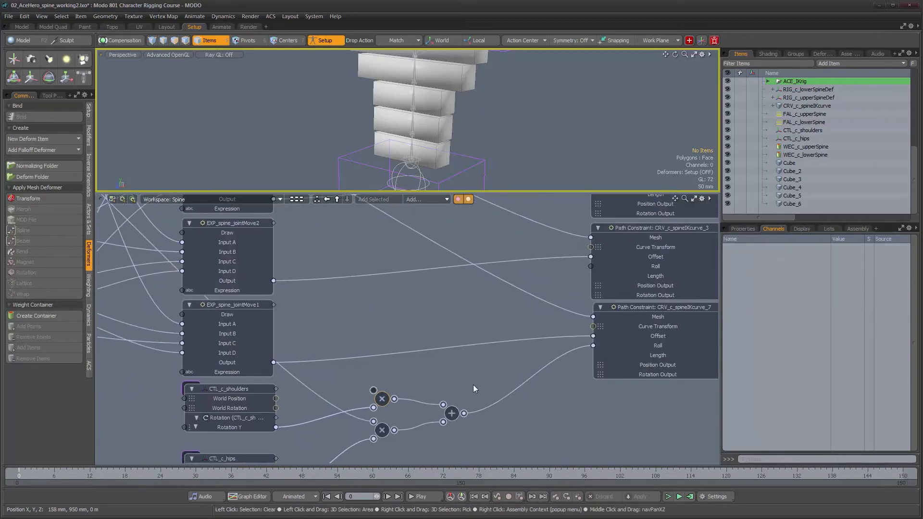
{"action": "left_click", "coordinate": [325, 41]}
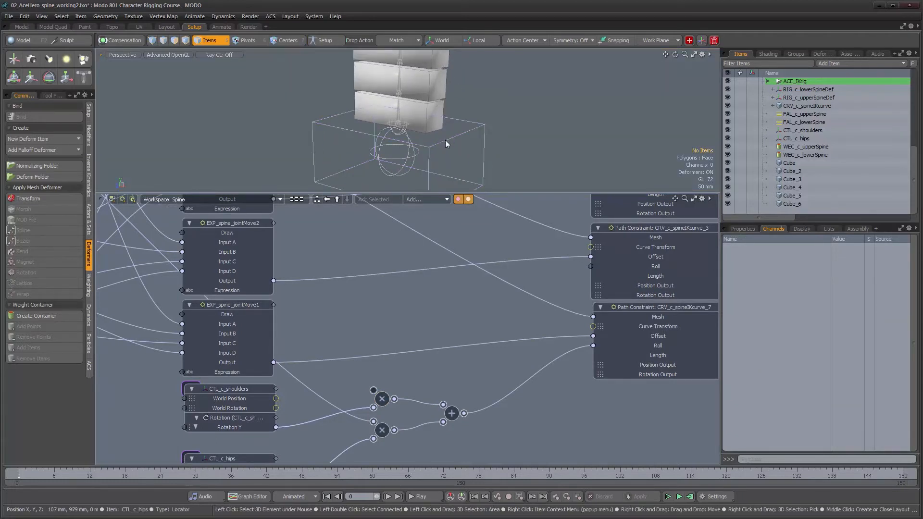
Try rotating the hips control in the 3D view to test the lowest block's twist, and undo the rotation
{"action": "left_click", "coordinate": [403, 166]}
{"action": "key", "text": "e"}
{"action": "left_click_drag", "start_coordinate": [371, 134], "coordinate": [432, 170]}
{"action": "key", "text": "ctrl+z"}
{"action": "left_click_drag", "start_coordinate": [495, 160], "coordinate": [529, 164], "text": "alt"}
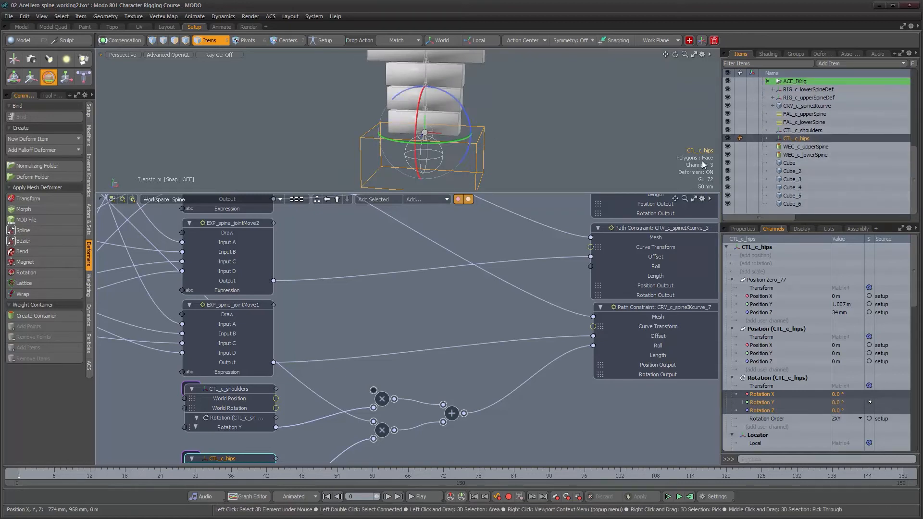
{"action": "left_click_drag", "start_coordinate": [524, 108], "coordinate": [425, 115], "text": "alt"}
{"action": "key", "text": "q"}
Enlarge the 3D view and parent the lowest spine block in place to the joint inside it
{"action": "left_click_drag", "start_coordinate": [526, 194], "coordinate": [526, 361]}
{"action": "left_click_drag", "start_coordinate": [461, 154], "coordinate": [440, 172], "text": "alt+shift"}
{"action": "left_click_drag", "start_coordinate": [440, 172], "coordinate": [514, 222], "text": "ctrl+alt"}
{"action": "left_click", "coordinate": [473, 249]}
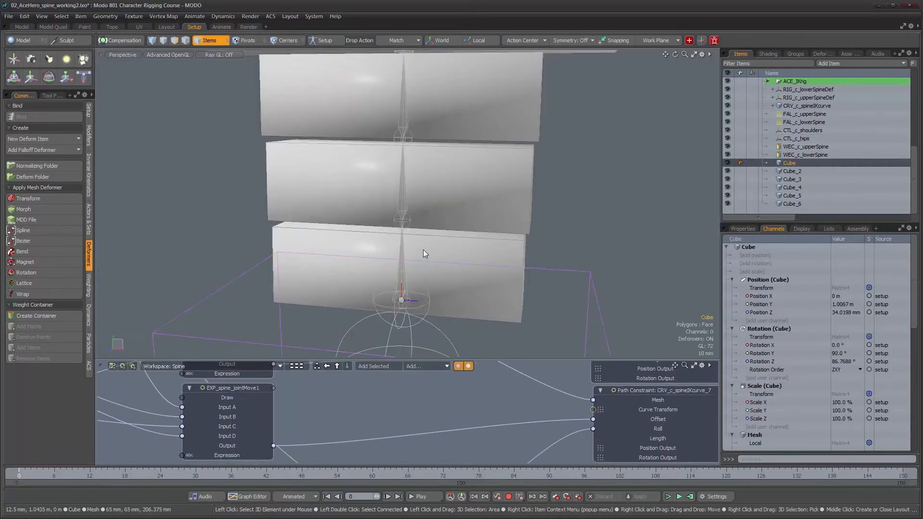
{"action": "mouse_move", "coordinate": [433, 247]}
{"action": "left_mouse_down", "text": "alt"}
{"action": "mouse_move", "coordinate": [414, 249]}
{"action": "mouse_move", "coordinate": [434, 255]}
{"action": "left_mouse_up", "text": "alt"}
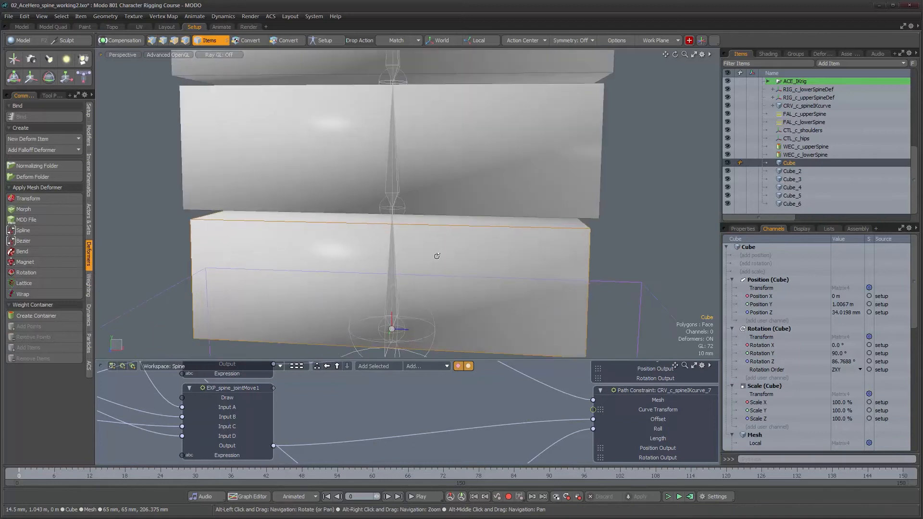
{"action": "left_click", "coordinate": [395, 267], "text": "shift"}
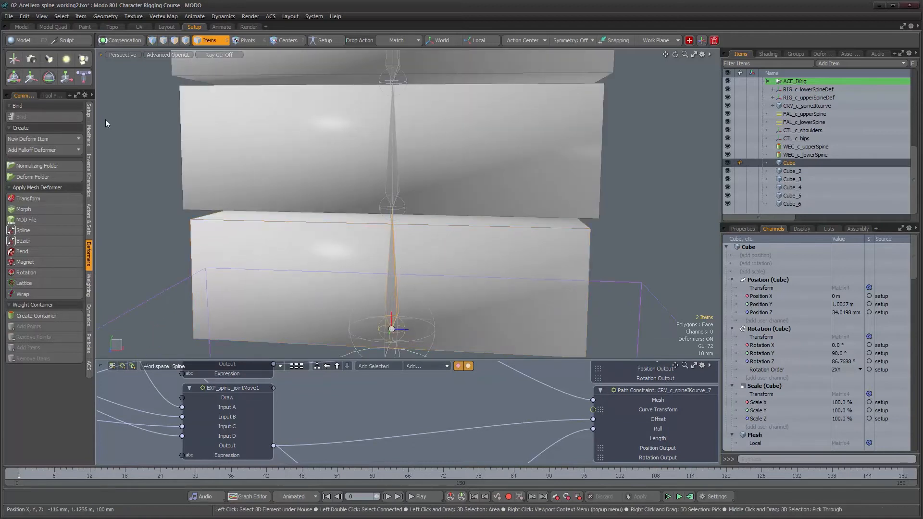
{"action": "left_click", "coordinate": [89, 110]}
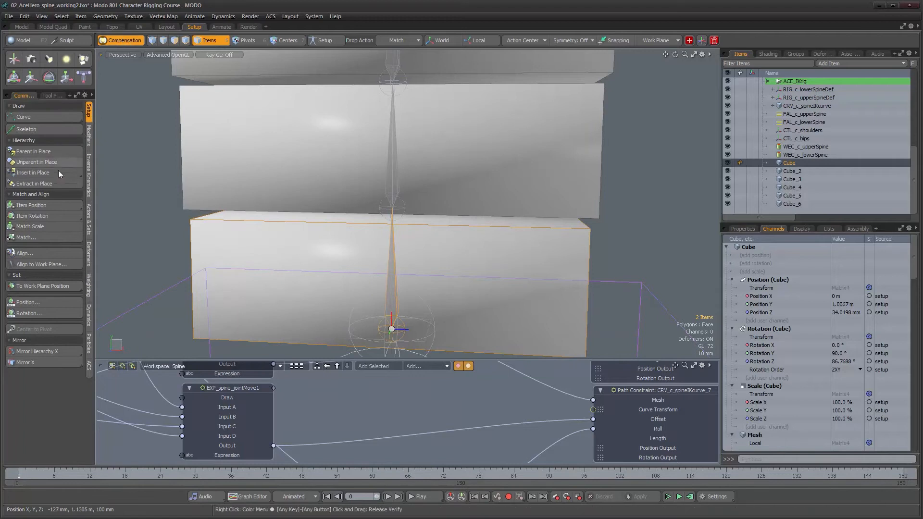
{"action": "left_click", "coordinate": [39, 152]}
Parent the second and third spine blocks from the lower end, Cube_2 and Cube_3, in place to the joints inside them
{"action": "left_click", "coordinate": [512, 154]}
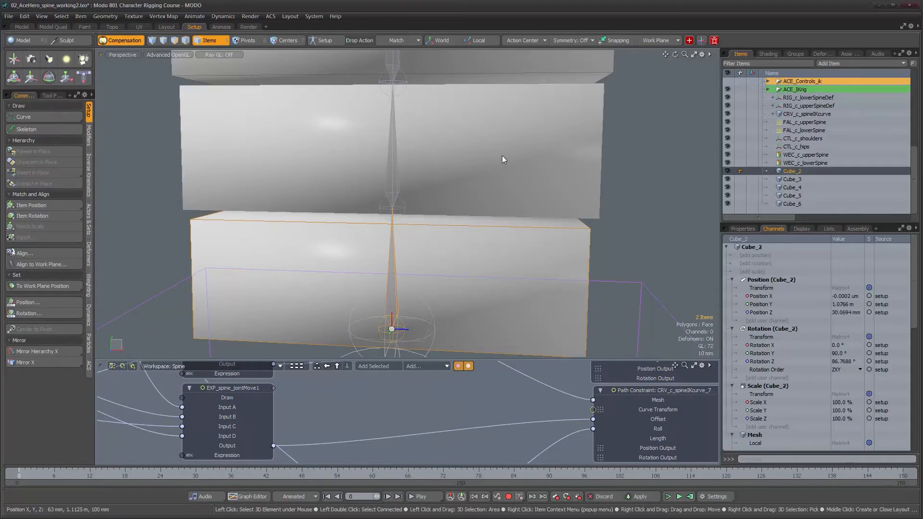
{"action": "left_click", "coordinate": [393, 154], "text": "shift"}
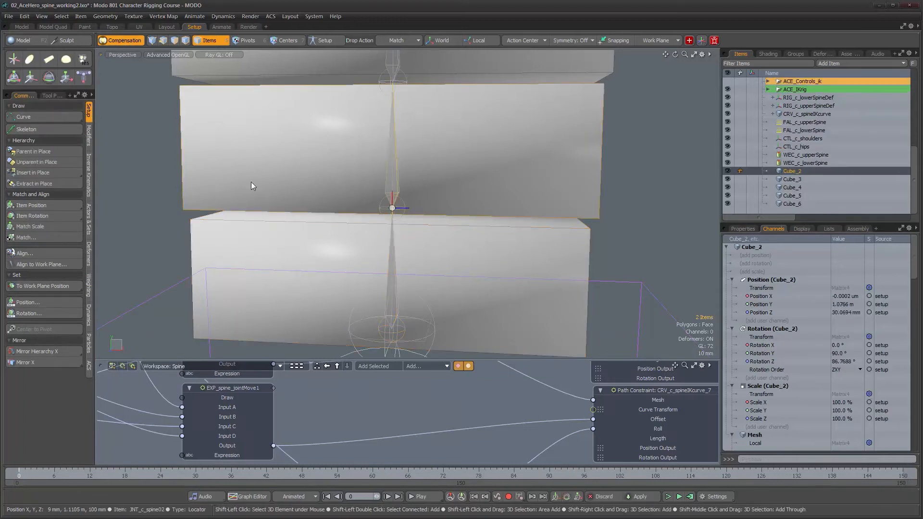
{"action": "left_click", "coordinate": [34, 151]}
{"action": "left_click_drag", "start_coordinate": [526, 175], "coordinate": [511, 259], "text": "alt+shift"}
{"action": "left_click", "coordinate": [471, 166]}
{"action": "left_click", "coordinate": [404, 164], "text": "shift"}
{"action": "left_click", "coordinate": [39, 151]}
Parent the next two spine blocks, Cube_4 and Cube_5, in place to the joints inside them
{"action": "left_click_drag", "start_coordinate": [460, 174], "coordinate": [463, 330], "text": "alt+shift"}
{"action": "left_click", "coordinate": [475, 205]}
{"action": "left_click", "coordinate": [415, 204], "text": "shift"}
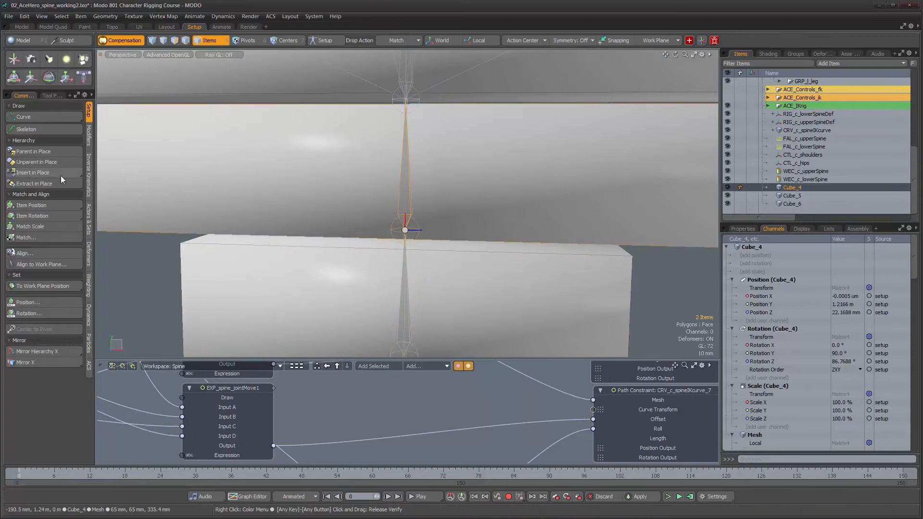
{"action": "left_click", "coordinate": [51, 152]}
{"action": "left_click_drag", "start_coordinate": [443, 202], "coordinate": [424, 347], "text": "alt+shift"}
{"action": "left_click", "coordinate": [474, 232]}
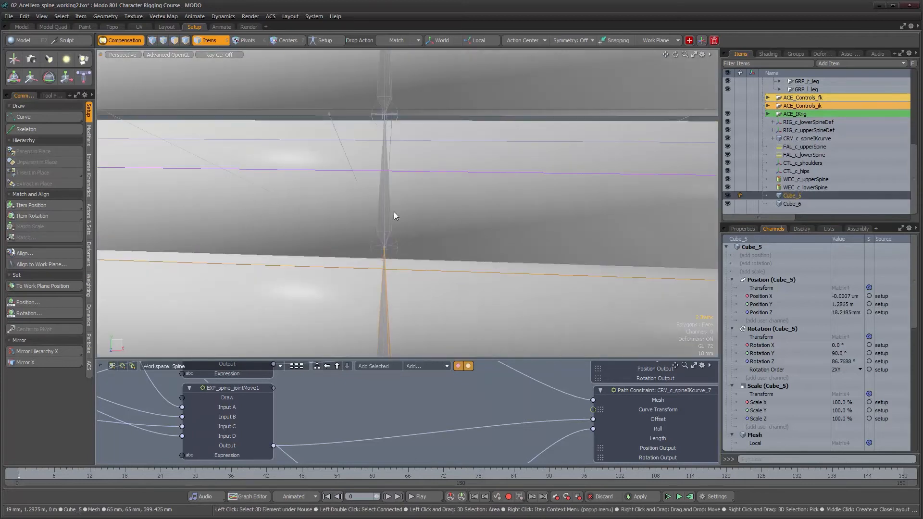
{"action": "left_click", "coordinate": [386, 207], "text": "shift"}
{"action": "left_click", "coordinate": [34, 152]}
Parent the uppermost spine block, Cube_6, in place to the joint inside it
{"action": "left_click_drag", "start_coordinate": [485, 293], "coordinate": [494, 418], "text": "alt+shift"}
{"action": "left_click", "coordinate": [482, 205]}
{"action": "left_click", "coordinate": [393, 203], "text": "shift"}
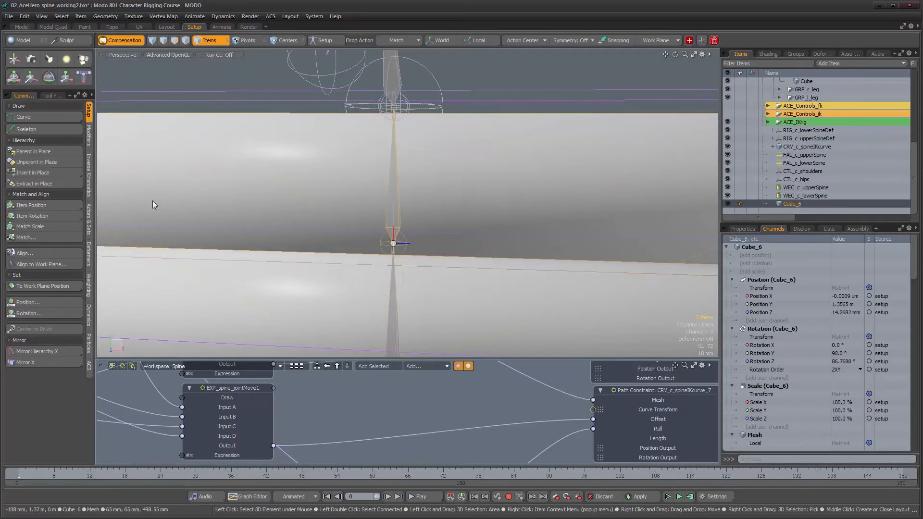
{"action": "left_click", "coordinate": [21, 150]}
{"action": "scroll", "coordinate": [482, 262], "scroll_direction": "down", "scroll_amount": 5}
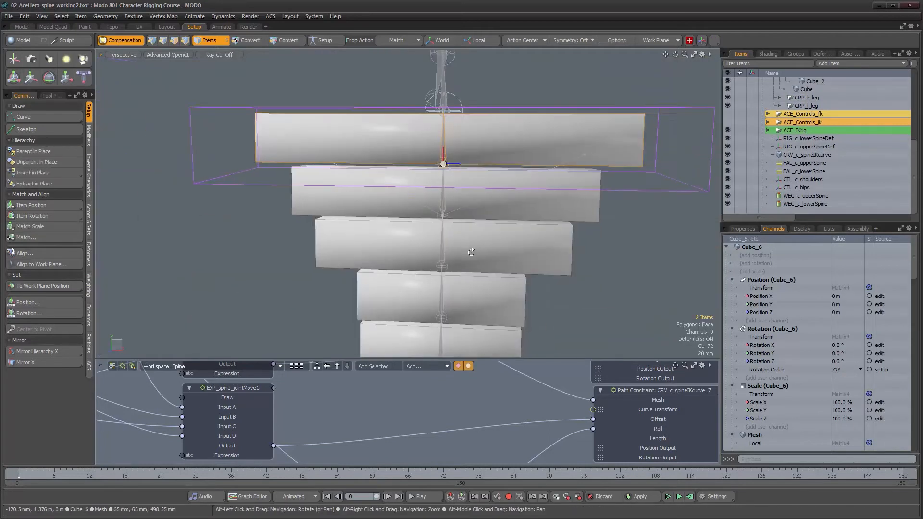
{"action": "left_click_drag", "start_coordinate": [484, 202], "coordinate": [459, 257], "text": "alt"}
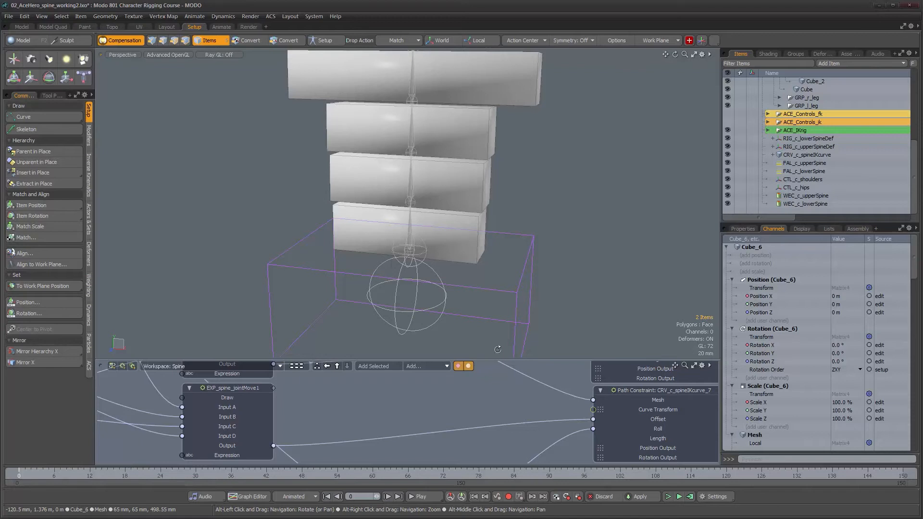
Enlarge the schematic, duplicate the two Multiply nodes and the Add node, and place the copies near the second-lowest path constraint
{"action": "left_click_drag", "start_coordinate": [500, 360], "coordinate": [512, 113]}
{"action": "scroll", "coordinate": [453, 324], "scroll_direction": "down", "scroll_amount": 1}
{"action": "left_click_drag", "start_coordinate": [461, 318], "coordinate": [441, 409], "text": "alt"}
{"action": "left_click", "coordinate": [504, 309]}
{"action": "key", "text": "ctrl+d"}
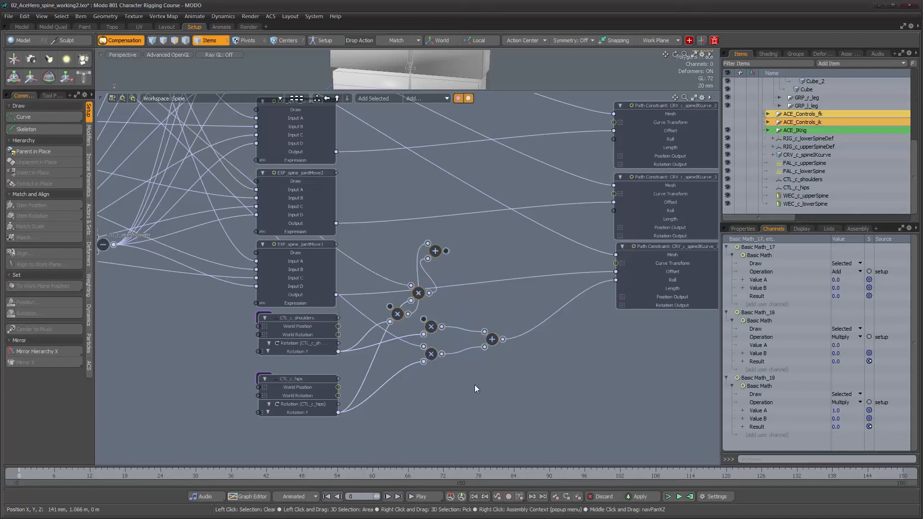
{"action": "left_click_drag", "start_coordinate": [423, 287], "coordinate": [460, 244]}
{"action": "left_click", "coordinate": [474, 263]}
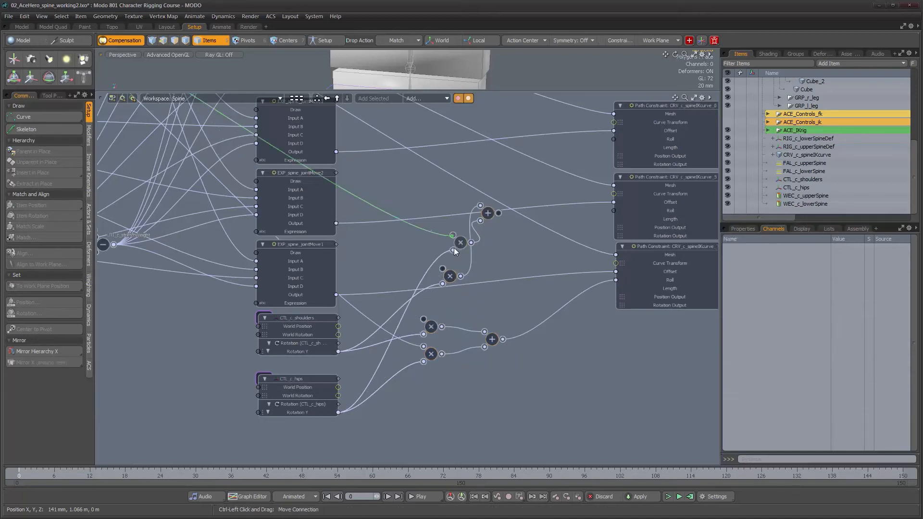
Delete the inherited input links of the two duplicated Multiply nodes and arrange the copies neatly beside EXP_spine_jointMove2
{"action": "key", "text": "Delete"}
{"action": "key", "text": "Delete"}
{"action": "key", "text": "Delete"}
{"action": "key", "text": "Delete"}
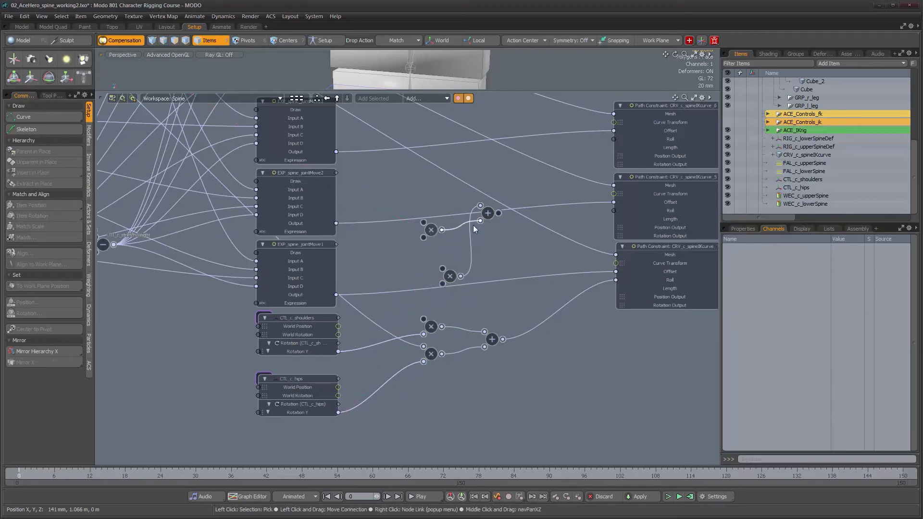
{"action": "left_click_drag", "start_coordinate": [451, 276], "coordinate": [434, 214]}
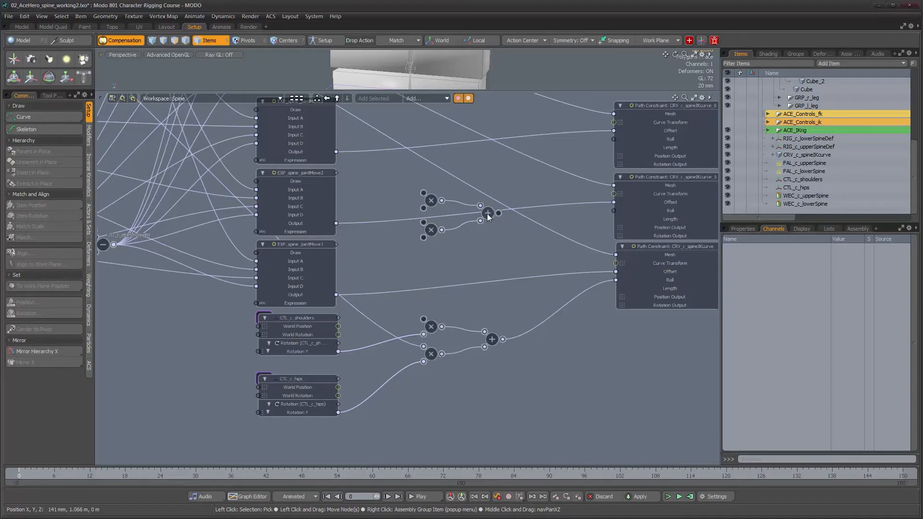
{"action": "left_click_drag", "start_coordinate": [401, 181], "coordinate": [489, 212]}
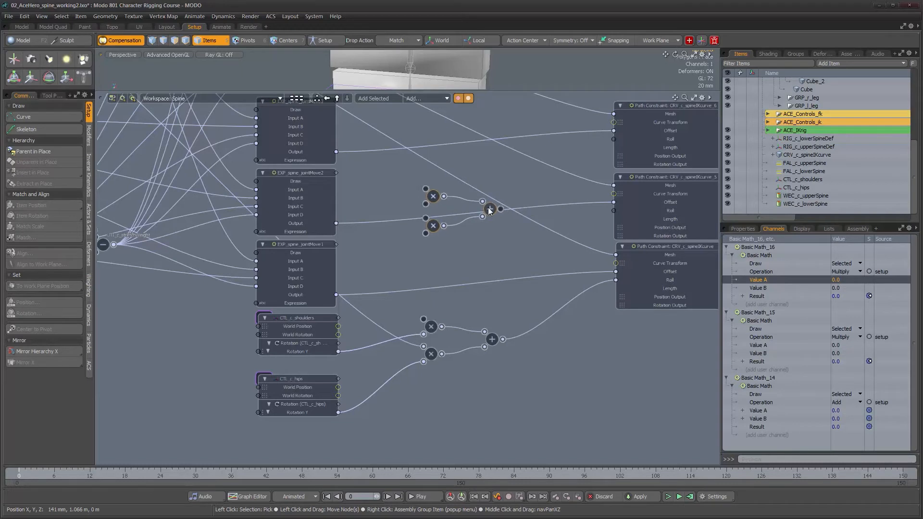
{"action": "left_click", "coordinate": [447, 290]}
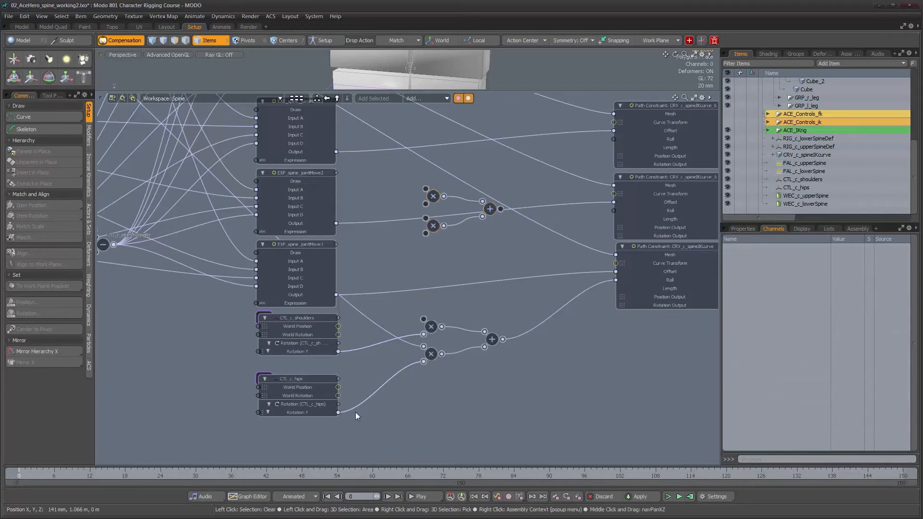
Connect the hips control's Rotation Y and the second weight node from the top to the lower duplicated Multiply node's inputs
{"action": "left_click_drag", "start_coordinate": [338, 412], "coordinate": [546, 299]}
{"action": "right_click_drag", "start_coordinate": [547, 300], "coordinate": [459, 294], "text": "alt"}
{"action": "left_click_drag", "start_coordinate": [460, 294], "coordinate": [454, 343], "text": "alt"}
{"action": "right_click_drag", "start_coordinate": [256, 185], "coordinate": [277, 184], "text": "alt"}
{"action": "left_click_drag", "start_coordinate": [277, 185], "coordinate": [177, 178], "text": "alt"}
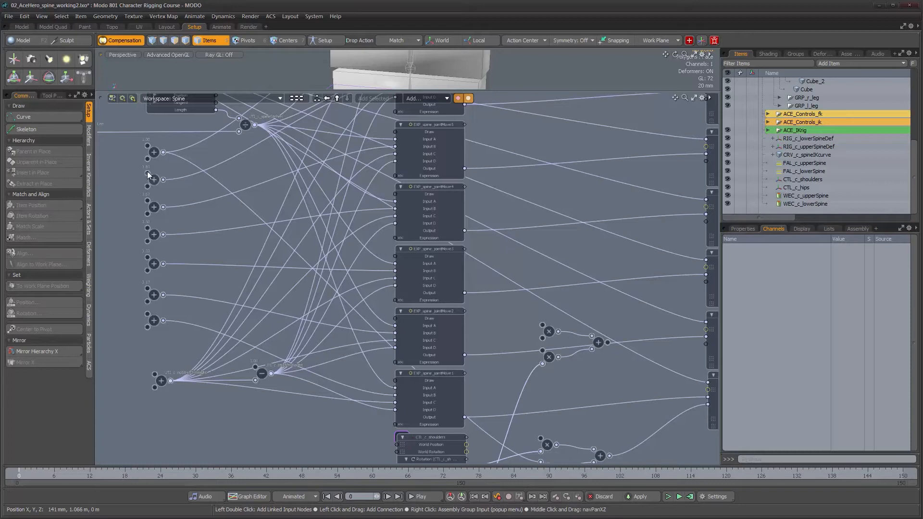
{"action": "left_click_drag", "start_coordinate": [164, 179], "coordinate": [481, 355]}
{"action": "left_click_drag", "start_coordinate": [541, 353], "coordinate": [542, 351]}
Connect the shoulders control's Rotation Y and the second weight node from the bottom to the upper duplicated Multiply node's inputs
{"action": "left_click_drag", "start_coordinate": [575, 389], "coordinate": [569, 333], "text": "alt"}
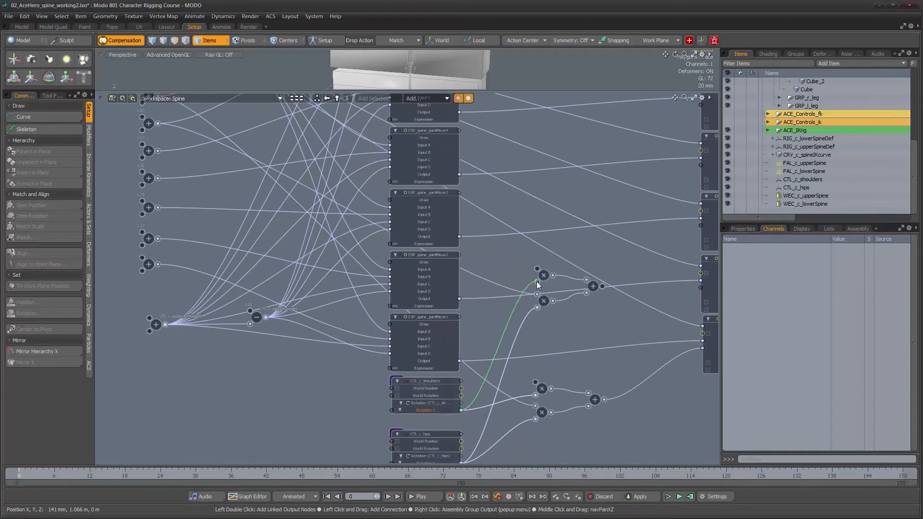
{"action": "mouse_move", "coordinate": [571, 335]}
{"action": "left_mouse_down", "text": "alt"}
{"action": "mouse_move", "coordinate": [565, 297]}
{"action": "mouse_move", "coordinate": [572, 340]}
{"action": "left_mouse_up", "text": "alt"}
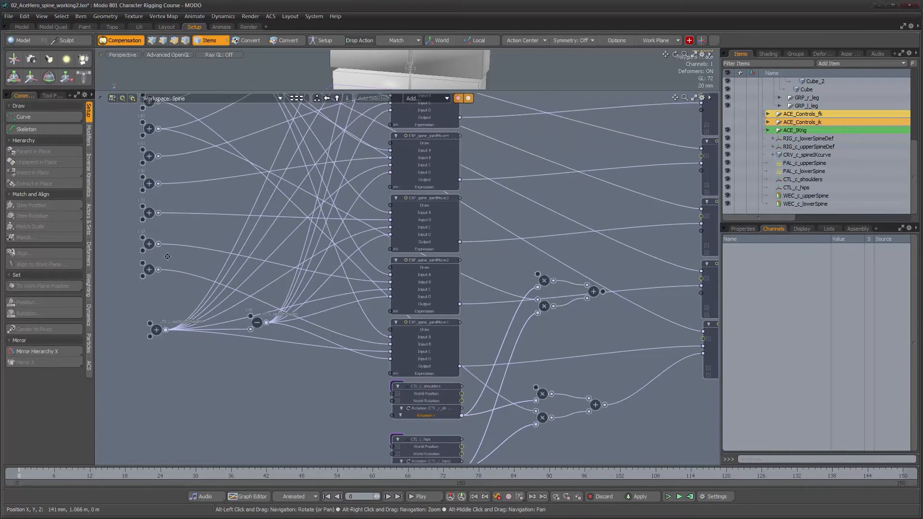
{"action": "left_click_drag", "start_coordinate": [149, 245], "coordinate": [175, 245], "text": "alt"}
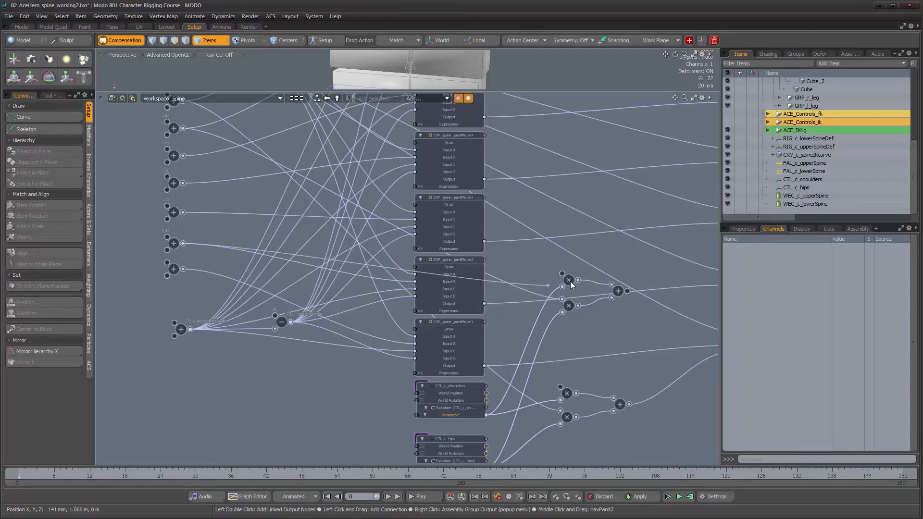
Turn on Setup mode and connect the duplicated Add node's result to the Roll input of path constraint CRV_c_spineIKcurve_5
{"action": "left_click_drag", "start_coordinate": [638, 312], "coordinate": [371, 305], "text": "alt"}
{"action": "right_click_drag", "start_coordinate": [372, 305], "coordinate": [401, 305], "text": "alt"}
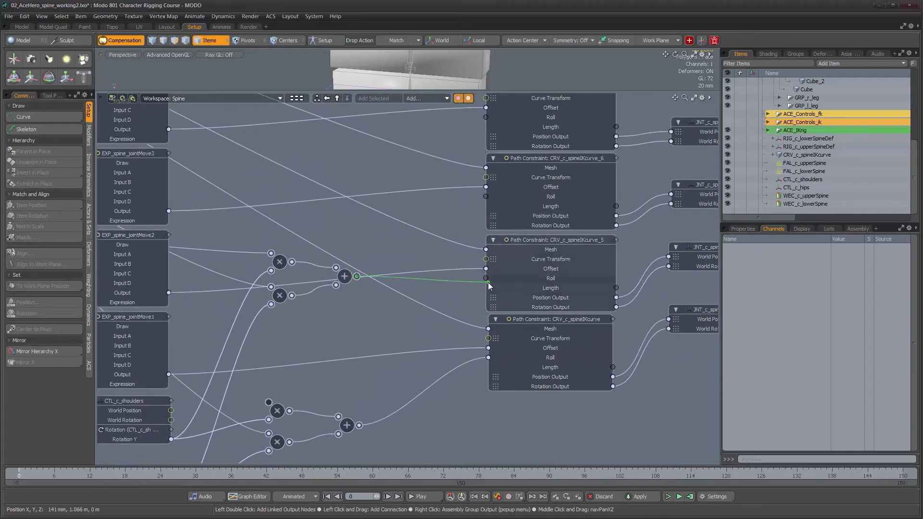
{"action": "left_click_drag", "start_coordinate": [489, 280], "coordinate": [487, 279]}
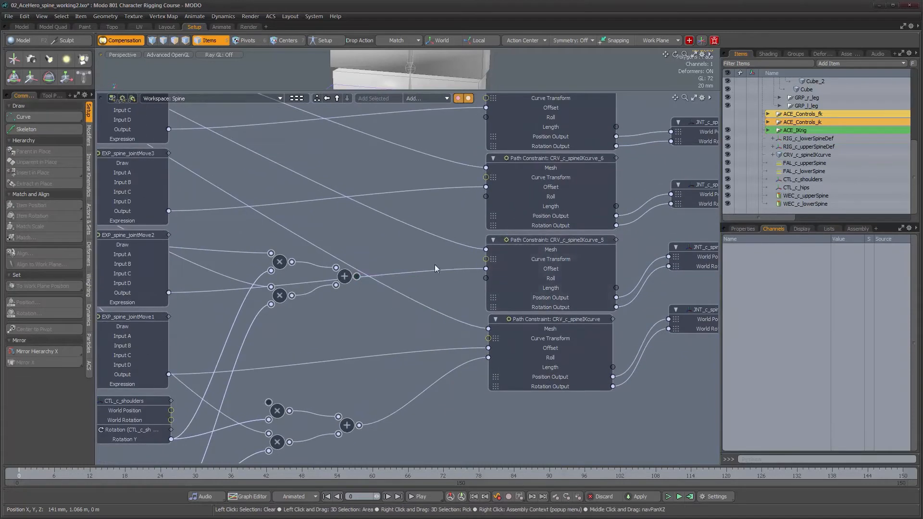
{"action": "left_click", "coordinate": [326, 41]}
{"action": "left_click_drag", "start_coordinate": [357, 276], "coordinate": [511, 283]}
Enlarge the 3D view, rotate the hips control to test the twist of the lower blocks, and undo the rotation
{"action": "right_click_drag", "start_coordinate": [437, 202], "coordinate": [372, 241], "text": "alt"}
{"action": "left_click_drag", "start_coordinate": [378, 242], "coordinate": [388, 263], "text": "alt"}
{"action": "left_click_drag", "start_coordinate": [552, 92], "coordinate": [515, 330]}
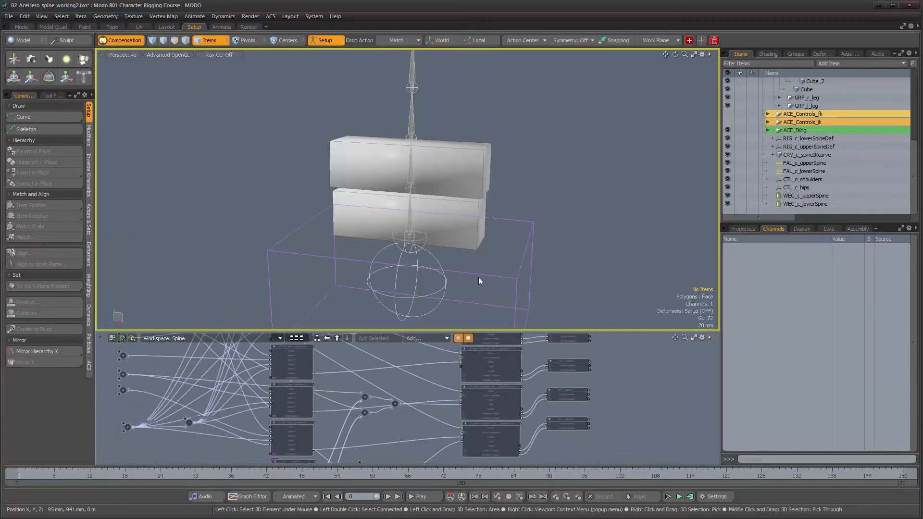
{"action": "left_click", "coordinate": [517, 266]}
{"action": "left_click_drag", "start_coordinate": [517, 266], "coordinate": [494, 251], "text": "alt"}
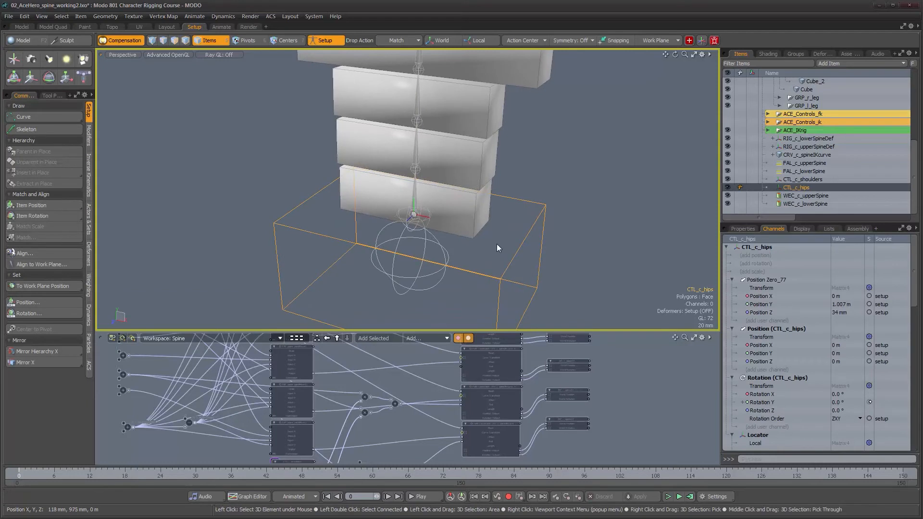
{"action": "key", "text": "e"}
{"action": "left_click_drag", "start_coordinate": [409, 235], "coordinate": [327, 237]}
{"action": "left_click_drag", "start_coordinate": [357, 223], "coordinate": [447, 211]}
{"action": "key", "text": "ctrl+z"}
{"action": "right_click_drag", "start_coordinate": [447, 210], "coordinate": [425, 212], "text": "alt"}
{"action": "middle_click_drag", "start_coordinate": [440, 206], "coordinate": [429, 223], "text": "alt"}
{"action": "key", "text": "space"}
Enlarge the schematic, duplicate the lowest Multiply and Add nodes, and place the copies near the third-lowest path constraint
{"action": "left_click_drag", "start_coordinate": [501, 332], "coordinate": [501, 99]}
{"action": "left_click_drag", "start_coordinate": [356, 291], "coordinate": [461, 298], "text": "alt"}
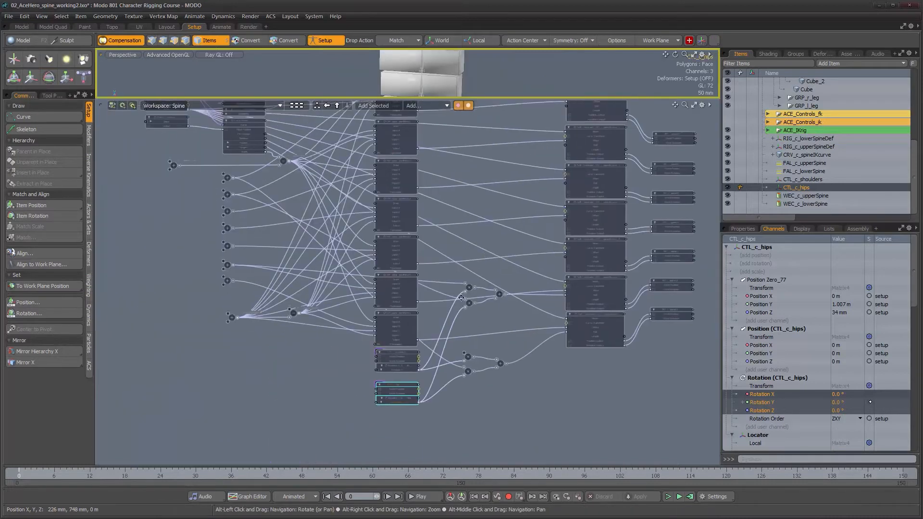
{"action": "scroll", "coordinate": [461, 298], "scroll_direction": "up", "scroll_amount": 5}
{"action": "left_click", "coordinate": [543, 324]}
{"action": "left_click_drag", "start_coordinate": [526, 292], "coordinate": [533, 292]}
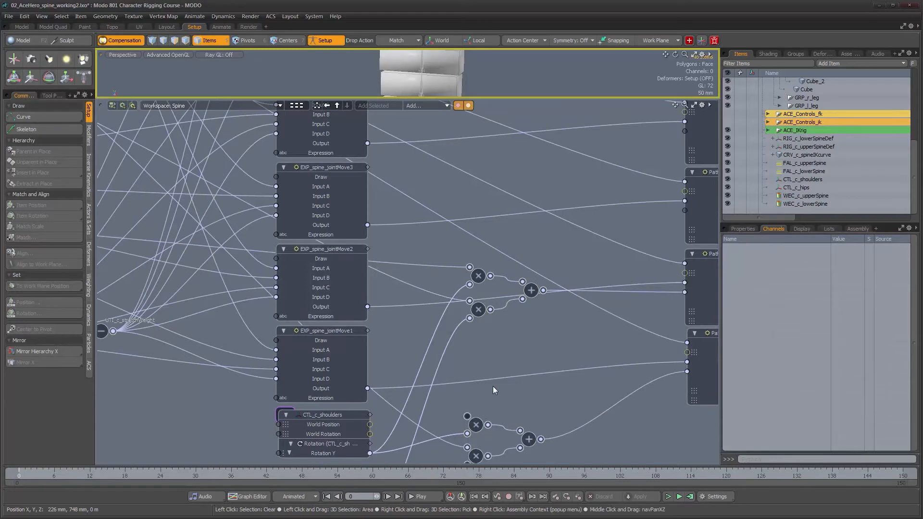
{"action": "middle_click_drag", "start_coordinate": [531, 415], "coordinate": [518, 339]}
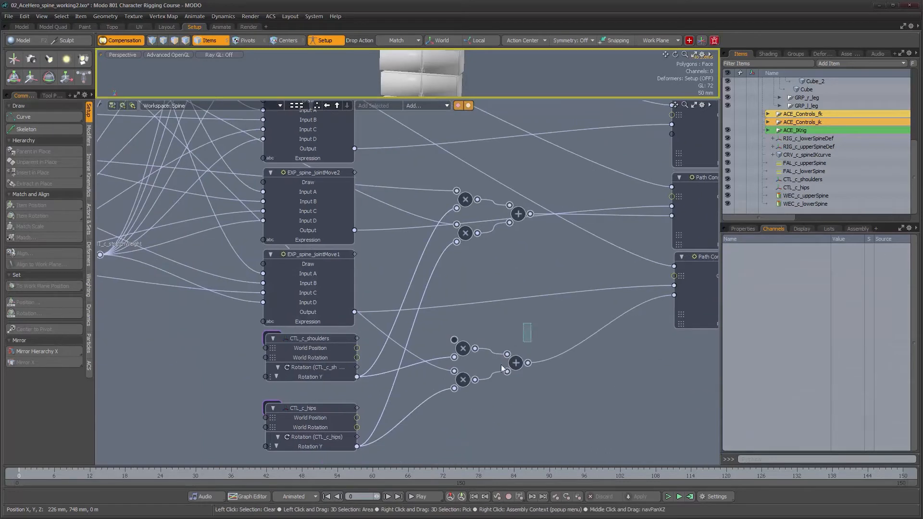
{"action": "left_click_drag", "start_coordinate": [501, 364], "coordinate": [452, 387]}
{"action": "key", "text": "ctrl+d"}
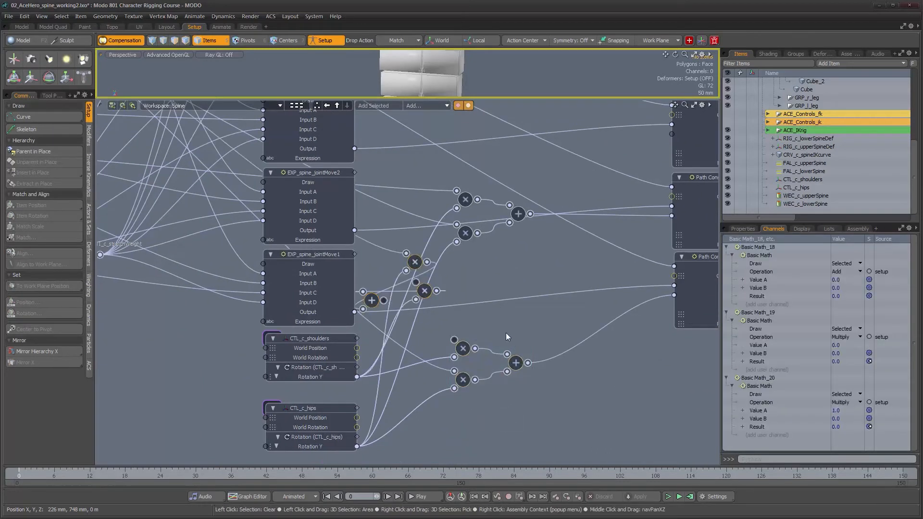
{"action": "middle_click_drag", "start_coordinate": [506, 333], "coordinate": [508, 403]}
{"action": "left_click_drag", "start_coordinate": [433, 363], "coordinate": [509, 206]}
{"action": "middle_click_drag", "start_coordinate": [546, 222], "coordinate": [519, 252]}
{"action": "left_click", "coordinate": [425, 247]}
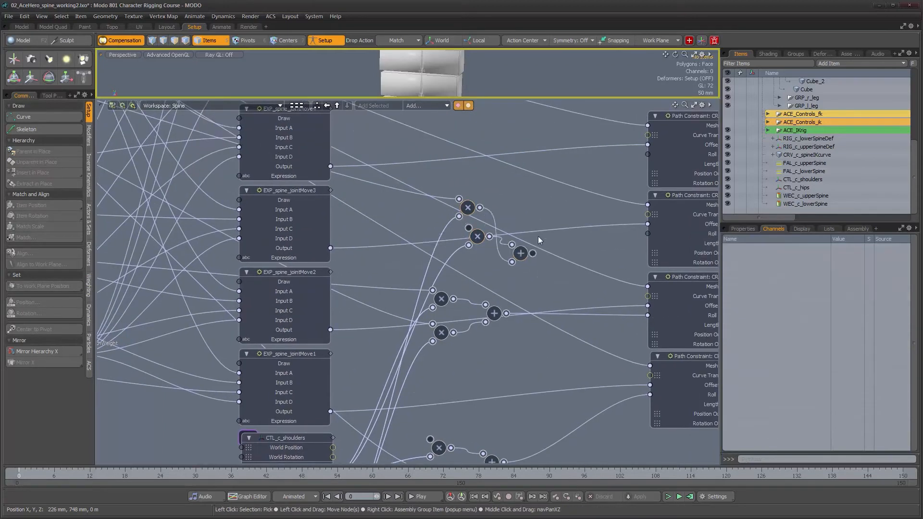
Arrange the copied Multiply nodes one above the other beside EXP_spine_jointMove3, with the Add node after them
{"action": "mouse_move", "coordinate": [465, 203]}
{"action": "left_mouse_down"}
{"action": "mouse_move", "coordinate": [452, 236]}
{"action": "mouse_move", "coordinate": [462, 201]}
{"action": "left_mouse_up"}
{"action": "left_click_drag", "start_coordinate": [448, 239], "coordinate": [441, 258]}
{"action": "left_click_drag", "start_coordinate": [468, 200], "coordinate": [437, 201]}
{"action": "left_click_drag", "start_coordinate": [446, 257], "coordinate": [441, 252]}
{"action": "left_click_drag", "start_coordinate": [434, 205], "coordinate": [439, 208]}
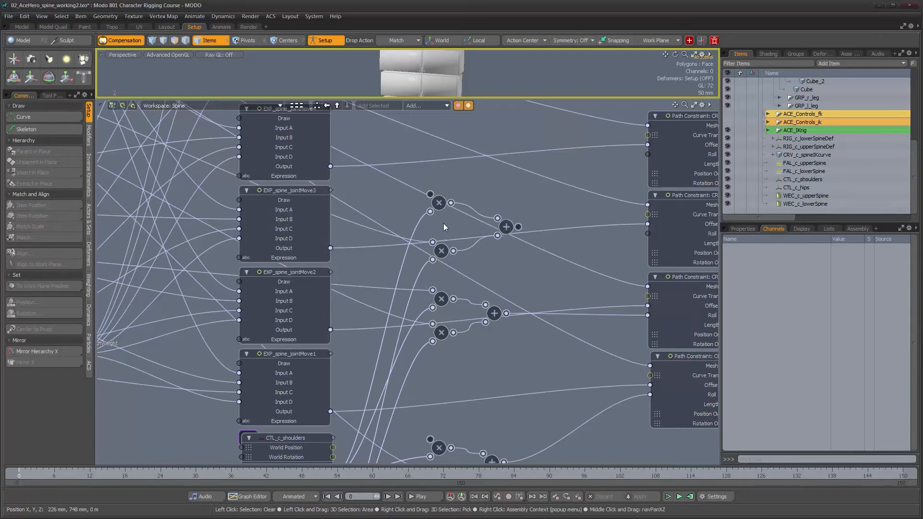
Replace the inherited weight link on the lower Multiply node beside EXP_spine_jointMove3 with one from the column of weight nodes
{"action": "scroll", "coordinate": [448, 223], "scroll_direction": "down", "scroll_amount": 2, "text": "alt"}
{"action": "left_click_drag", "start_coordinate": [447, 223], "coordinate": [470, 179], "text": "alt"}
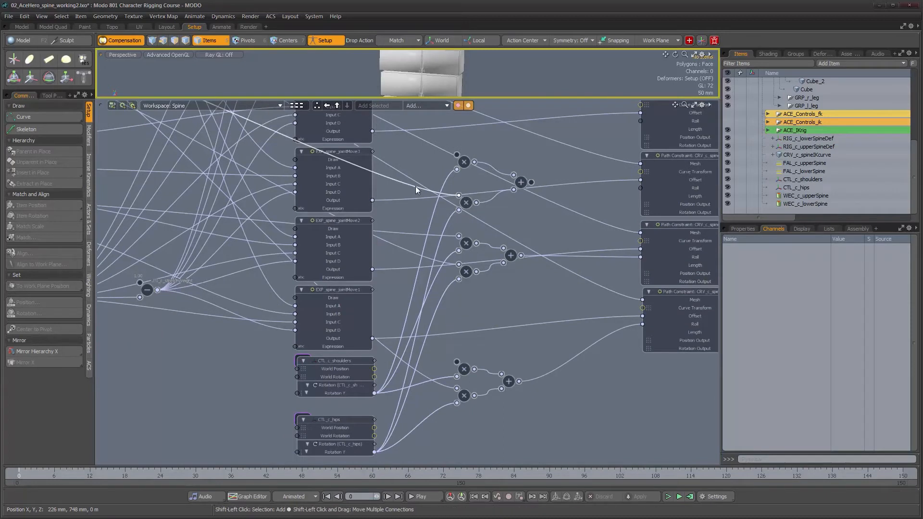
{"action": "left_click_drag", "start_coordinate": [504, 221], "coordinate": [493, 276], "text": "alt"}
{"action": "left_click_drag", "start_coordinate": [421, 405], "coordinate": [424, 358], "text": "alt"}
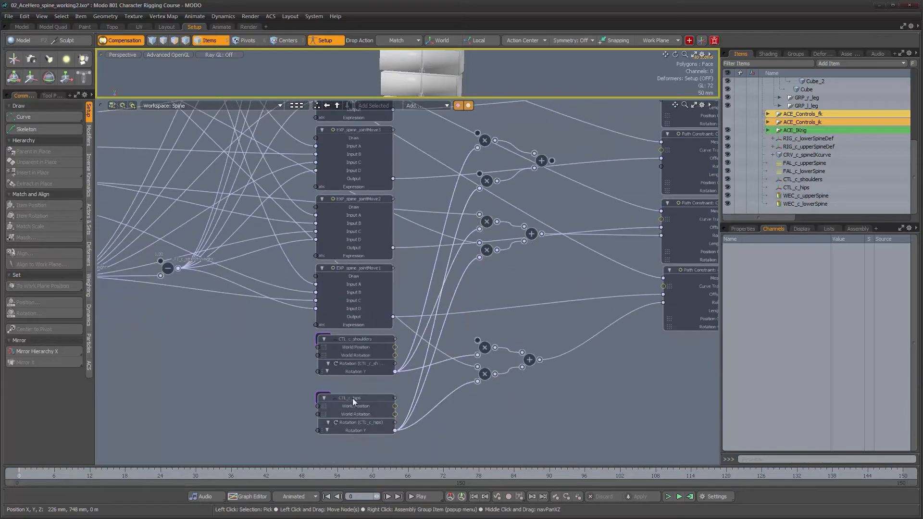
{"action": "left_click_drag", "start_coordinate": [385, 196], "coordinate": [493, 317], "text": "alt"}
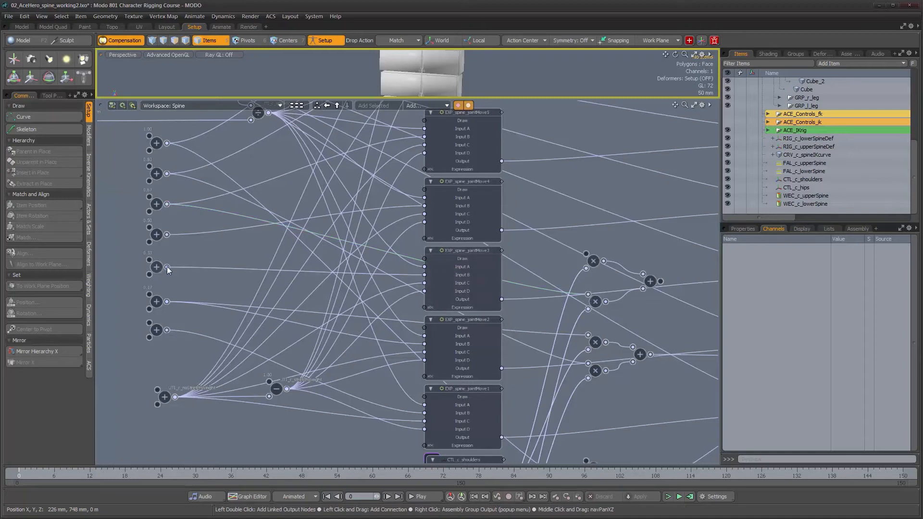
Connect the third weight node from the bottom to the upper Multiply node, and the Add result to CRV_c_spineIKcurve_6's Roll
{"action": "left_click_drag", "start_coordinate": [166, 267], "coordinate": [586, 254]}
{"action": "left_click_drag", "start_coordinate": [631, 307], "coordinate": [422, 295], "text": "alt"}
{"action": "right_click_drag", "start_coordinate": [422, 295], "coordinate": [516, 285], "text": "alt"}
{"action": "left_click_drag", "start_coordinate": [585, 278], "coordinate": [585, 274]}
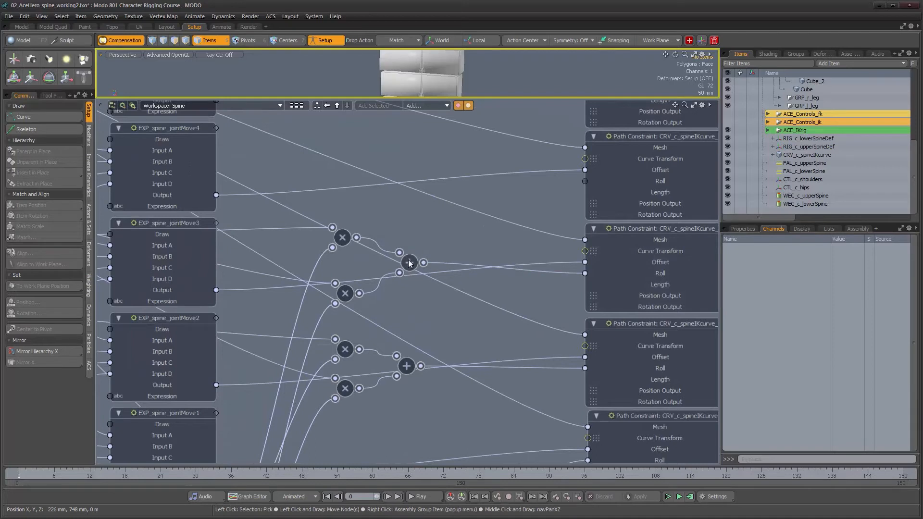
Move the lowest pair of Multiply nodes and their Add node up closer to the lowest path constraint
{"action": "left_click_drag", "start_coordinate": [457, 307], "coordinate": [478, 225], "text": "alt"}
{"action": "right_click_drag", "start_coordinate": [477, 225], "coordinate": [424, 248], "text": "alt"}
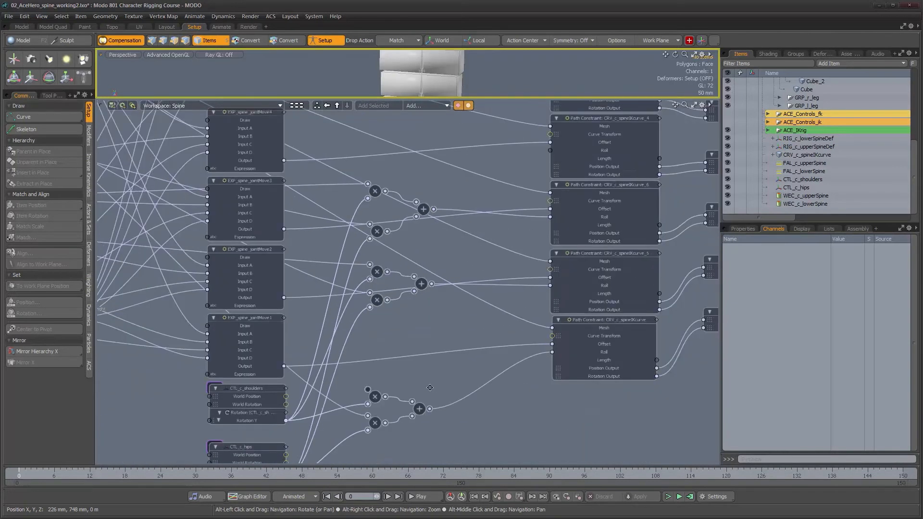
{"action": "mouse_move", "coordinate": [444, 339]}
{"action": "left_mouse_down", "text": "alt"}
{"action": "mouse_move", "coordinate": [447, 347]}
{"action": "mouse_move", "coordinate": [452, 322]}
{"action": "left_mouse_up", "text": "alt"}
{"action": "left_click_drag", "start_coordinate": [460, 427], "coordinate": [372, 374]}
{"action": "left_click_drag", "start_coordinate": [382, 379], "coordinate": [386, 325]}
Duplicate the selected pair of Multiply nodes and their Add node for the next spine joint, EXP_spine_jointMove4
{"action": "key", "text": "ctrl+d"}
{"action": "left_click_drag", "start_coordinate": [460, 395], "coordinate": [410, 209], "text": "alt"}
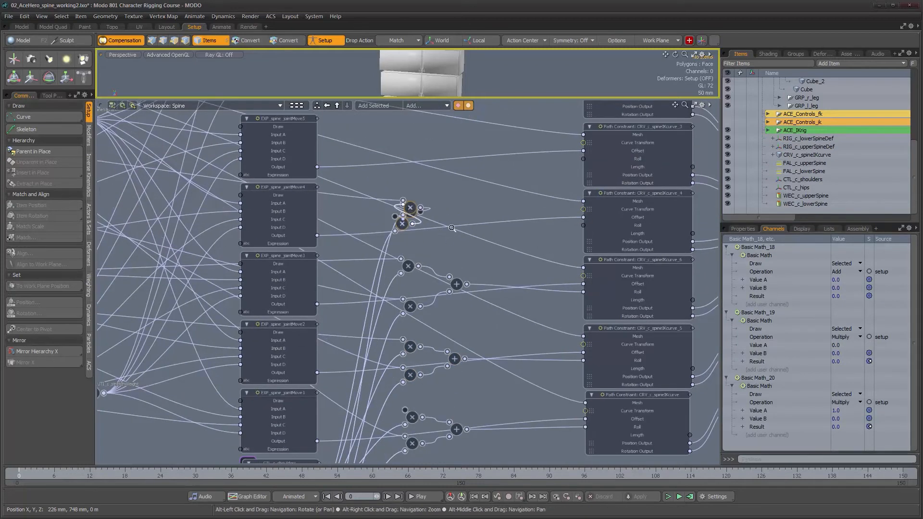
{"action": "right_click_drag", "start_coordinate": [451, 227], "coordinate": [481, 226], "text": "alt"}
{"action": "left_click_drag", "start_coordinate": [442, 210], "coordinate": [451, 247], "text": "alt"}
{"action": "right_click_drag", "start_coordinate": [439, 246], "coordinate": [460, 244], "text": "alt"}
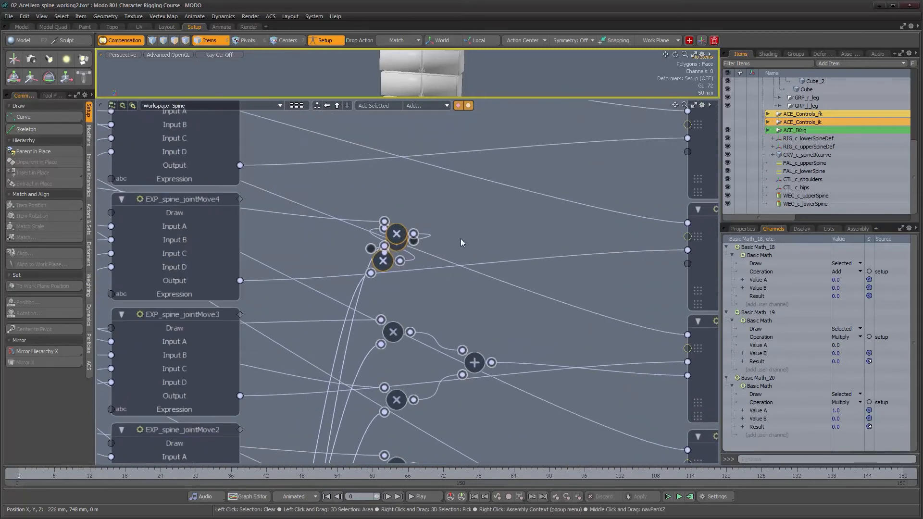
Arrange the copied Multiply nodes one above the other beside EXP_spine_jointMove4, with the Add node after them
{"action": "left_click", "coordinate": [459, 240]}
{"action": "left_click_drag", "start_coordinate": [390, 267], "coordinate": [396, 277]}
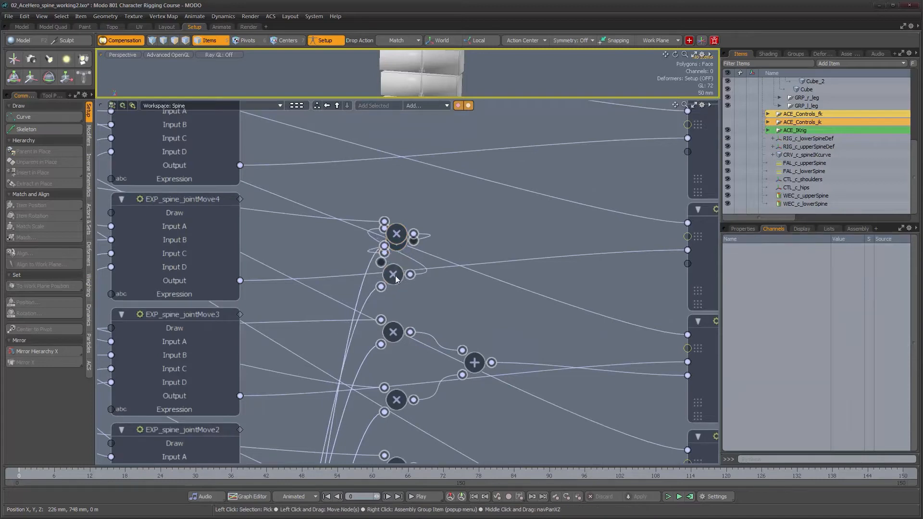
{"action": "left_click_drag", "start_coordinate": [395, 240], "coordinate": [391, 202]}
{"action": "left_click_drag", "start_coordinate": [397, 247], "coordinate": [481, 247]}
{"action": "mouse_move", "coordinate": [393, 202]}
{"action": "left_mouse_down"}
{"action": "mouse_move", "coordinate": [393, 247]}
{"action": "mouse_move", "coordinate": [393, 202]}
{"action": "left_mouse_up"}
{"action": "left_click_drag", "start_coordinate": [393, 244], "coordinate": [434, 282]}
{"action": "scroll", "coordinate": [437, 267], "scroll_direction": "down", "scroll_amount": 2}
{"action": "left_click_drag", "start_coordinate": [408, 231], "coordinate": [406, 228]}
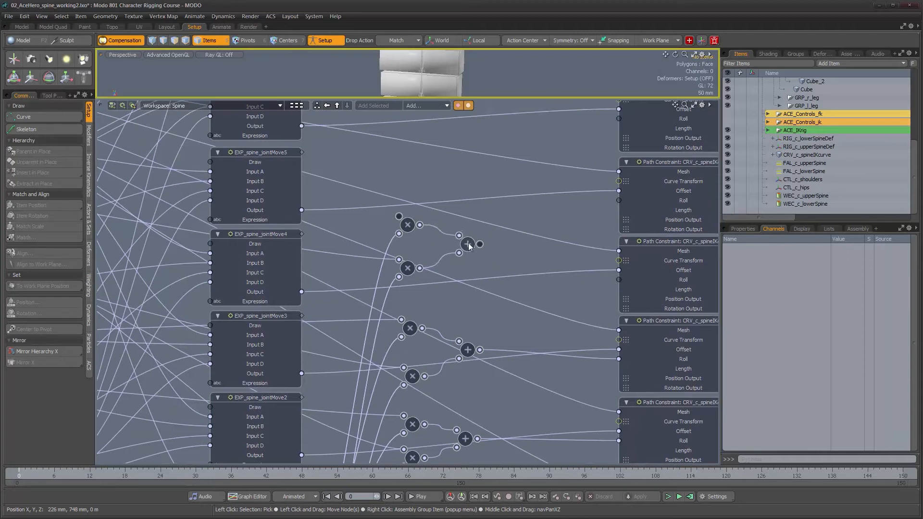
Move the three copied nodes up beside EXP_spine_jointMove5 and remove the inherited weight link from the lower Multiply node
{"action": "left_click", "coordinate": [408, 225]}
{"action": "left_click", "coordinate": [406, 270], "text": "shift"}
{"action": "left_click_drag", "start_coordinate": [474, 246], "coordinate": [475, 209]}
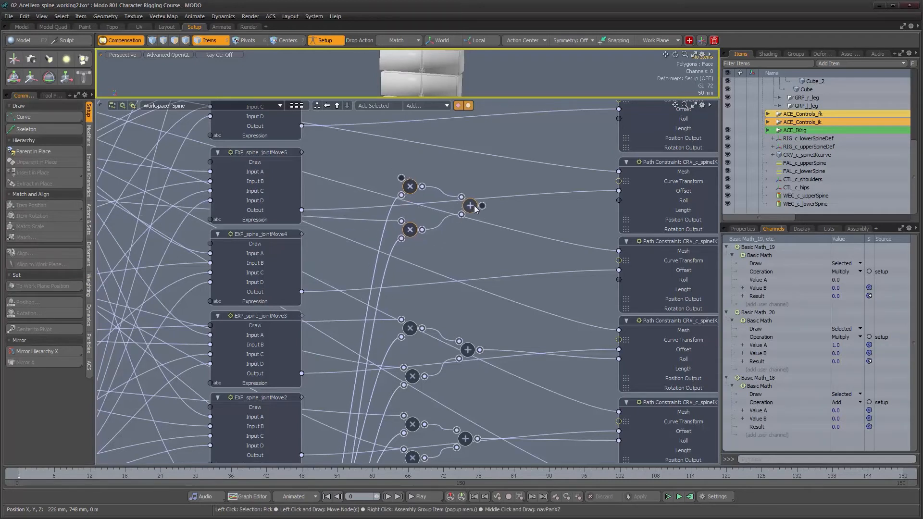
{"action": "key", "text": "a"}
{"action": "key", "text": "Delete"}
Connect the fourth weight node from the bottom of the column to Value A of both unweighted Multiply nodes
{"action": "right_click_drag", "start_coordinate": [476, 249], "coordinate": [493, 253], "text": "alt"}
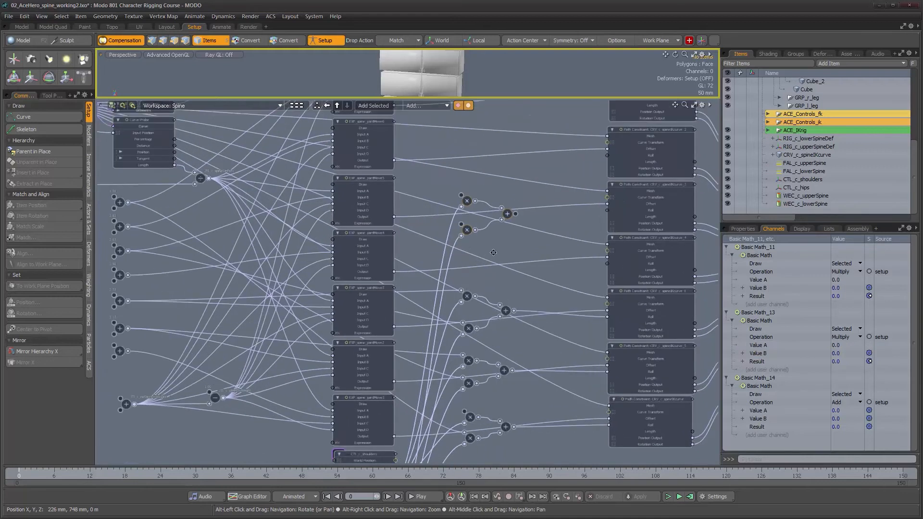
{"action": "middle_click_drag", "start_coordinate": [493, 253], "coordinate": [575, 253], "text": "alt"}
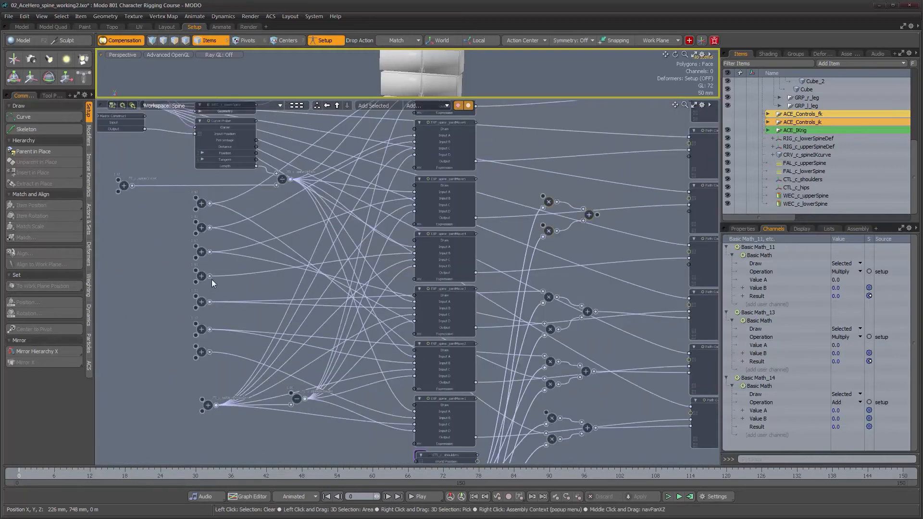
{"action": "left_click_drag", "start_coordinate": [209, 276], "coordinate": [543, 225]}
{"action": "left_click_drag", "start_coordinate": [210, 276], "coordinate": [543, 199]}
Try connecting the new Add node's result to CRV_c_spineIKcurve_3's Roll
{"action": "left_click_drag", "start_coordinate": [598, 246], "coordinate": [477, 283], "text": "alt"}
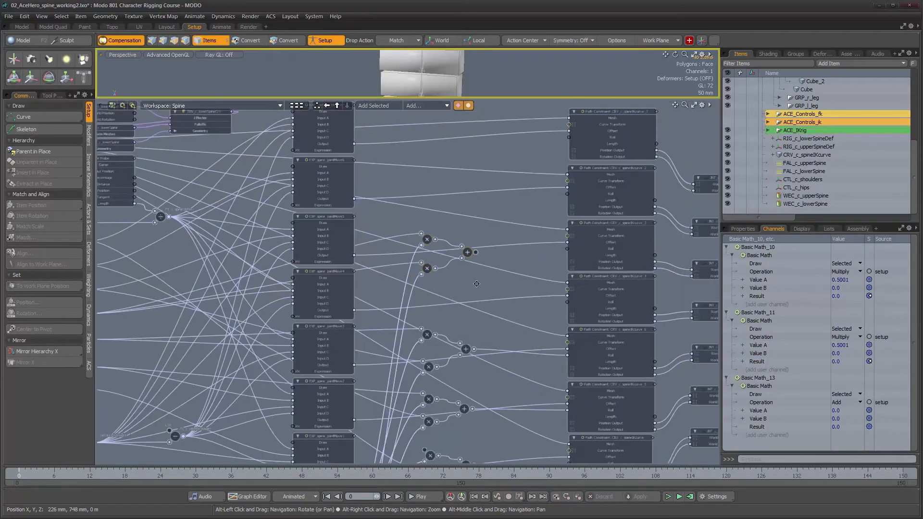
{"action": "right_click_drag", "start_coordinate": [487, 275], "coordinate": [512, 281], "text": "alt"}
{"action": "left_click_drag", "start_coordinate": [517, 257], "coordinate": [436, 293], "text": "alt"}
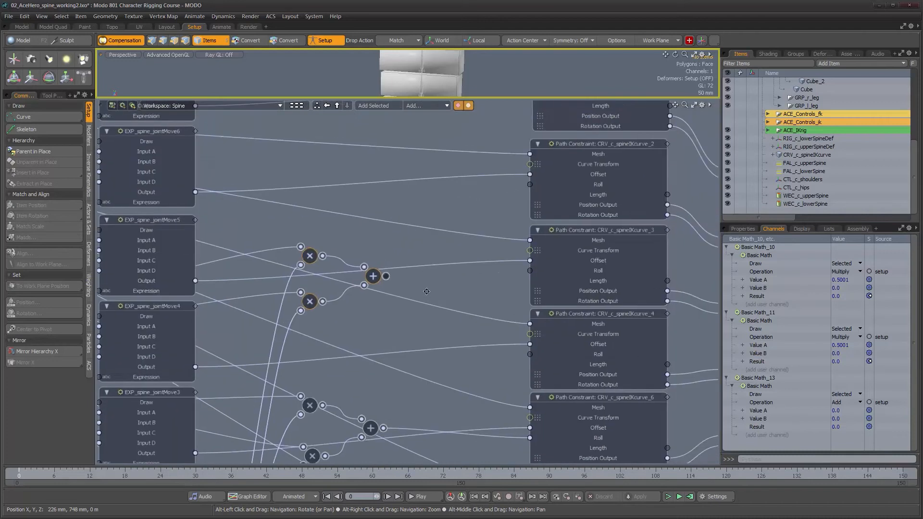
{"action": "left_click_drag", "start_coordinate": [386, 276], "coordinate": [530, 271]}
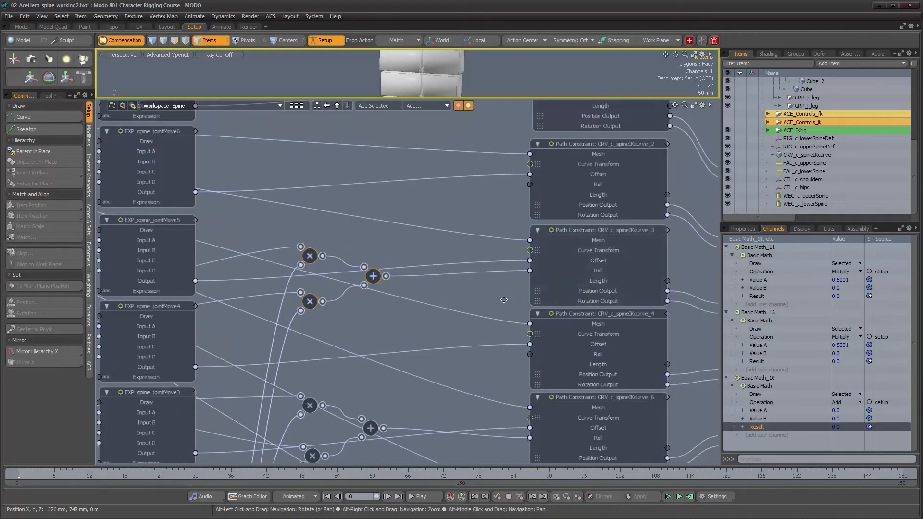
{"action": "right_click_drag", "start_coordinate": [496, 301], "coordinate": [463, 295], "text": "alt"}
{"action": "left_click_drag", "start_coordinate": [463, 294], "coordinate": [467, 263], "text": "alt"}
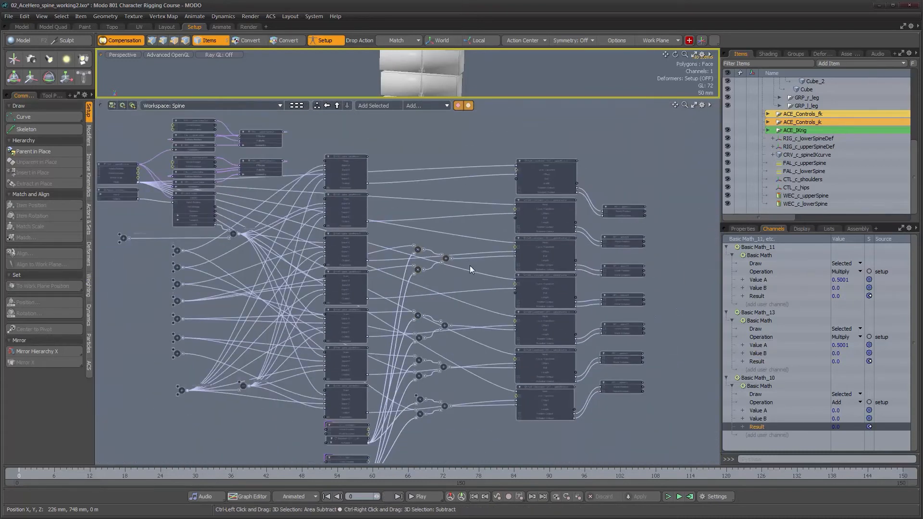
Move the three nodes down beside EXP_spine_jointMove4 and connect the Add result to CRV_c_spineIKcurve_4's Roll
{"action": "left_click_drag", "start_coordinate": [445, 258], "coordinate": [446, 280]}
{"action": "right_click_drag", "start_coordinate": [446, 280], "coordinate": [503, 281], "text": "alt"}
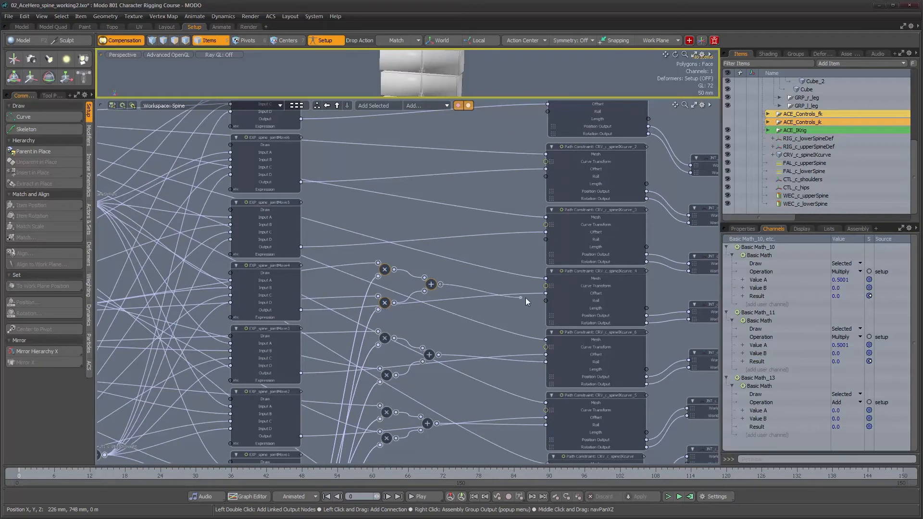
{"action": "left_click_drag", "start_coordinate": [525, 301], "coordinate": [546, 300]}
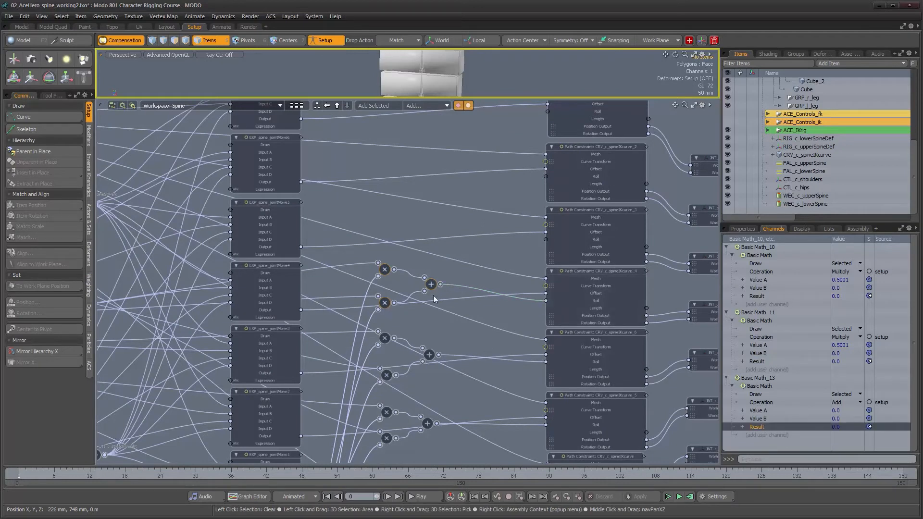
Duplicate the Multiply and Add nodes beside EXP_spine_jointMove4, move the copies up, and remove the inherited weight links from both Multiply copies
{"action": "left_click_drag", "start_coordinate": [432, 290], "coordinate": [507, 315]}
{"action": "left_click", "coordinate": [513, 313]}
{"action": "key", "text": "ctrl+d"}
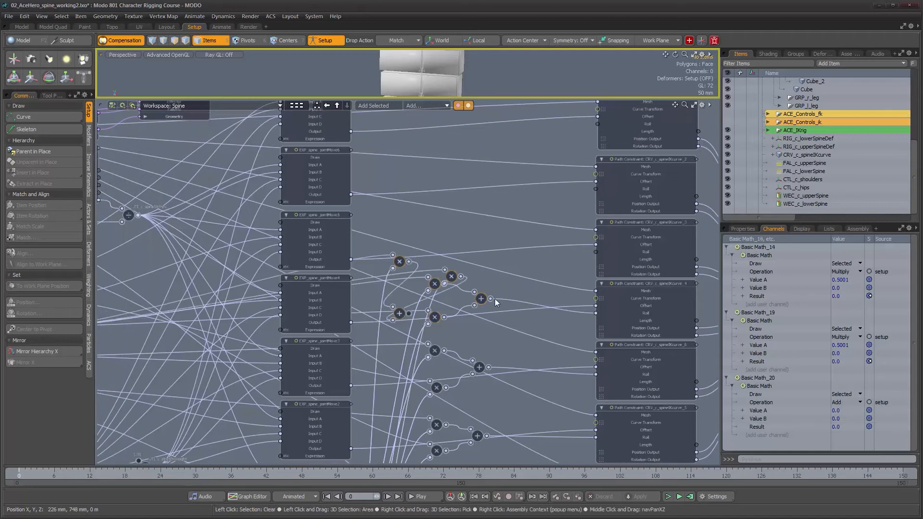
{"action": "left_click_drag", "start_coordinate": [451, 278], "coordinate": [503, 215]}
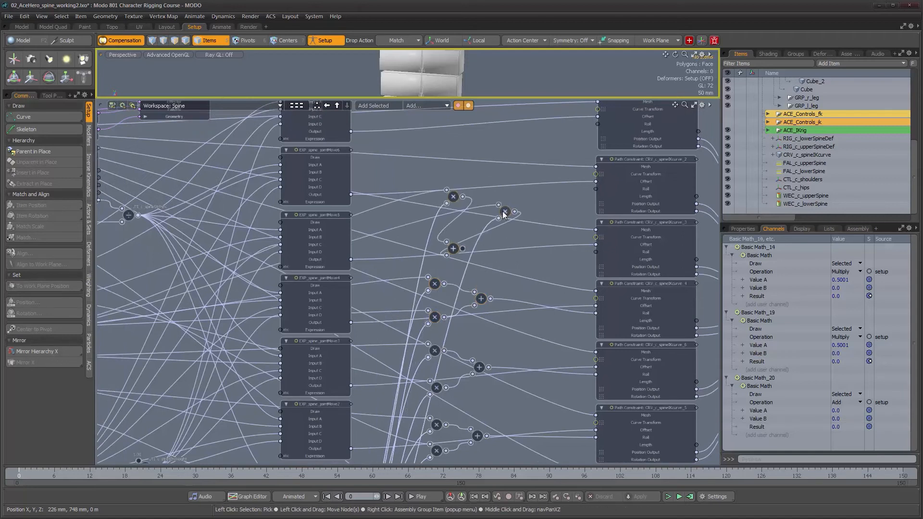
{"action": "left_click", "coordinate": [446, 190], "text": "ctrl"}
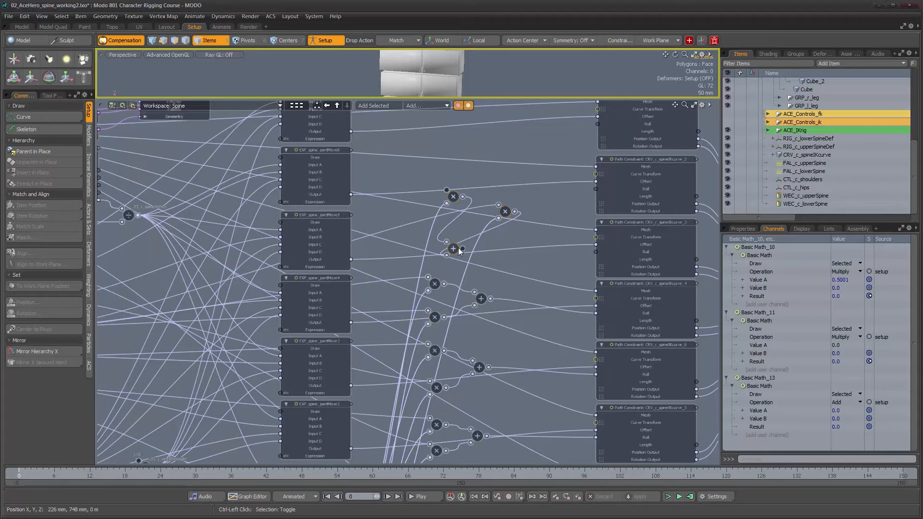
{"action": "left_click", "coordinate": [499, 205], "text": "ctrl"}
Stack the two copied Multiply nodes beside EXP_spine_jointMove5 and place the copied Add node after them
{"action": "mouse_move", "coordinate": [456, 248]}
{"action": "left_mouse_down"}
{"action": "mouse_move", "coordinate": [475, 242]}
{"action": "mouse_move", "coordinate": [460, 249]}
{"action": "left_mouse_up"}
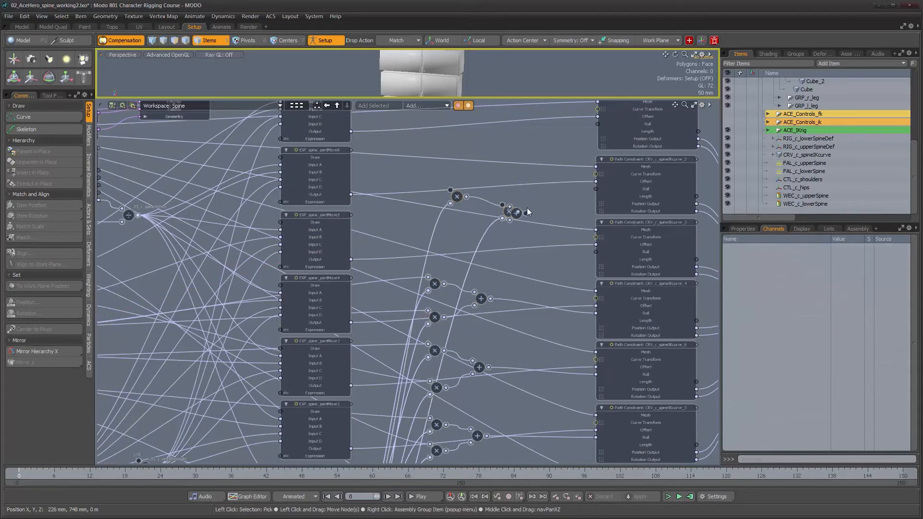
{"action": "left_click_drag", "start_coordinate": [506, 212], "coordinate": [453, 237]}
{"action": "left_click_drag", "start_coordinate": [456, 196], "coordinate": [428, 195]}
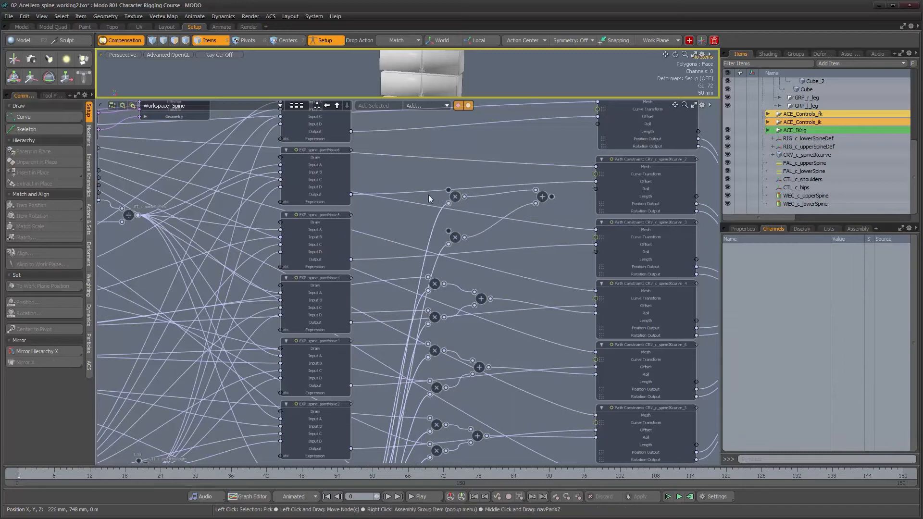
{"action": "left_click_drag", "start_coordinate": [455, 235], "coordinate": [435, 251]}
{"action": "left_click_drag", "start_coordinate": [431, 195], "coordinate": [435, 221]}
{"action": "left_click_drag", "start_coordinate": [539, 198], "coordinate": [510, 245]}
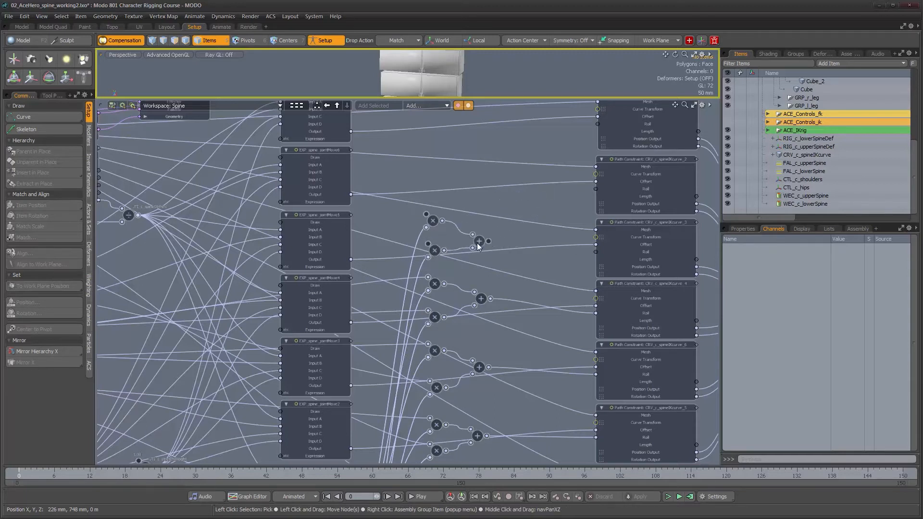
{"action": "left_click_drag", "start_coordinate": [477, 243], "coordinate": [540, 178], "text": "alt"}
{"action": "scroll", "coordinate": [548, 259], "scroll_direction": "down", "scroll_amount": 2, "text": "alt"}
{"action": "left_click_drag", "start_coordinate": [549, 258], "coordinate": [539, 285], "text": "alt"}
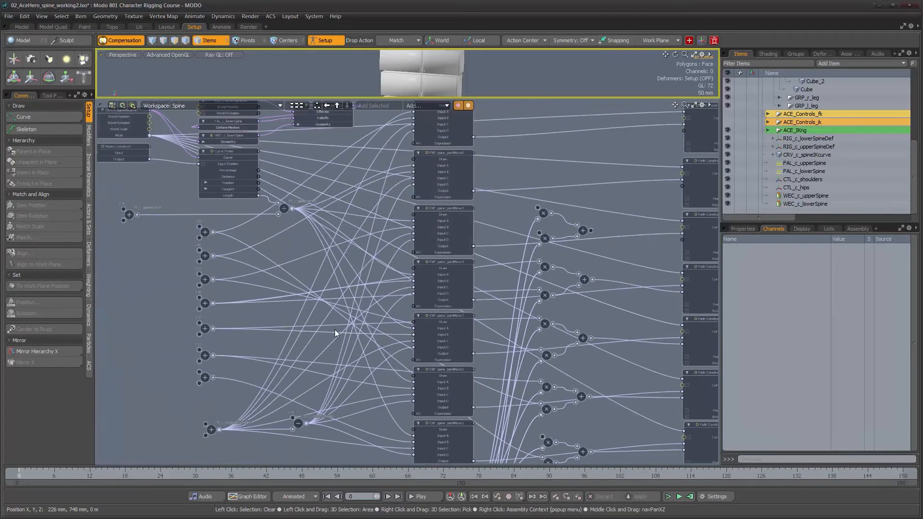
Connect value nodes to both multiply nodes beside EXP_spine_jointMove5 and link their sum to the Roll of the CRV_c_spineIKcurve_3 path constraint
{"action": "left_click_drag", "start_coordinate": [535, 290], "coordinate": [528, 183], "text": "alt"}
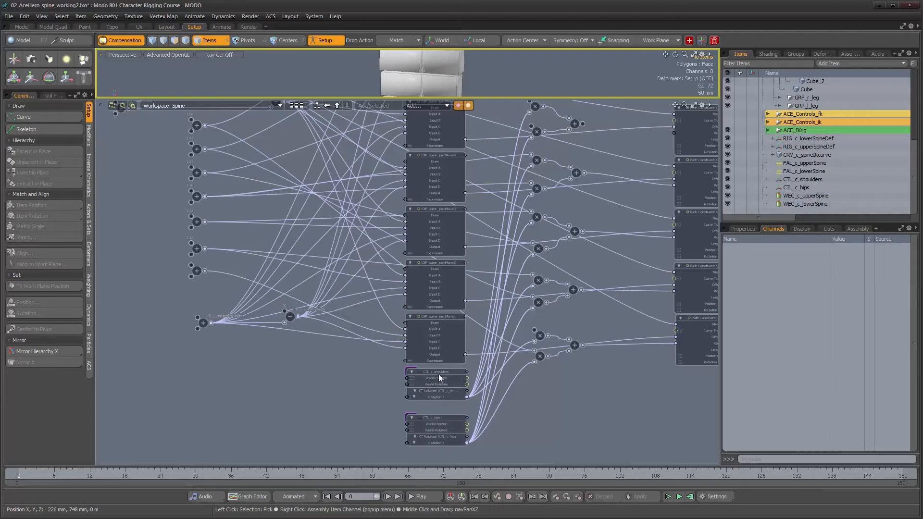
{"action": "left_click_drag", "start_coordinate": [524, 272], "coordinate": [532, 316], "text": "alt"}
{"action": "right_click_drag", "start_coordinate": [533, 316], "coordinate": [540, 314], "text": "alt"}
{"action": "left_click_drag", "start_coordinate": [540, 314], "coordinate": [585, 314], "text": "alt"}
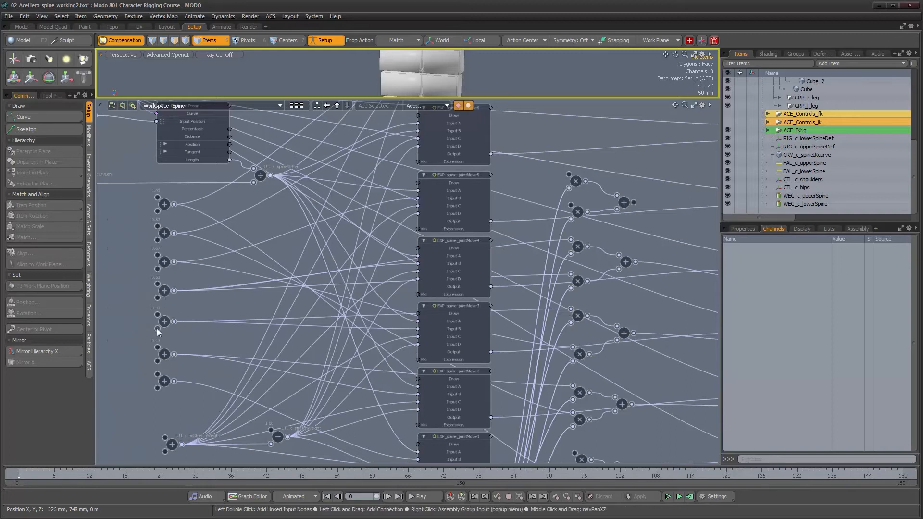
{"action": "left_click_drag", "start_coordinate": [174, 322], "coordinate": [578, 221]}
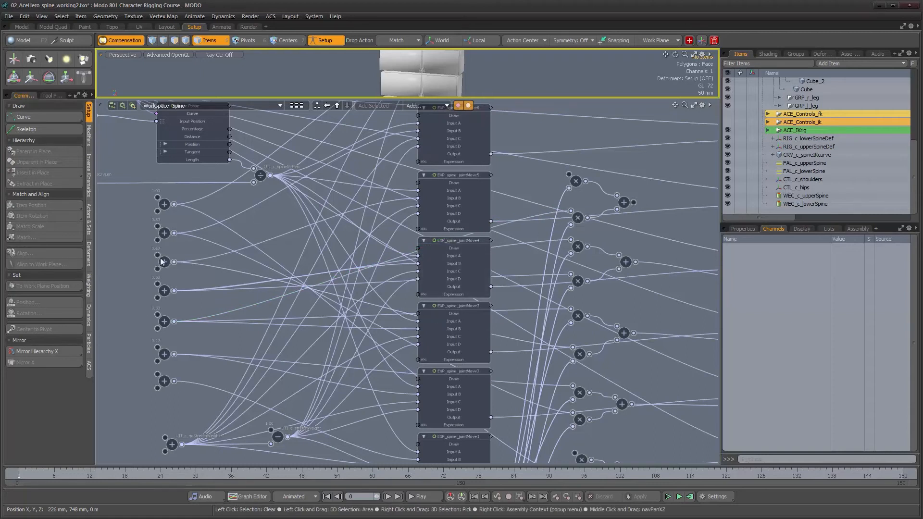
{"action": "left_click_drag", "start_coordinate": [567, 174], "coordinate": [569, 174]}
{"action": "middle_click_drag", "start_coordinate": [634, 207], "coordinate": [426, 245]}
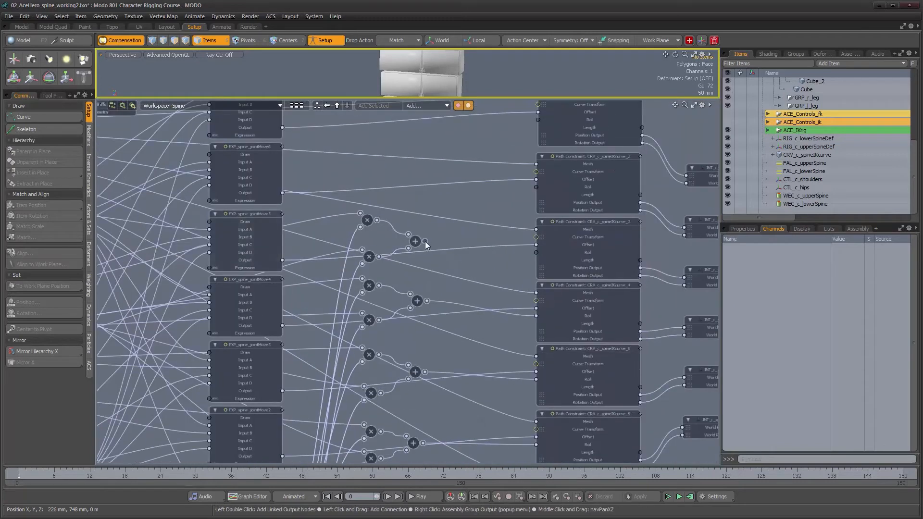
{"action": "left_click_drag", "start_coordinate": [538, 252], "coordinate": [537, 252]}
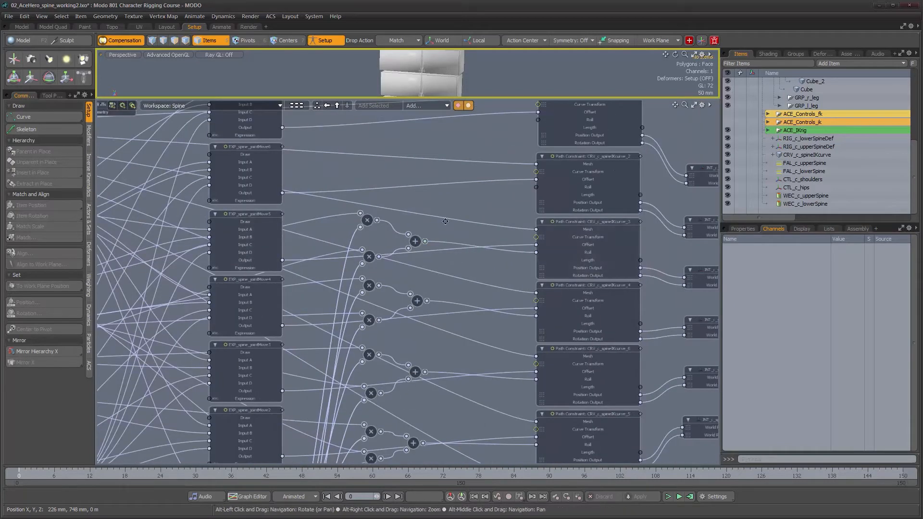
Duplicate the two multiply nodes and add node beside EXP_spine_jointMove5 and arrange the copies beside EXP_spine_jointMove6
{"action": "middle_click_drag", "start_coordinate": [370, 223], "coordinate": [381, 231]}
{"action": "left_click", "coordinate": [379, 227]}
{"action": "left_click", "coordinate": [383, 263], "text": "shift"}
{"action": "left_click", "coordinate": [429, 250], "text": "shift"}
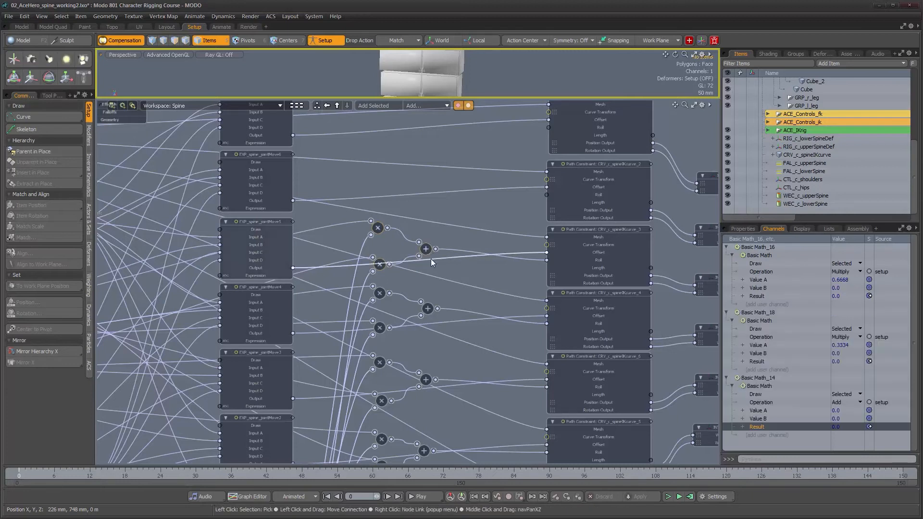
{"action": "key", "text": "ctrl+d"}
{"action": "left_click_drag", "start_coordinate": [417, 284], "coordinate": [411, 196]}
{"action": "left_click_drag", "start_coordinate": [419, 194], "coordinate": [433, 245], "text": "alt"}
{"action": "right_click_drag", "start_coordinate": [447, 249], "coordinate": [481, 253], "text": "alt"}
{"action": "left_click", "coordinate": [474, 253]}
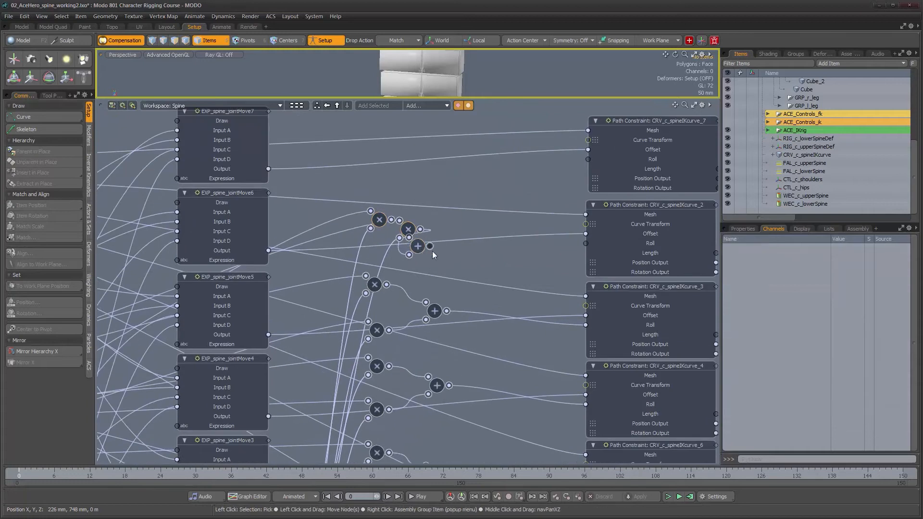
{"action": "left_click_drag", "start_coordinate": [405, 232], "coordinate": [378, 249]}
{"action": "left_click_drag", "start_coordinate": [389, 201], "coordinate": [373, 215]}
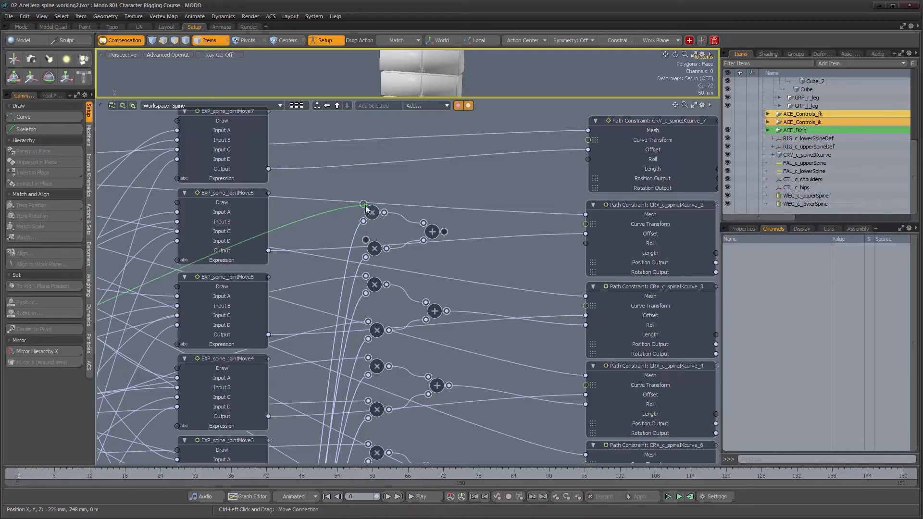
Connect value nodes to the multiply nodes beside EXP_spine_jointMove6 and link their sum to the Roll of the CRV_c_spineIKcurve_2 path constraint
{"action": "scroll", "coordinate": [460, 251], "scroll_direction": "down", "scroll_amount": 4}
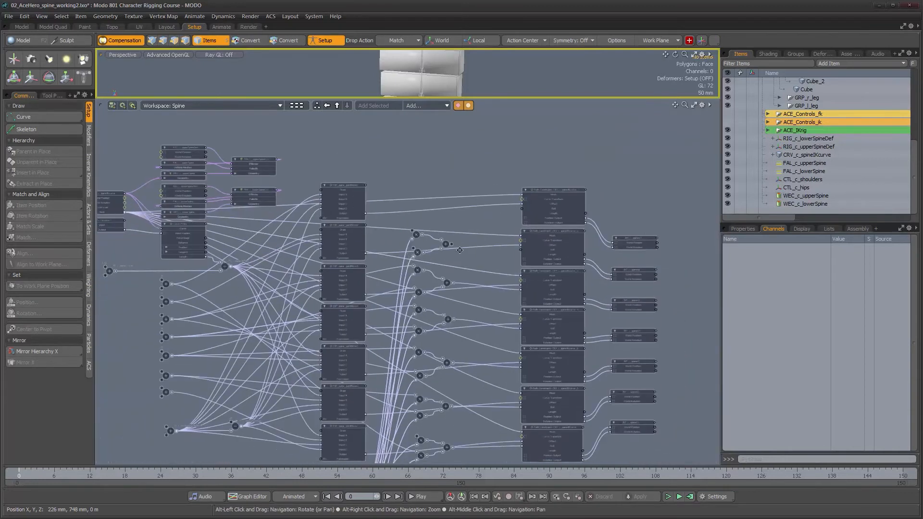
{"action": "scroll", "coordinate": [460, 250], "scroll_direction": "up", "scroll_amount": 4}
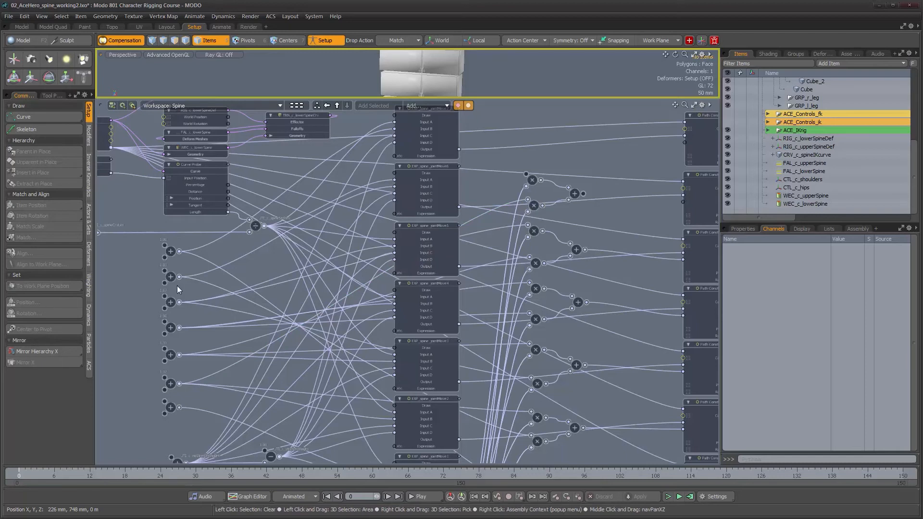
{"action": "left_click_drag", "start_coordinate": [178, 276], "coordinate": [526, 174]}
{"action": "left_click_drag", "start_coordinate": [586, 194], "coordinate": [548, 282], "text": "alt"}
{"action": "scroll", "coordinate": [435, 267], "scroll_direction": "up", "scroll_amount": 5}
{"action": "right_click_drag", "start_coordinate": [429, 278], "coordinate": [372, 256], "text": "alt"}
{"action": "left_click_drag", "start_coordinate": [373, 256], "coordinate": [369, 281], "text": "alt"}
Duplicate the multiply and add nodes beside EXP_spine_jointMove6 and arrange the copies beside EXP_spine_jointMove7
{"action": "scroll", "coordinate": [370, 281], "scroll_direction": "up", "scroll_amount": 6}
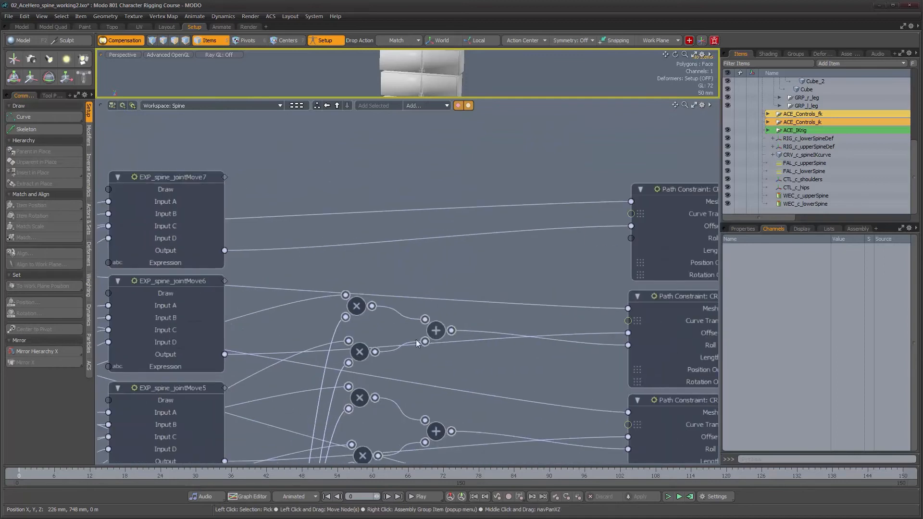
{"action": "left_click", "coordinate": [437, 328]}
{"action": "left_click", "coordinate": [360, 351], "text": "shift"}
{"action": "left_click", "coordinate": [359, 307], "text": "shift"}
{"action": "key", "text": "ctrl+d"}
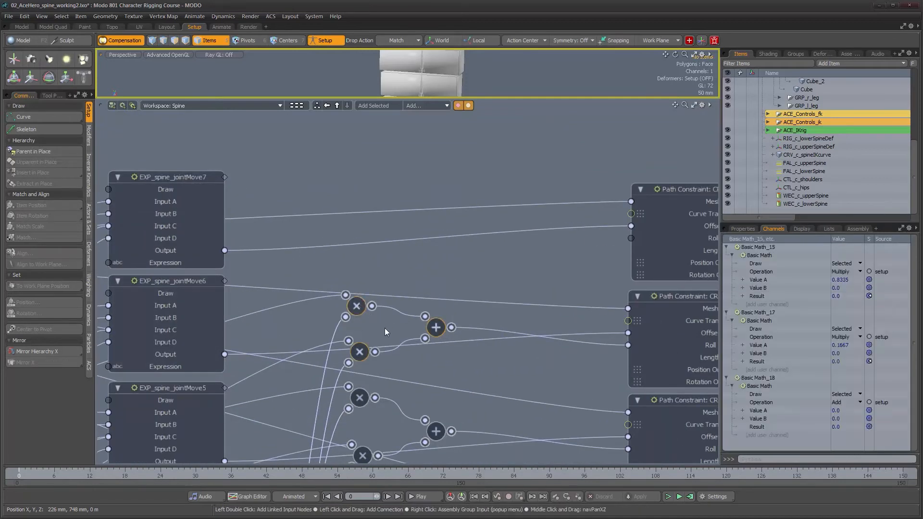
{"action": "left_click_drag", "start_coordinate": [411, 291], "coordinate": [405, 209]}
{"action": "left_click", "coordinate": [426, 258]}
{"action": "left_click_drag", "start_coordinate": [378, 238], "coordinate": [362, 252]}
{"action": "left_click_drag", "start_coordinate": [391, 197], "coordinate": [357, 191]}
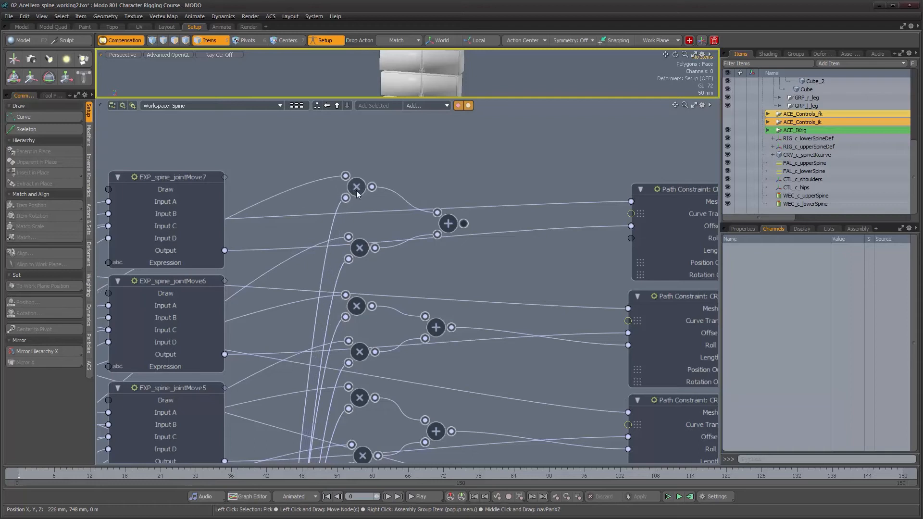
{"action": "left_click_drag", "start_coordinate": [451, 226], "coordinate": [444, 220]}
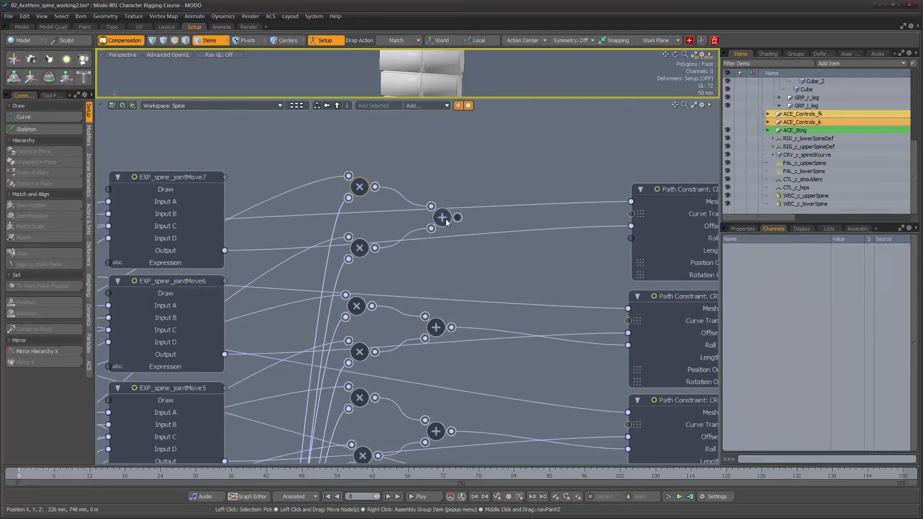
Remove the inherited value links from the first inputs of both multiply nodes beside EXP_spine_jointMove7
{"action": "right_click_drag", "start_coordinate": [476, 250], "coordinate": [398, 221], "text": "alt"}
{"action": "left_click_drag", "start_coordinate": [376, 192], "coordinate": [375, 208]}
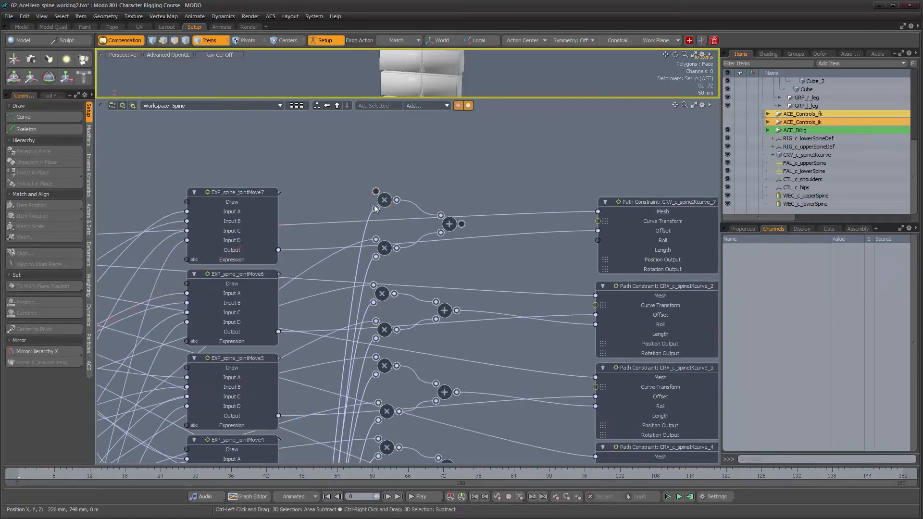
{"action": "left_click_drag", "start_coordinate": [376, 240], "coordinate": [380, 255]}
Connect a value node to the upper multiply node beside EXP_spine_jointMove7 and link the add node's result to the Roll of CRV_c_spineIKcurve_7
{"action": "right_click_drag", "start_coordinate": [392, 300], "coordinate": [353, 287], "text": "alt"}
{"action": "left_click_drag", "start_coordinate": [385, 279], "coordinate": [543, 267], "text": "alt"}
{"action": "left_click", "coordinate": [497, 240]}
{"action": "right_click_drag", "start_coordinate": [449, 267], "coordinate": [471, 270], "text": "alt"}
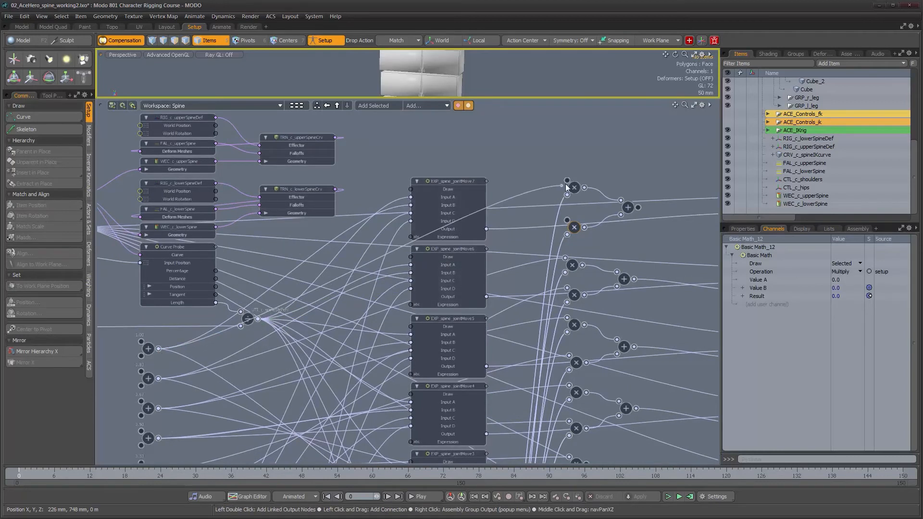
{"action": "left_click_drag", "start_coordinate": [558, 207], "coordinate": [279, 244], "text": "alt"}
{"action": "left_click_drag", "start_coordinate": [360, 244], "coordinate": [473, 258]}
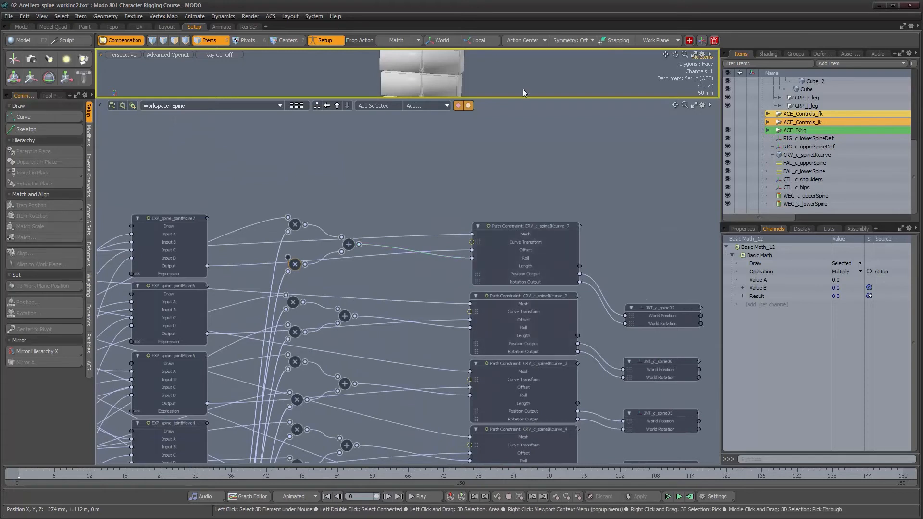
Enlarge the 3D view, test rotating the CTL_c_shoulders control about its Y axis, and undo the rotation
{"action": "left_click_drag", "start_coordinate": [522, 98], "coordinate": [522, 399]}
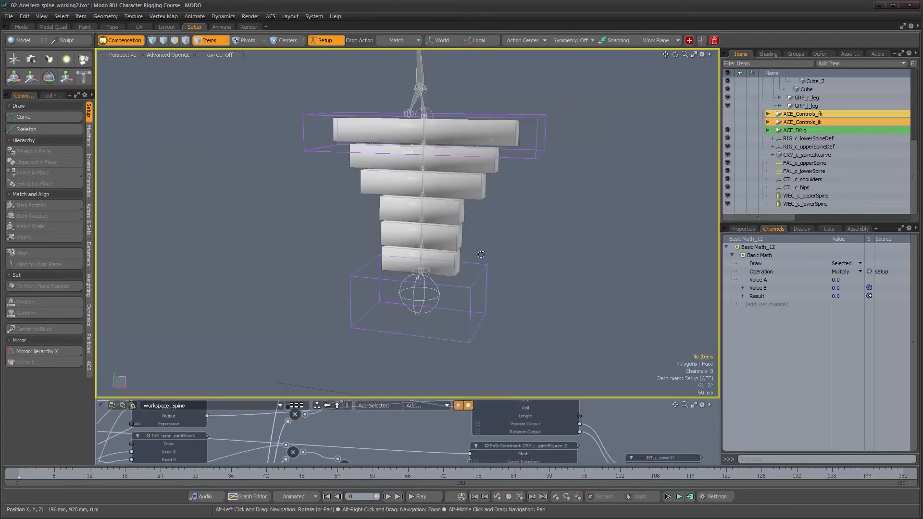
{"action": "left_click", "coordinate": [520, 178]}
{"action": "key", "text": "e"}
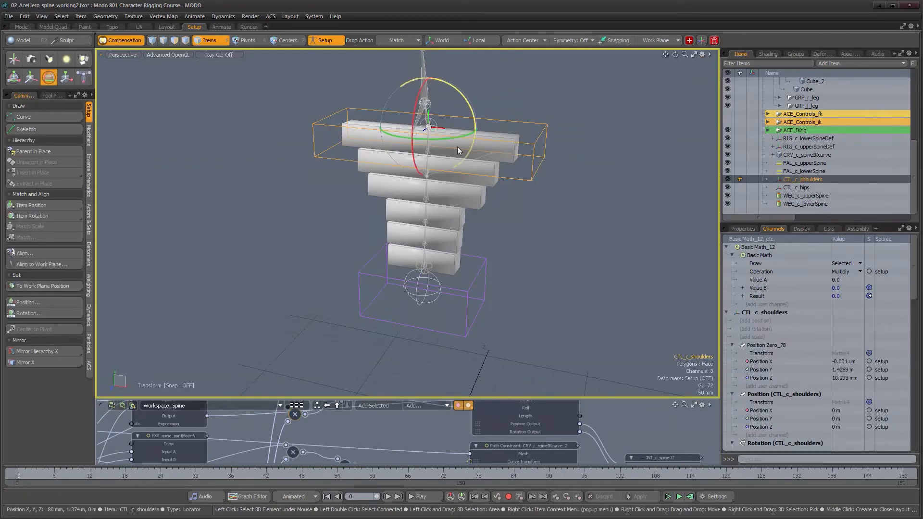
{"action": "left_click_drag", "start_coordinate": [458, 138], "coordinate": [590, 132]}
{"action": "key", "text": "ctrl+z"}
Test rotating the CTL_c_hips control to twist the spine from below, and undo the rotation
{"action": "left_click_drag", "start_coordinate": [536, 248], "coordinate": [529, 274], "text": "alt"}
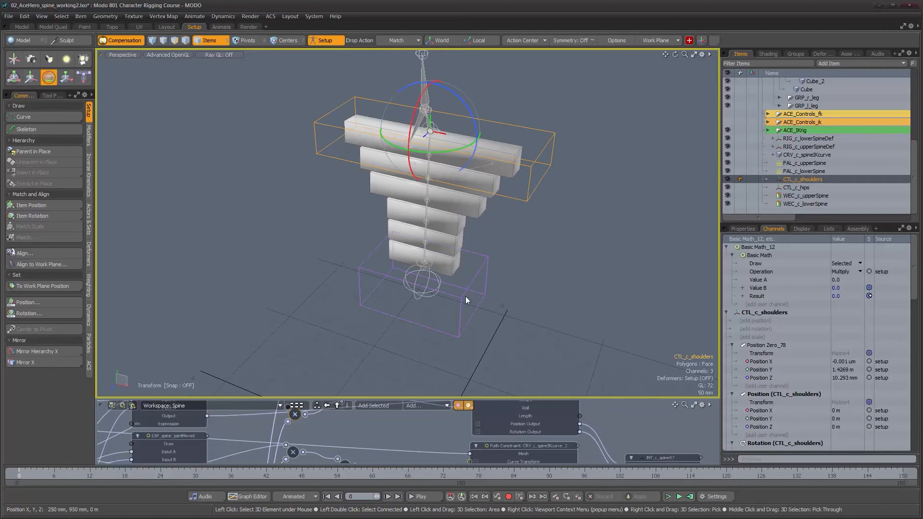
{"action": "left_click", "coordinate": [463, 296]}
{"action": "left_click_drag", "start_coordinate": [423, 290], "coordinate": [533, 275]}
{"action": "key", "text": "ctrl+z"}
{"action": "key", "text": "space"}
Examine the complete Spine node network beside the 3D view, selecting the path constraint and spine joint nodes together and clearing the selection
{"action": "left_click_drag", "start_coordinate": [515, 398], "coordinate": [512, 241]}
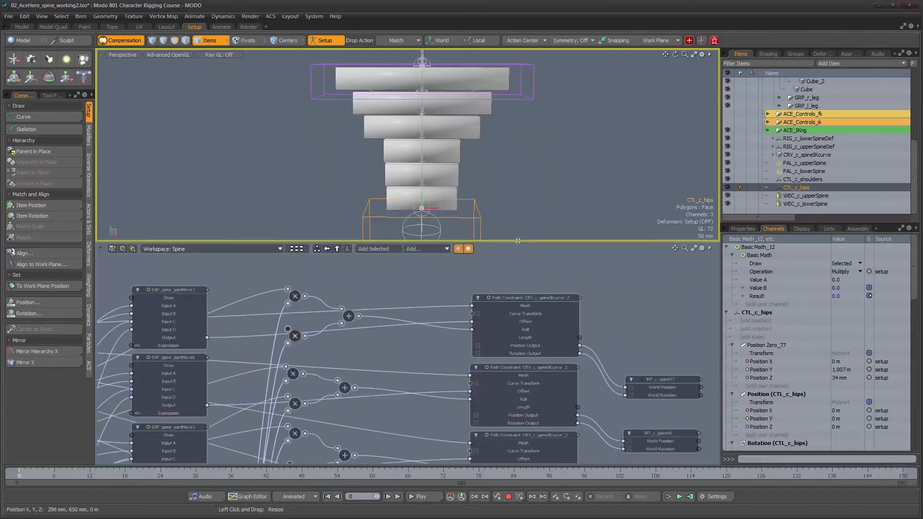
{"action": "left_click_drag", "start_coordinate": [468, 187], "coordinate": [429, 199], "text": "alt"}
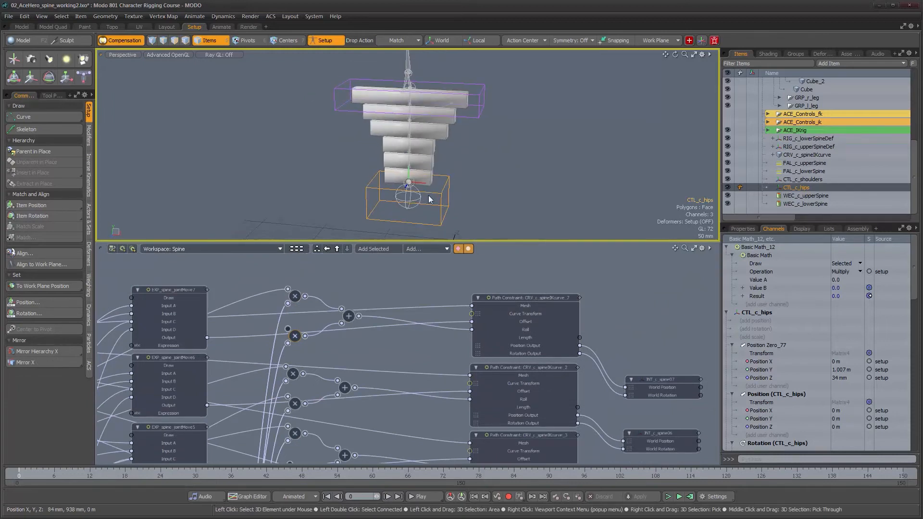
{"action": "scroll", "coordinate": [501, 351], "scroll_direction": "down", "scroll_amount": 4, "text": "alt"}
{"action": "left_click_drag", "start_coordinate": [515, 384], "coordinate": [454, 306], "text": "alt"}
{"action": "left_click_drag", "start_coordinate": [553, 457], "coordinate": [438, 267]}
{"action": "left_click_drag", "start_coordinate": [438, 320], "coordinate": [482, 324], "text": "alt"}
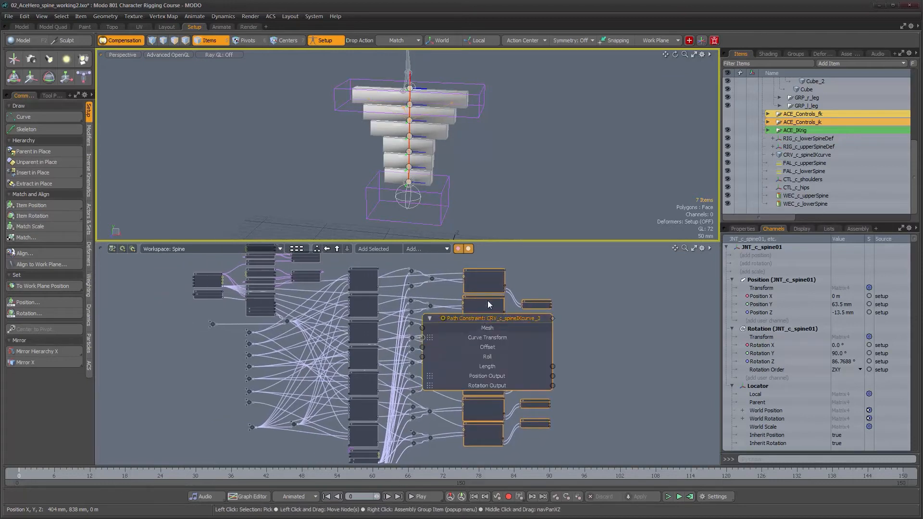
{"action": "left_click", "coordinate": [588, 294]}
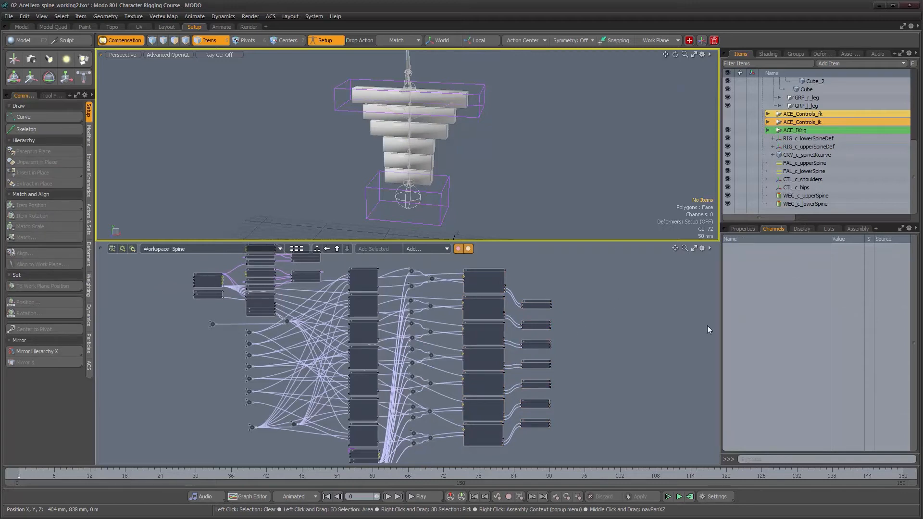
{"action": "left_click_drag", "start_coordinate": [537, 139], "coordinate": [515, 146], "text": "alt"}
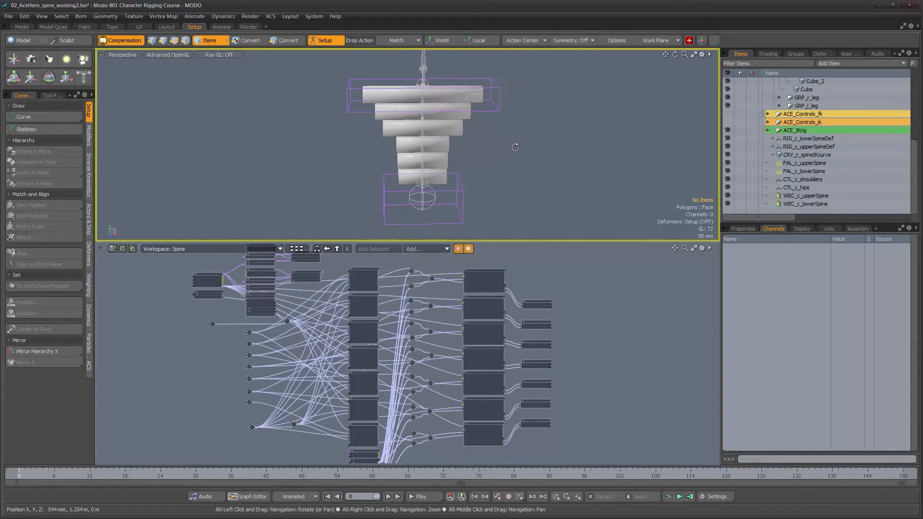
{"action": "left_click_drag", "start_coordinate": [521, 348], "coordinate": [549, 350], "text": "alt"}
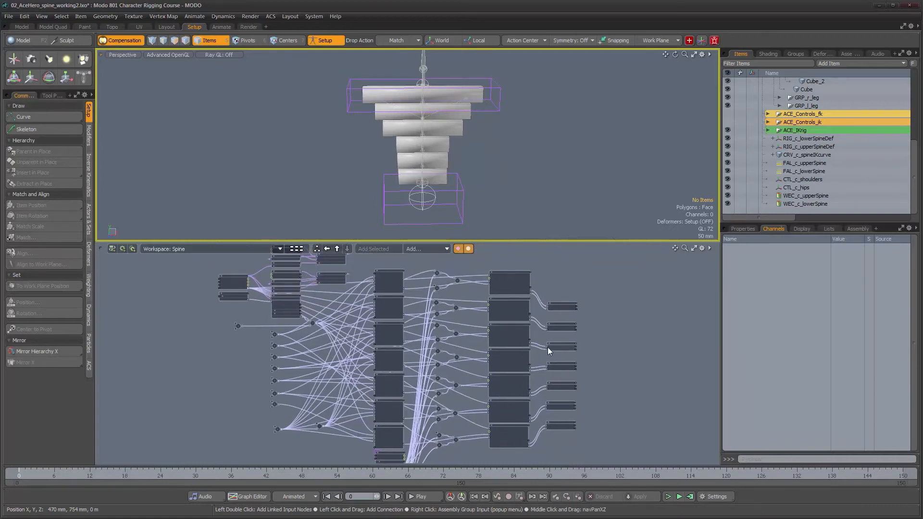
{"action": "mouse_move", "coordinate": [548, 351]}
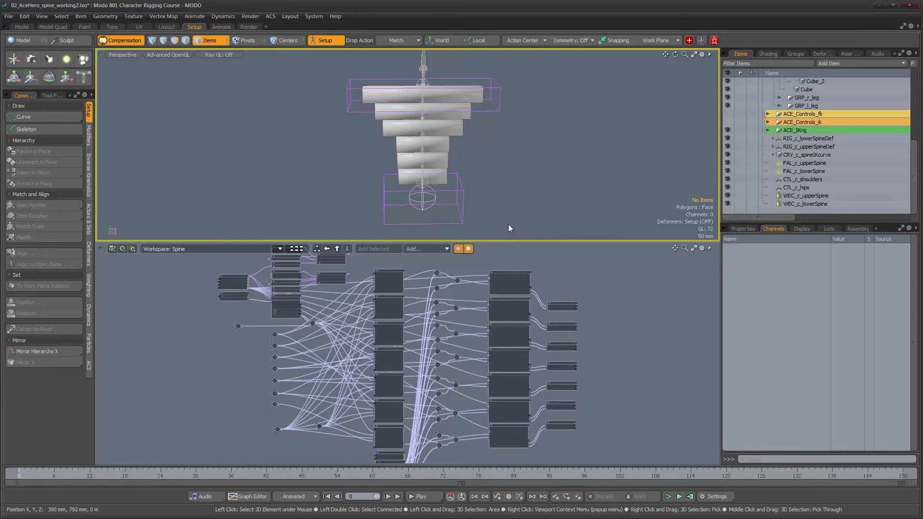
Maximize the 3D view, test moving the CTL_c_shoulders control, and undo the move
{"action": "key", "text": "KP_0"}
{"action": "right_click_drag", "start_coordinate": [477, 245], "coordinate": [482, 224], "text": "alt"}
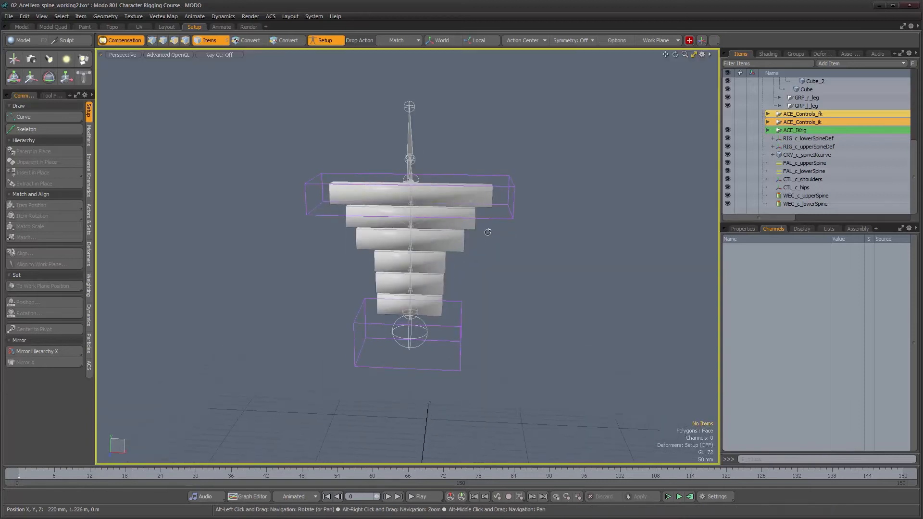
{"action": "middle_click_drag", "start_coordinate": [483, 224], "coordinate": [474, 236], "text": "alt"}
{"action": "left_click_drag", "start_coordinate": [475, 206], "coordinate": [480, 212], "text": "alt"}
{"action": "left_click", "coordinate": [491, 228]}
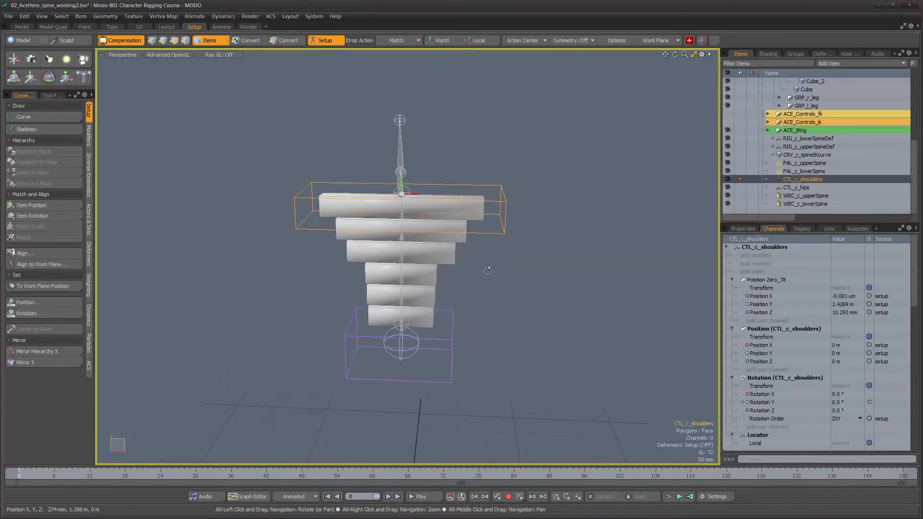
{"action": "left_click_drag", "start_coordinate": [481, 281], "coordinate": [484, 269], "text": "alt"}
{"action": "key", "text": "w"}
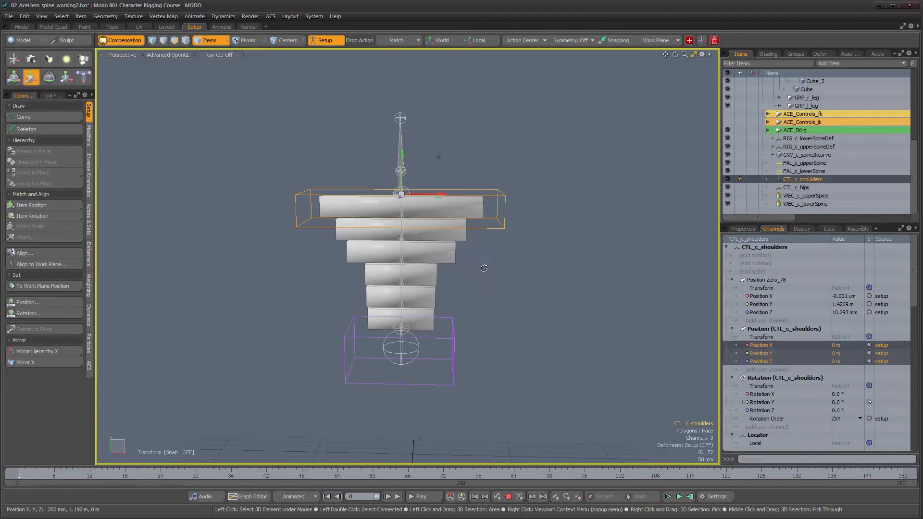
{"action": "left_click_drag", "start_coordinate": [448, 337], "coordinate": [445, 336], "text": "alt"}
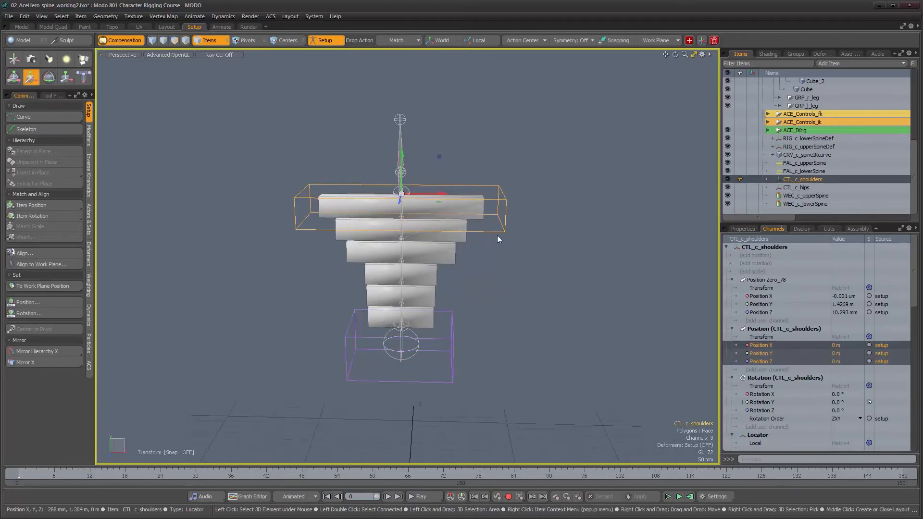
{"action": "left_click_drag", "start_coordinate": [439, 157], "coordinate": [366, 157]}
{"action": "key", "text": "ctrl+z"}
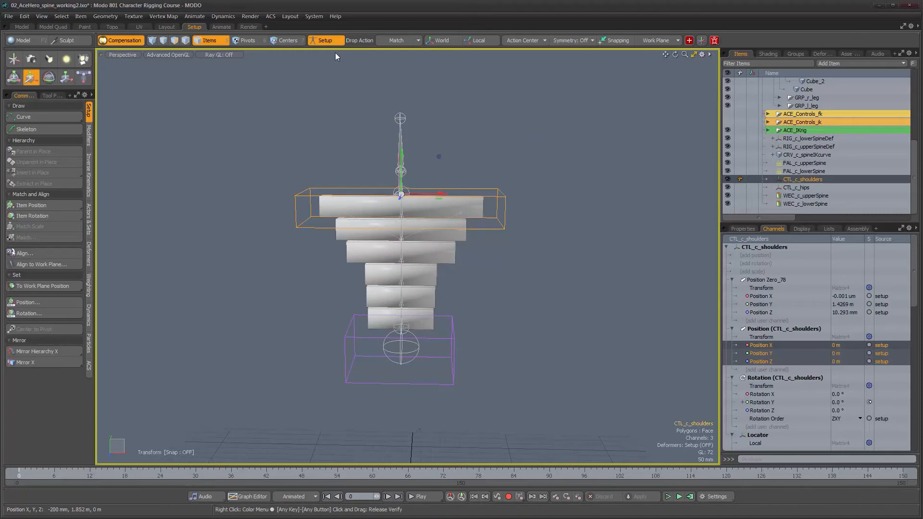
Turn off Setup mode, test moving the CTL_c_shoulders and CTL_c_hips controls, and undo the last move
{"action": "left_click", "coordinate": [332, 42]}
{"action": "key", "text": "w"}
{"action": "left_click_drag", "start_coordinate": [442, 163], "coordinate": [452, 179]}
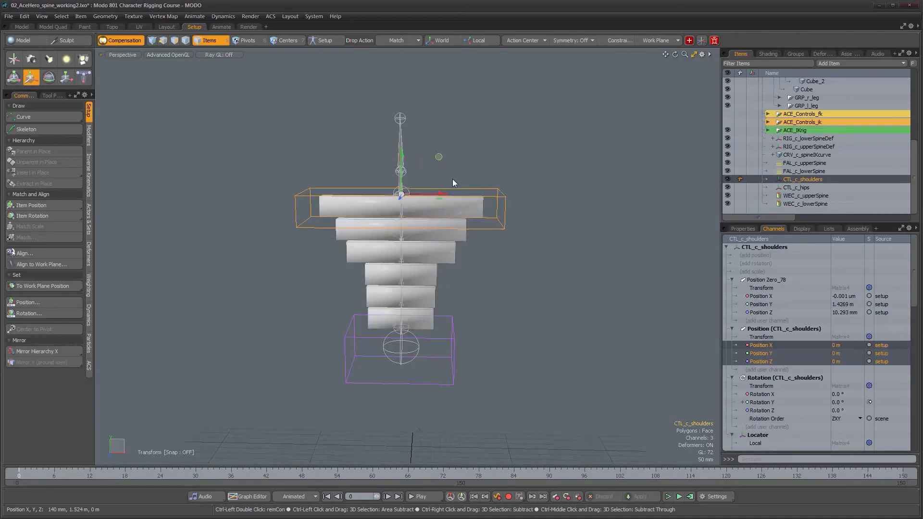
{"action": "left_click", "coordinate": [445, 384]}
{"action": "left_click_drag", "start_coordinate": [420, 300], "coordinate": [465, 280]}
{"action": "key", "text": "ctrl+z"}
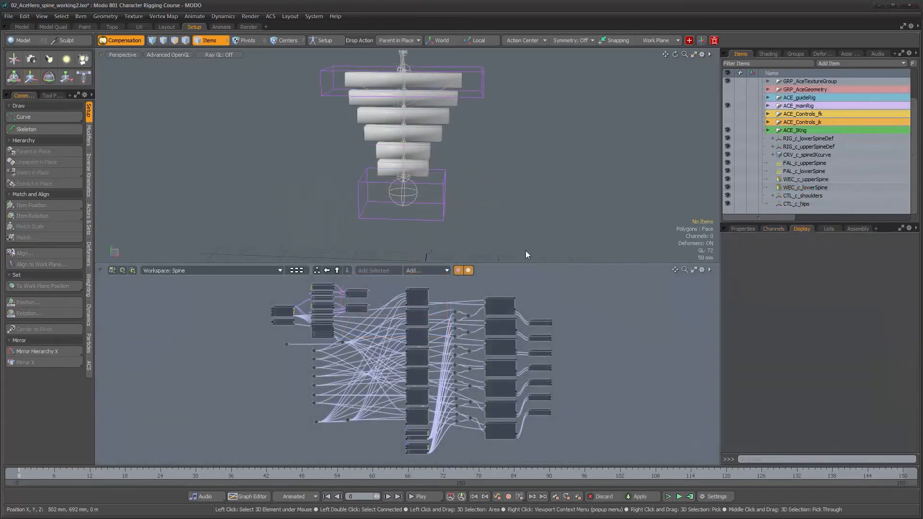
Maximize the 3D view to show the whole spine rig
{"action": "mouse_move", "coordinate": [473, 224]}
{"action": "left_mouse_down", "text": "alt+shift"}
{"action": "mouse_move", "coordinate": [499, 249]}
{"action": "mouse_move", "coordinate": [473, 226]}
{"action": "left_mouse_up", "text": "alt+shift"}
{"action": "key", "text": "ctrl+space"}
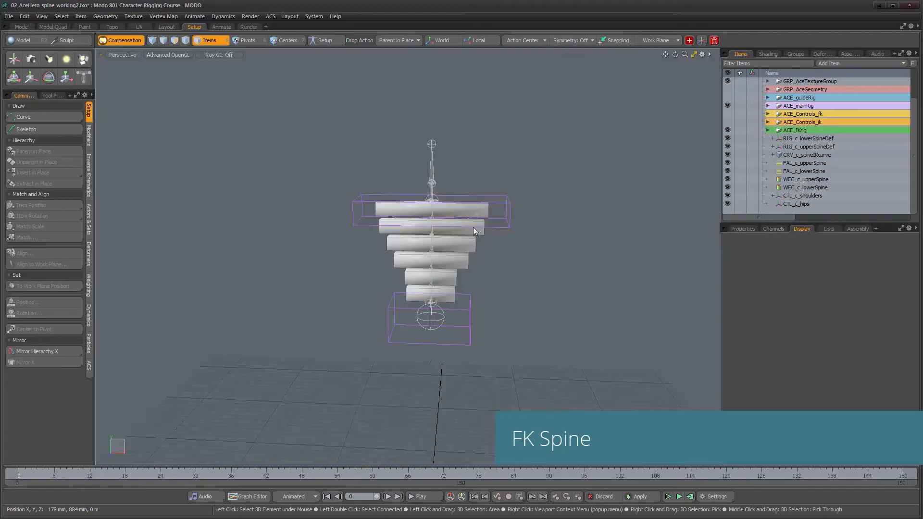
Examine the spine joints, blocks and control boxes of the rig from front, three-quarter and side views
{"action": "mouse_move", "coordinate": [455, 286]}
{"action": "left_mouse_down", "text": "ctrl+alt"}
{"action": "mouse_move", "coordinate": [539, 287]}
{"action": "mouse_move", "coordinate": [441, 295]}
{"action": "left_mouse_up", "text": "ctrl+alt"}
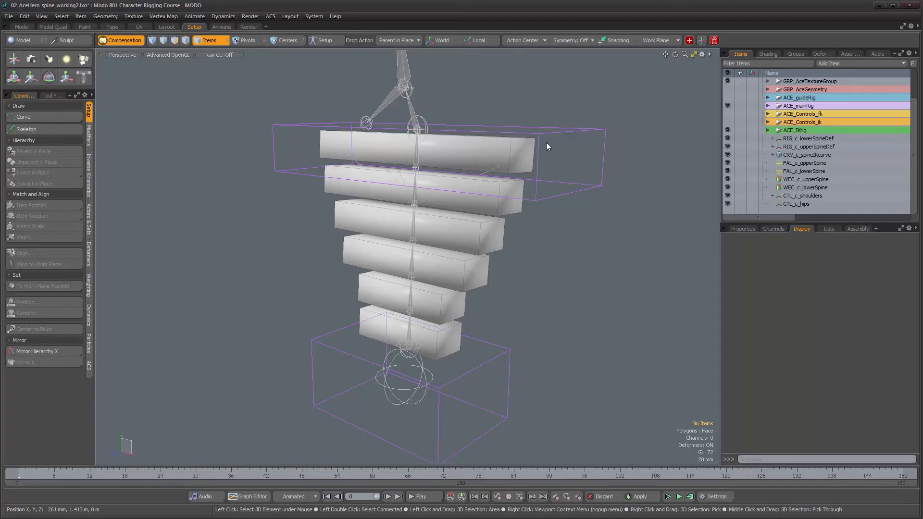
{"action": "left_click_drag", "start_coordinate": [435, 197], "coordinate": [540, 307], "text": "alt"}
{"action": "right_click_drag", "start_coordinate": [540, 308], "coordinate": [520, 304], "text": "alt"}
{"action": "left_click_drag", "start_coordinate": [520, 304], "coordinate": [461, 278], "text": "alt"}
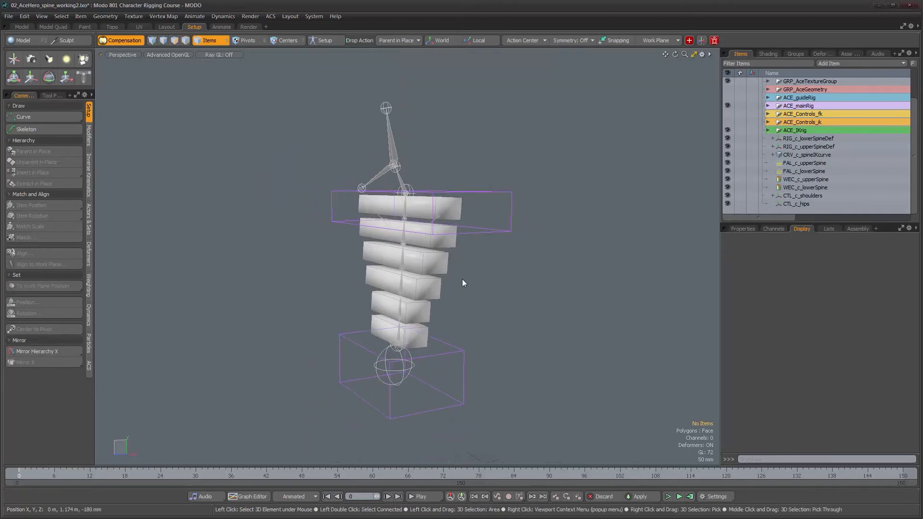
{"action": "right_click_drag", "start_coordinate": [465, 301], "coordinate": [521, 278], "text": "alt"}
{"action": "left_click_drag", "start_coordinate": [442, 317], "coordinate": [393, 308], "text": "alt"}
{"action": "right_click_drag", "start_coordinate": [392, 308], "coordinate": [413, 307], "text": "alt"}
{"action": "left_click_drag", "start_coordinate": [413, 307], "coordinate": [408, 310], "text": "alt"}
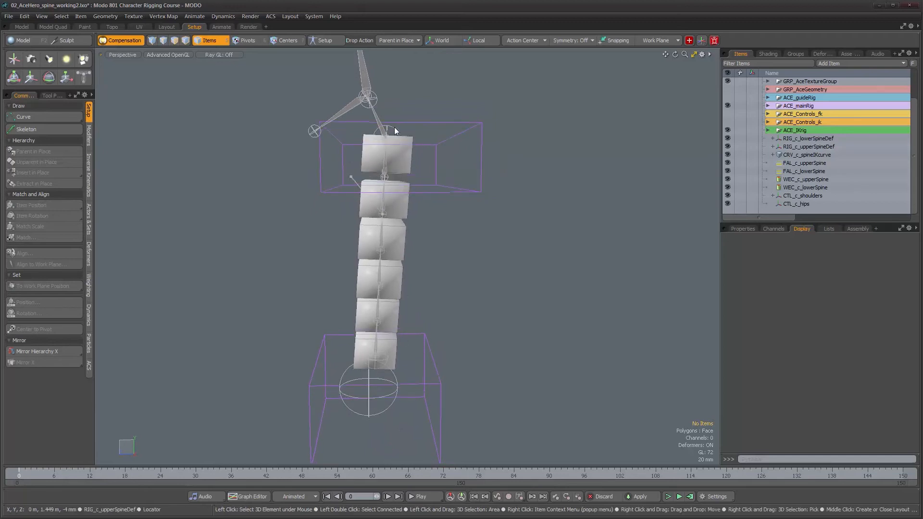
{"action": "left_click_drag", "start_coordinate": [394, 127], "coordinate": [475, 332], "text": "alt"}
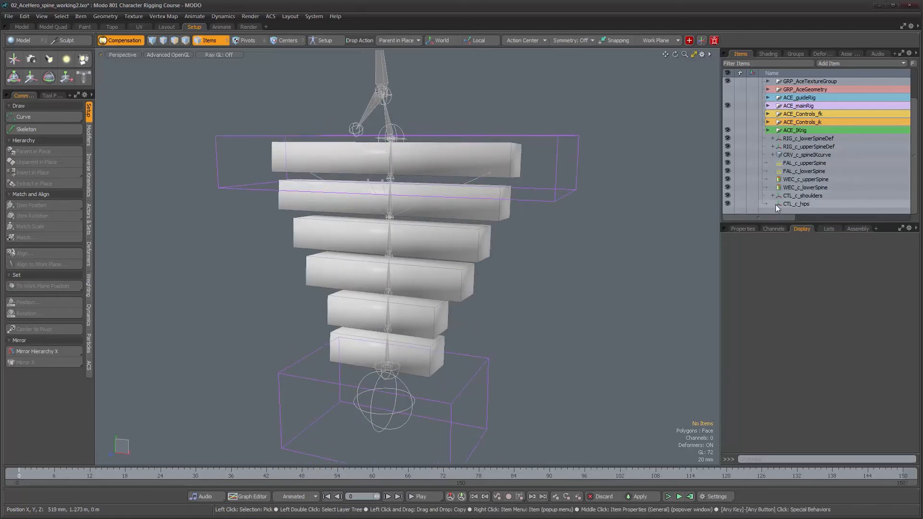
Add four new locators to the scene for the FK spine and show them at the end of the item list
{"action": "key", "text": "l"}
{"action": "key", "text": "l"}
{"action": "key", "text": "l"}
{"action": "key", "text": "l"}
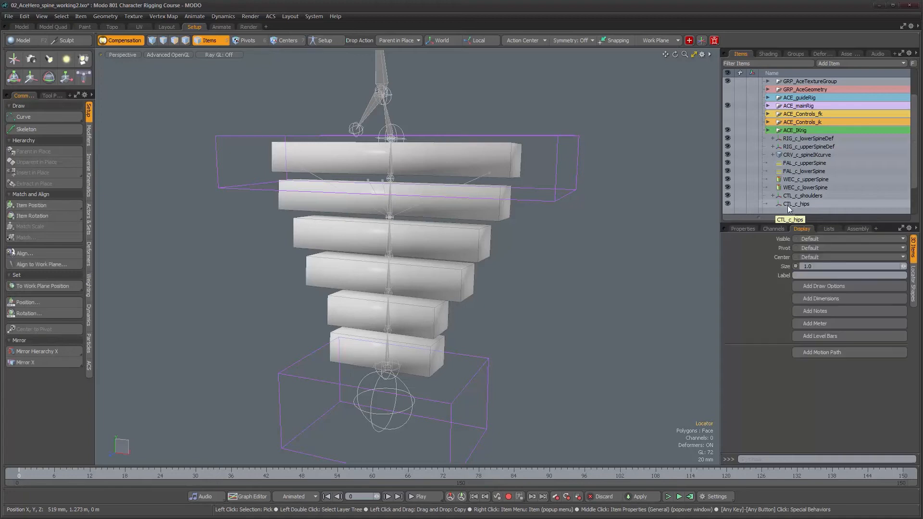
{"action": "scroll", "coordinate": [787, 206], "scroll_direction": "down", "scroll_amount": 1}
{"action": "scroll", "coordinate": [795, 203], "scroll_direction": "down", "scroll_amount": 1}
{"action": "left_click_drag", "start_coordinate": [573, 295], "coordinate": [580, 294], "text": "alt"}
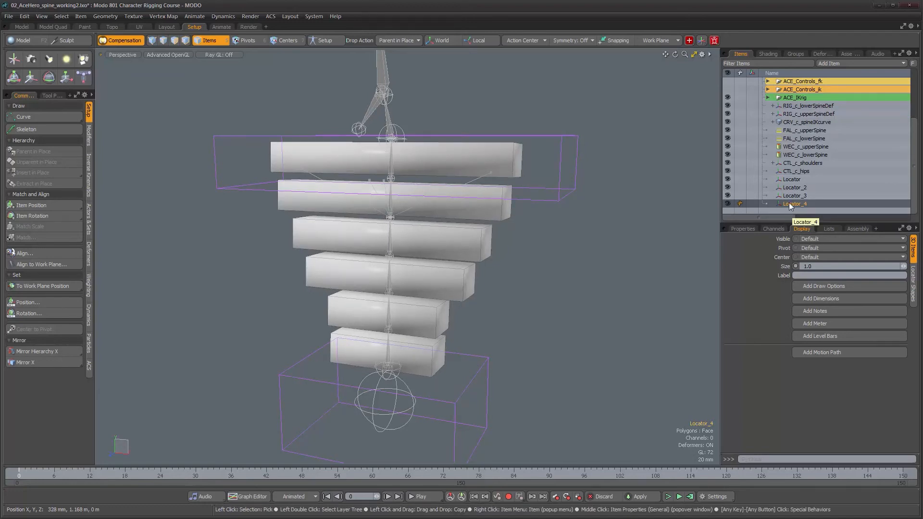
Parent the four new locators into one nested chain, expand the hierarchy and select the root locator
{"action": "left_click_drag", "start_coordinate": [789, 204], "coordinate": [792, 196]}
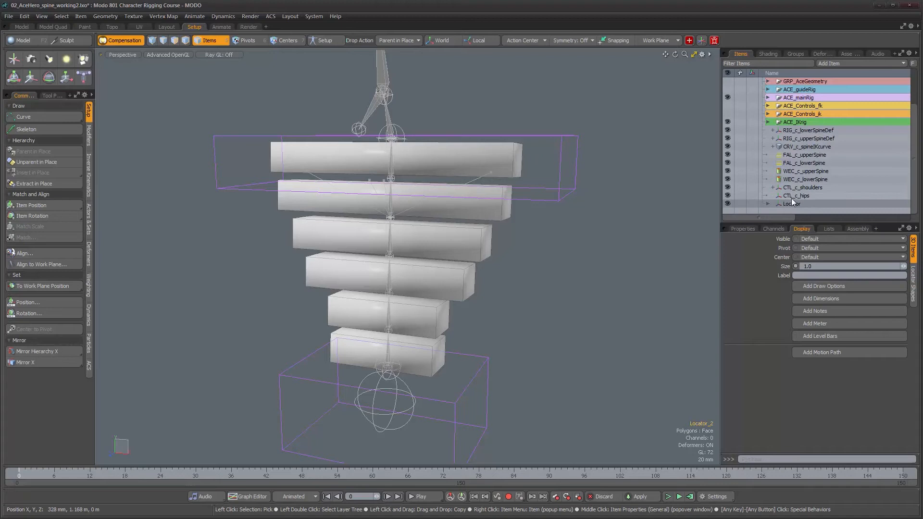
{"action": "left_click", "coordinate": [769, 204]}
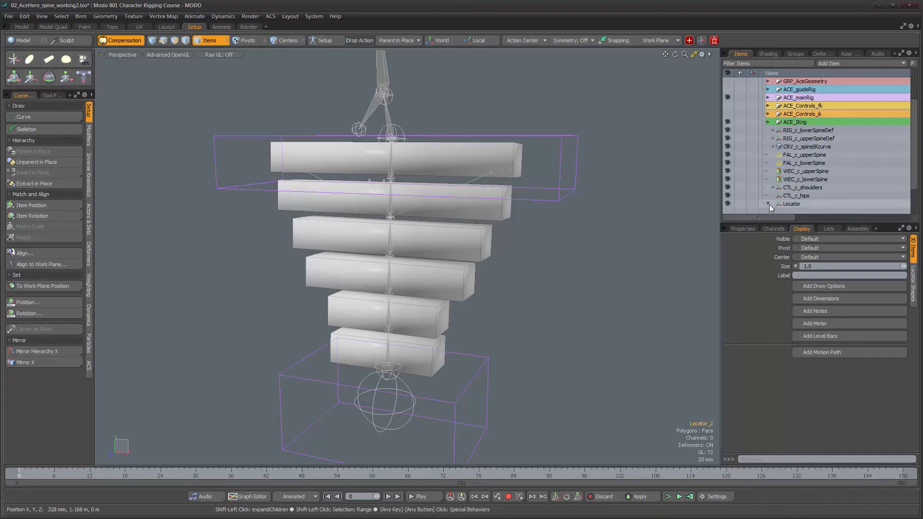
{"action": "left_click", "coordinate": [792, 181]}
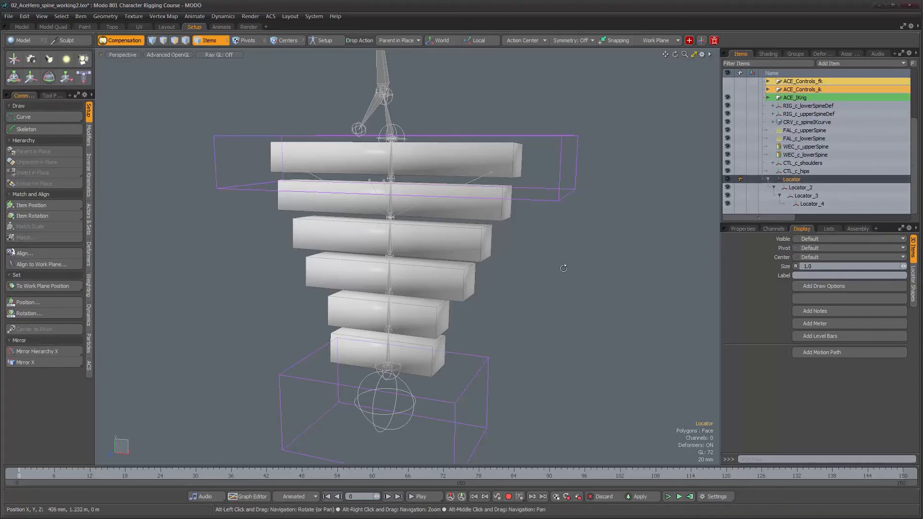
Set the Drop Action to Match so dropped items align to their targets
{"action": "left_click_drag", "start_coordinate": [564, 267], "coordinate": [493, 270], "text": "alt"}
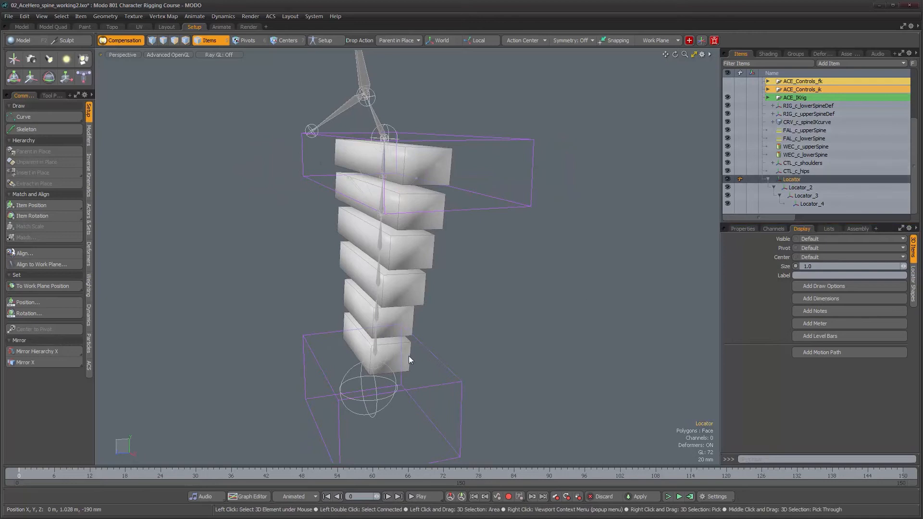
{"action": "left_click_drag", "start_coordinate": [408, 369], "coordinate": [402, 358], "text": "alt"}
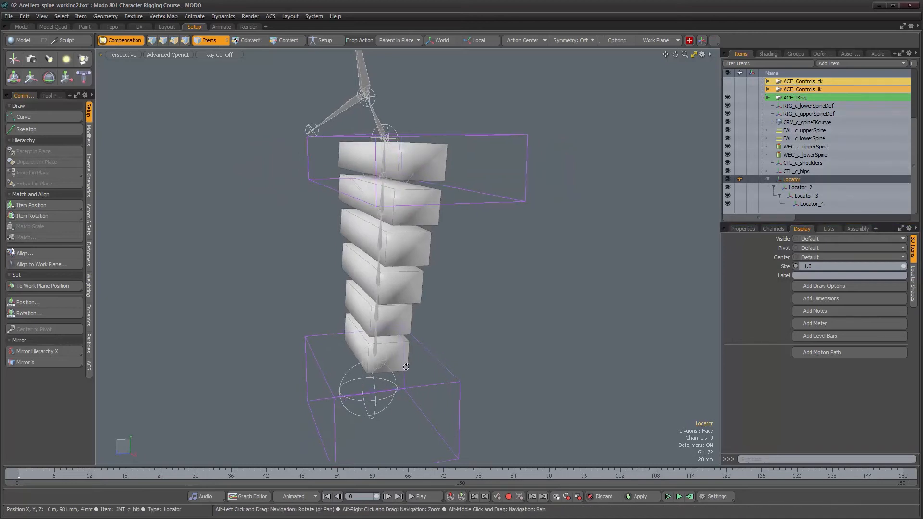
{"action": "left_click", "coordinate": [398, 43]}
{"action": "left_click", "coordinate": [396, 54]}
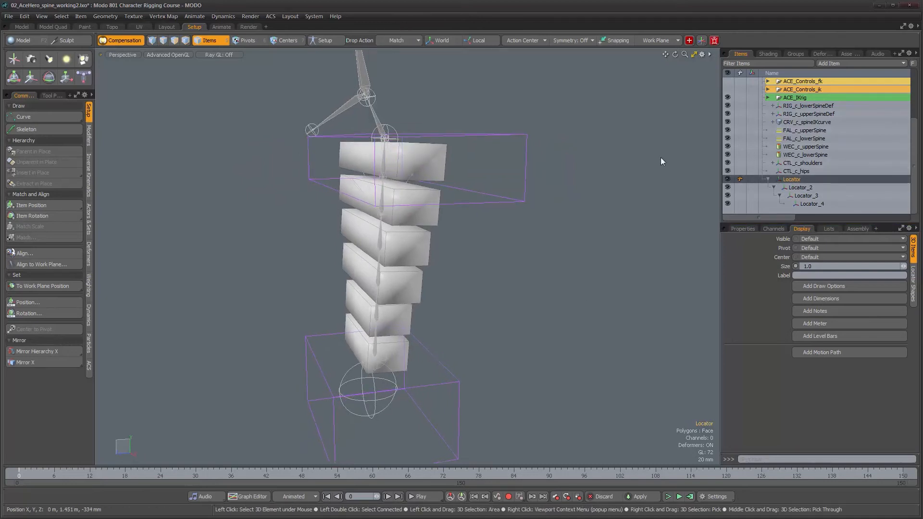
{"action": "left_click_drag", "start_coordinate": [481, 315], "coordinate": [414, 312], "text": "alt"}
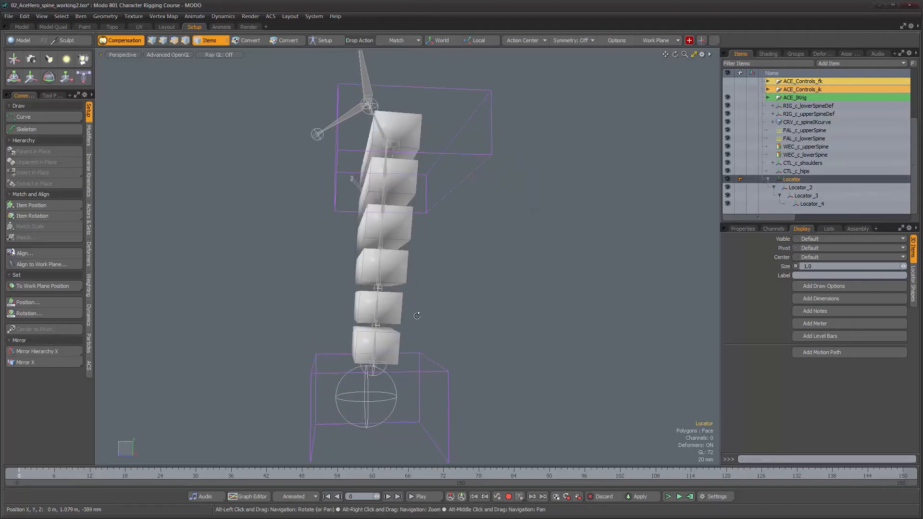
Select RIG_c_lowerSpineDef and examine its placement at the spine's base and the joints above it
{"action": "scroll", "coordinate": [418, 353], "scroll_direction": "up", "scroll_amount": 5}
{"action": "left_click_drag", "start_coordinate": [374, 409], "coordinate": [472, 399], "text": "alt"}
{"action": "right_click_drag", "start_coordinate": [472, 399], "coordinate": [422, 410], "text": "alt"}
{"action": "left_click", "coordinate": [382, 416]}
{"action": "left_click_drag", "start_coordinate": [391, 417], "coordinate": [396, 378], "text": "alt"}
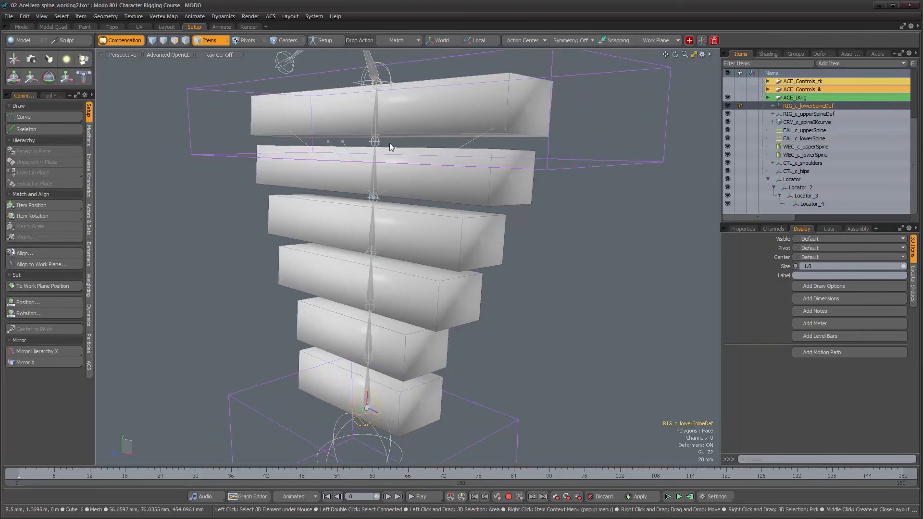
{"action": "left_click_drag", "start_coordinate": [338, 336], "coordinate": [365, 389], "text": "alt"}
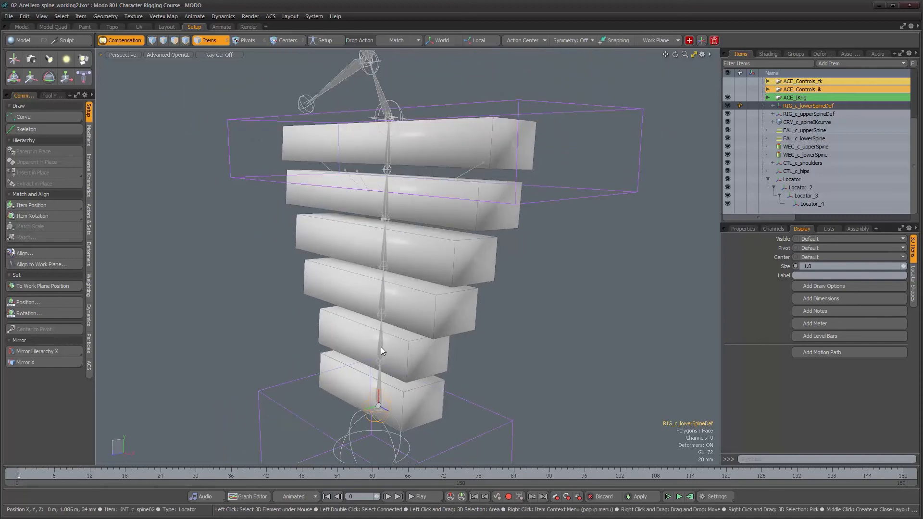
{"action": "scroll", "coordinate": [402, 350], "scroll_direction": "up", "scroll_amount": 2}
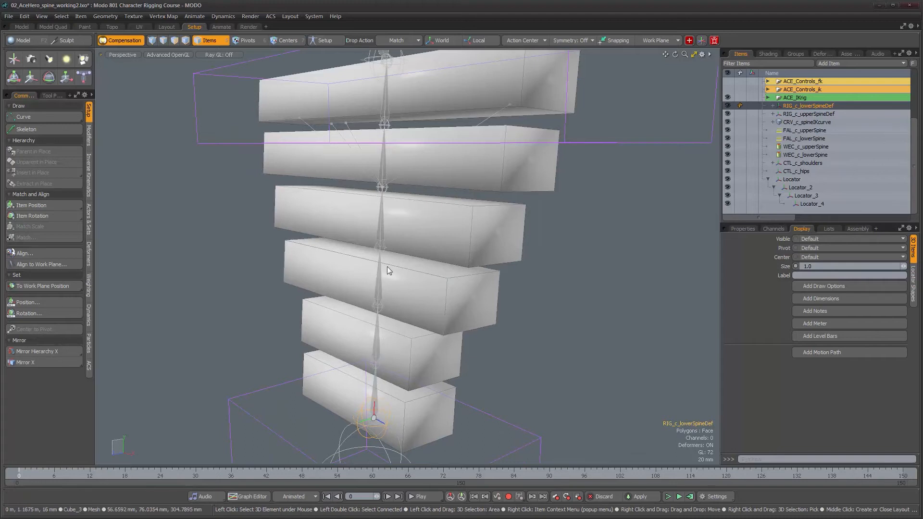
{"action": "scroll", "coordinate": [439, 304], "scroll_direction": "down", "scroll_amount": 1}
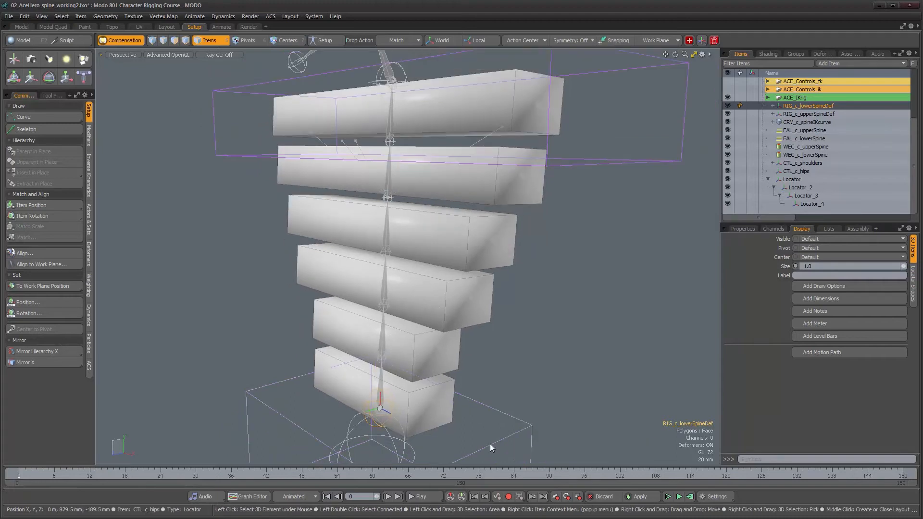
Select CTL_c_hips and examine how the spine joints line up from the hips to the shoulders in several views
{"action": "left_click", "coordinate": [490, 443]}
{"action": "left_click_drag", "start_coordinate": [490, 444], "coordinate": [401, 339], "text": "alt"}
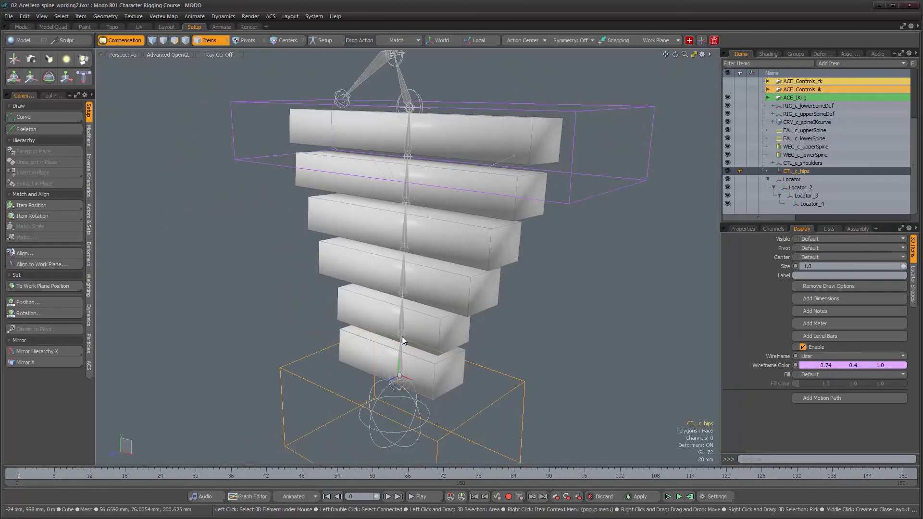
{"action": "left_click_drag", "start_coordinate": [434, 397], "coordinate": [557, 348], "text": "alt"}
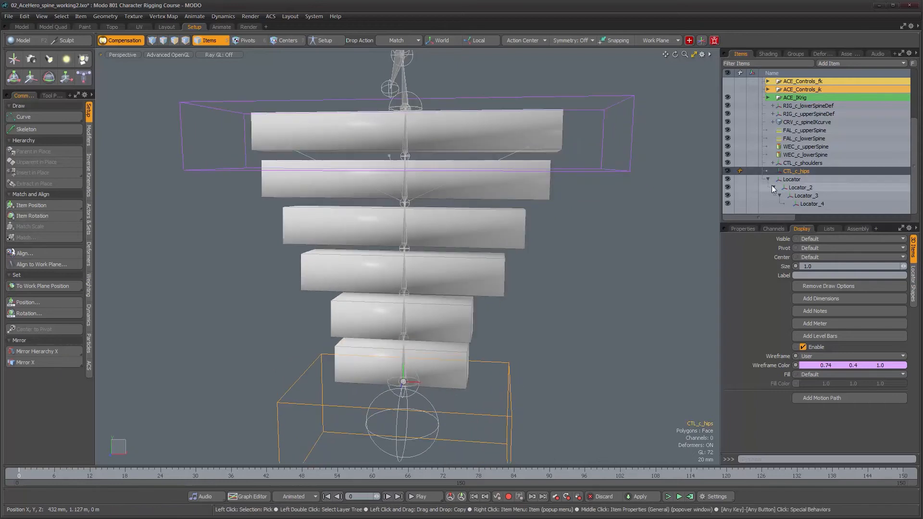
{"action": "left_click_drag", "start_coordinate": [426, 395], "coordinate": [481, 377], "text": "alt"}
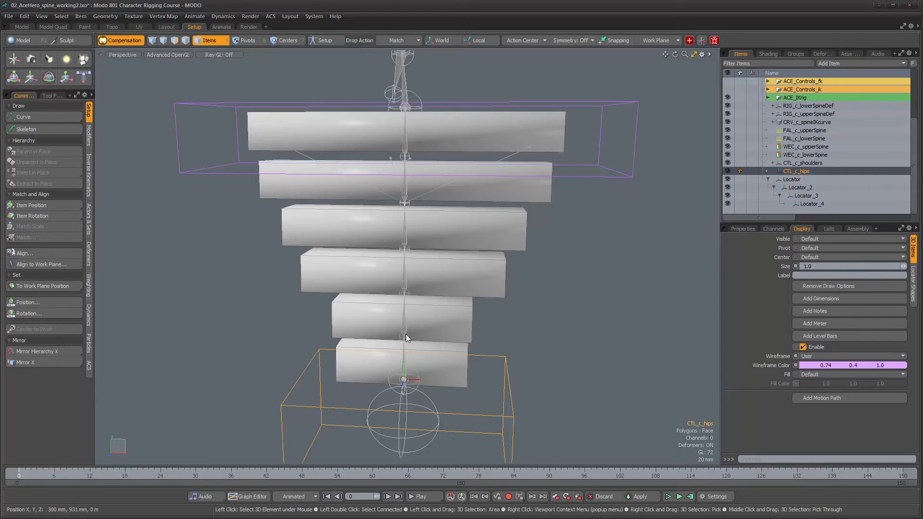
{"action": "left_click_drag", "start_coordinate": [443, 321], "coordinate": [512, 302], "text": "alt"}
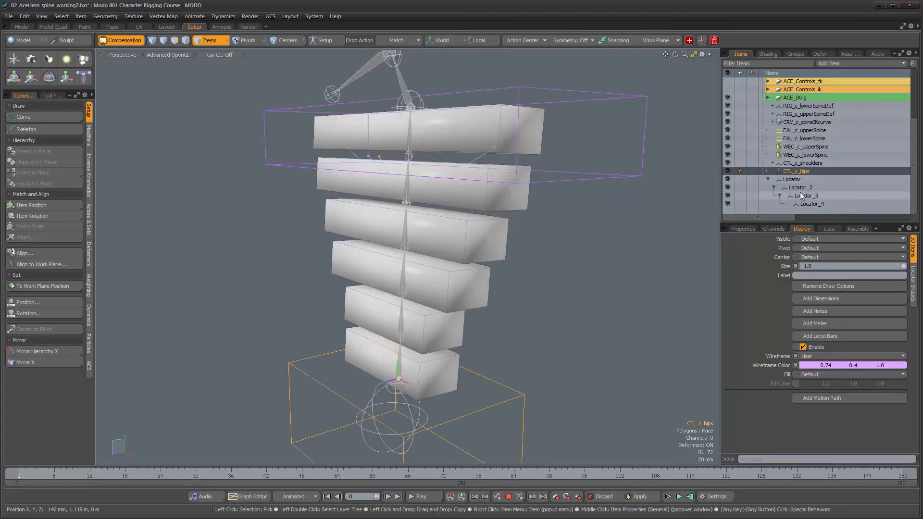
{"action": "left_click_drag", "start_coordinate": [457, 331], "coordinate": [426, 341], "text": "alt"}
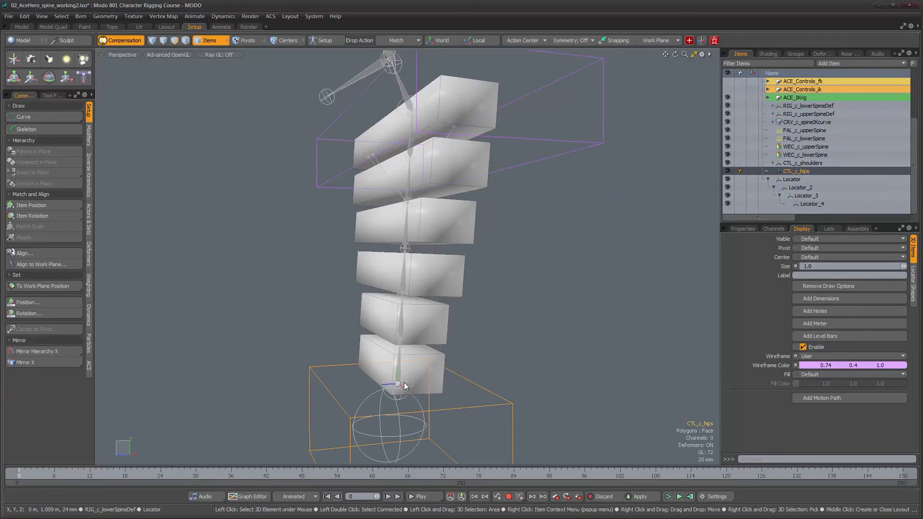
{"action": "left_click_drag", "start_coordinate": [442, 387], "coordinate": [399, 378], "text": "alt"}
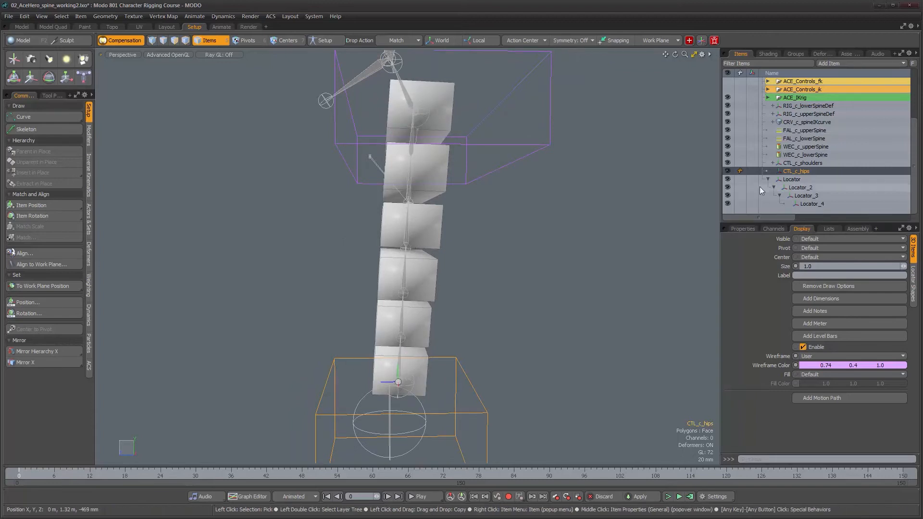
{"action": "left_click_drag", "start_coordinate": [529, 226], "coordinate": [513, 247], "text": "alt"}
{"action": "left_click_drag", "start_coordinate": [417, 98], "coordinate": [500, 319], "text": "alt"}
{"action": "right_click_drag", "start_coordinate": [500, 319], "coordinate": [435, 278], "text": "alt"}
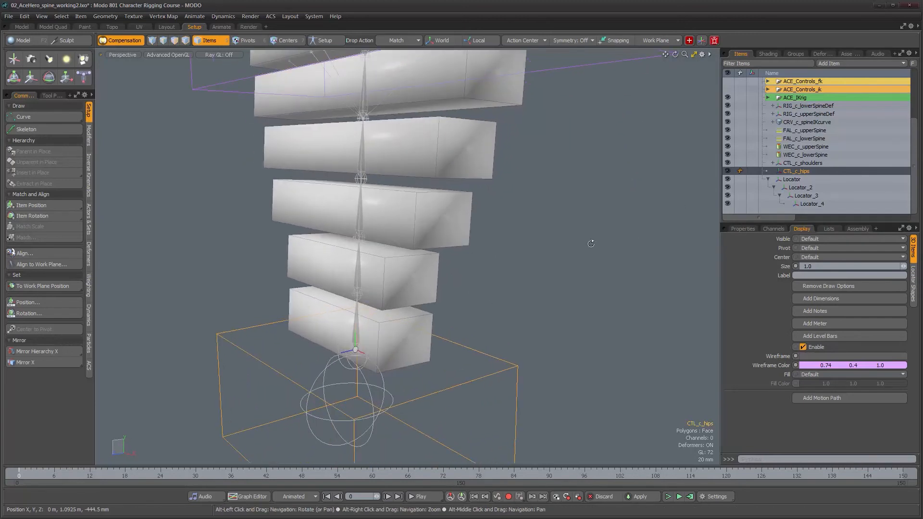
{"action": "left_click_drag", "start_coordinate": [536, 254], "coordinate": [549, 255], "text": "alt"}
{"action": "right_click_drag", "start_coordinate": [550, 256], "coordinate": [548, 274], "text": "alt"}
{"action": "middle_click_drag", "start_coordinate": [548, 274], "coordinate": [549, 294], "text": "alt"}
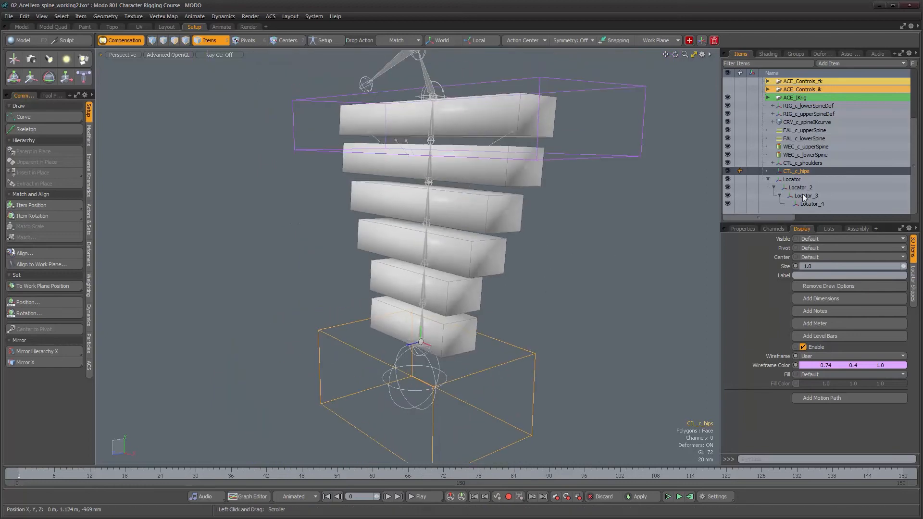
Add one more unparented locator and match it to RIG_c_lowerSpineDef at the base of the spine
{"action": "left_click", "coordinate": [823, 209]}
{"action": "key", "text": "n"}
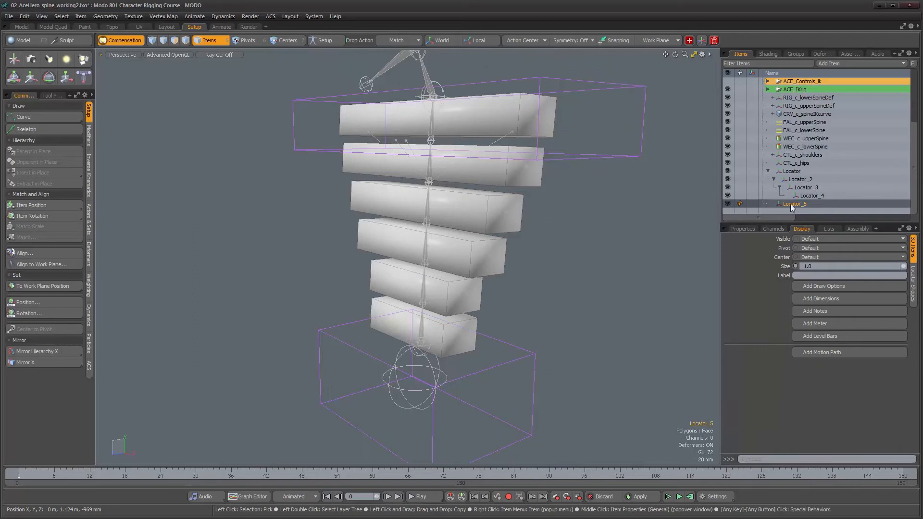
{"action": "left_click_drag", "start_coordinate": [579, 256], "coordinate": [593, 259], "text": "alt"}
{"action": "right_click_drag", "start_coordinate": [469, 294], "coordinate": [582, 284], "text": "alt"}
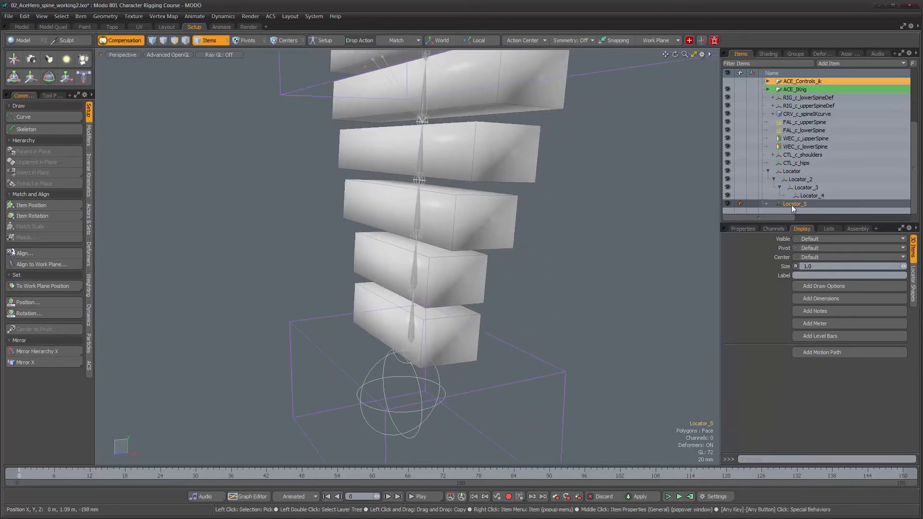
{"action": "key", "text": "w"}
{"action": "mouse_move", "coordinate": [485, 369]}
{"action": "left_mouse_down", "text": "alt"}
{"action": "mouse_move", "coordinate": [568, 368]}
{"action": "mouse_move", "coordinate": [471, 368]}
{"action": "left_mouse_up", "text": "alt"}
{"action": "right_click_drag", "start_coordinate": [470, 369], "coordinate": [423, 212], "text": "alt"}
{"action": "left_click_drag", "start_coordinate": [512, 319], "coordinate": [462, 294], "text": "alt"}
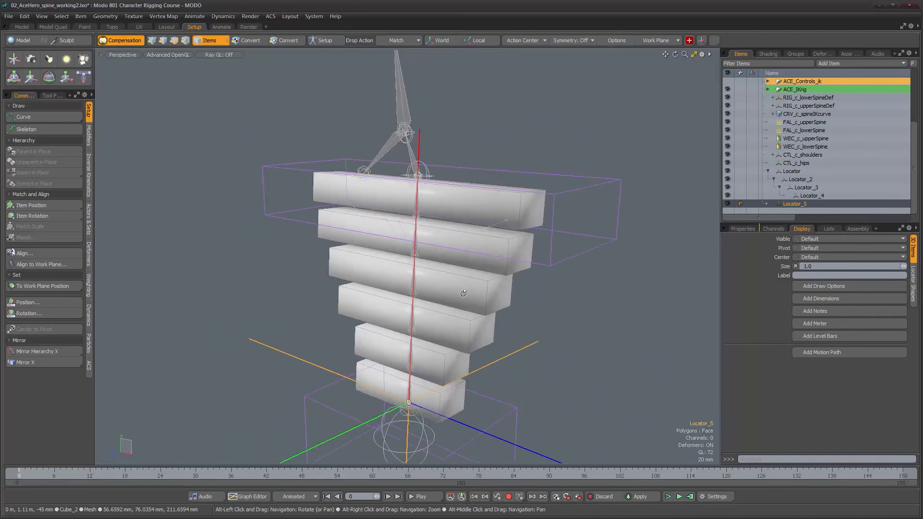
With Compensation off, direction-constrain the new base locator to RIG_c_upperSpineDef and open the constraint's properties
{"action": "left_click_drag", "start_coordinate": [437, 236], "coordinate": [395, 224], "text": "alt"}
{"action": "right_click_drag", "start_coordinate": [426, 185], "coordinate": [456, 173], "text": "alt"}
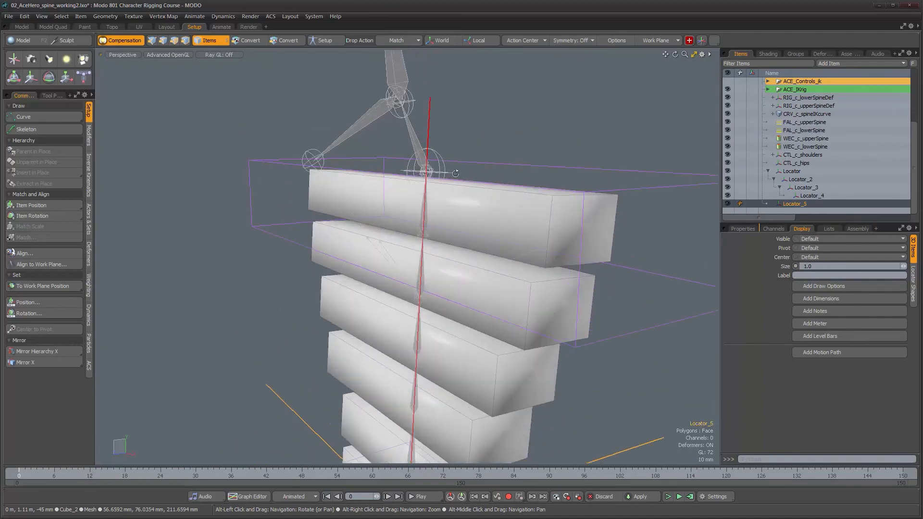
{"action": "left_click", "coordinate": [444, 169], "text": "shift"}
{"action": "left_click_drag", "start_coordinate": [492, 185], "coordinate": [450, 164], "text": "alt"}
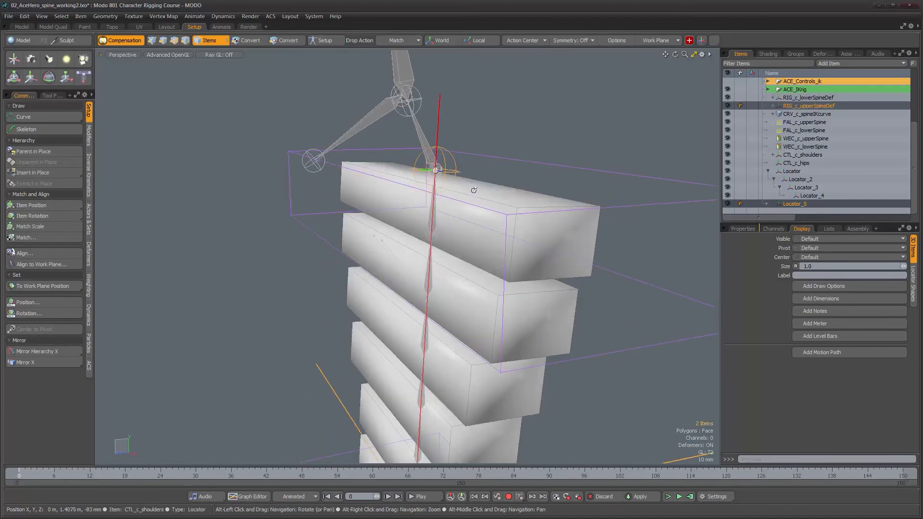
{"action": "left_click", "coordinate": [126, 42]}
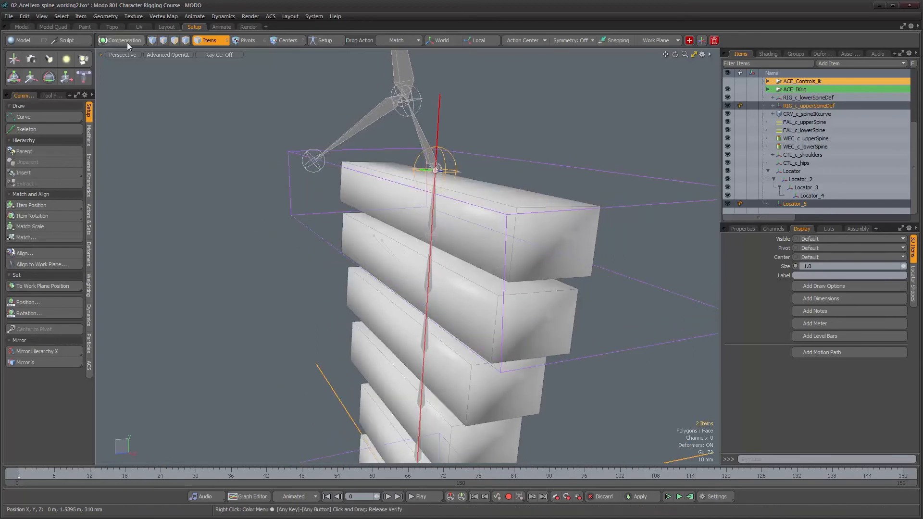
{"action": "left_click", "coordinate": [89, 138]}
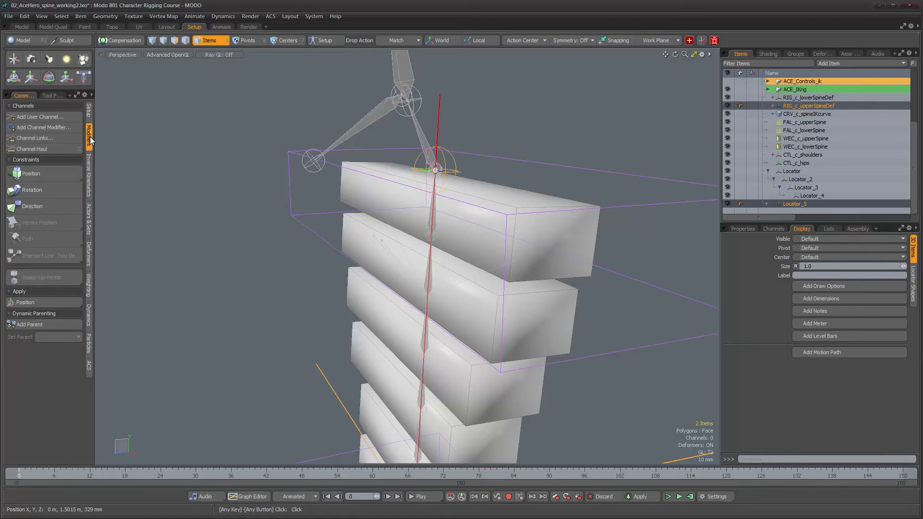
{"action": "left_click", "coordinate": [60, 210]}
{"action": "left_click_drag", "start_coordinate": [321, 305], "coordinate": [418, 310], "text": "alt"}
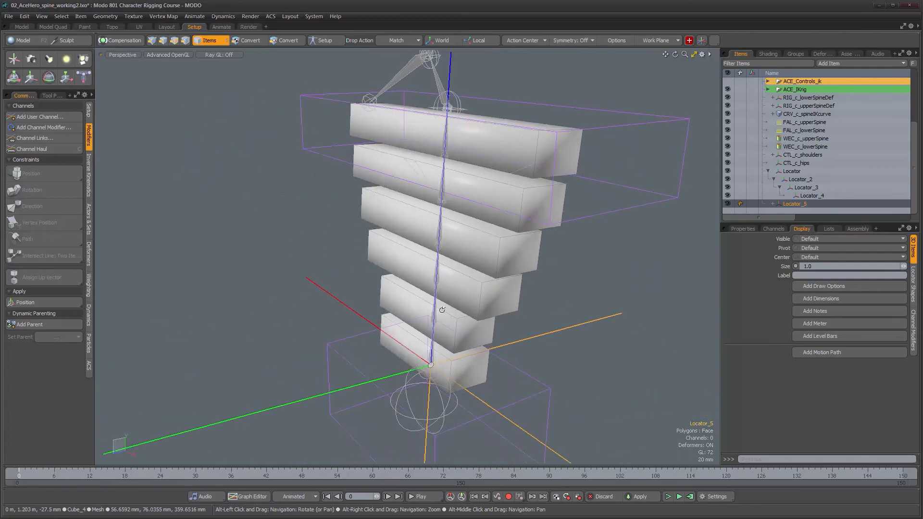
{"action": "left_click", "coordinate": [742, 228]}
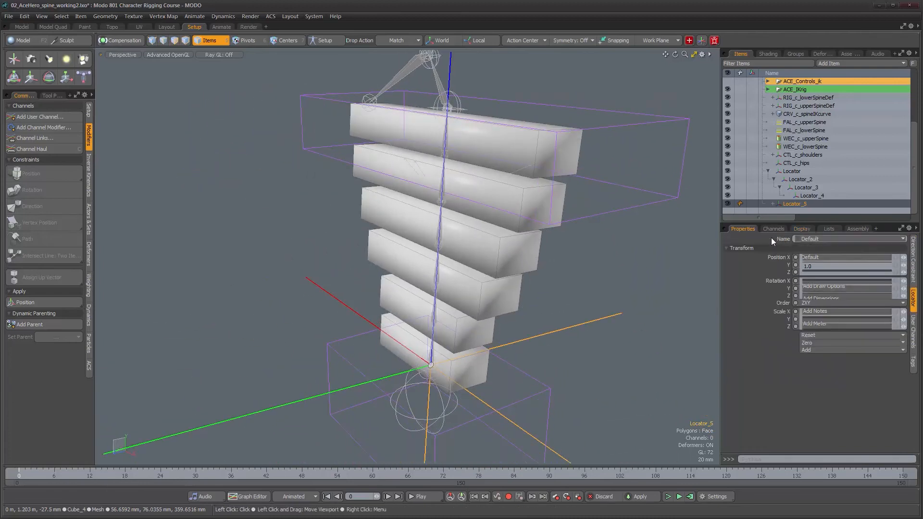
{"action": "left_click", "coordinate": [912, 255]}
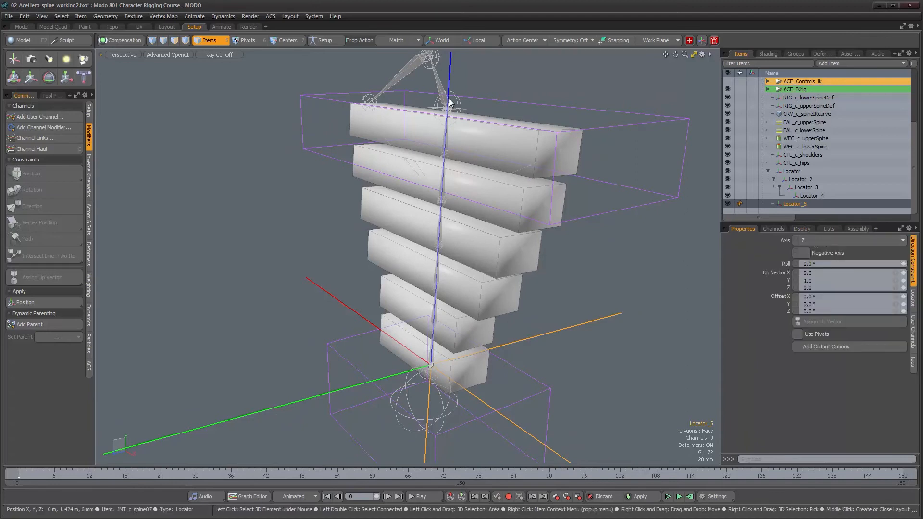
Set the direction constraint's axis to Y on the base locator and check its alignment up the spine
{"action": "left_click_drag", "start_coordinate": [399, 255], "coordinate": [388, 253], "text": "alt"}
{"action": "left_click", "coordinate": [828, 241]}
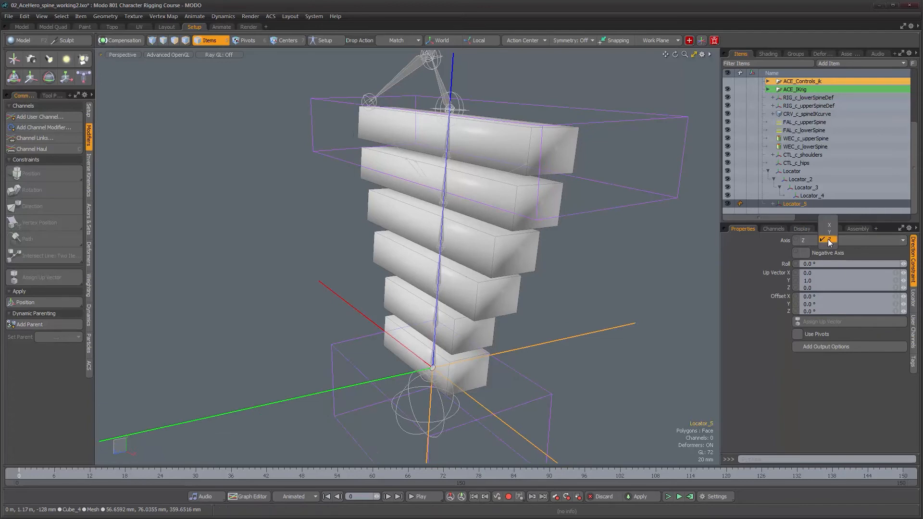
{"action": "left_click", "coordinate": [829, 233]}
{"action": "left_click_drag", "start_coordinate": [523, 311], "coordinate": [511, 271], "text": "alt"}
{"action": "left_click_drag", "start_coordinate": [404, 397], "coordinate": [436, 368], "text": "alt"}
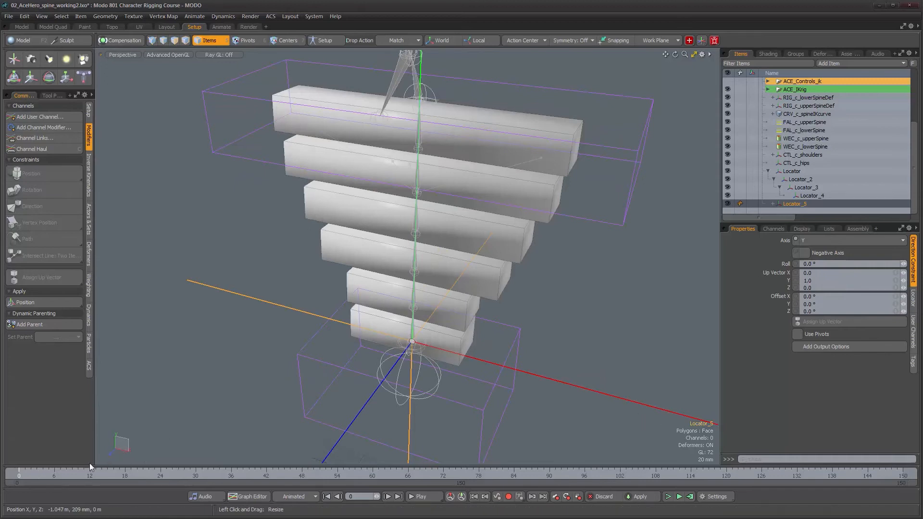
{"action": "left_click_drag", "start_coordinate": [513, 405], "coordinate": [491, 343], "text": "alt"}
{"action": "right_click_drag", "start_coordinate": [529, 280], "coordinate": [545, 279], "text": "alt"}
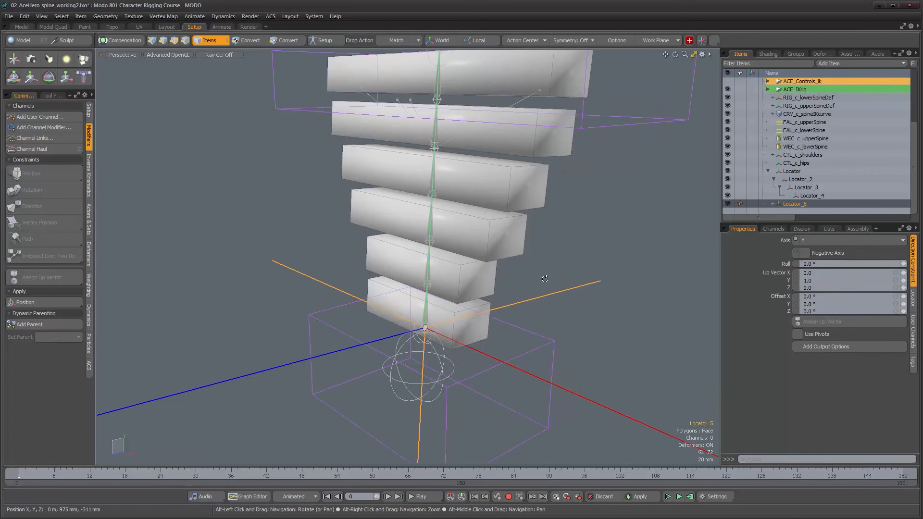
Match the root locator of the nested chain to the direction-constrained locator at the base of the spine
{"action": "left_click", "coordinate": [792, 171]}
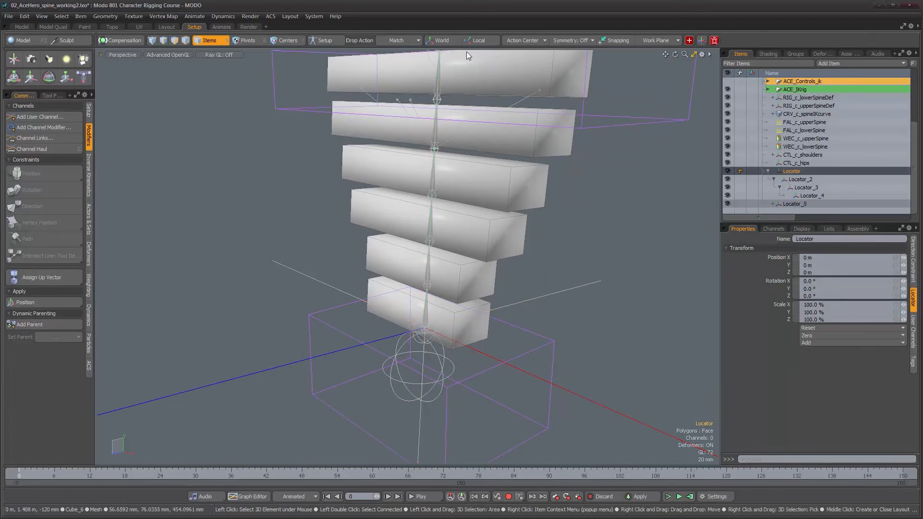
{"action": "key", "text": "p"}
{"action": "left_click", "coordinate": [391, 242]}
{"action": "left_click_drag", "start_coordinate": [495, 331], "coordinate": [543, 353], "text": "alt"}
Delete the direction-constrained helper Locator_5 and check the root locator's alignment along the spine
{"action": "left_click", "coordinate": [797, 202]}
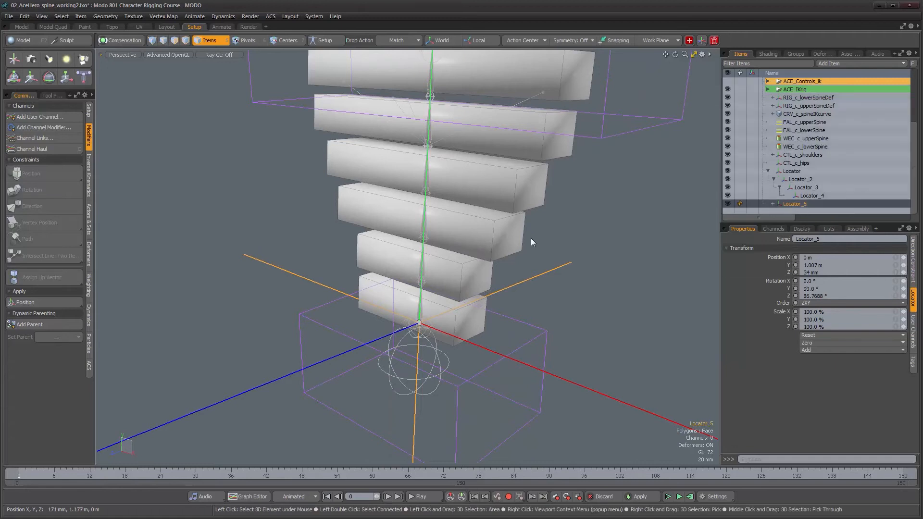
{"action": "key", "text": "Delete"}
{"action": "left_click", "coordinate": [569, 381]}
{"action": "left_click_drag", "start_coordinate": [570, 381], "coordinate": [522, 322], "text": "alt"}
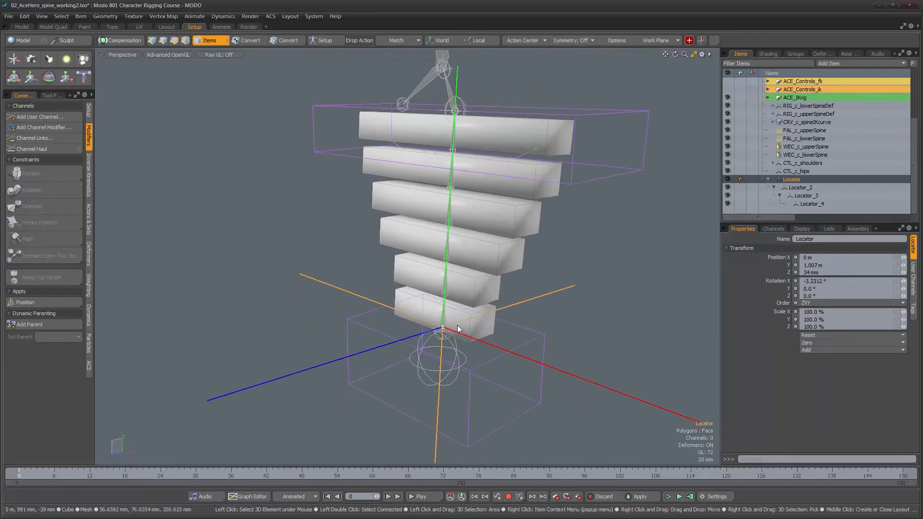
{"action": "left_click_drag", "start_coordinate": [483, 195], "coordinate": [436, 277], "text": "alt"}
{"action": "left_click_drag", "start_coordinate": [453, 205], "coordinate": [531, 275], "text": "alt"}
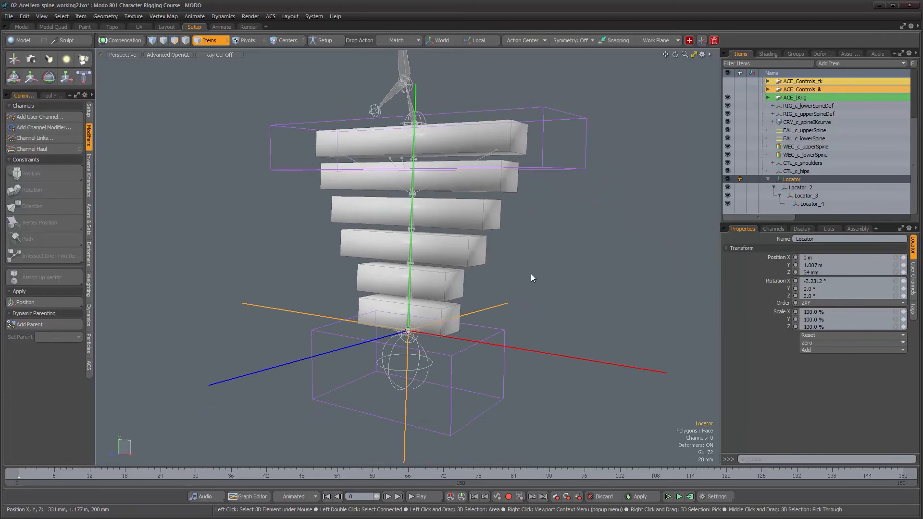
Show the schematic, select RIG_c_lowerSpineDef and RIG_c_upperSpineDef, and frame their nodes with free space beside them
{"action": "key", "text": "KP_0"}
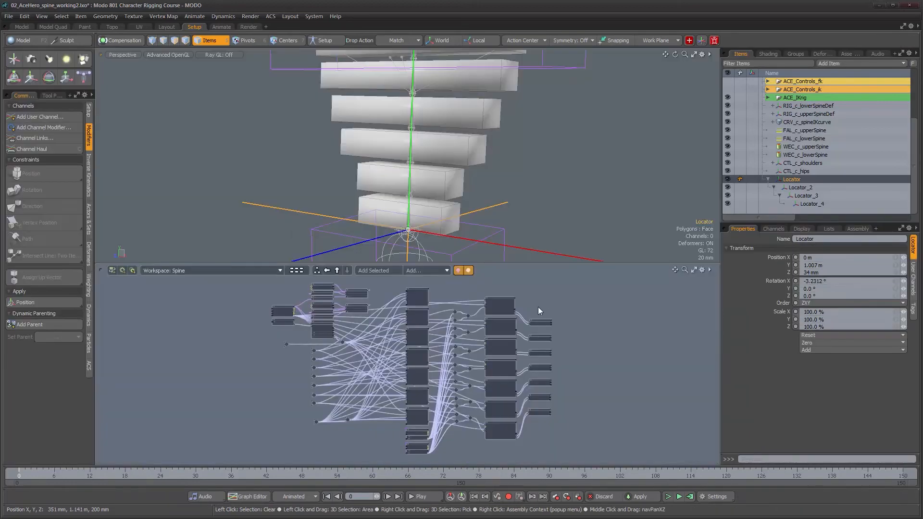
{"action": "mouse_move", "coordinate": [548, 328]}
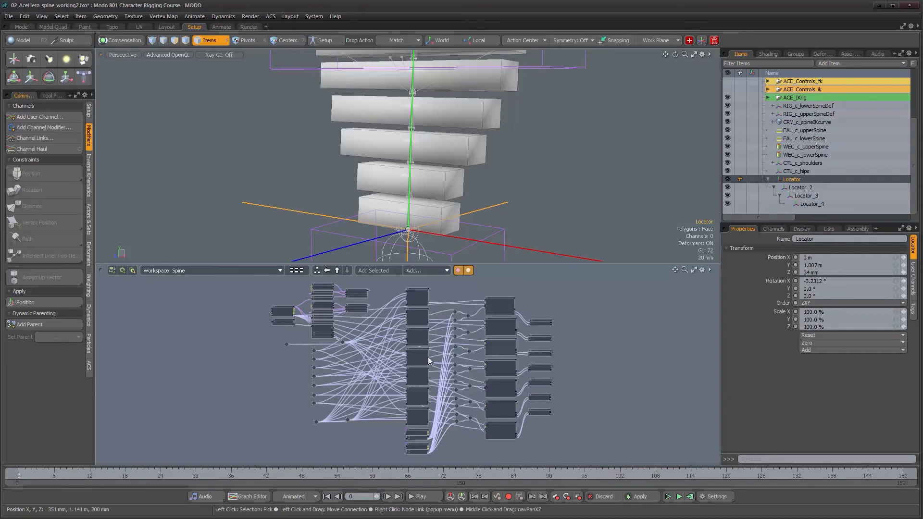
{"action": "left_click_drag", "start_coordinate": [432, 244], "coordinate": [426, 244], "text": "alt"}
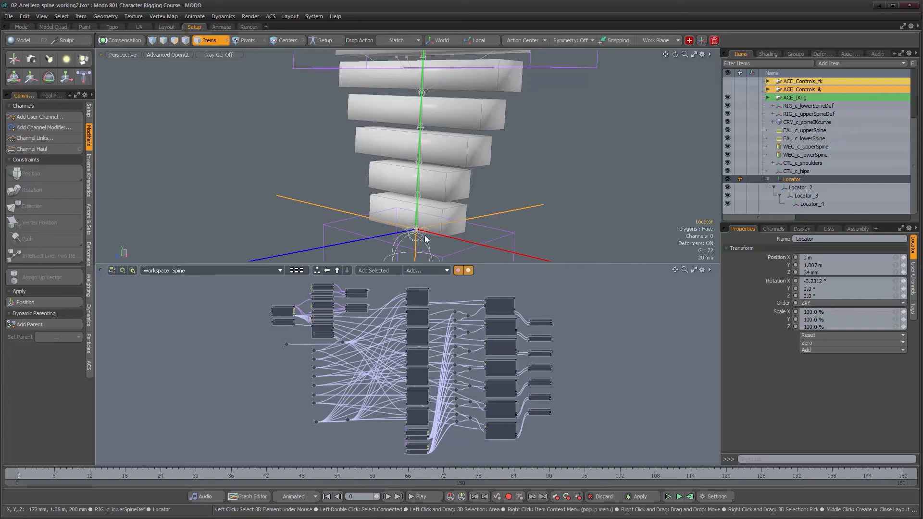
{"action": "left_click", "coordinate": [423, 239]}
{"action": "left_click_drag", "start_coordinate": [426, 243], "coordinate": [441, 115], "text": "alt"}
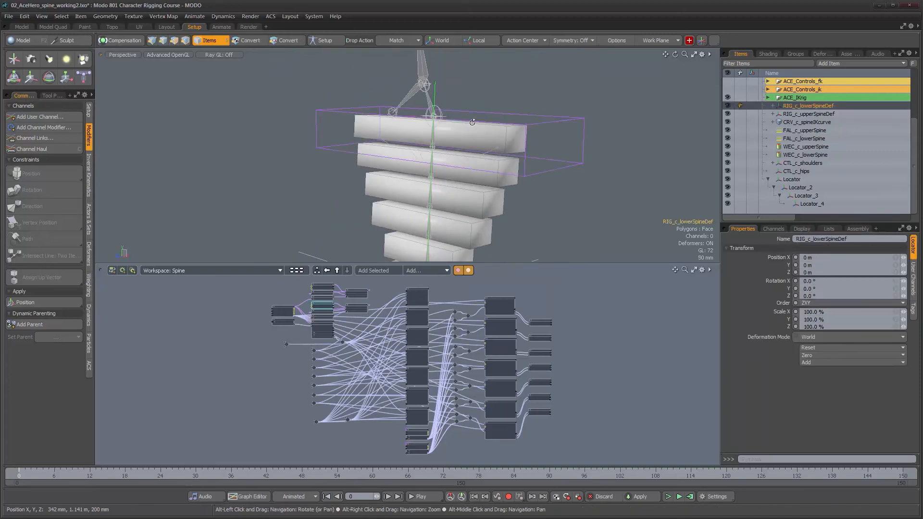
{"action": "left_click", "coordinate": [441, 116], "text": "shift"}
{"action": "left_click_drag", "start_coordinate": [468, 173], "coordinate": [482, 181], "text": "alt"}
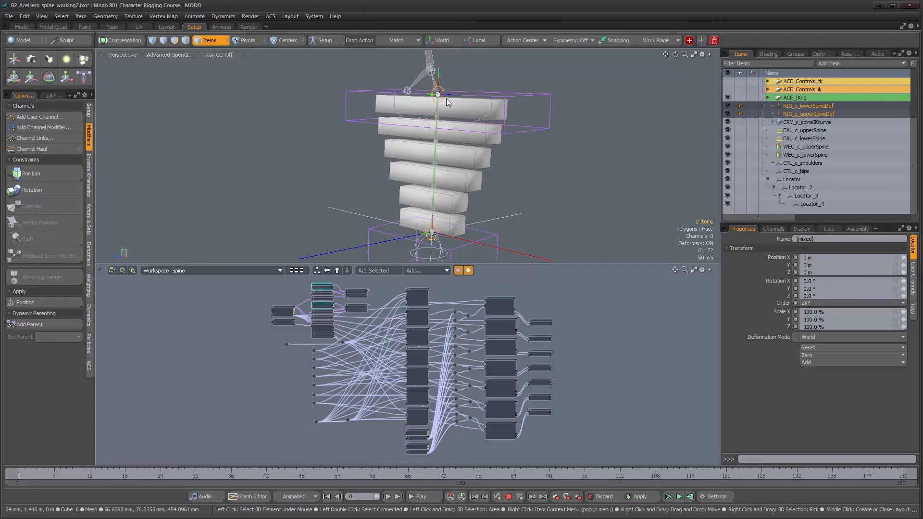
{"action": "key", "text": "alt"}
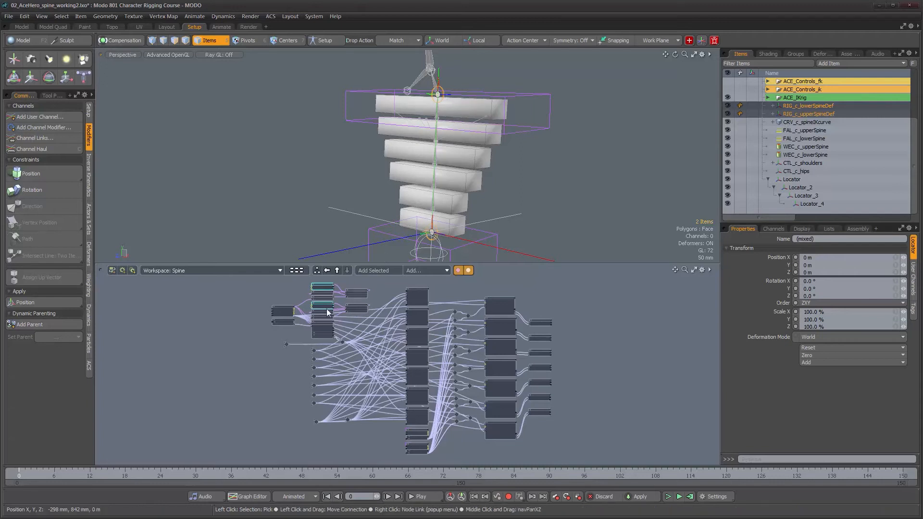
{"action": "right_click_drag", "start_coordinate": [321, 304], "coordinate": [436, 367], "text": "alt"}
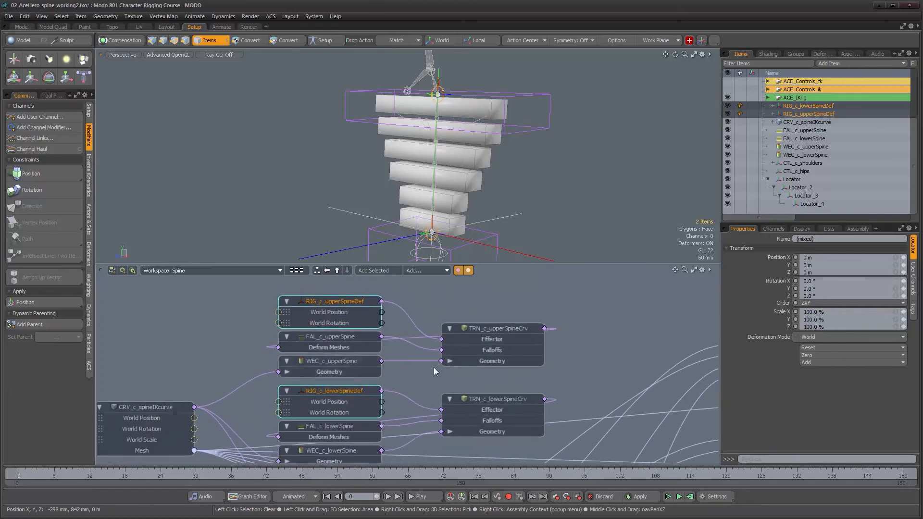
{"action": "left_click_drag", "start_coordinate": [436, 368], "coordinate": [348, 364], "text": "alt"}
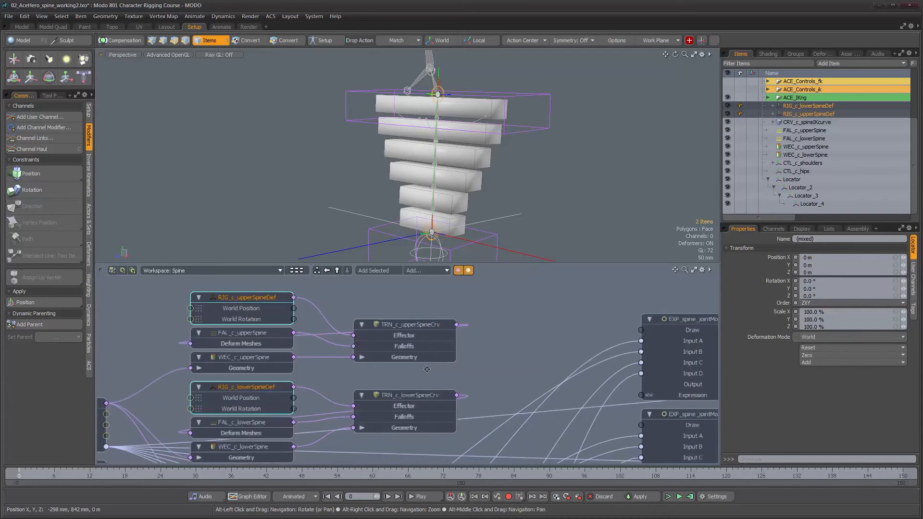
Add a Measure Distance channel modifier to the Spine workspace and place it beside the upper spine nodes
{"action": "left_click", "coordinate": [439, 270]}
{"action": "mouse_move", "coordinate": [491, 325]}
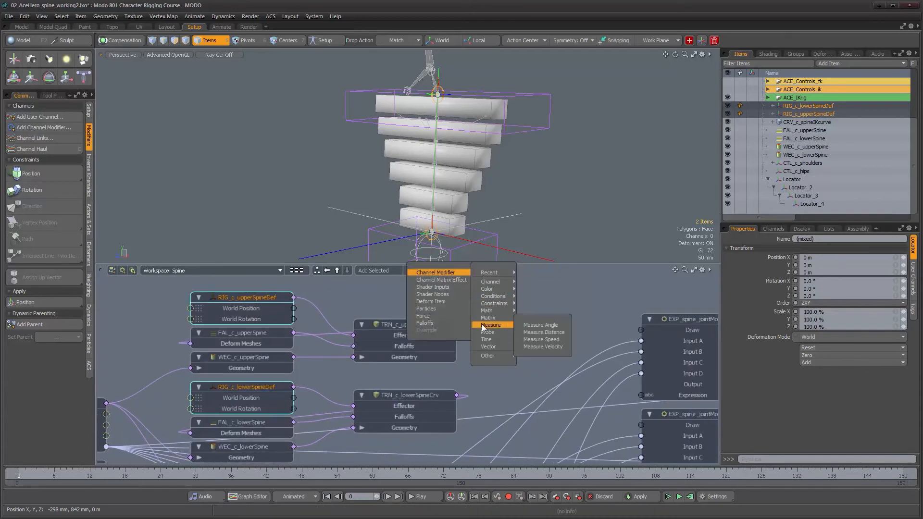
{"action": "left_click", "coordinate": [548, 334]}
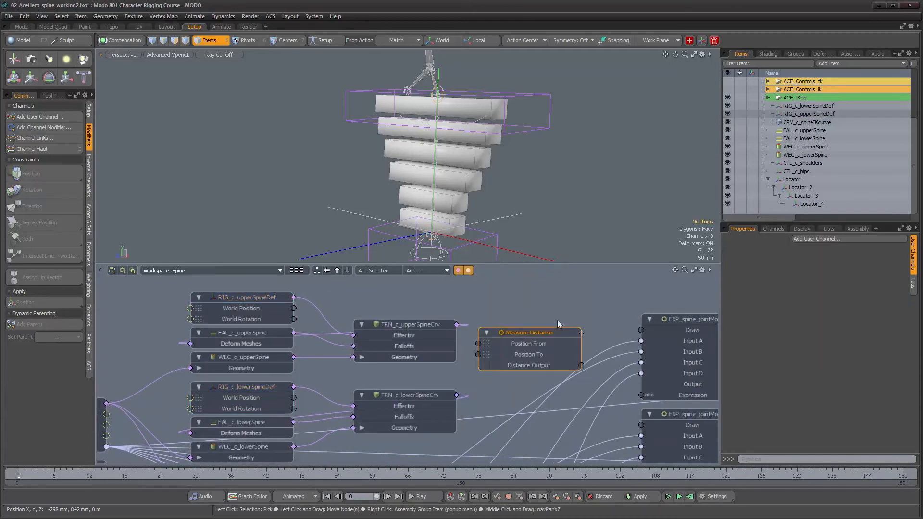
{"action": "left_click_drag", "start_coordinate": [579, 301], "coordinate": [579, 298]}
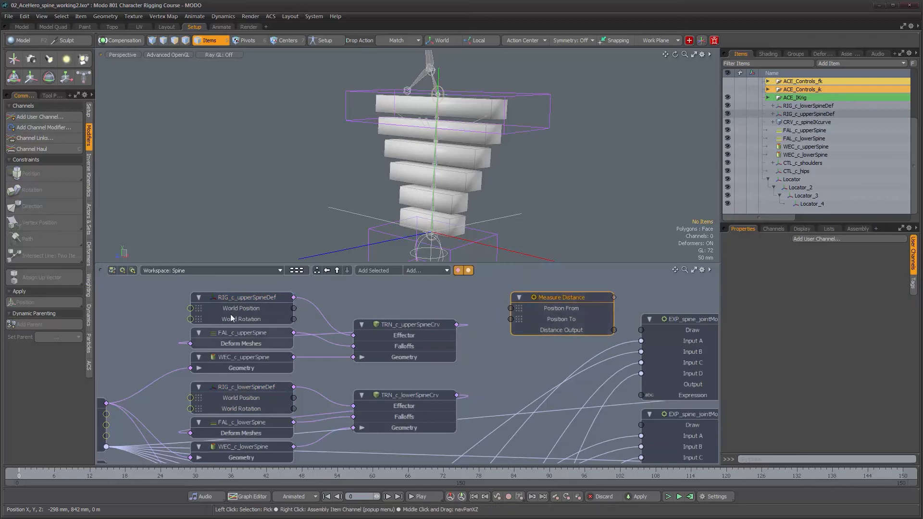
Connect the World Position of RIG_c_upperSpineDef to Position From and that of RIG_c_lowerSpineDef to Position To on Measure Distance
{"action": "left_click_drag", "start_coordinate": [295, 308], "coordinate": [512, 308]}
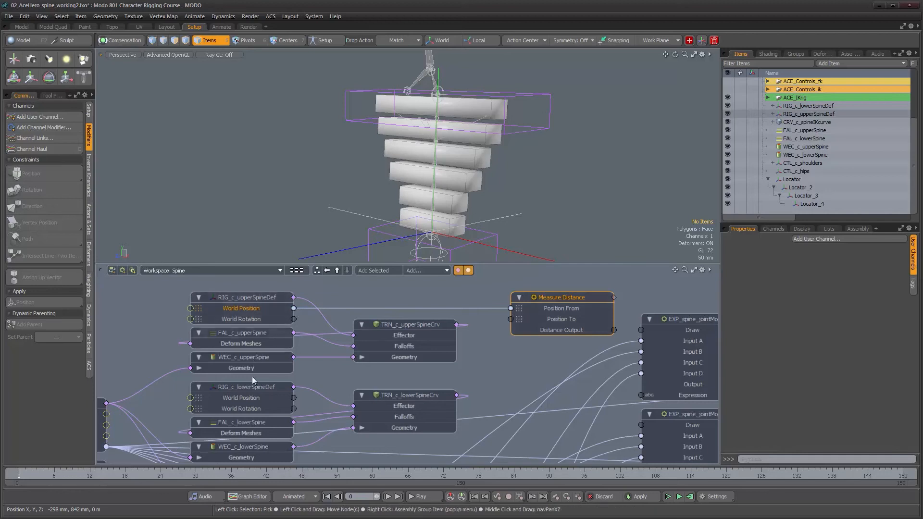
{"action": "left_click", "coordinate": [253, 400]}
{"action": "left_click_drag", "start_coordinate": [294, 398], "coordinate": [511, 319]}
Read the Measure Distance node's distance output and work out a third of it with the calculator
{"action": "left_click", "coordinate": [572, 298]}
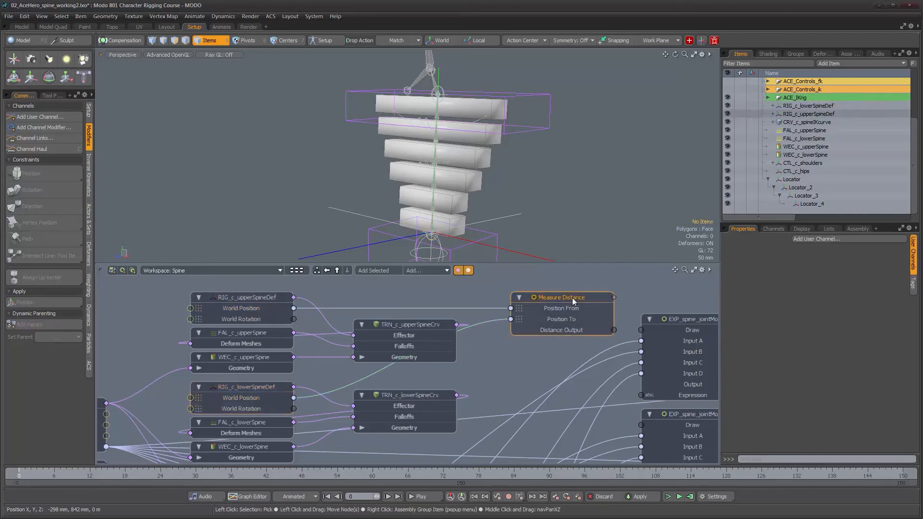
{"action": "left_click", "coordinate": [773, 229]}
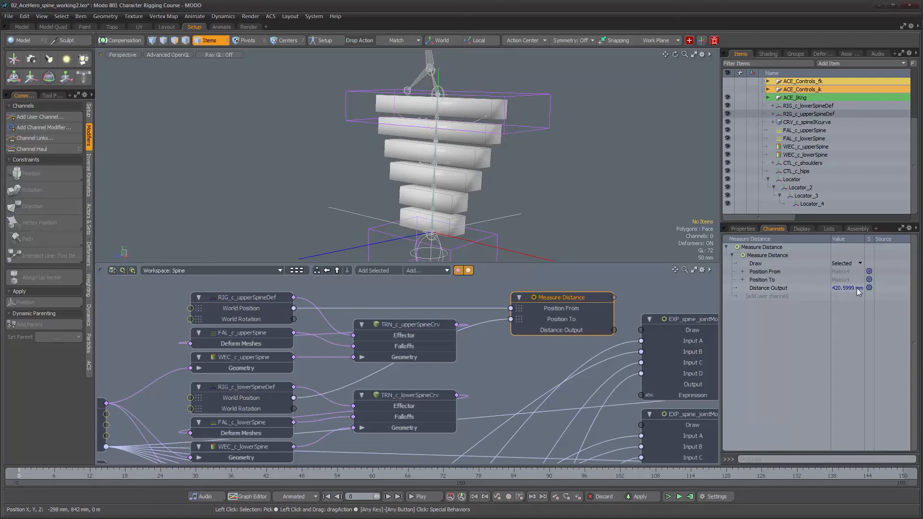
{"action": "left_click_drag", "start_coordinate": [922, 269], "coordinate": [780, 312]}
{"action": "type", "text": "420.63"}
{"action": "key", "text": "Return"}
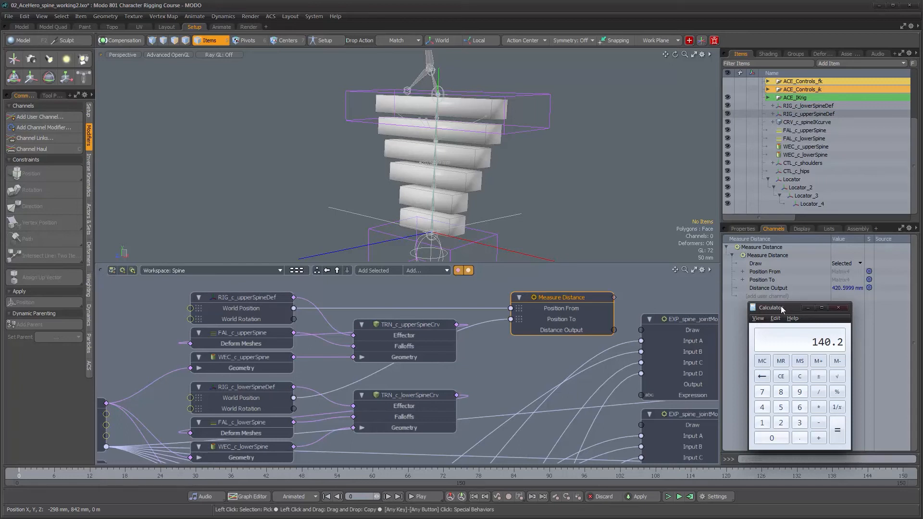
{"action": "left_click_drag", "start_coordinate": [777, 308], "coordinate": [922, 310]}
Return to the full 3D view and set Locator_2's Position Y to 140.2 mm
{"action": "left_click_drag", "start_coordinate": [498, 238], "coordinate": [490, 238], "text": "alt"}
{"action": "key", "text": "ctrl+space"}
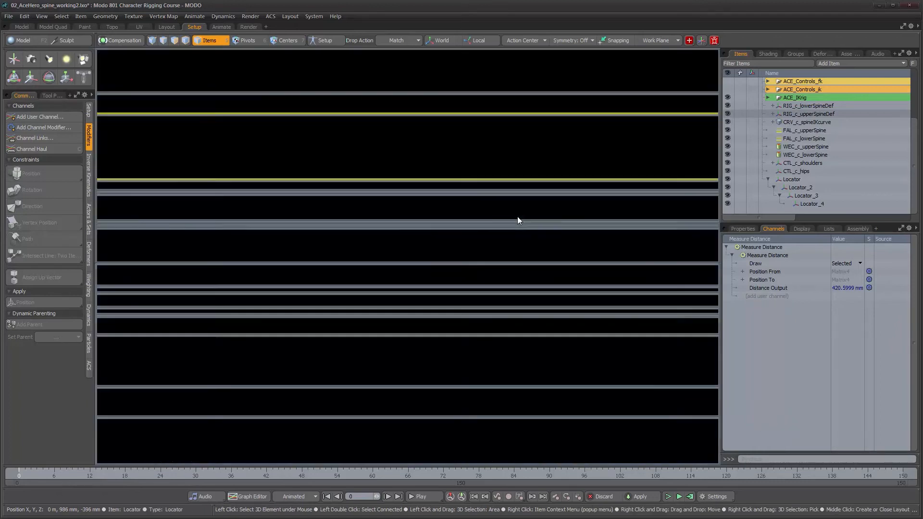
{"action": "left_click", "coordinate": [798, 188]}
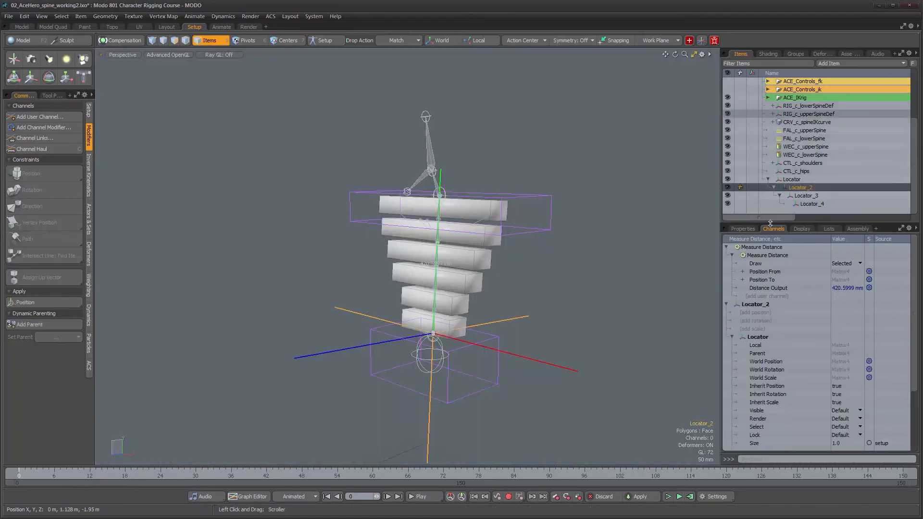
{"action": "left_click", "coordinate": [744, 229]}
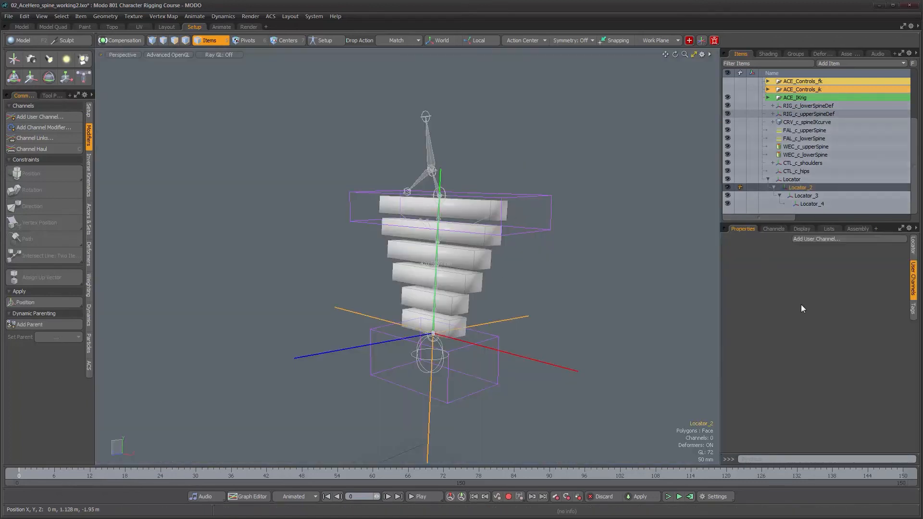
{"action": "left_click", "coordinate": [913, 245]}
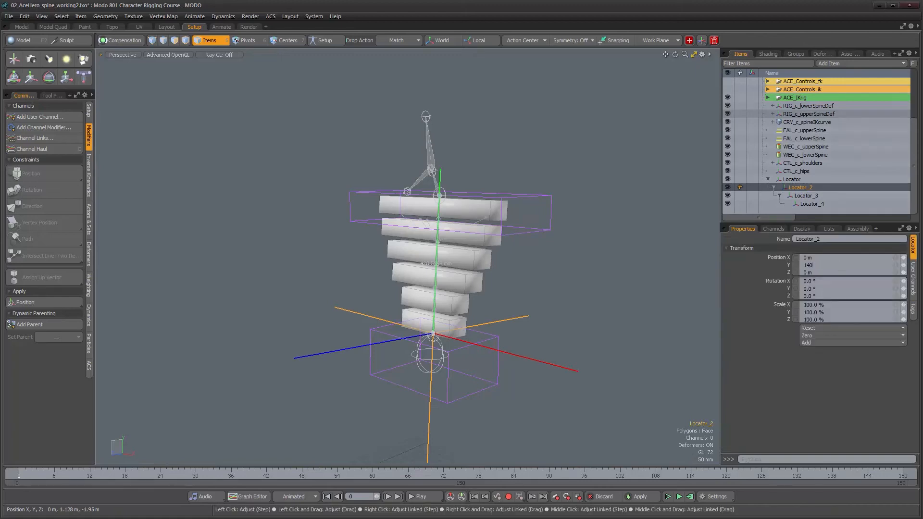
{"action": "key", "text": "Return"}
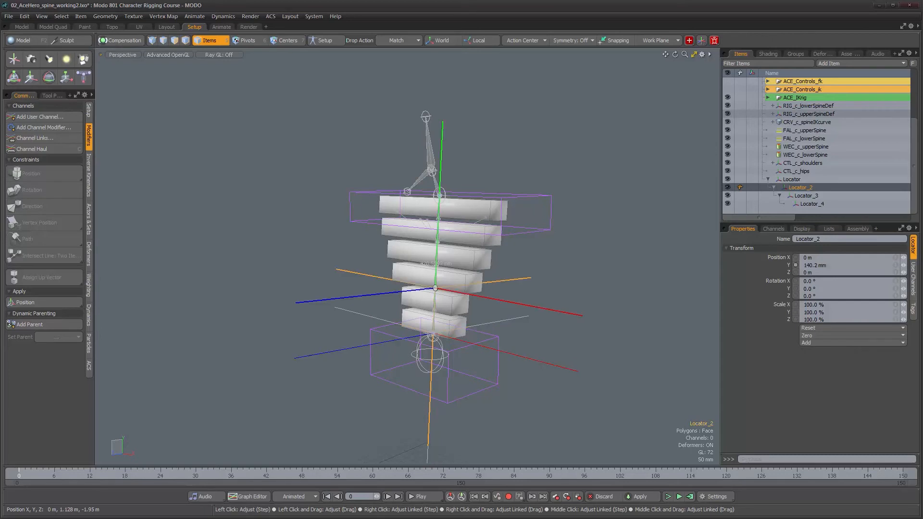
Set Position Y to 140.2 mm on both Locator_3 and Locator_4
{"action": "left_click", "coordinate": [800, 195]}
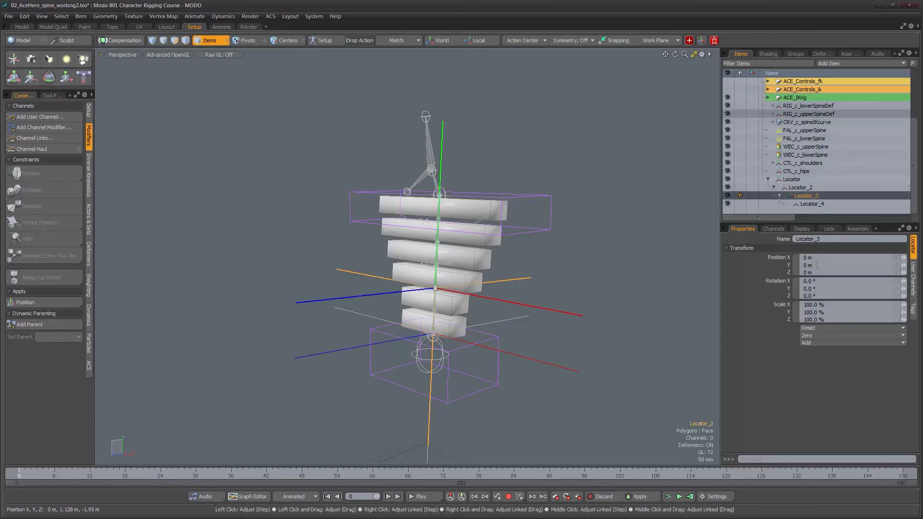
{"action": "key", "text": "Return"}
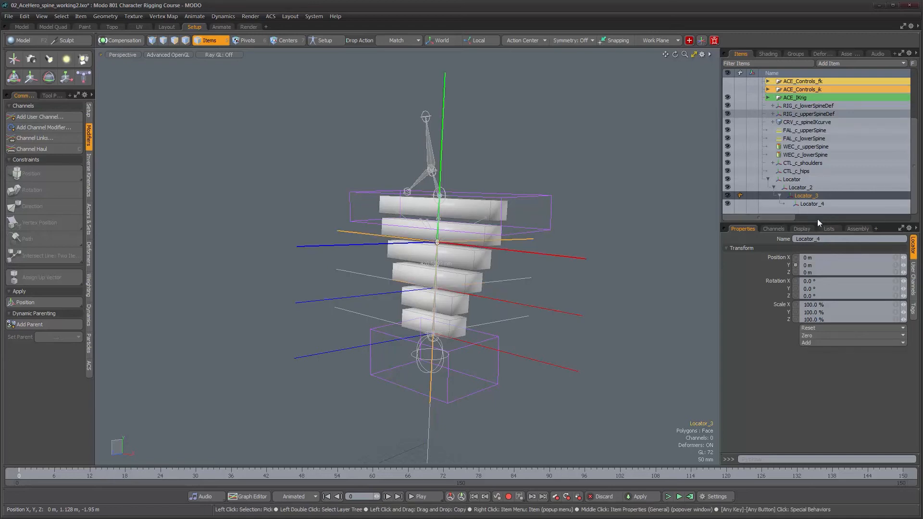
{"action": "left_click", "coordinate": [812, 204]}
{"action": "left_click", "coordinate": [817, 266]}
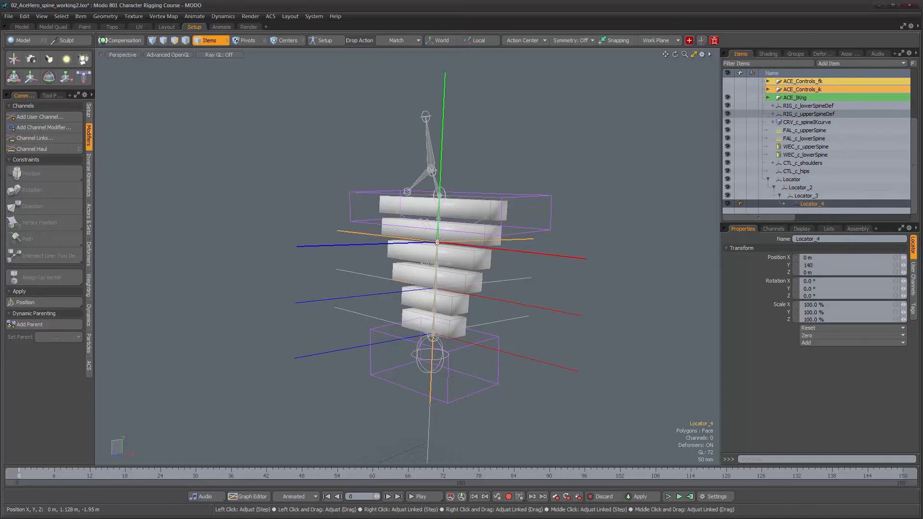
{"action": "key", "text": "Return"}
{"action": "left_click_drag", "start_coordinate": [551, 291], "coordinate": [618, 268], "text": "alt"}
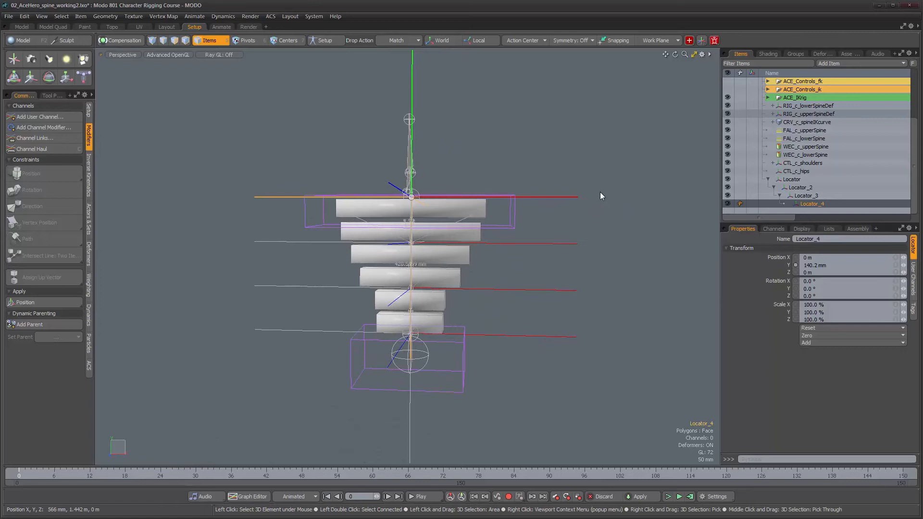
Select all four chained locators and give them a custom, non-solid Sphere shape with the Replace style
{"action": "left_click_drag", "start_coordinate": [600, 192], "coordinate": [546, 352], "text": "alt"}
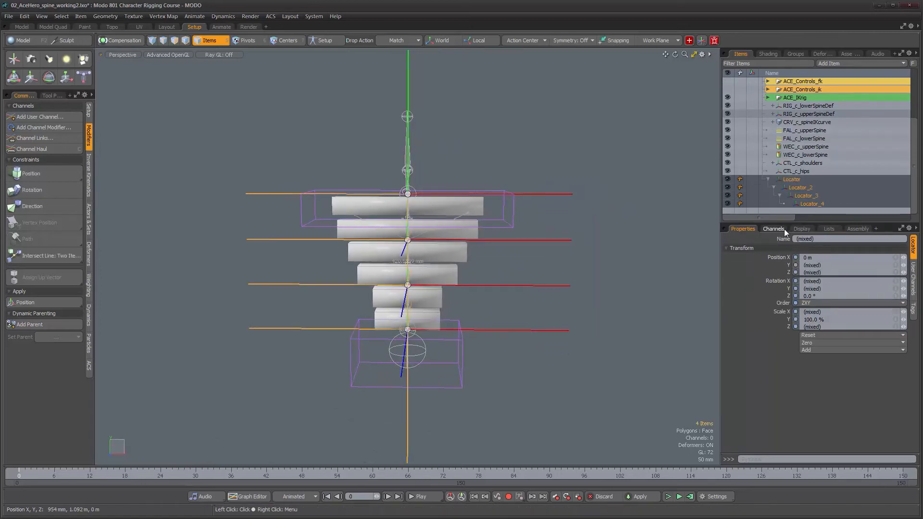
{"action": "left_click", "coordinate": [801, 229]}
{"action": "left_click", "coordinate": [913, 288]}
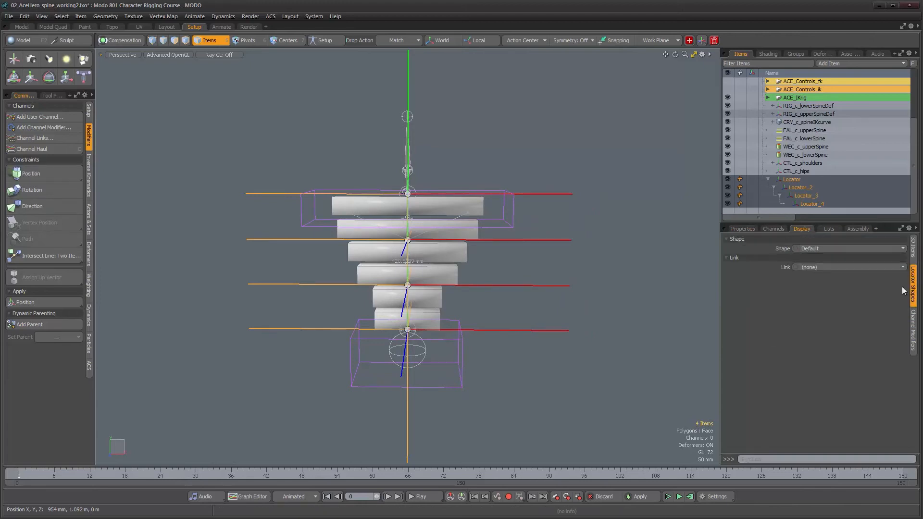
{"action": "left_click", "coordinate": [827, 249]}
{"action": "left_click", "coordinate": [828, 259]}
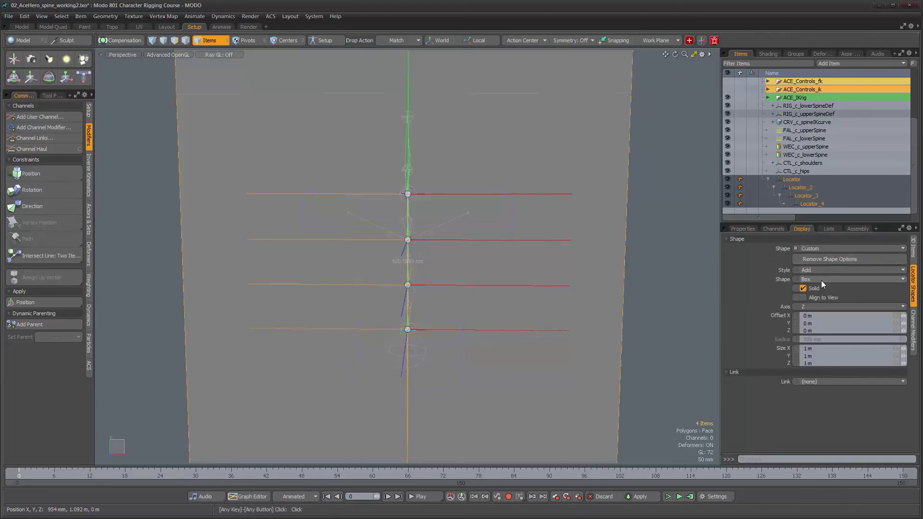
{"action": "left_click", "coordinate": [821, 280]}
{"action": "left_click", "coordinate": [823, 317]}
{"action": "left_click", "coordinate": [817, 270]}
{"action": "left_click", "coordinate": [813, 278]}
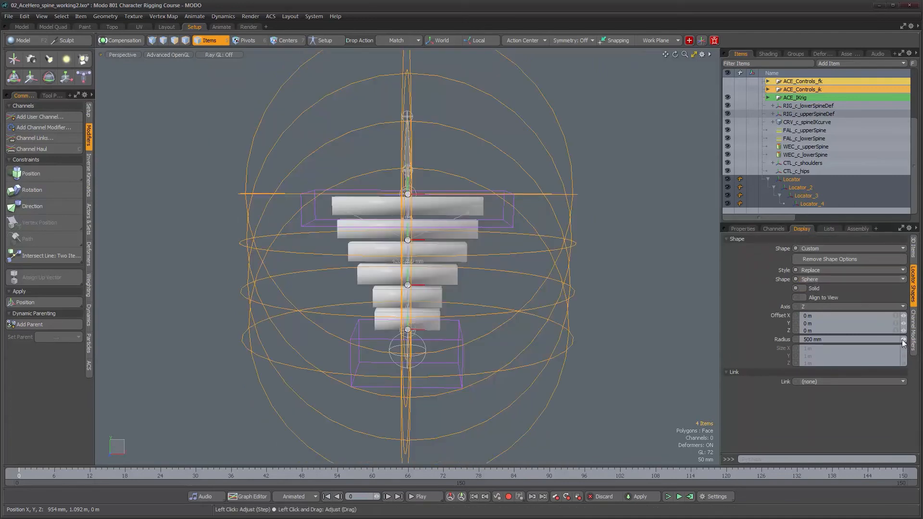
Reduce the four locators' sphere radius to about 37.8 mm and give them a user wireframe color of blue (0.0, 0.18, 1.0)
{"action": "left_click_drag", "start_coordinate": [904, 340], "coordinate": [883, 339]}
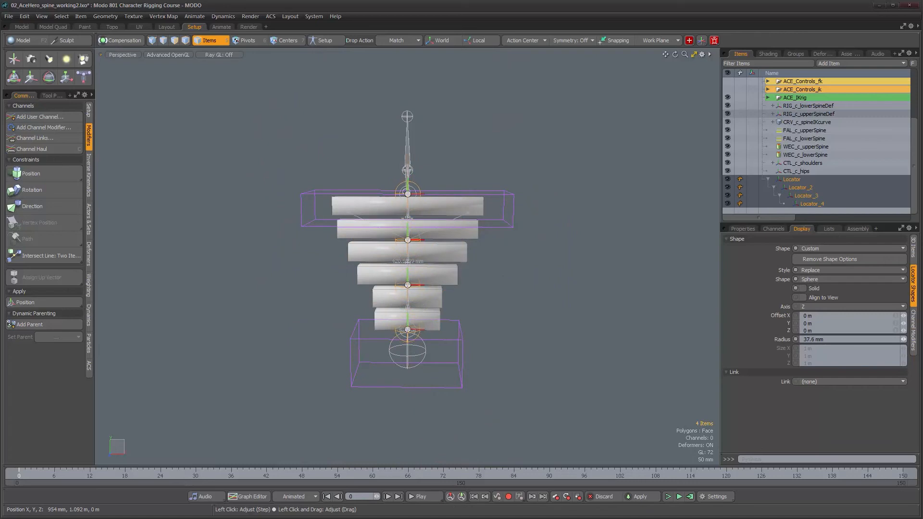
{"action": "left_click", "coordinate": [914, 246]}
{"action": "left_click", "coordinate": [831, 285]}
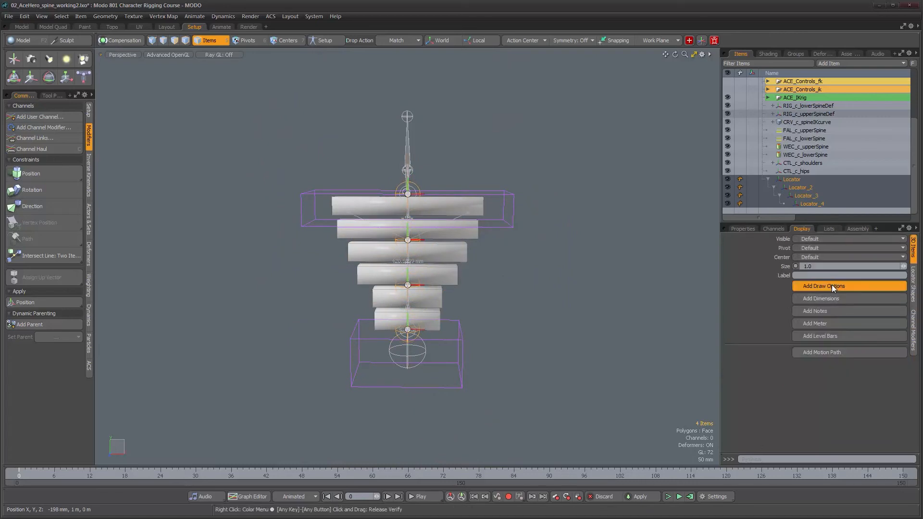
{"action": "left_click", "coordinate": [810, 356]}
{"action": "left_click", "coordinate": [813, 368]}
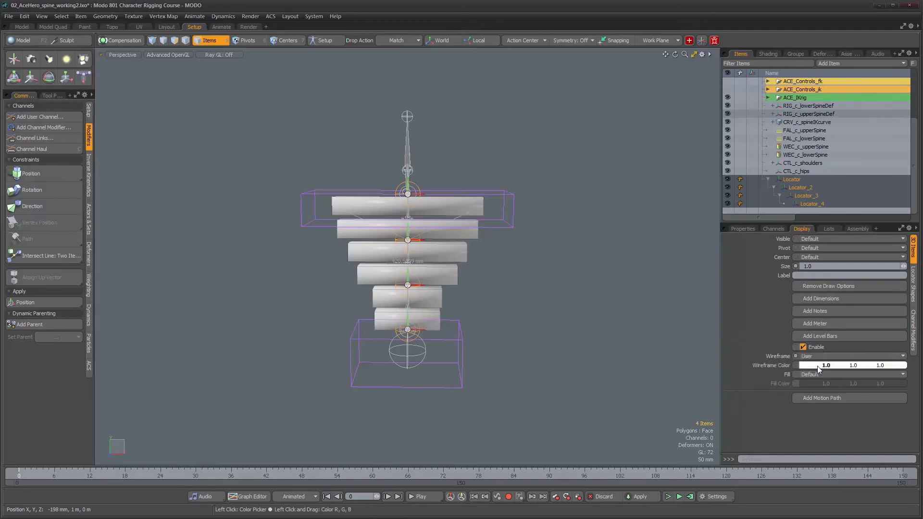
{"action": "left_click", "coordinate": [817, 365]}
{"action": "left_click_drag", "start_coordinate": [564, 358], "coordinate": [521, 352]}
{"action": "left_click", "coordinate": [565, 177]}
{"action": "mouse_move", "coordinate": [532, 268]}
{"action": "left_mouse_down", "text": "alt"}
{"action": "mouse_move", "coordinate": [524, 279]}
{"action": "mouse_move", "coordinate": [538, 279]}
{"action": "mouse_move", "coordinate": [522, 279]}
{"action": "mouse_move", "coordinate": [535, 284]}
{"action": "left_mouse_up", "text": "alt"}
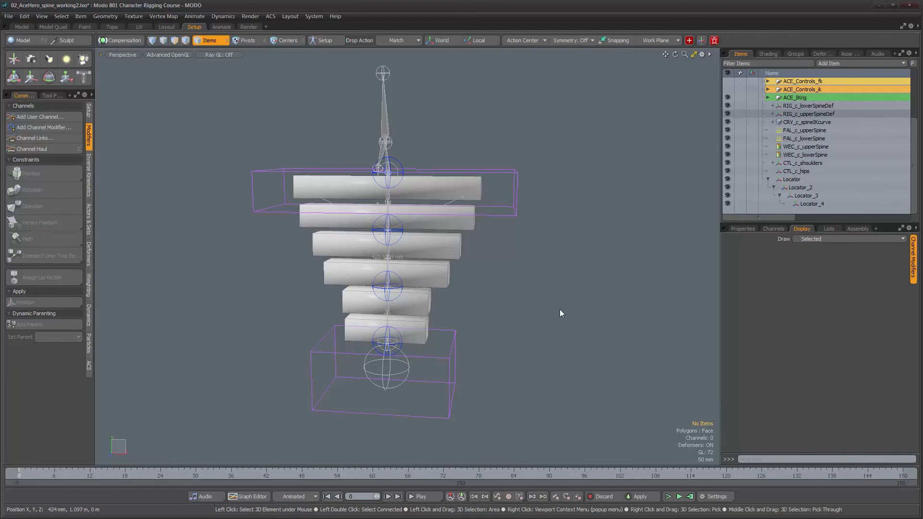
Rename the chain's root locator as RIG_c_FKspineStart
{"action": "left_click", "coordinate": [800, 181]}
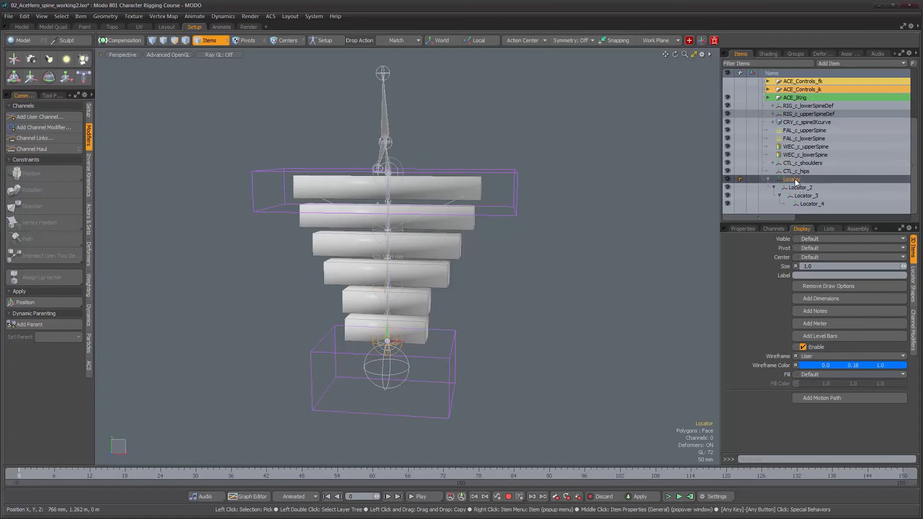
{"action": "left_click", "coordinate": [743, 229]}
{"action": "type", "text": "RIG_c_FKspineStart"}
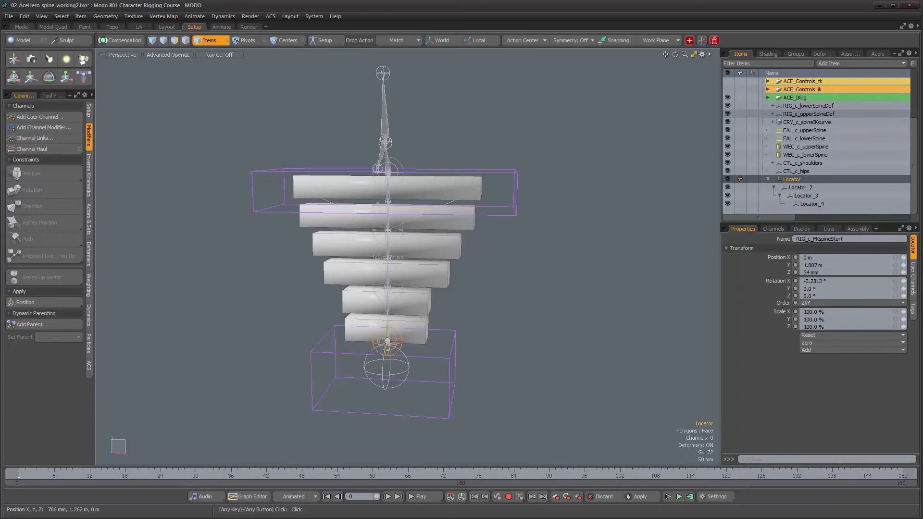
{"action": "key", "text": "Return"}
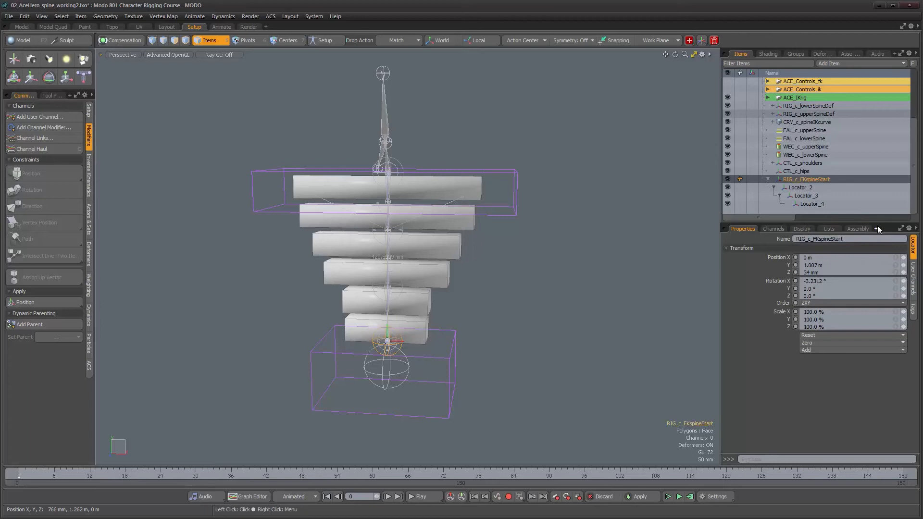
Rename Locator_4, the last in the chain, as RIG_c_FKspineEnd
{"action": "left_click", "coordinate": [812, 204]}
{"action": "left_click", "coordinate": [817, 239]}
{"action": "type", "text": "RIG_c_FKsp"}
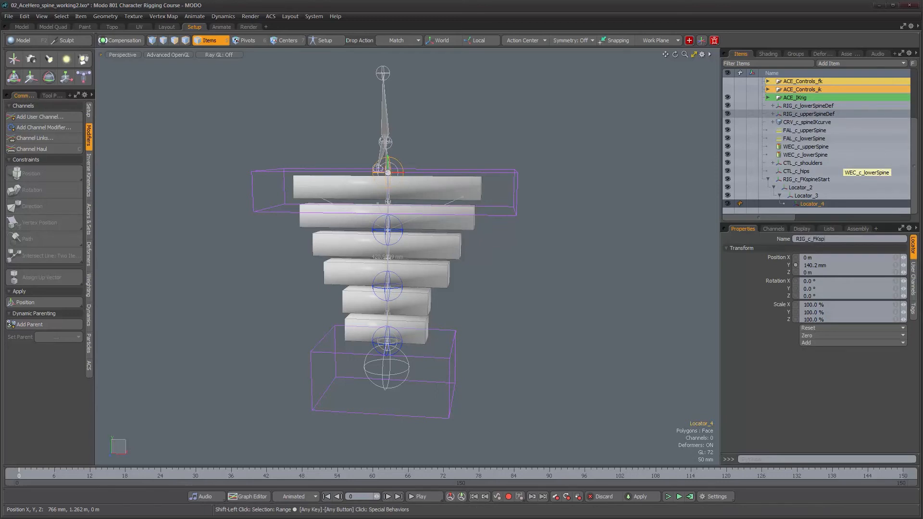
{"action": "type", "text": "ineEnd"}
{"action": "key", "text": "Return"}
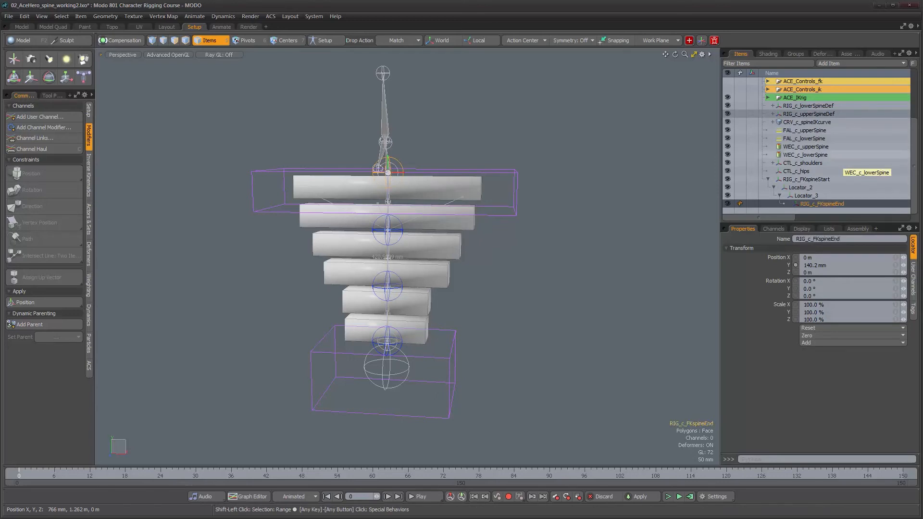
Rename Locator_2 as CTL_c_FKspine_lower and Locator_3 as CTL_c_FKspine_upper
{"action": "left_click", "coordinate": [810, 187]}
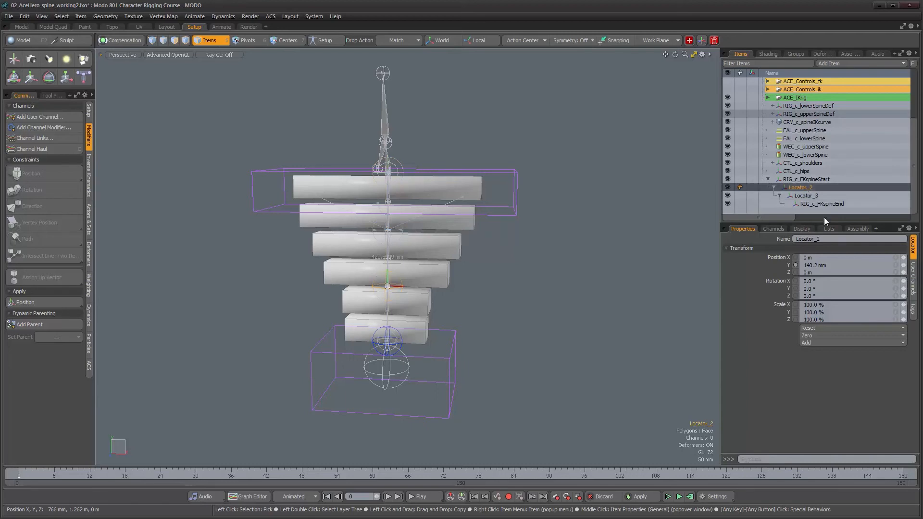
{"action": "left_click", "coordinate": [830, 238]}
{"action": "type", "text": "CTL_c_FKspine"}
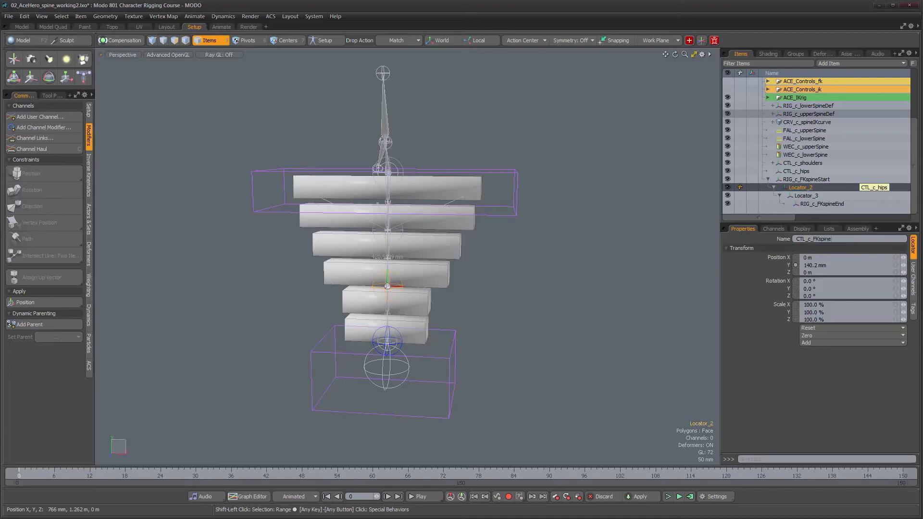
{"action": "type", "text": "_lower"}
{"action": "key", "text": "Return"}
{"action": "left_click", "coordinate": [805, 196]}
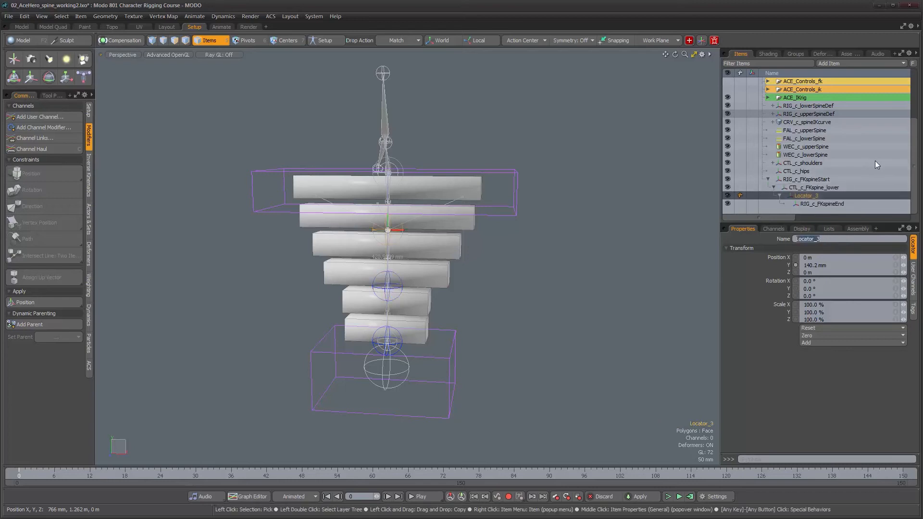
{"action": "type", "text": "CTL_c_FKspine_upper"}
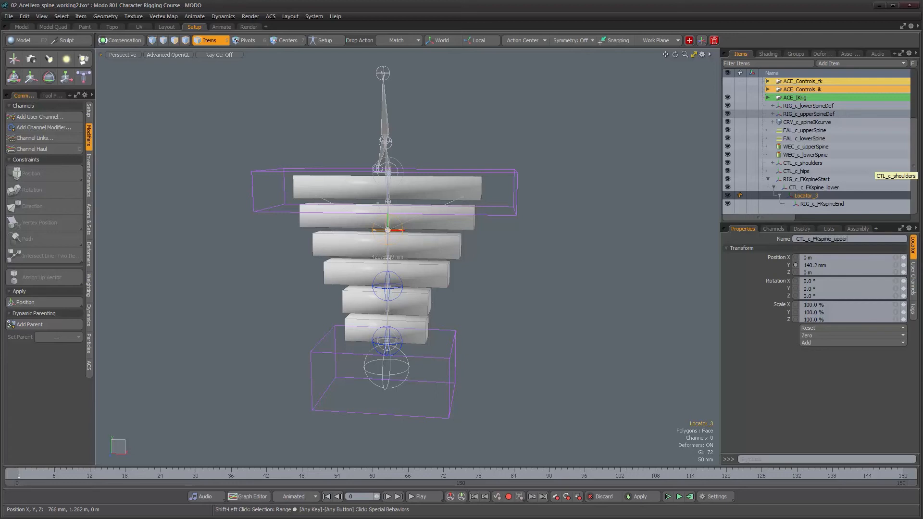
Zero the transforms of all four FK spine locators, from RIG_c_FKspineStart to RIG_c_FKspineEnd
{"action": "left_click", "coordinate": [801, 179]}
{"action": "left_click", "coordinate": [815, 203], "text": "shift"}
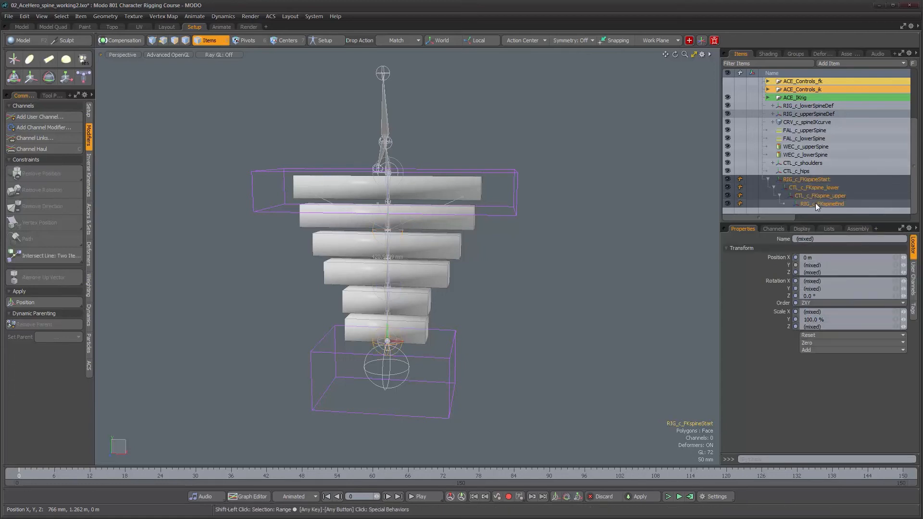
{"action": "left_click", "coordinate": [824, 344]}
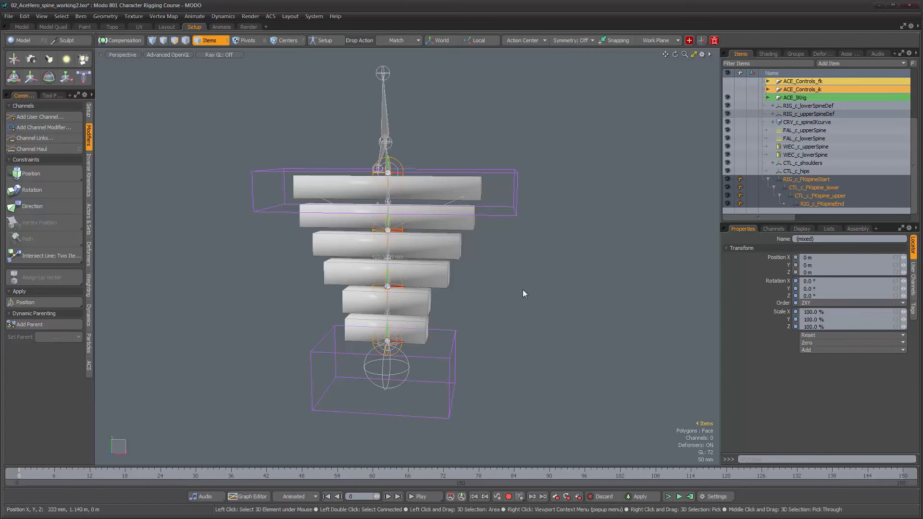
{"action": "left_click", "coordinate": [509, 279]}
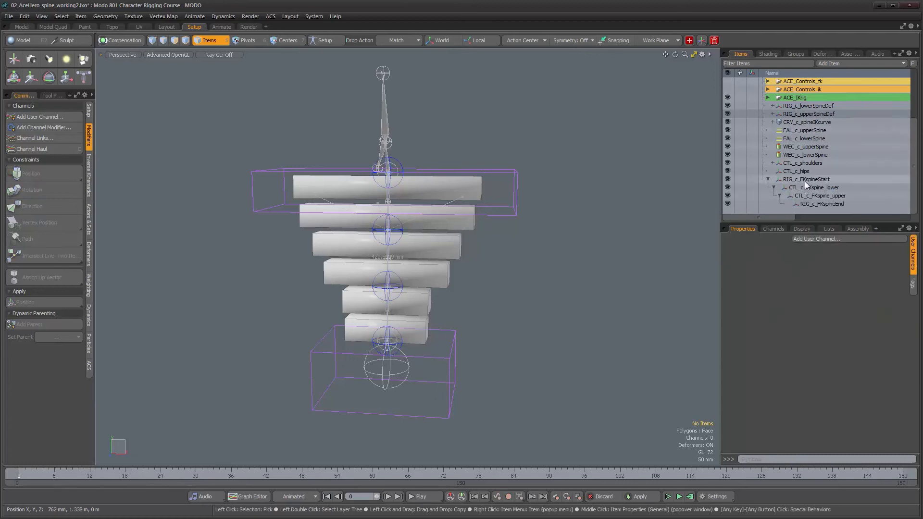
{"action": "mouse_move", "coordinate": [552, 236]}
{"action": "left_mouse_down", "text": "alt"}
{"action": "mouse_move", "coordinate": [583, 241]}
{"action": "mouse_move", "coordinate": [566, 235]}
{"action": "left_mouse_up", "text": "alt"}
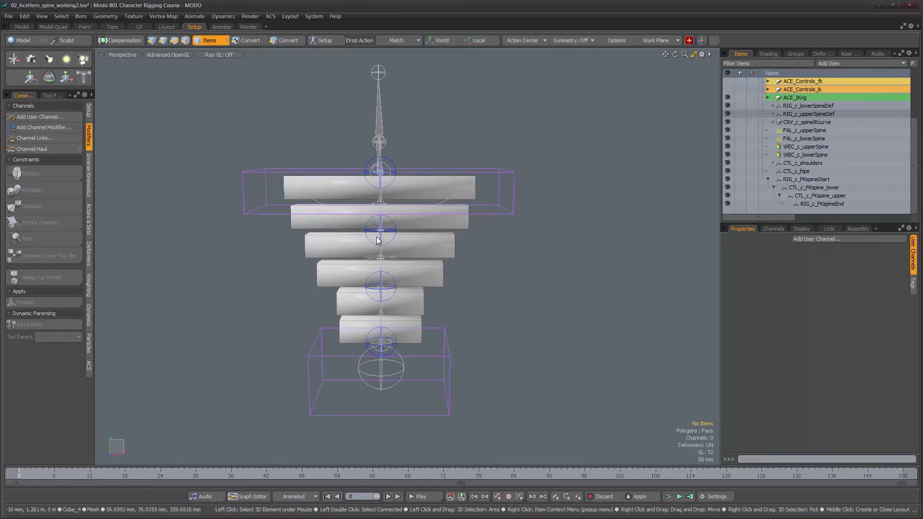
Make the character mesh group GRP_AceGeometry visible as a size reference for the spine controls
{"action": "left_click", "coordinate": [798, 195]}
{"action": "left_click_drag", "start_coordinate": [584, 238], "coordinate": [608, 241], "text": "alt"}
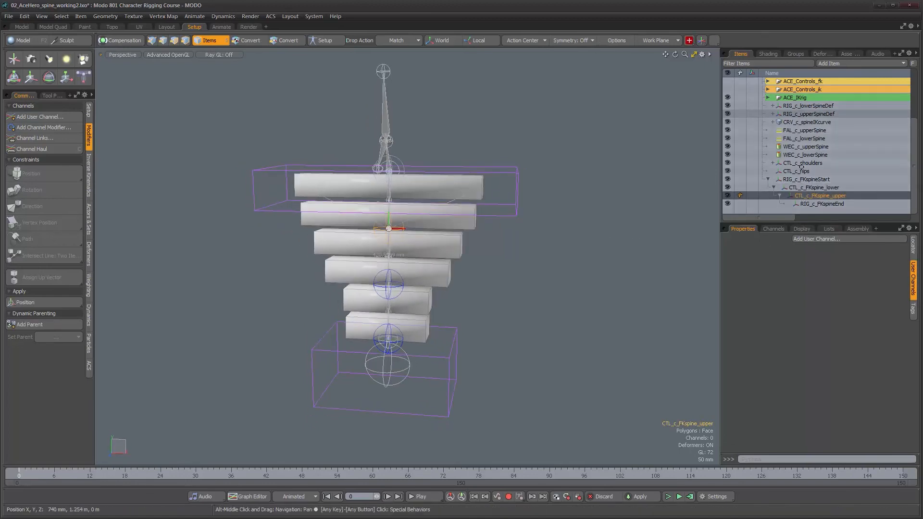
{"action": "scroll", "coordinate": [800, 138], "scroll_direction": "up", "scroll_amount": 3}
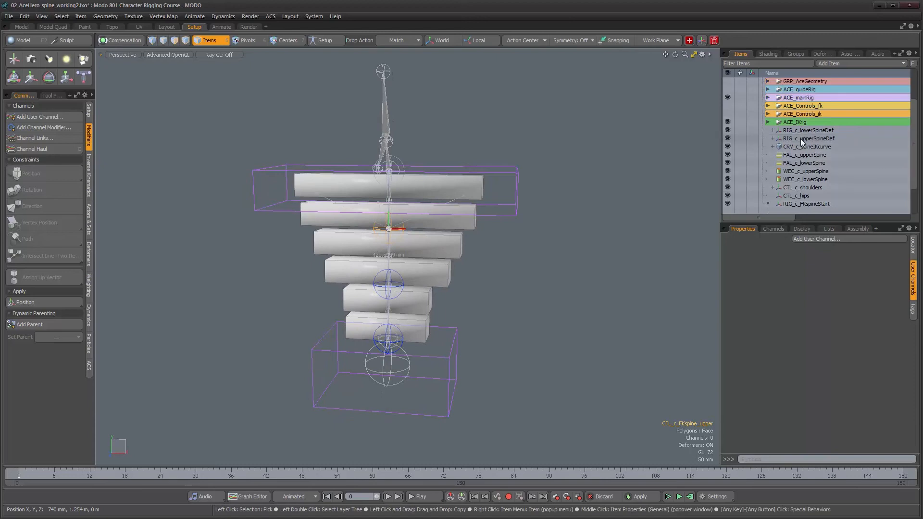
{"action": "left_click", "coordinate": [727, 81]}
{"action": "left_click_drag", "start_coordinate": [558, 276], "coordinate": [573, 267], "text": "alt"}
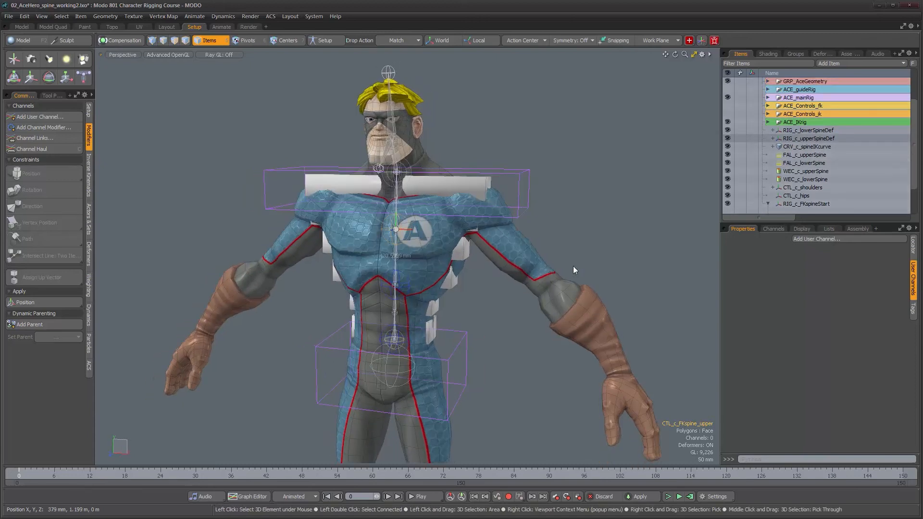
Change the custom shape of CTL_c_FKspine_lower to a Circle with its axis set to Y
{"action": "scroll", "coordinate": [829, 194], "scroll_direction": "down", "scroll_amount": 3}
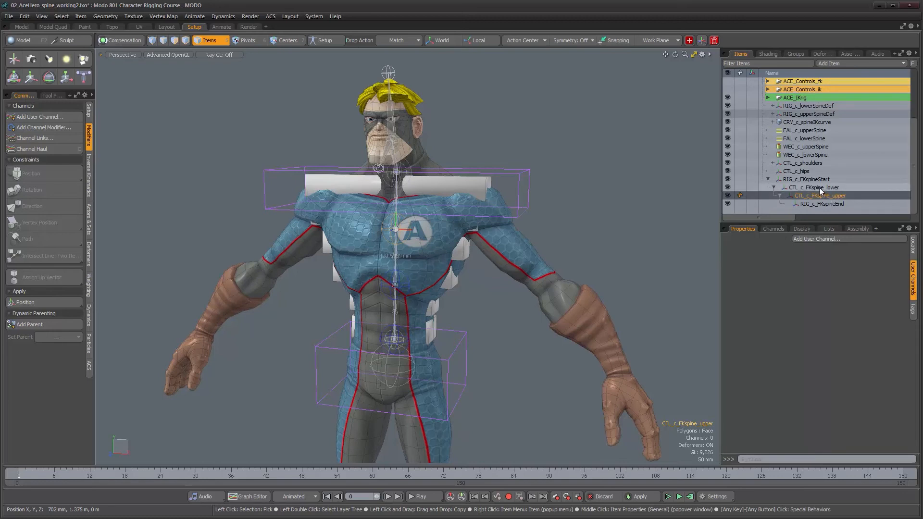
{"action": "left_click", "coordinate": [820, 187]}
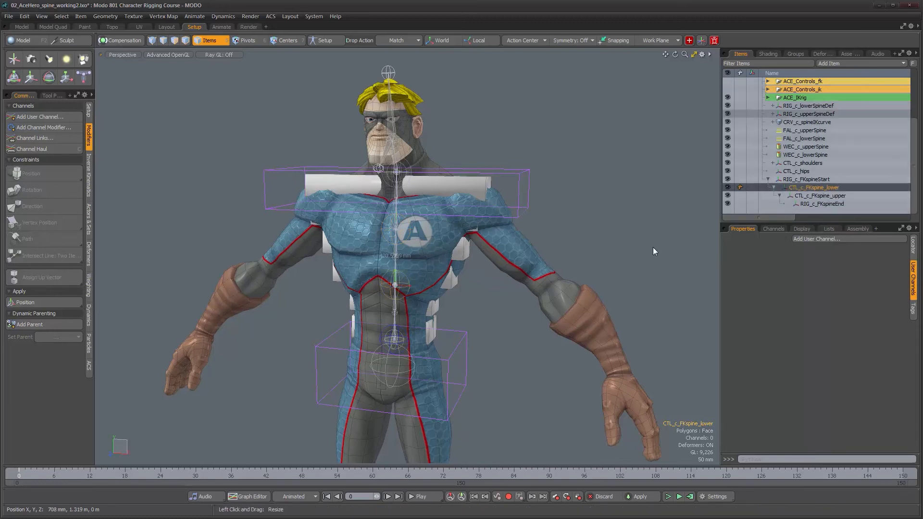
{"action": "left_click", "coordinate": [803, 230]}
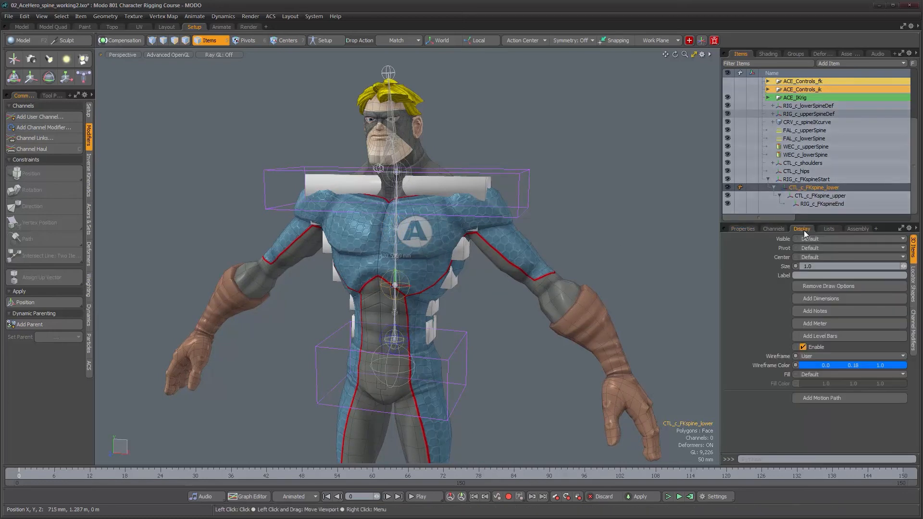
{"action": "left_click", "coordinate": [912, 283]}
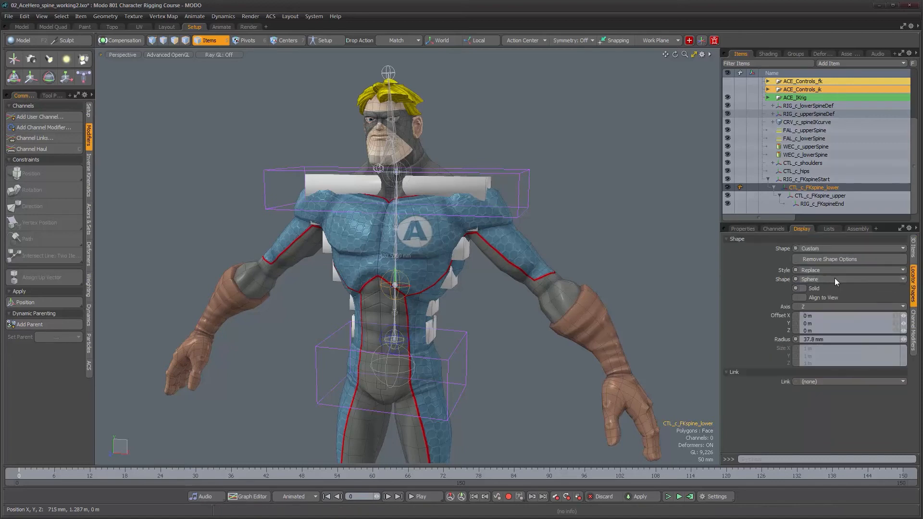
{"action": "left_click", "coordinate": [834, 278]}
{"action": "left_click", "coordinate": [835, 291]}
{"action": "left_click", "coordinate": [837, 308]}
{"action": "left_click", "coordinate": [836, 301]}
Fit the lower spine circle around the torso with a radius of about 153 mm and a Z offset of about 23.1 mm
{"action": "left_click_drag", "start_coordinate": [337, 320], "coordinate": [418, 319], "text": "alt"}
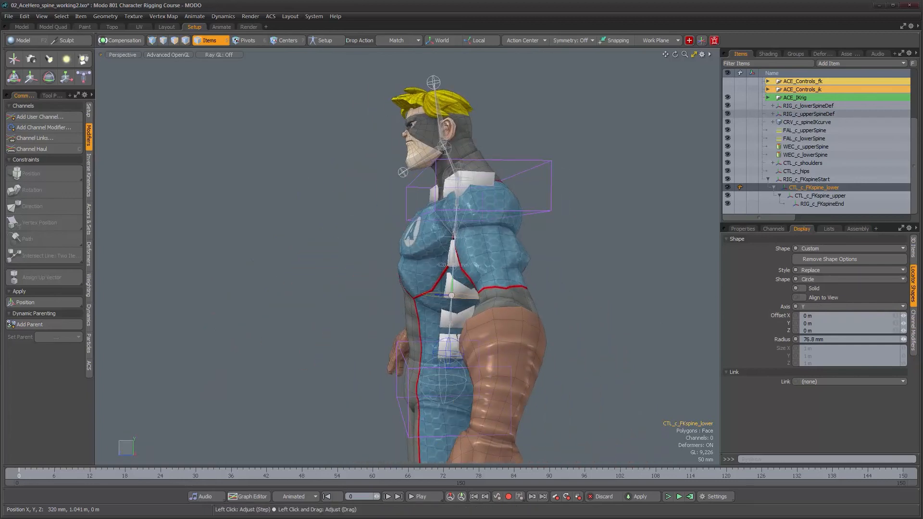
{"action": "mouse_move", "coordinate": [903, 340]}
{"action": "left_mouse_down"}
{"action": "mouse_move", "coordinate": [920, 340]}
{"action": "mouse_move", "coordinate": [907, 340]}
{"action": "left_mouse_up"}
{"action": "mouse_move", "coordinate": [317, 262]}
{"action": "left_mouse_down", "text": "alt"}
{"action": "mouse_move", "coordinate": [309, 264]}
{"action": "mouse_move", "coordinate": [303, 243]}
{"action": "mouse_move", "coordinate": [328, 259]}
{"action": "left_mouse_up", "text": "alt"}
{"action": "scroll", "coordinate": [505, 303], "scroll_direction": "up", "scroll_amount": 3, "text": "alt"}
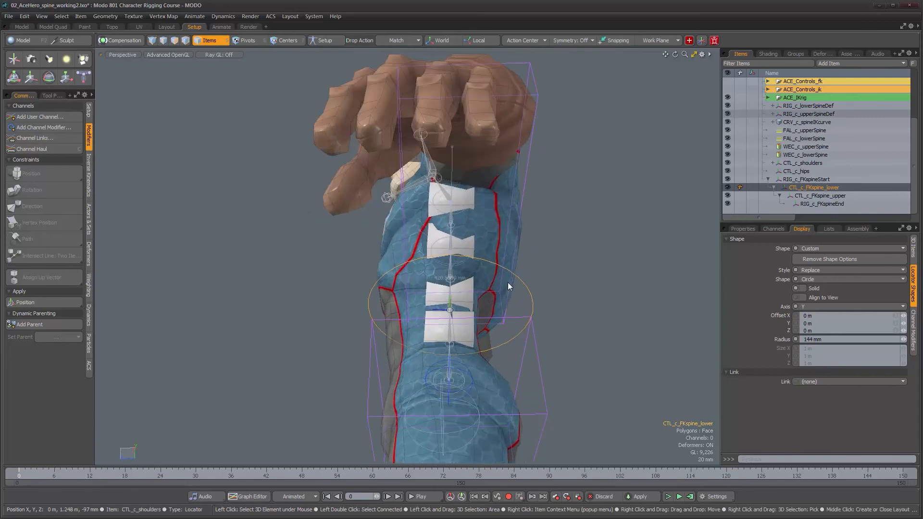
{"action": "left_click_drag", "start_coordinate": [518, 361], "coordinate": [504, 334], "text": "alt"}
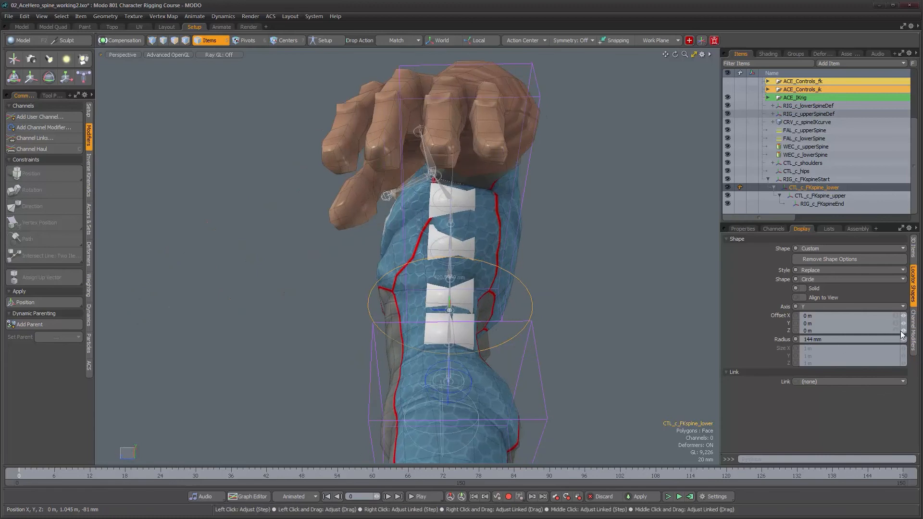
{"action": "left_click_drag", "start_coordinate": [903, 331], "coordinate": [912, 331]}
{"action": "left_click_drag", "start_coordinate": [361, 288], "coordinate": [479, 336], "text": "alt"}
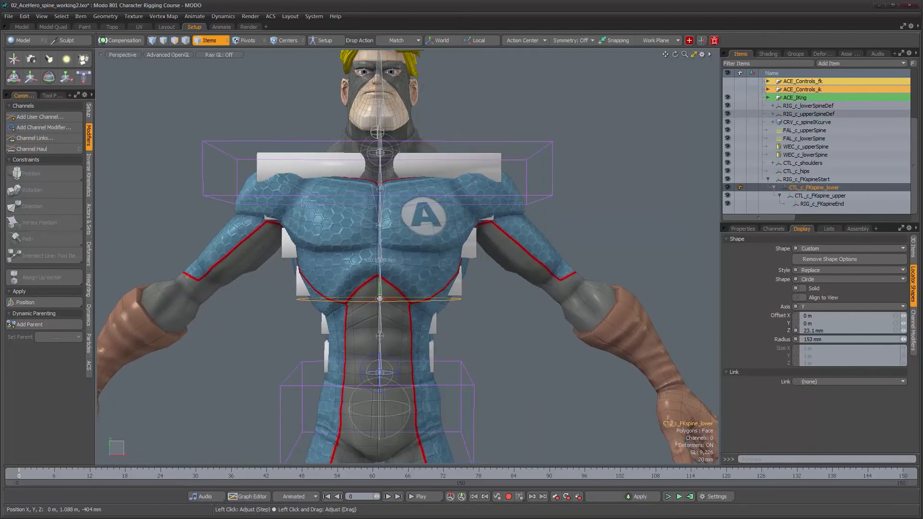
Change CTL_c_FKspine_upper's shape to a Circle on the Y axis with a radius of about 166 mm
{"action": "left_click", "coordinate": [825, 194]}
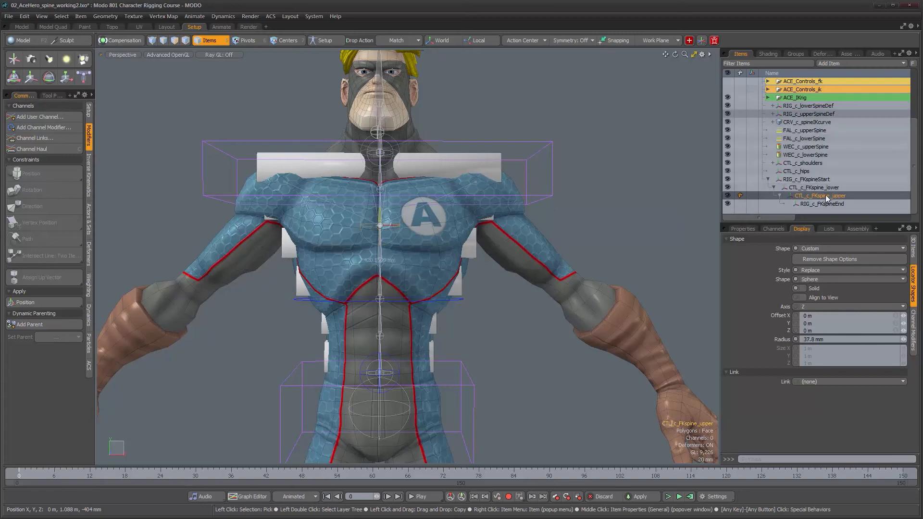
{"action": "left_click", "coordinate": [817, 280]}
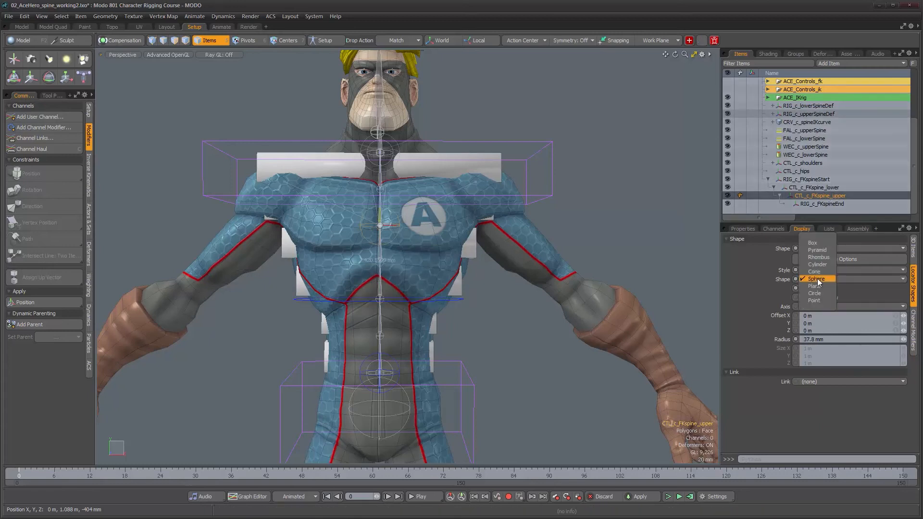
{"action": "left_click", "coordinate": [819, 293]}
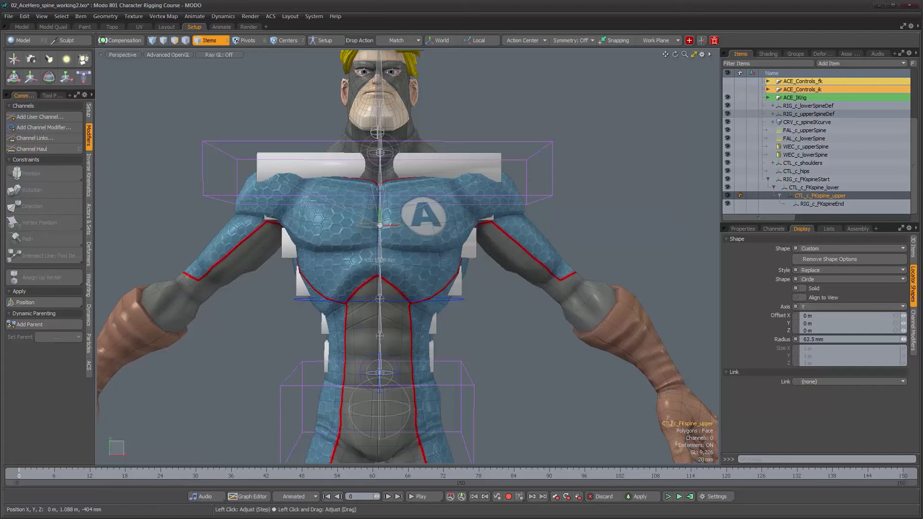
{"action": "left_click_drag", "start_coordinate": [903, 339], "coordinate": [895, 339]}
{"action": "left_click_drag", "start_coordinate": [629, 294], "coordinate": [407, 280], "text": "alt"}
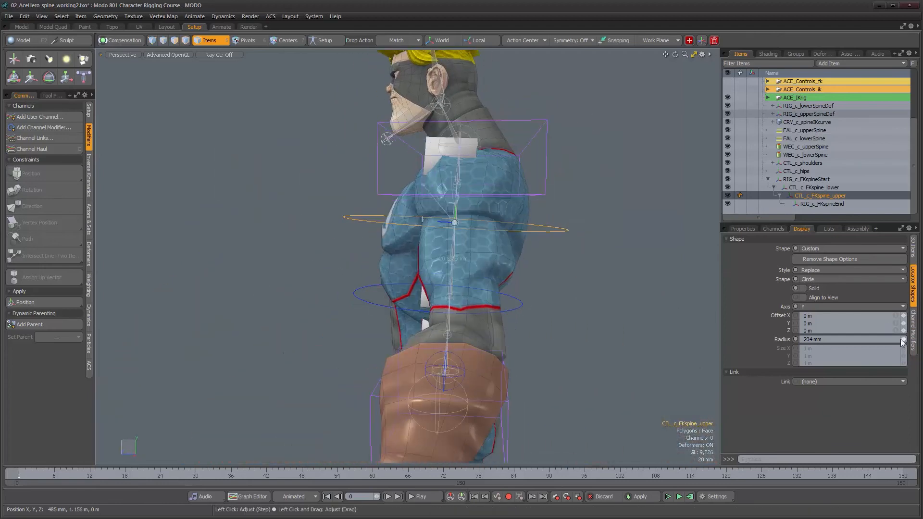
{"action": "left_click_drag", "start_coordinate": [904, 339], "coordinate": [903, 339]}
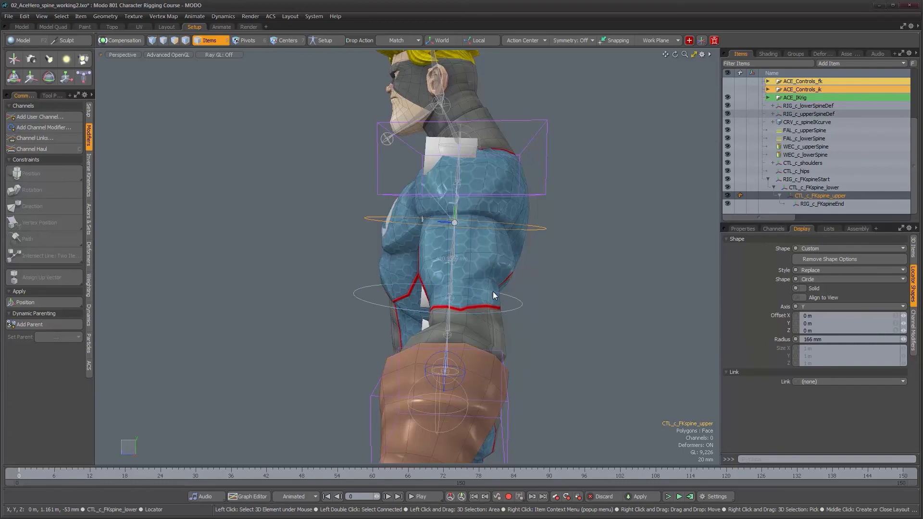
Set the wireframe color of CTL_c_FKspine_lower and CTL_c_FKspine_upper to light blue, 0.02, 0.61, 1.0
{"action": "left_click_drag", "start_coordinate": [514, 293], "coordinate": [692, 304], "text": "alt"}
{"action": "left_click", "coordinate": [451, 303], "text": "shift"}
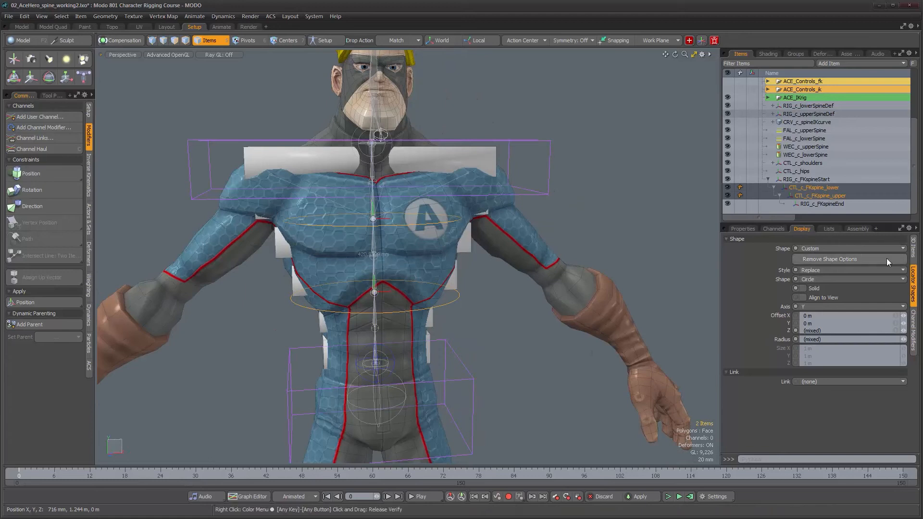
{"action": "left_click", "coordinate": [913, 248]}
{"action": "left_click", "coordinate": [831, 367]}
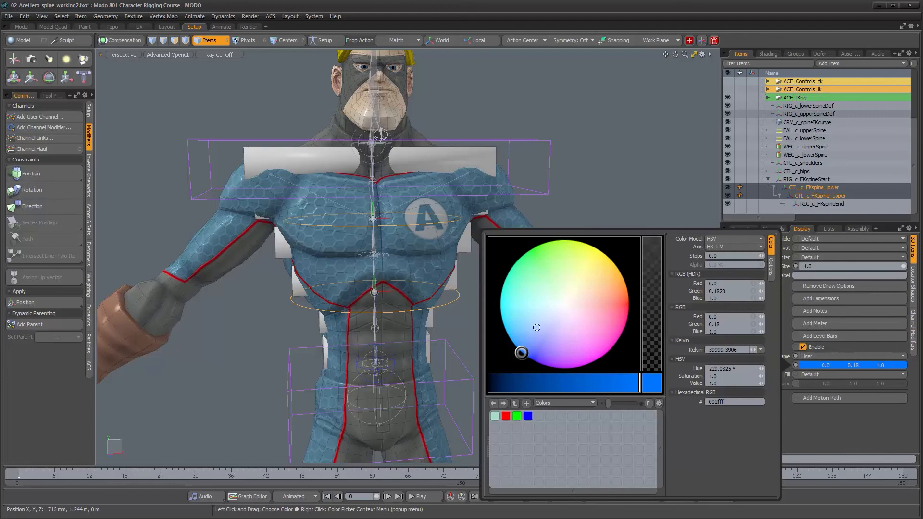
{"action": "left_click", "coordinate": [594, 167]}
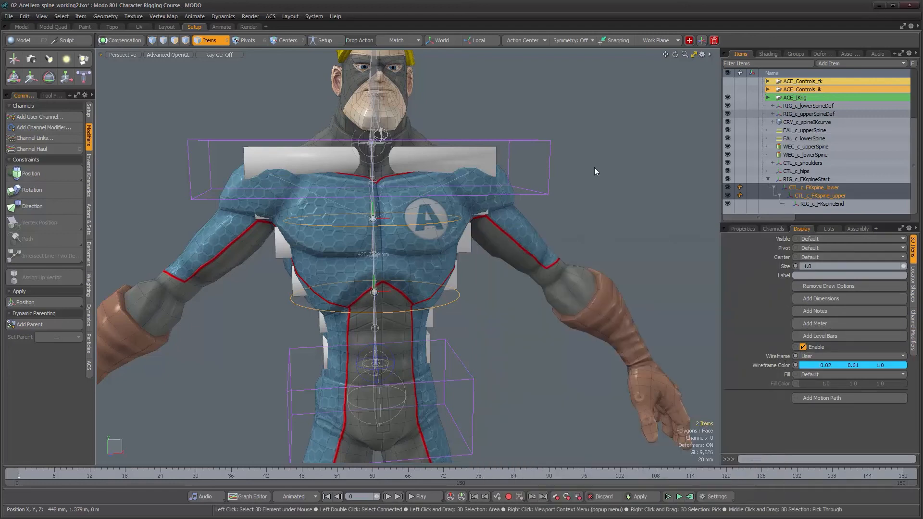
{"action": "left_click_drag", "start_coordinate": [473, 337], "coordinate": [389, 243], "text": "alt"}
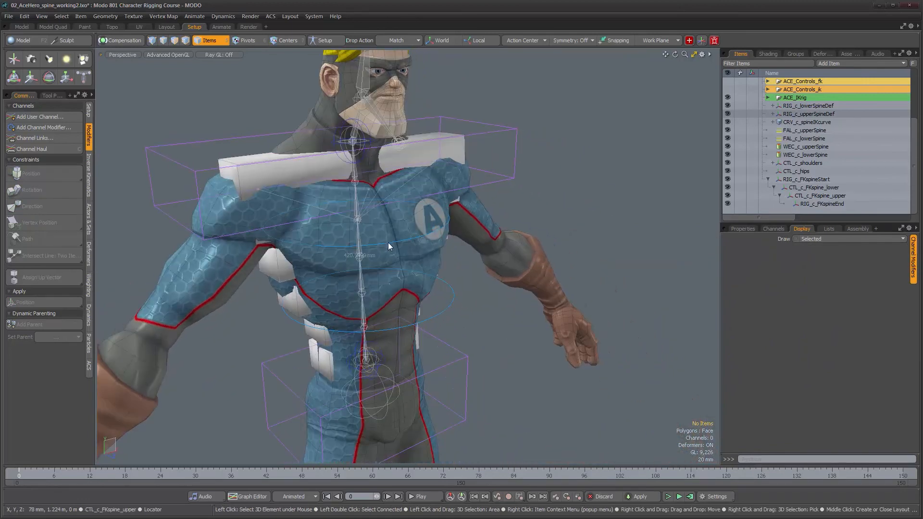
{"action": "left_click_drag", "start_coordinate": [473, 307], "coordinate": [449, 276], "text": "alt"}
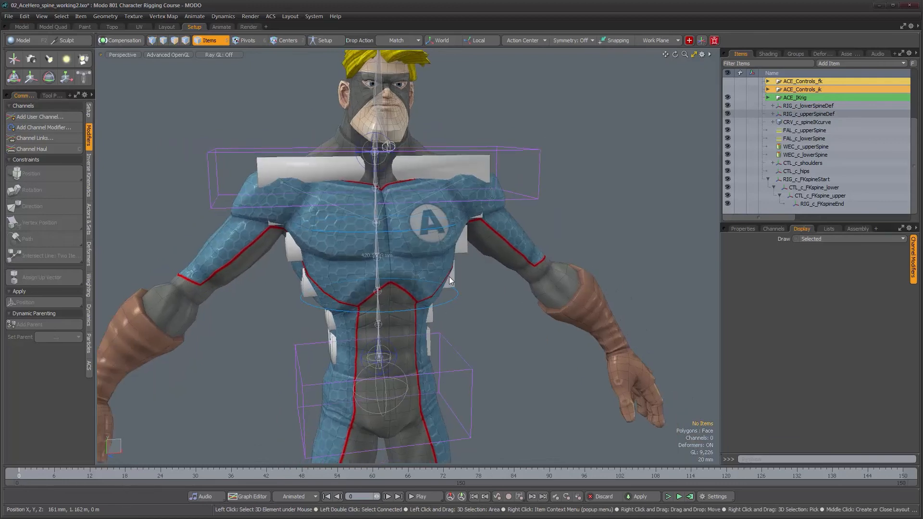
{"action": "left_click_drag", "start_coordinate": [594, 229], "coordinate": [585, 227], "text": "alt"}
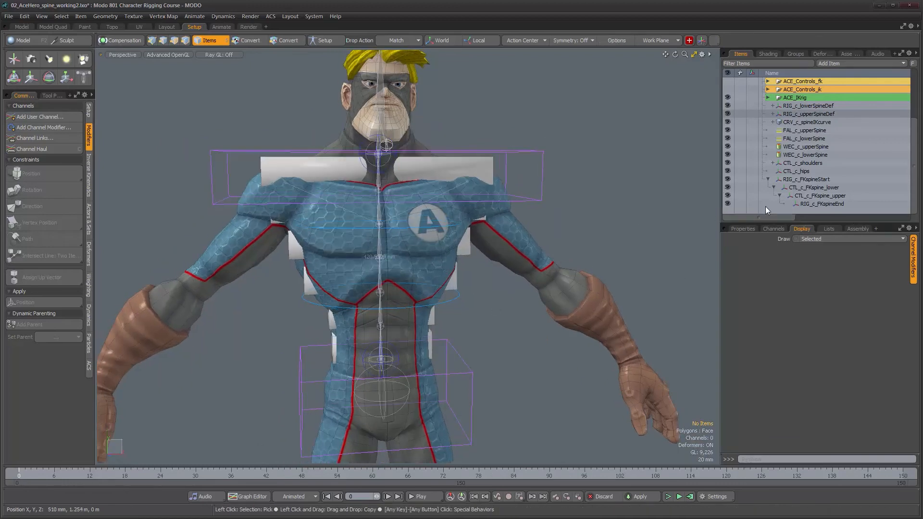
{"action": "left_click_drag", "start_coordinate": [503, 255], "coordinate": [485, 248], "text": "alt"}
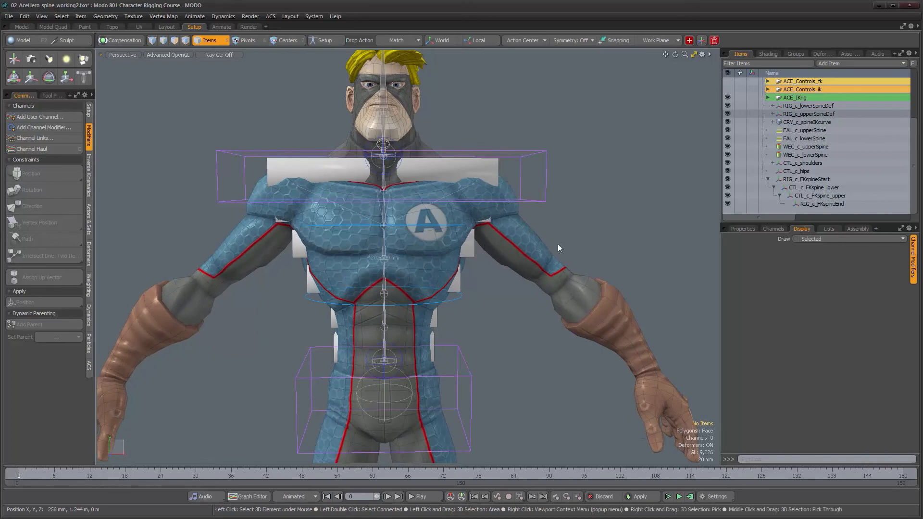
Try rotating CTL_c_FKspine_lower and CTL_c_FKspine_upper to test the FK spine chain
{"action": "left_click", "coordinate": [811, 188]}
{"action": "left_click_drag", "start_coordinate": [511, 289], "coordinate": [496, 287], "text": "alt"}
{"action": "key", "text": "e"}
{"action": "left_click_drag", "start_coordinate": [417, 265], "coordinate": [433, 273]}
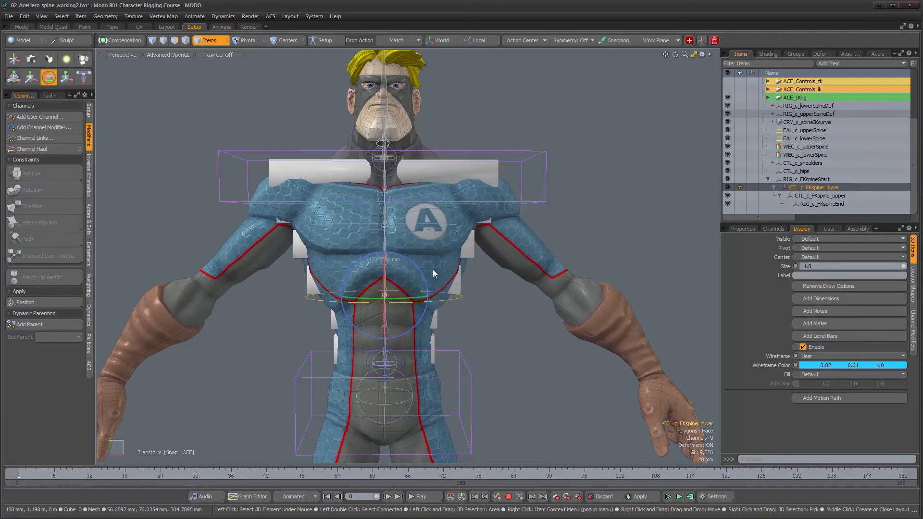
{"action": "key", "text": "Down"}
{"action": "left_click_drag", "start_coordinate": [416, 195], "coordinate": [478, 339]}
{"action": "key", "text": "space"}
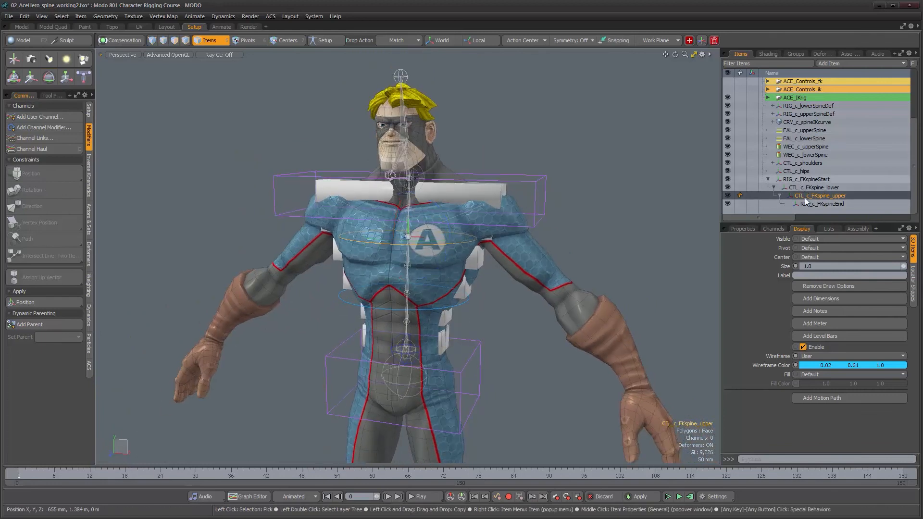
{"action": "mouse_move", "coordinate": [532, 256]}
{"action": "left_mouse_down", "text": "alt"}
{"action": "mouse_move", "coordinate": [525, 246]}
{"action": "mouse_move", "coordinate": [526, 264]}
{"action": "left_mouse_up", "text": "alt"}
{"action": "scroll", "coordinate": [527, 264], "scroll_direction": "up", "scroll_amount": 3}
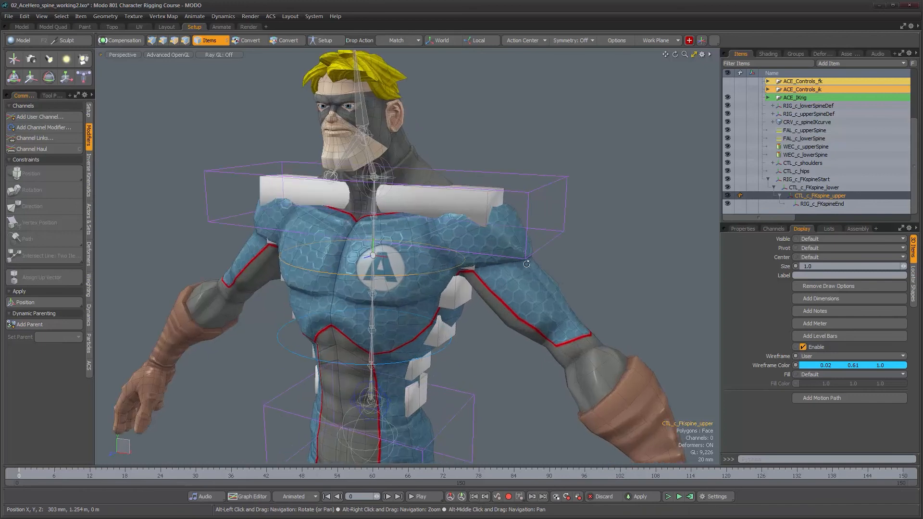
{"action": "left_click_drag", "start_coordinate": [416, 191], "coordinate": [444, 201], "text": "alt"}
{"action": "scroll", "coordinate": [406, 192], "scroll_direction": "up", "scroll_amount": 4}
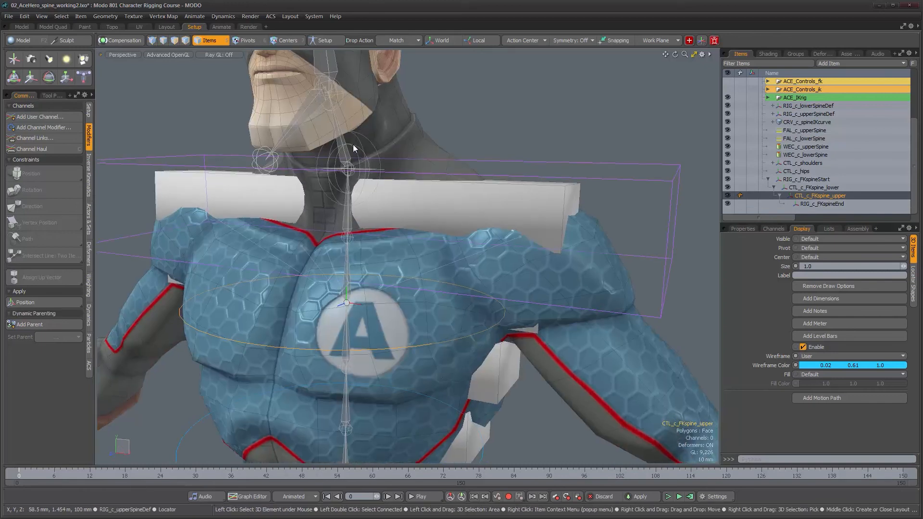
{"action": "right_click_drag", "start_coordinate": [646, 184], "coordinate": [495, 202], "text": "alt"}
{"action": "left_click_drag", "start_coordinate": [496, 202], "coordinate": [511, 261], "text": "alt"}
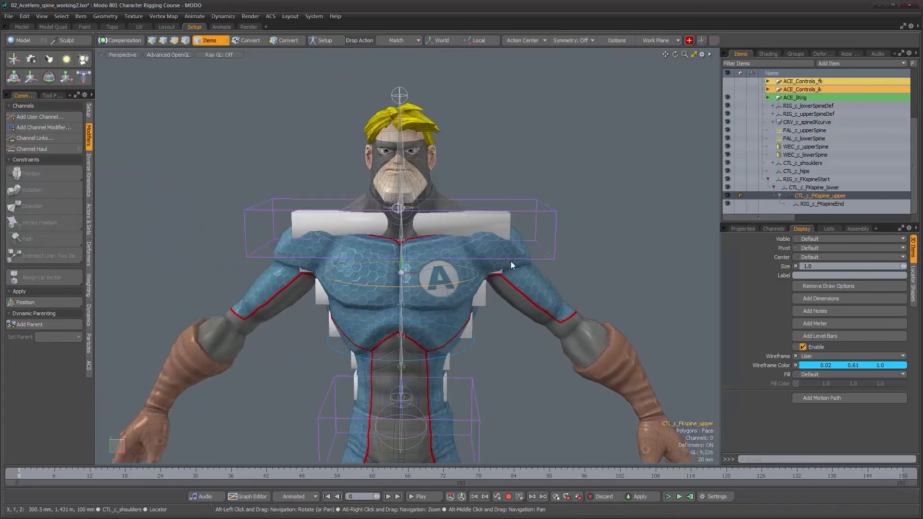
Try moving the CTL_c_shoulders control freehand and undo the move
{"action": "left_click_drag", "start_coordinate": [487, 305], "coordinate": [513, 231], "text": "alt"}
{"action": "left_click", "coordinate": [536, 209]}
{"action": "key", "text": "e"}
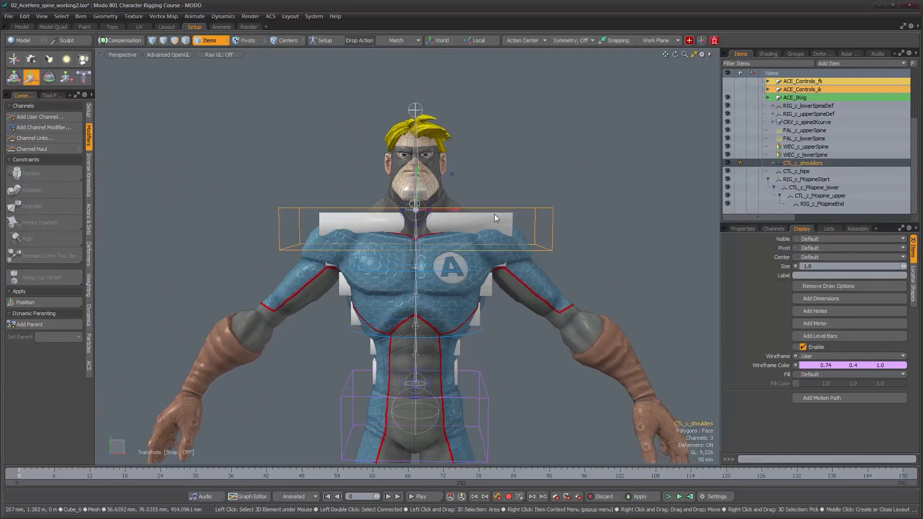
{"action": "left_click_drag", "start_coordinate": [455, 174], "coordinate": [489, 179]}
{"action": "key", "text": "ctrl+z"}
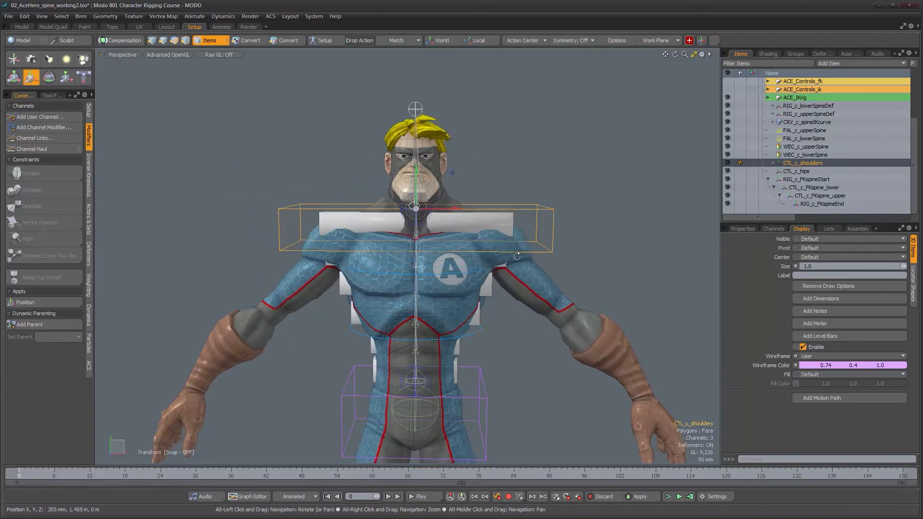
{"action": "left_click_drag", "start_coordinate": [535, 296], "coordinate": [546, 232], "text": "alt"}
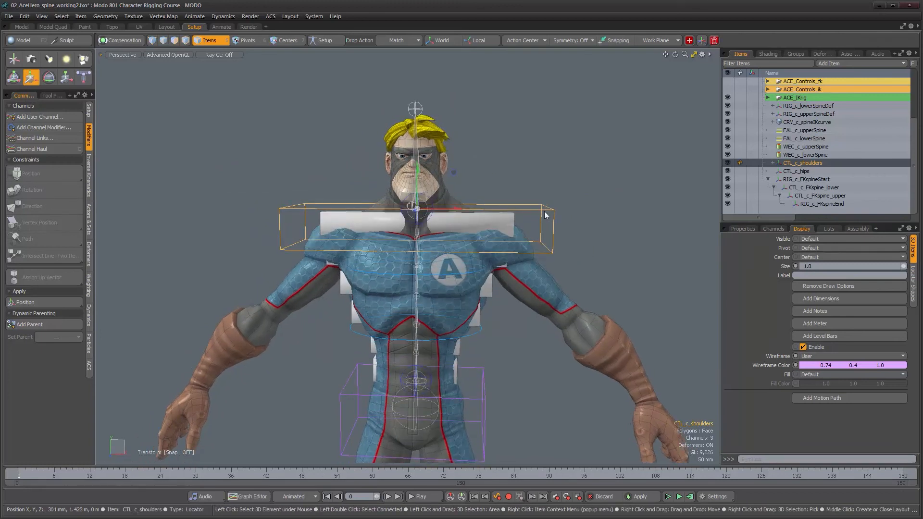
{"action": "mouse_move", "coordinate": [555, 218]}
{"action": "left_mouse_down", "text": "alt"}
{"action": "mouse_move", "coordinate": [560, 225]}
{"action": "mouse_move", "coordinate": [543, 196]}
{"action": "mouse_move", "coordinate": [542, 221]}
{"action": "left_mouse_up", "text": "alt"}
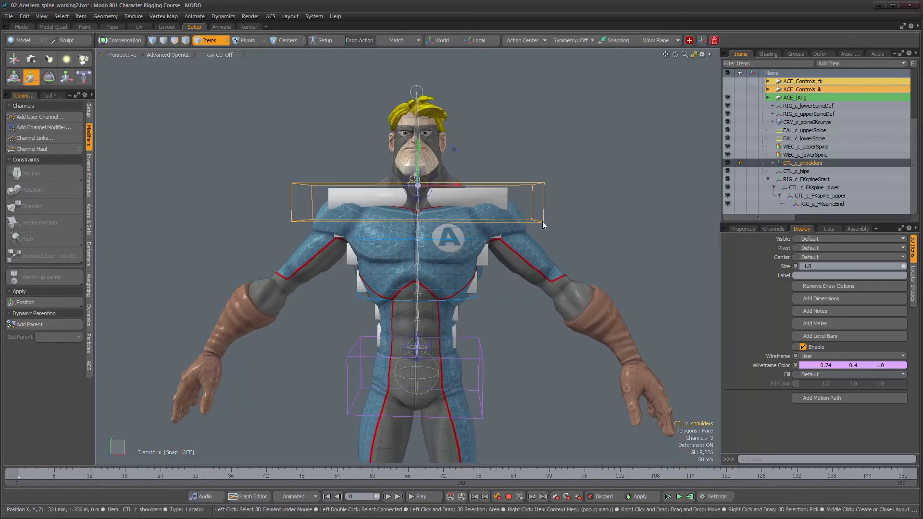
{"action": "left_click_drag", "start_coordinate": [486, 282], "coordinate": [498, 357], "text": "alt"}
{"action": "left_click_drag", "start_coordinate": [547, 233], "coordinate": [517, 273], "text": "alt"}
{"action": "key", "text": "q"}
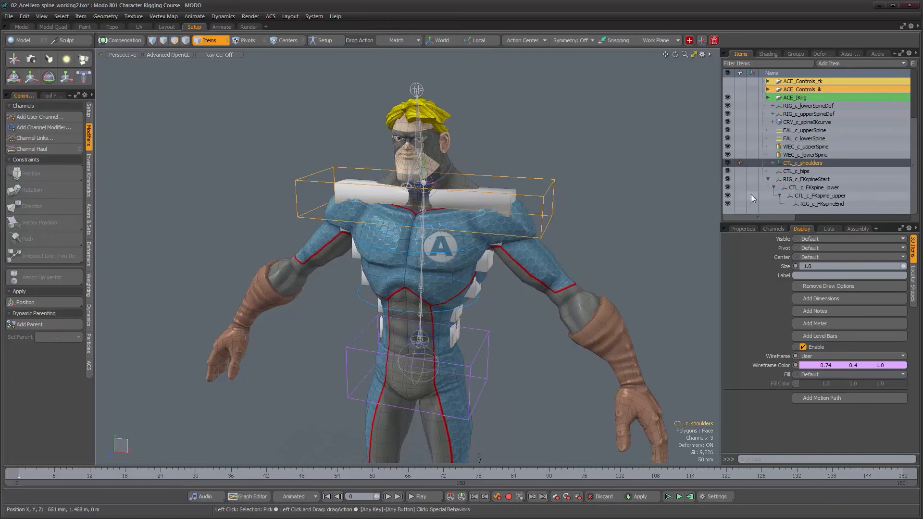
Add two locators and rename the first one CNS_c_shouldersCtl
{"action": "key", "text": "l"}
{"action": "key", "text": "l"}
{"action": "scroll", "coordinate": [774, 198], "scroll_direction": "down", "scroll_amount": 2}
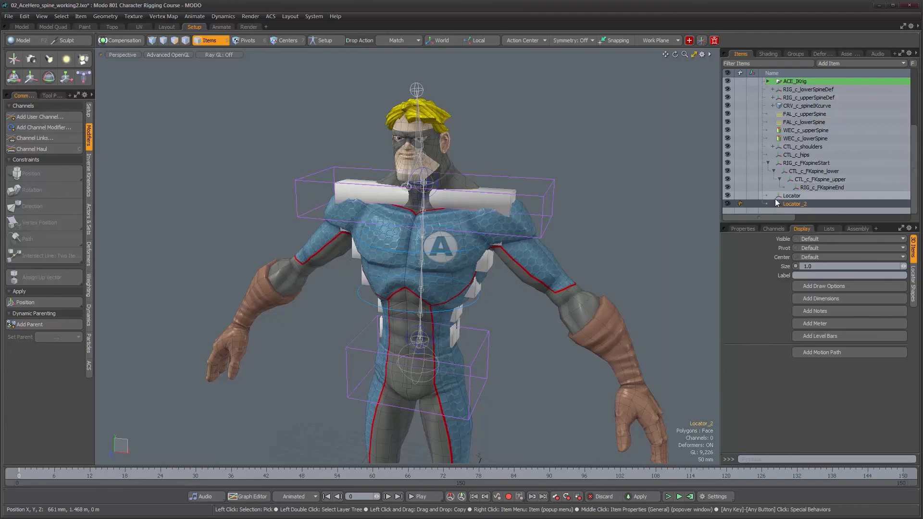
{"action": "double_click", "coordinate": [788, 196]}
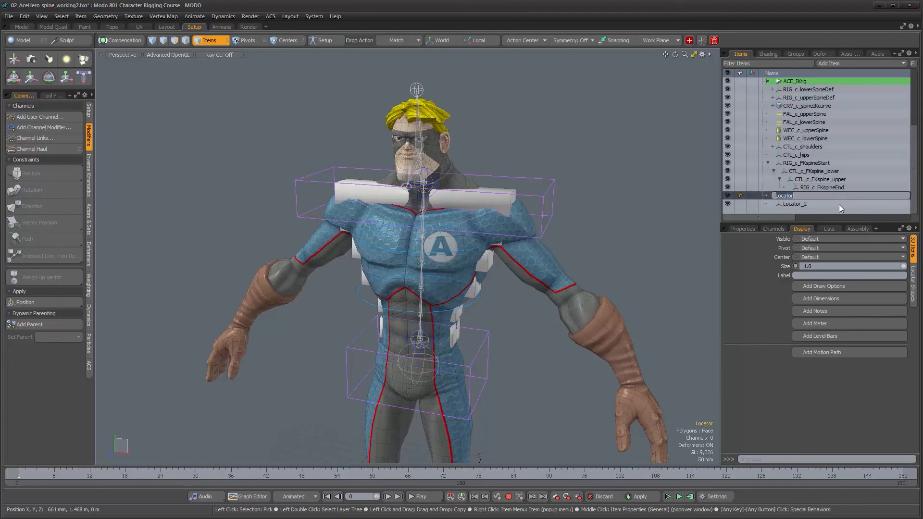
{"action": "type", "text": "CNS_c_shouldersCtl"}
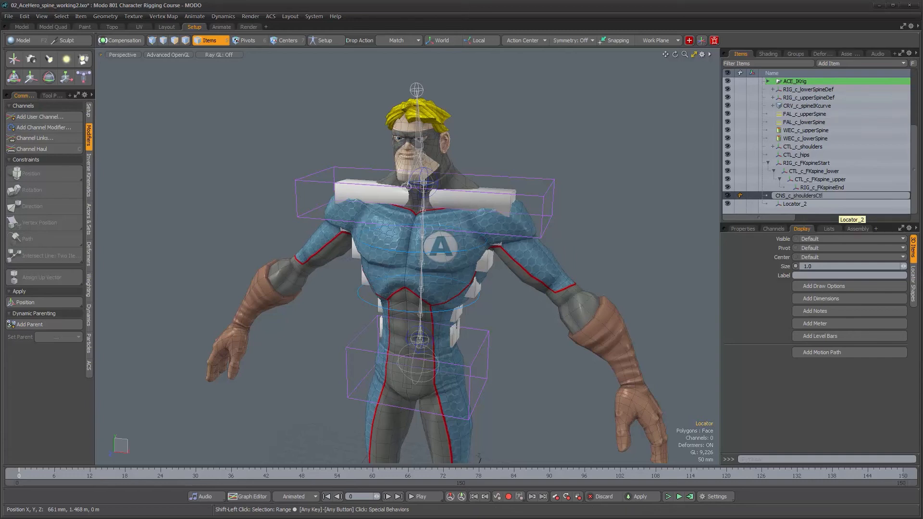
{"action": "key", "text": "Return"}
Rename the second new locator CNS_c_hipsCtl
{"action": "left_click", "coordinate": [795, 205]}
{"action": "double_click", "coordinate": [796, 204]}
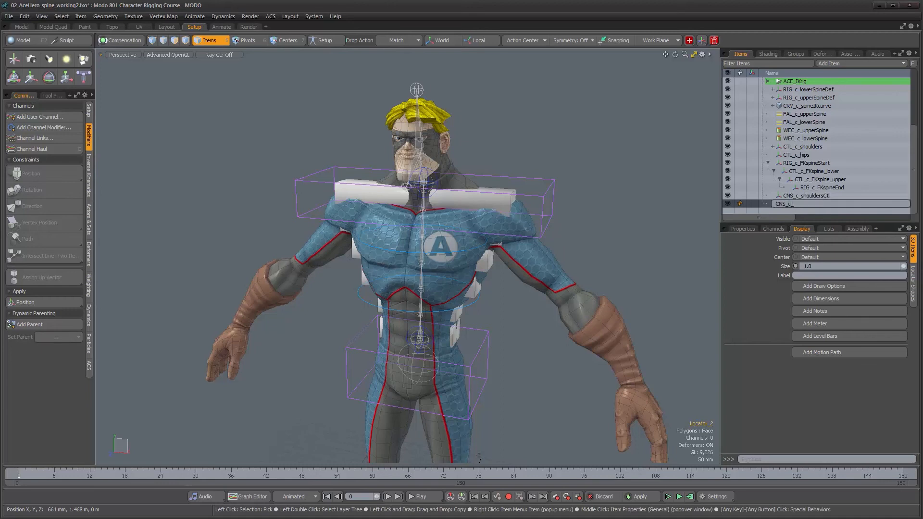
{"action": "type", "text": "CNS_c_hipsCtl"}
{"action": "key", "text": "Return"}
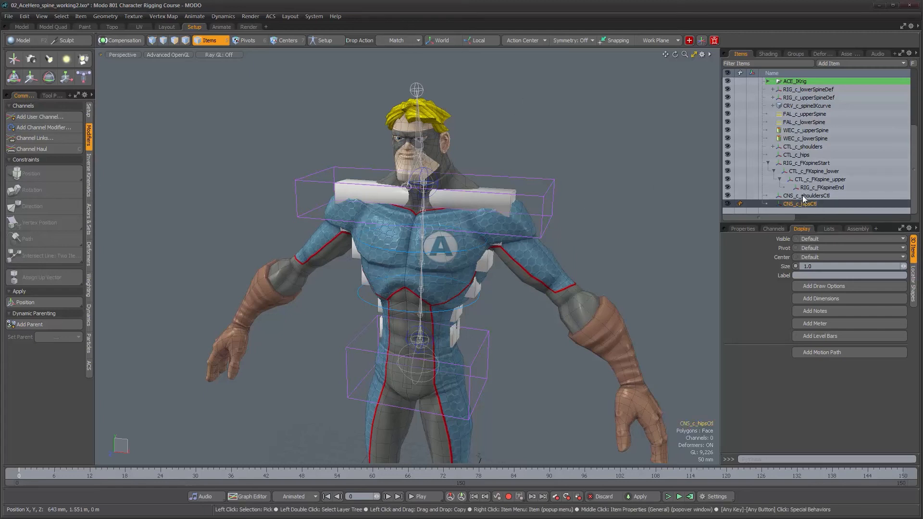
Match CNS_c_shouldersCtl to the CTL_c_shoulders control and CNS_c_hipsCtl to the CTL_c_hips control
{"action": "left_click", "coordinate": [803, 196]}
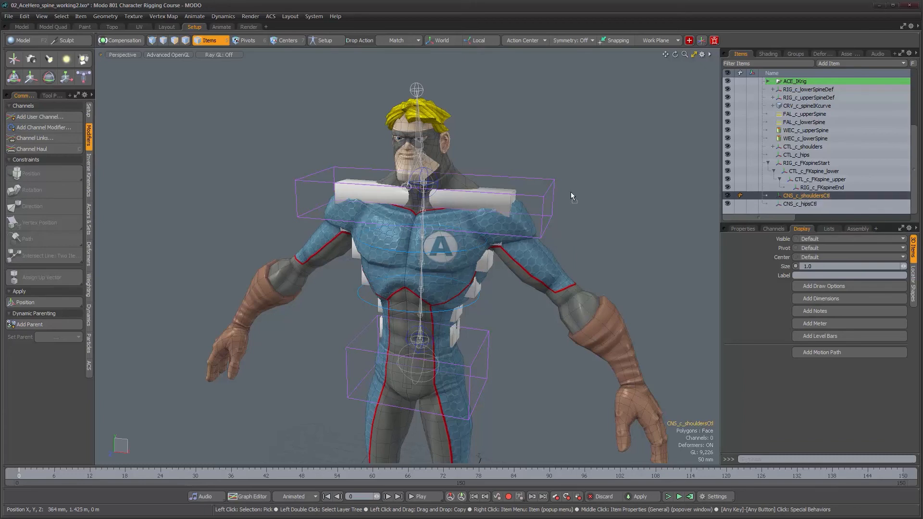
{"action": "left_click_drag", "start_coordinate": [542, 196], "coordinate": [542, 195]}
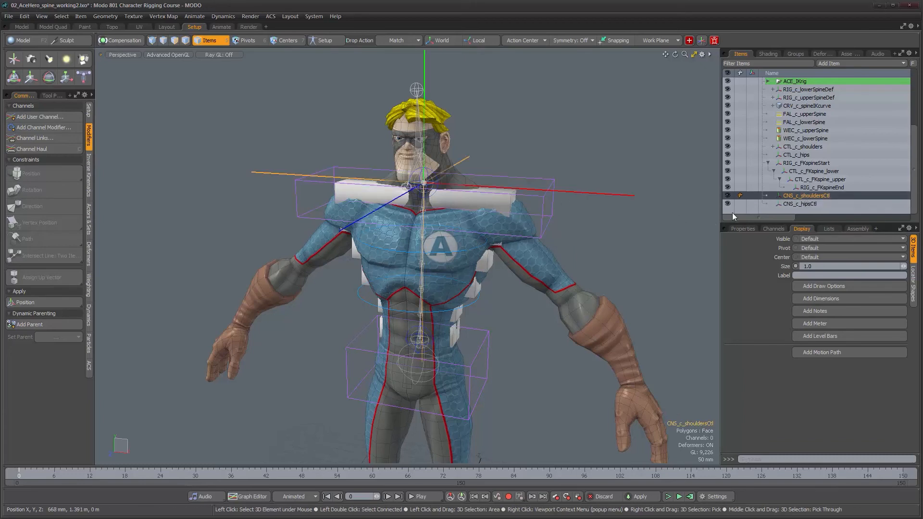
{"action": "left_click", "coordinate": [800, 204]}
{"action": "left_click", "coordinate": [483, 347]}
{"action": "left_click_drag", "start_coordinate": [514, 330], "coordinate": [529, 308], "text": "alt"}
In Setup mode, parent CTL_c_shoulders under CNS_c_shouldersCtl and CTL_c_hips under CNS_c_hipsCtl, and expand both hierarchies
{"action": "left_click", "coordinate": [325, 40]}
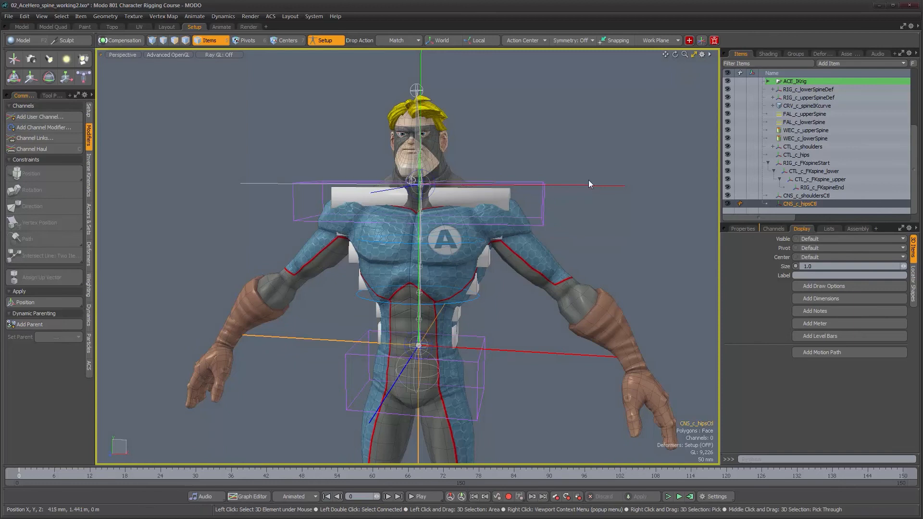
{"action": "left_click", "coordinate": [810, 147]}
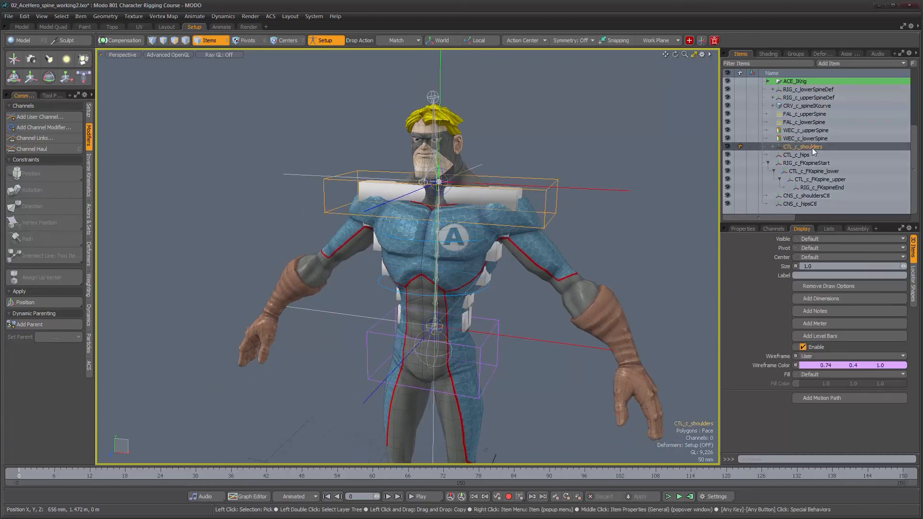
{"action": "left_click_drag", "start_coordinate": [810, 147], "coordinate": [815, 195]}
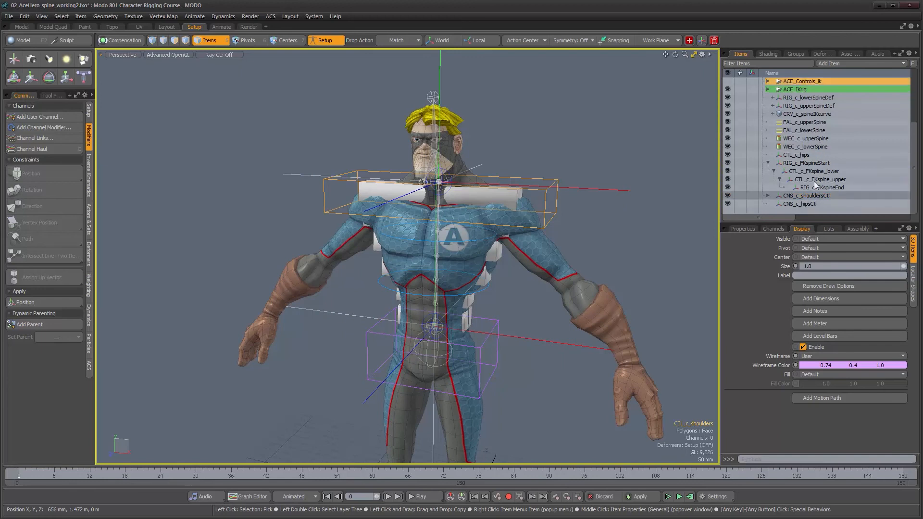
{"action": "left_click_drag", "start_coordinate": [798, 158], "coordinate": [781, 206]}
{"action": "left_click", "coordinate": [768, 204]}
{"action": "left_click", "coordinate": [768, 188]}
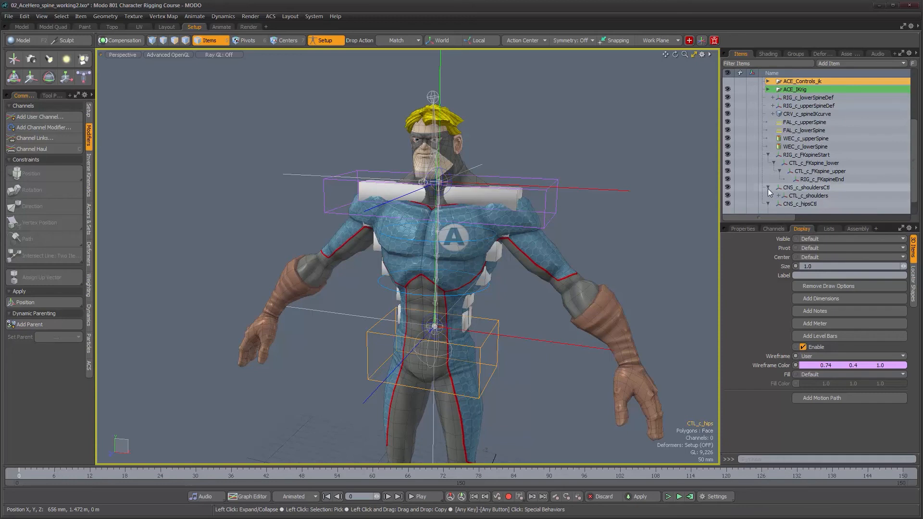
Reduce the display size of CNS_c_shouldersCtl and CNS_c_hipsCtl to 0.324
{"action": "left_click_drag", "start_coordinate": [586, 204], "coordinate": [587, 200], "text": "alt"}
{"action": "left_click", "coordinate": [587, 200]}
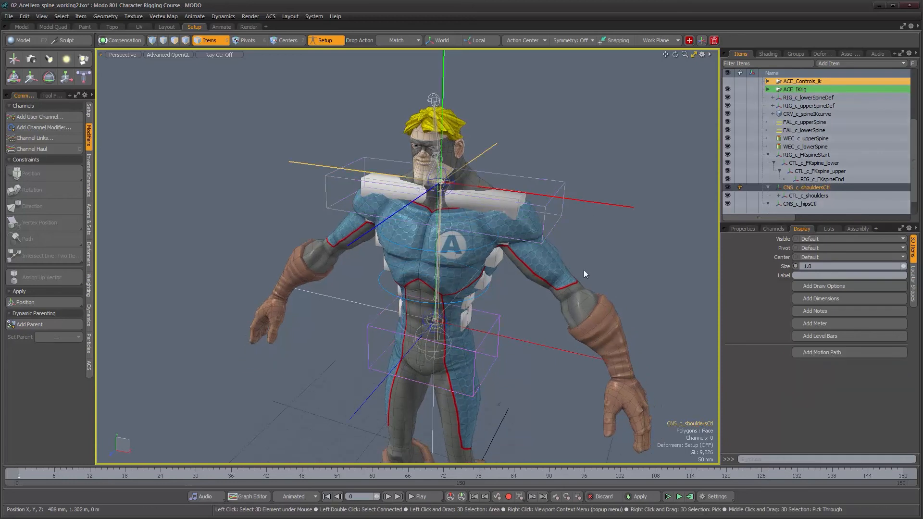
{"action": "left_click", "coordinate": [559, 351], "text": "shift"}
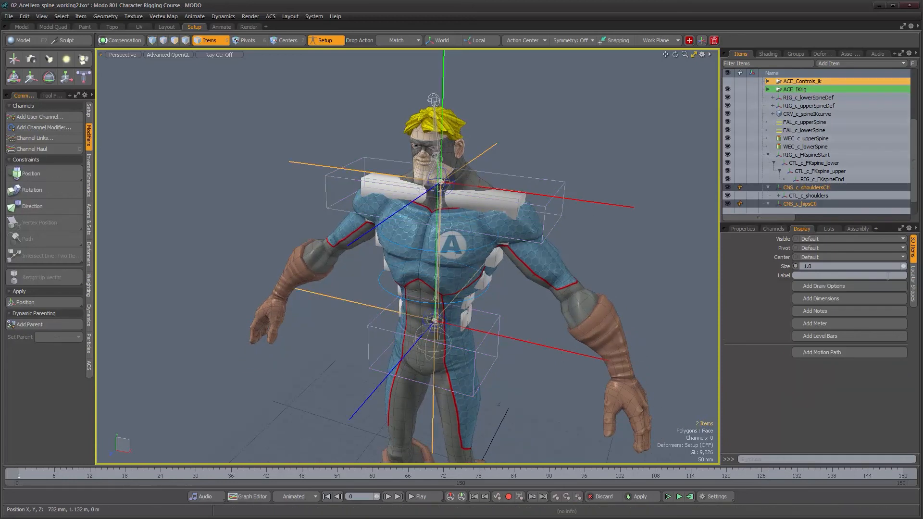
{"action": "left_click_drag", "start_coordinate": [903, 269], "coordinate": [873, 268]}
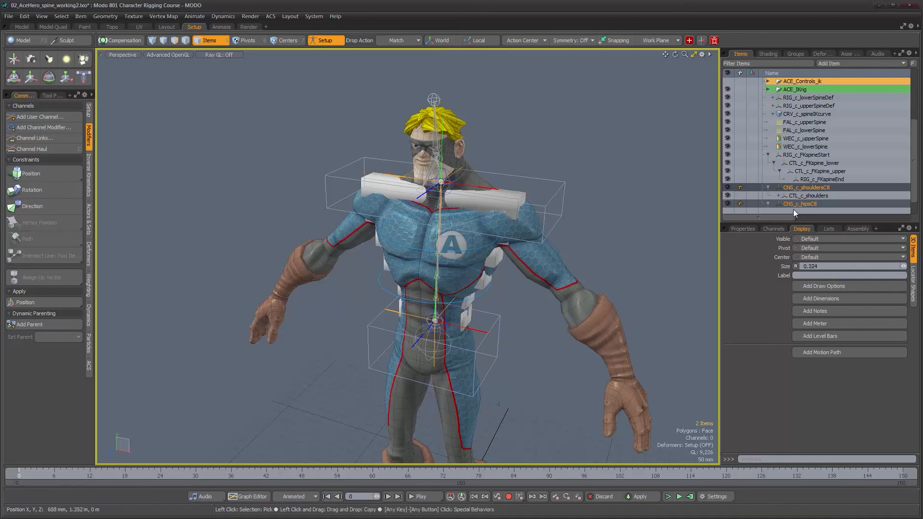
With compensation enabled, constrain the position and rotation of CNS_c_shouldersCtl to RIG_c_FKspineEnd
{"action": "left_click_drag", "start_coordinate": [583, 187], "coordinate": [571, 167], "text": "alt"}
{"action": "scroll", "coordinate": [588, 170], "scroll_direction": "up", "scroll_amount": 1}
{"action": "left_click", "coordinate": [802, 188]}
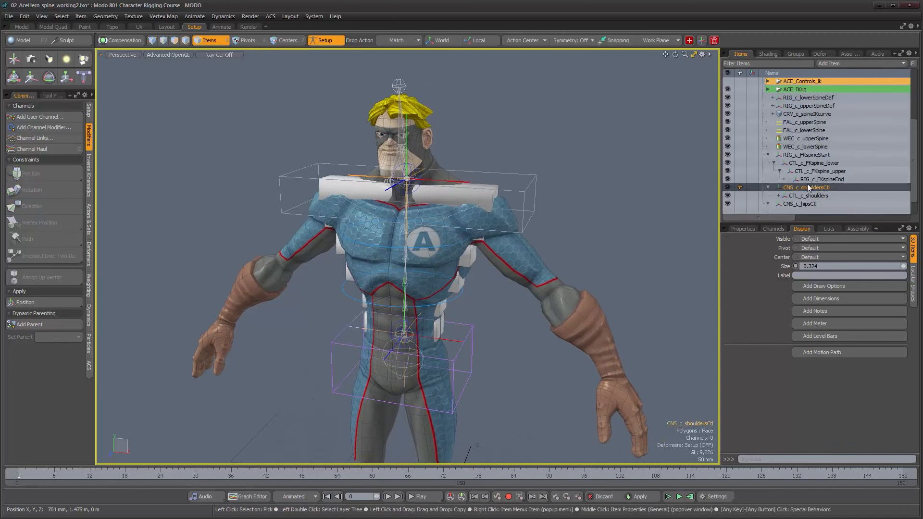
{"action": "left_click_drag", "start_coordinate": [517, 204], "coordinate": [527, 200], "text": "alt"}
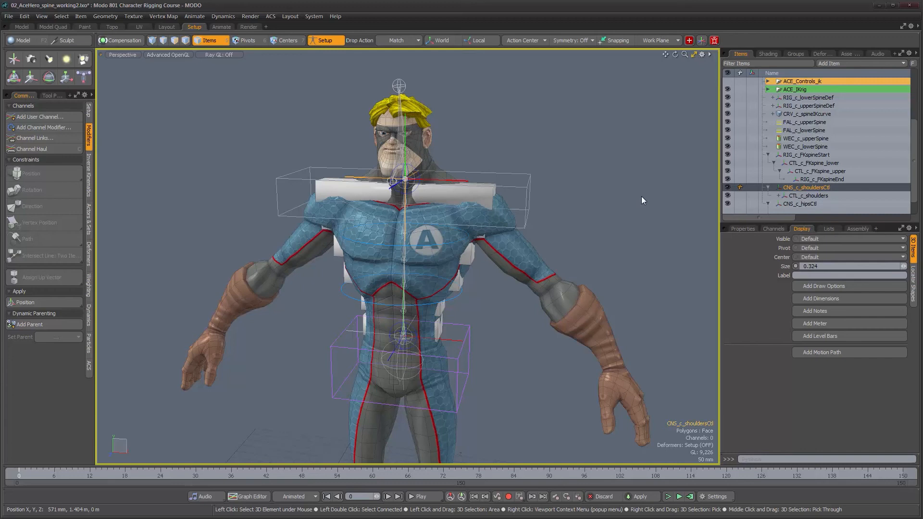
{"action": "left_click", "coordinate": [823, 181], "text": "ctrl"}
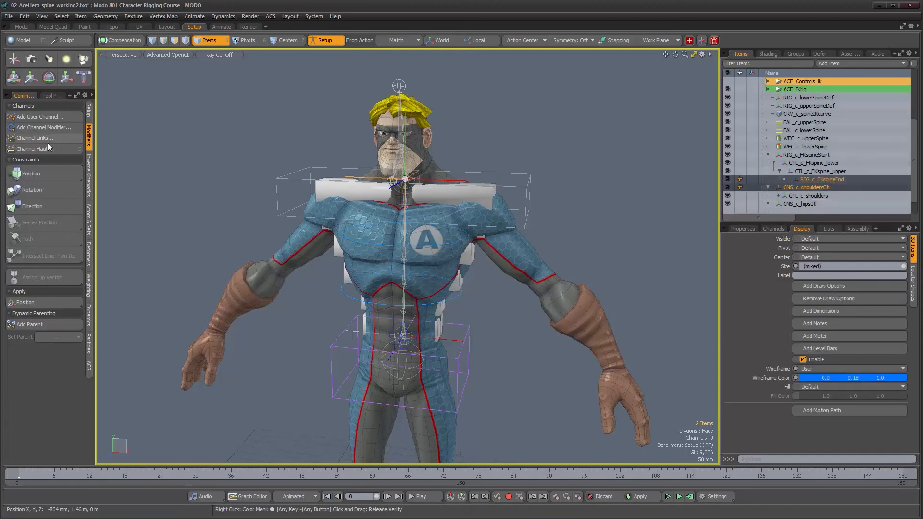
{"action": "left_click", "coordinate": [120, 43]}
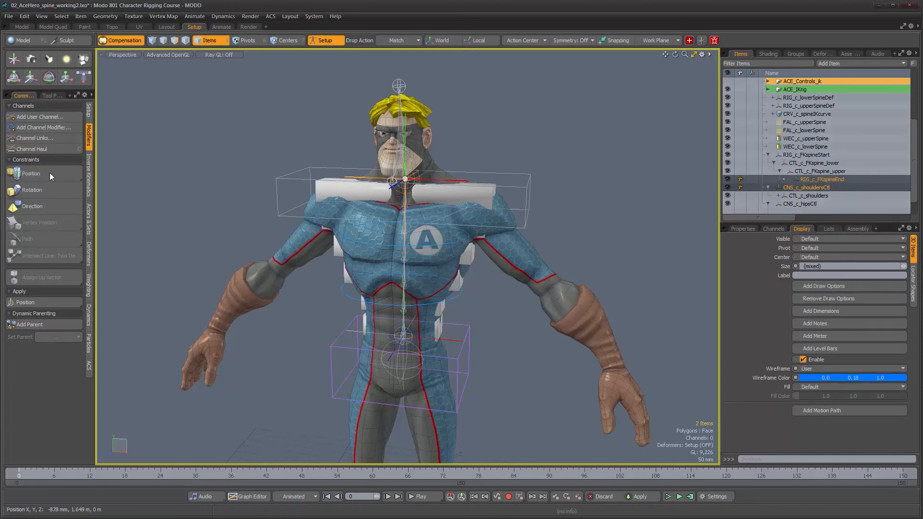
{"action": "left_click", "coordinate": [48, 193]}
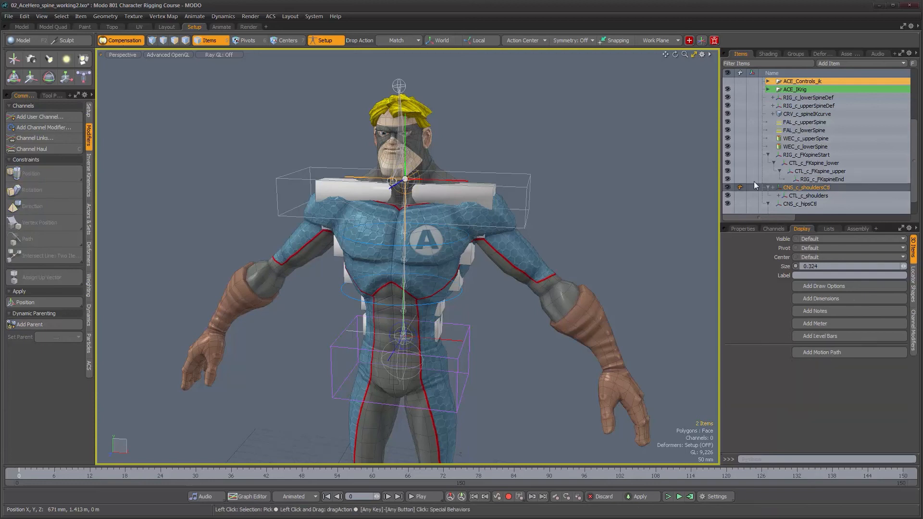
{"action": "left_click", "coordinate": [814, 181], "text": "ctrl"}
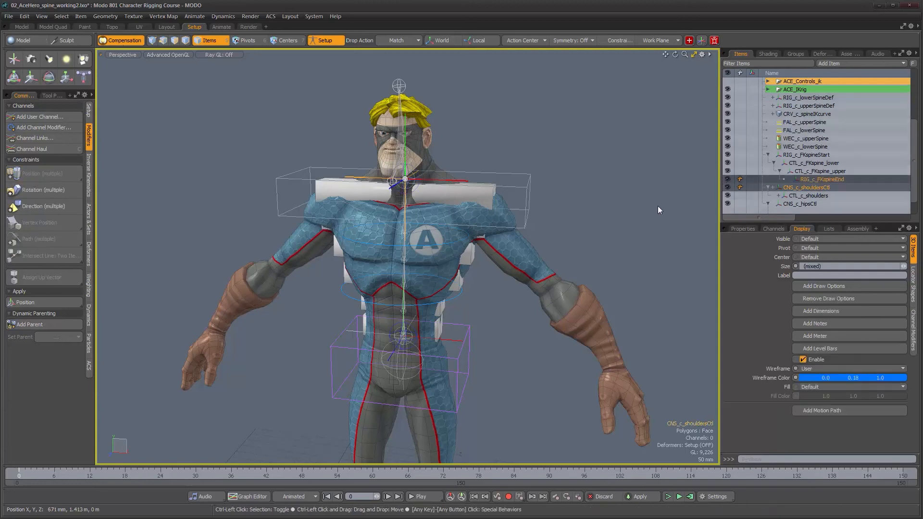
{"action": "left_click", "coordinate": [33, 190]}
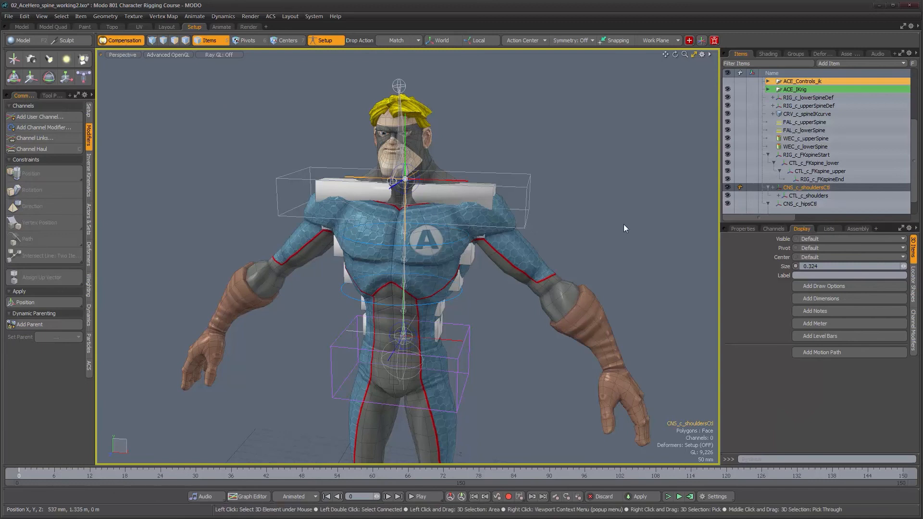
Constrain the position and rotation of CNS_c_hipsCtl to RIG_c_FKspineStart
{"action": "left_click_drag", "start_coordinate": [526, 216], "coordinate": [556, 221], "text": "alt"}
{"action": "right_click_drag", "start_coordinate": [556, 221], "coordinate": [567, 207], "text": "alt"}
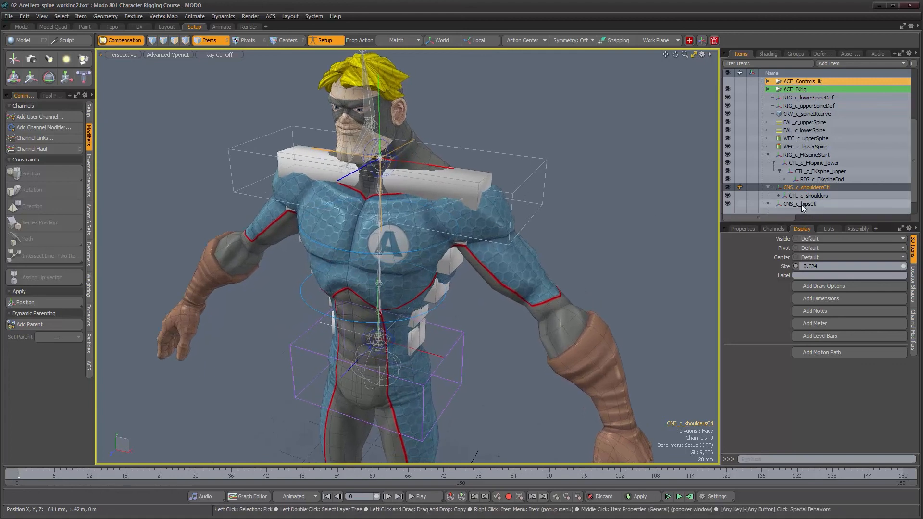
{"action": "left_click", "coordinate": [799, 204]}
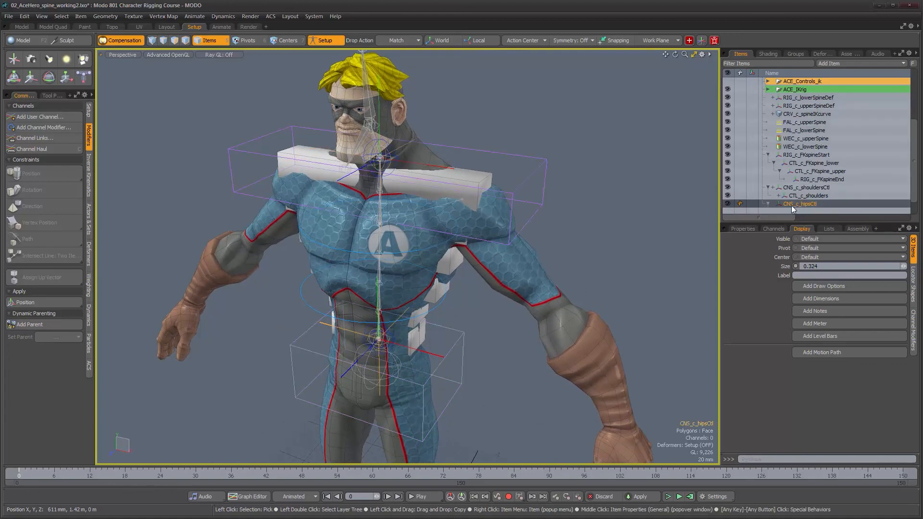
{"action": "left_click", "coordinate": [812, 155], "text": "ctrl"}
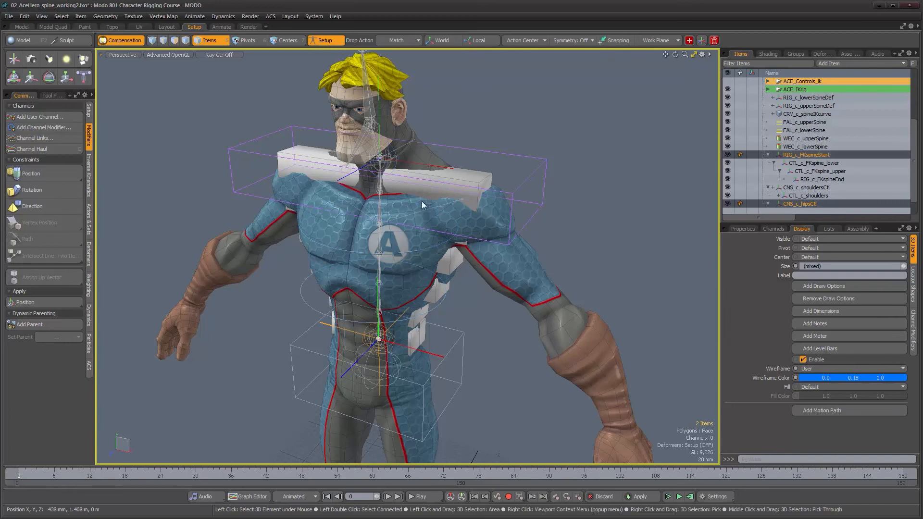
{"action": "left_click", "coordinate": [32, 174]}
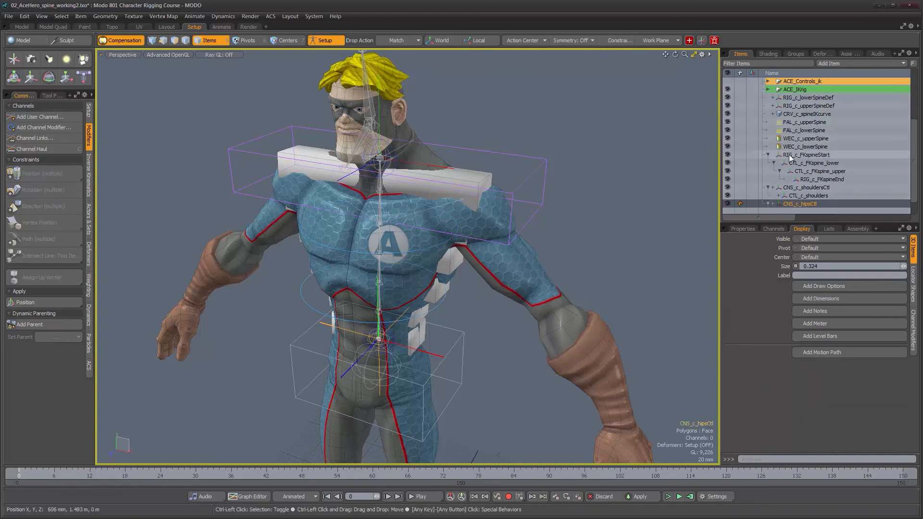
{"action": "left_click", "coordinate": [29, 192]}
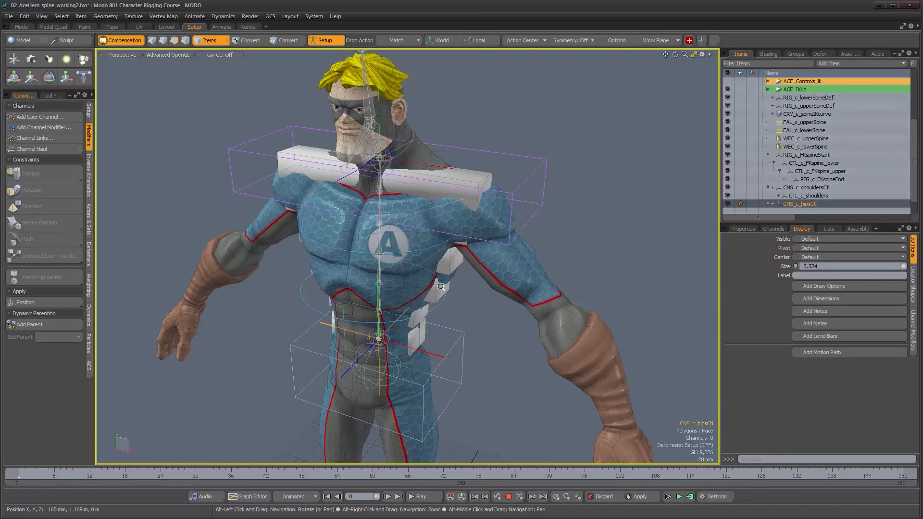
Leave Setup mode, test-rotate CTL_c_FKspine_lower sideways, and undo the rotation
{"action": "left_click_drag", "start_coordinate": [139, 219], "coordinate": [487, 256], "text": "alt"}
{"action": "left_click", "coordinate": [321, 41]}
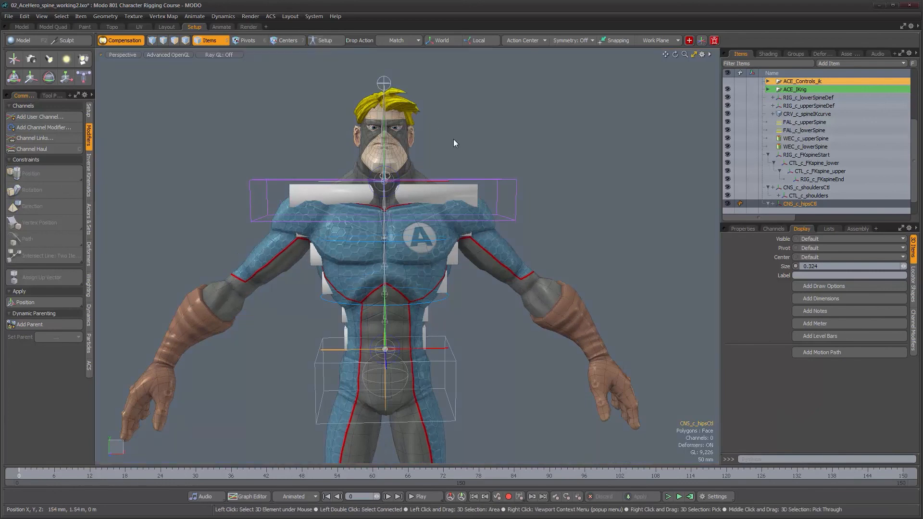
{"action": "left_click", "coordinate": [459, 279]}
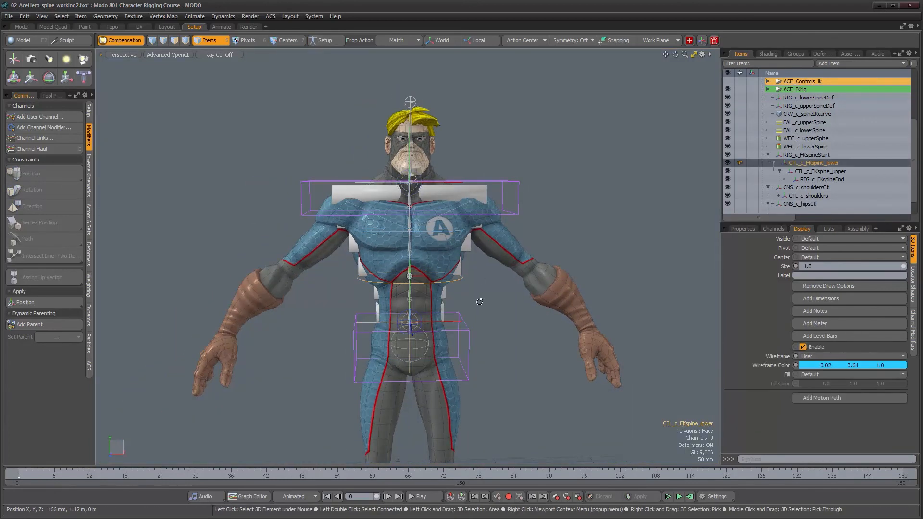
{"action": "right_click_drag", "start_coordinate": [486, 303], "coordinate": [487, 305], "text": "alt"}
{"action": "key", "text": "e"}
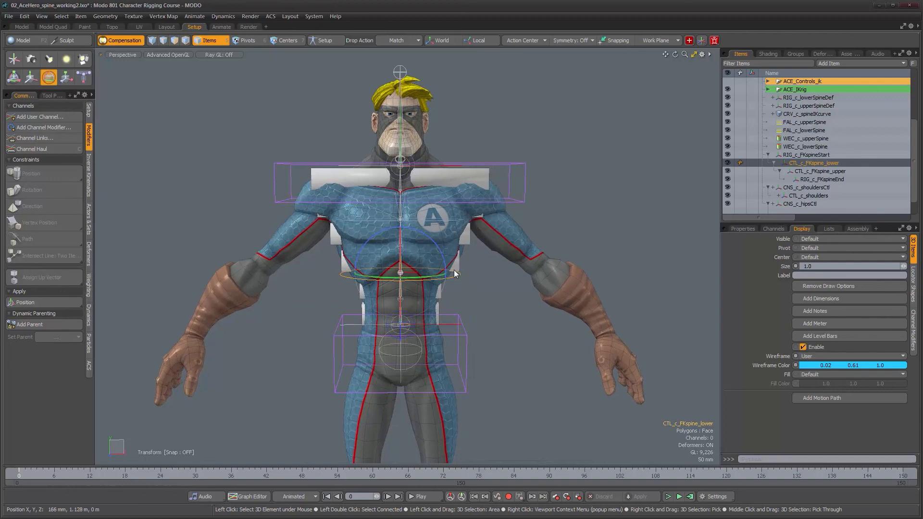
{"action": "left_click_drag", "start_coordinate": [436, 245], "coordinate": [420, 144]}
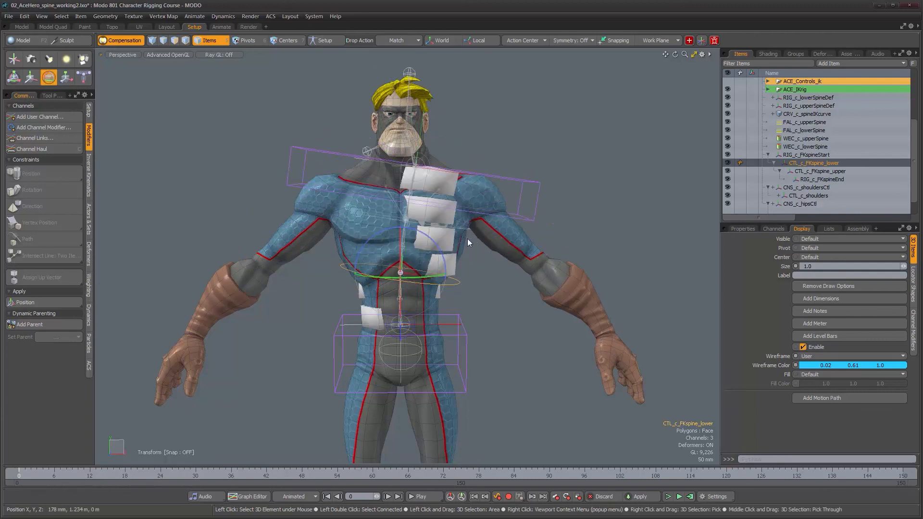
{"action": "key", "text": "ctrl+z"}
Test-rotate CTL_c_FKspine_upper slightly sideways, undo the rotation, and drop the rotate tool
{"action": "left_click", "coordinate": [463, 223]}
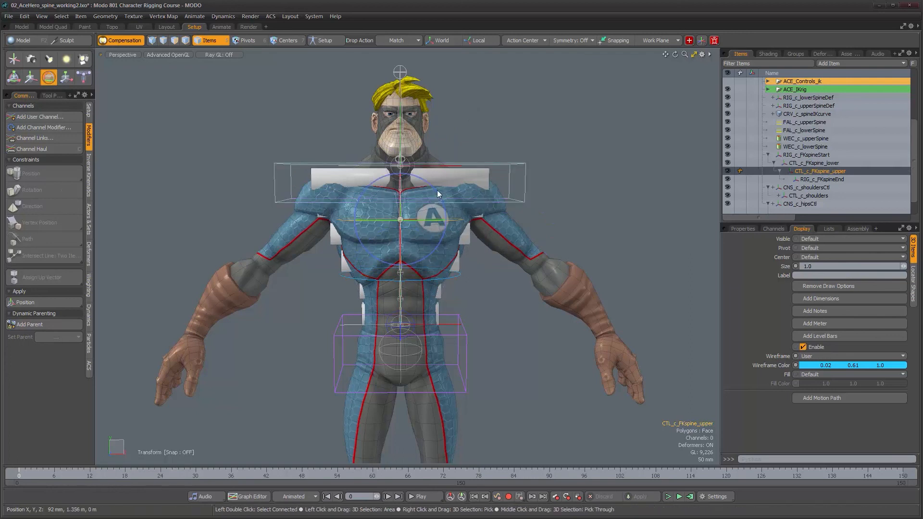
{"action": "mouse_move", "coordinate": [437, 191]}
{"action": "left_mouse_down"}
{"action": "mouse_move", "coordinate": [447, 219]}
{"action": "mouse_move", "coordinate": [430, 180]}
{"action": "mouse_move", "coordinate": [452, 195]}
{"action": "left_mouse_up"}
{"action": "key", "text": "ctrl+z"}
{"action": "left_click_drag", "start_coordinate": [495, 279], "coordinate": [478, 292], "text": "alt"}
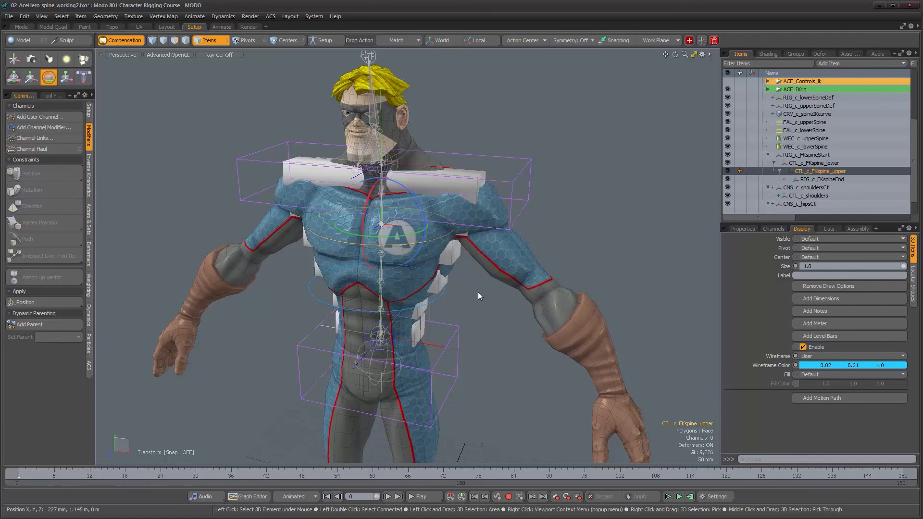
{"action": "left_click_drag", "start_coordinate": [478, 292], "coordinate": [527, 328], "text": "alt"}
{"action": "key", "text": "space"}
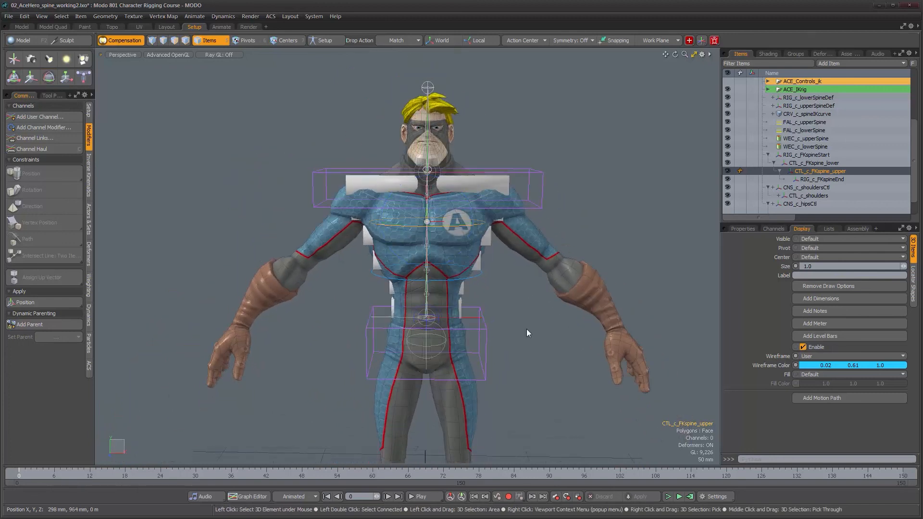
{"action": "left_click_drag", "start_coordinate": [553, 360], "coordinate": [544, 356], "text": "alt"}
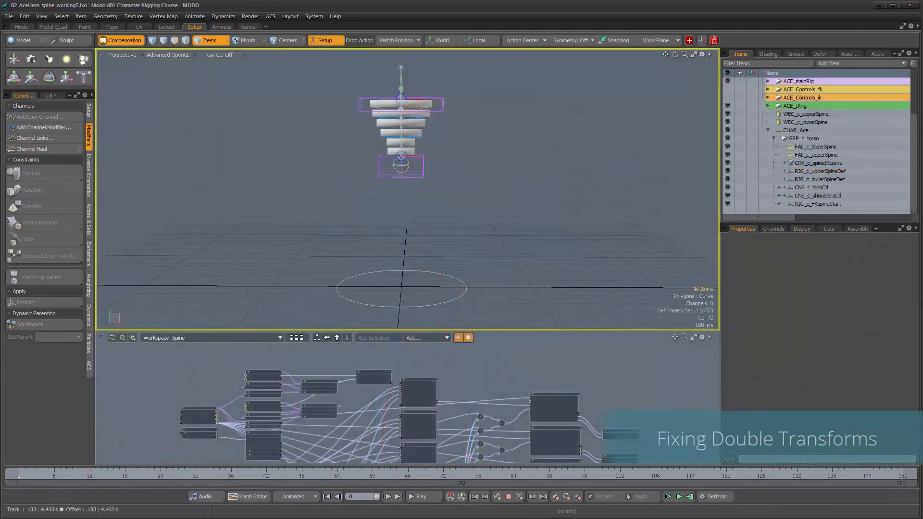
Turn off Setup mode and move the GRP_c_torso group to about -825 mm in X
{"action": "left_click", "coordinate": [329, 42]}
{"action": "left_click_drag", "start_coordinate": [465, 210], "coordinate": [573, 254], "text": "alt"}
{"action": "left_click", "coordinate": [804, 139]}
{"action": "key", "text": "w"}
{"action": "left_click_drag", "start_coordinate": [534, 198], "coordinate": [427, 196]}
{"action": "scroll", "coordinate": [324, 224], "scroll_direction": "up", "scroll_amount": 3}
{"action": "left_click_drag", "start_coordinate": [325, 223], "coordinate": [342, 236], "text": "alt+shift"}
{"action": "scroll", "coordinate": [360, 239], "scroll_direction": "up", "scroll_amount": 2}
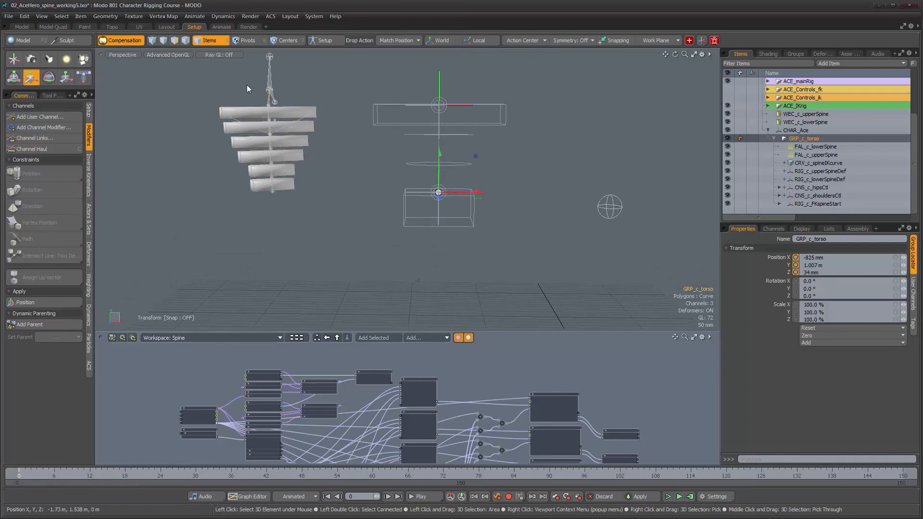
Examine the positions of the spine joints and meshes relative to the moved torso controls
{"action": "left_click_drag", "start_coordinate": [300, 217], "coordinate": [313, 238], "text": "alt+shift"}
{"action": "mouse_move", "coordinate": [347, 196]}
{"action": "left_mouse_down", "text": "alt"}
{"action": "mouse_move", "coordinate": [357, 224]}
{"action": "mouse_move", "coordinate": [353, 212]}
{"action": "left_mouse_up", "text": "alt"}
{"action": "scroll", "coordinate": [352, 212], "scroll_direction": "up", "scroll_amount": 1}
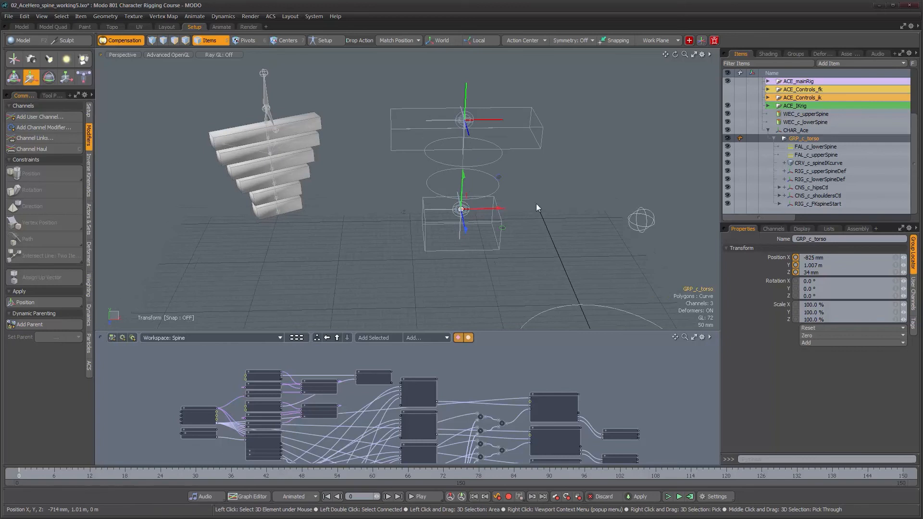
{"action": "left_click_drag", "start_coordinate": [435, 239], "coordinate": [436, 232], "text": "alt"}
{"action": "middle_click_drag", "start_coordinate": [436, 232], "coordinate": [432, 243], "text": "alt"}
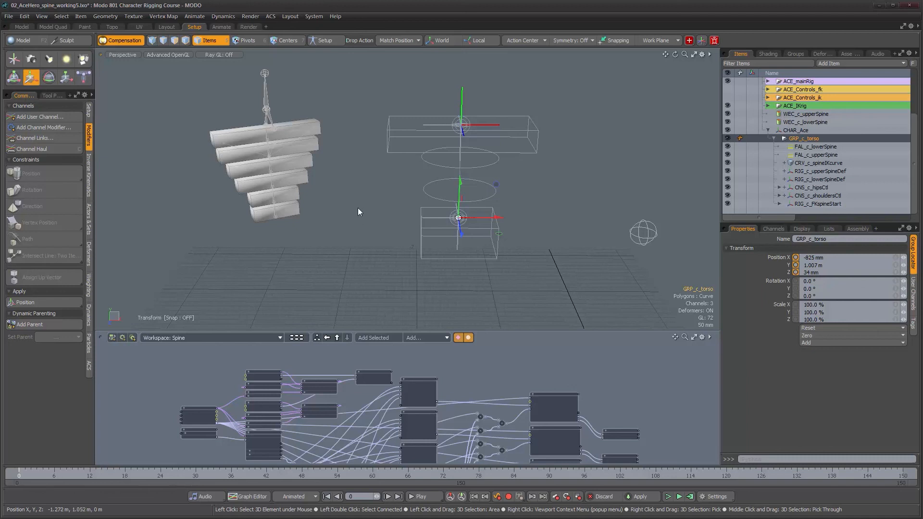
{"action": "left_click_drag", "start_coordinate": [357, 217], "coordinate": [351, 217], "text": "alt"}
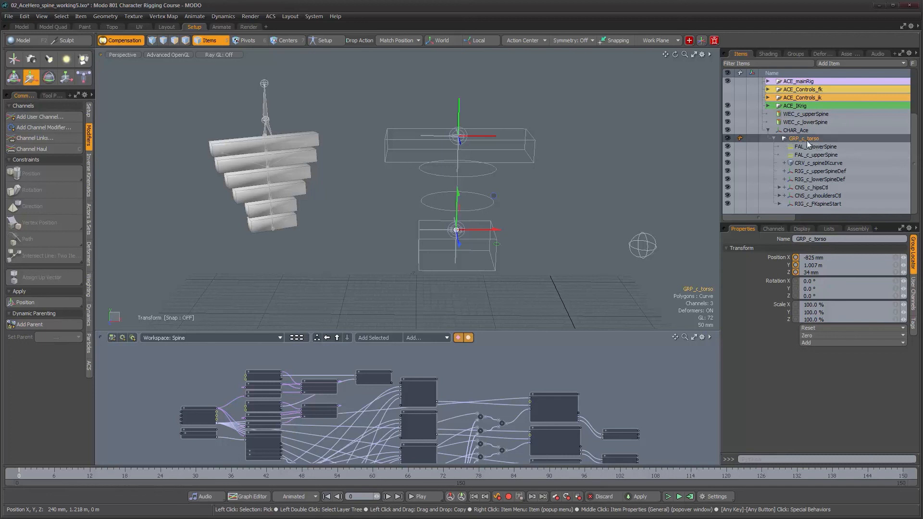
{"action": "left_click_drag", "start_coordinate": [357, 208], "coordinate": [368, 206], "text": "alt"}
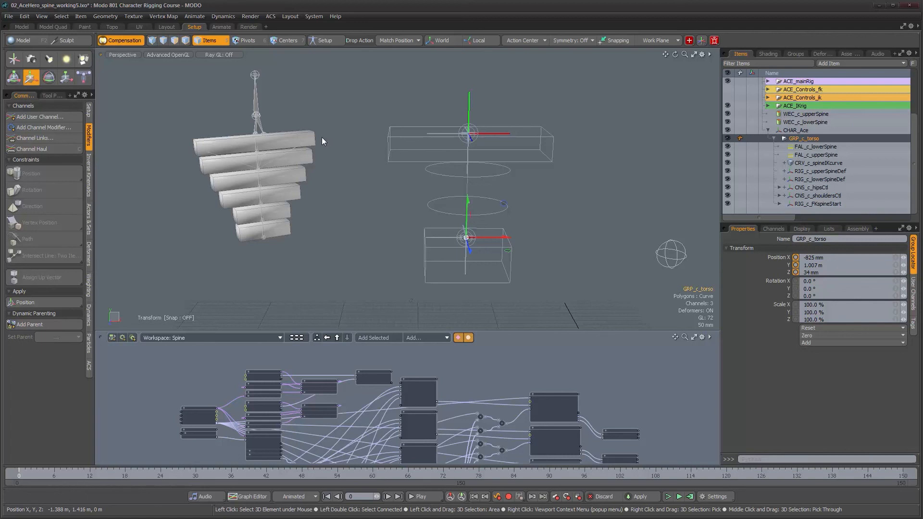
{"action": "right_click_drag", "start_coordinate": [278, 176], "coordinate": [334, 197], "text": "alt"}
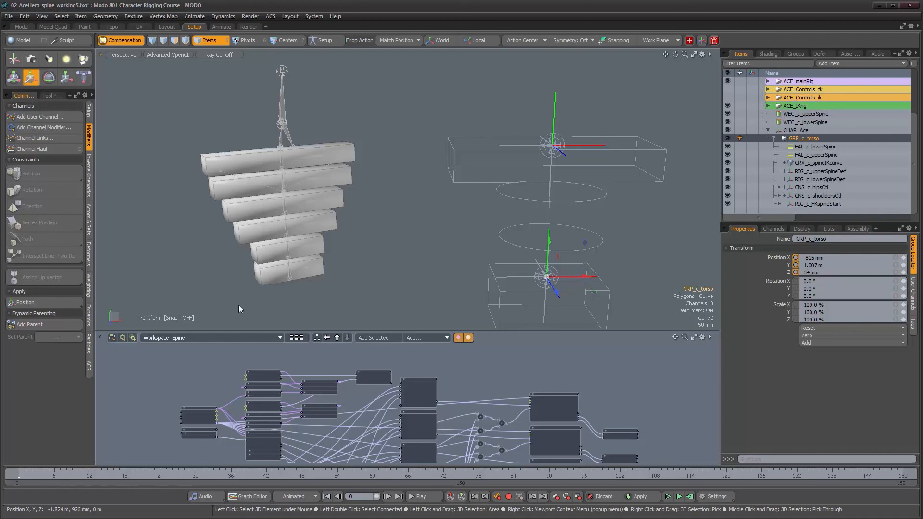
Select CRV_c_spineIKcurve and examine how it and the spine joints sit relative to the torso controls
{"action": "left_click", "coordinate": [841, 162]}
{"action": "mouse_move", "coordinate": [419, 214]}
{"action": "left_mouse_down", "text": "alt"}
{"action": "mouse_move", "coordinate": [385, 212]}
{"action": "mouse_move", "coordinate": [402, 213]}
{"action": "left_mouse_up", "text": "alt"}
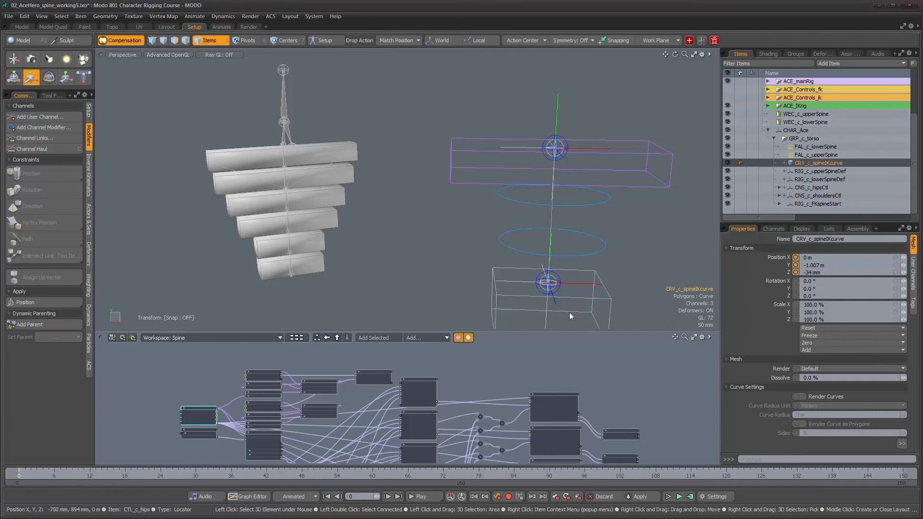
{"action": "left_click_drag", "start_coordinate": [569, 313], "coordinate": [649, 272], "text": "alt"}
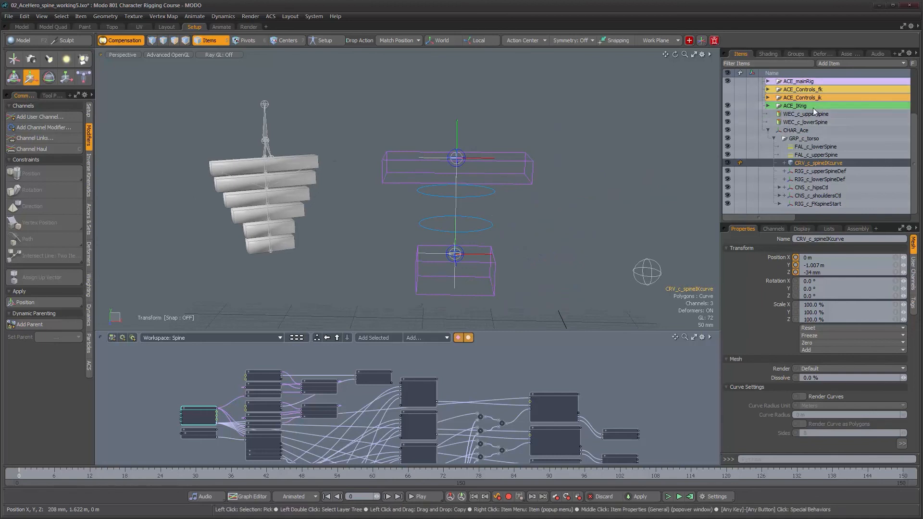
{"action": "left_click_drag", "start_coordinate": [595, 208], "coordinate": [583, 203], "text": "alt"}
{"action": "left_click_drag", "start_coordinate": [297, 208], "coordinate": [393, 185], "text": "alt"}
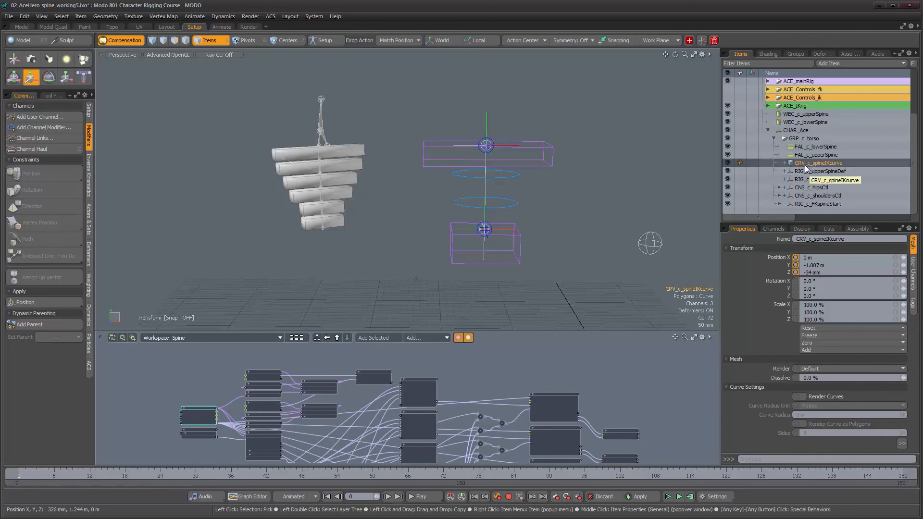
{"action": "left_click_drag", "start_coordinate": [424, 139], "coordinate": [507, 159], "text": "ctrl+alt"}
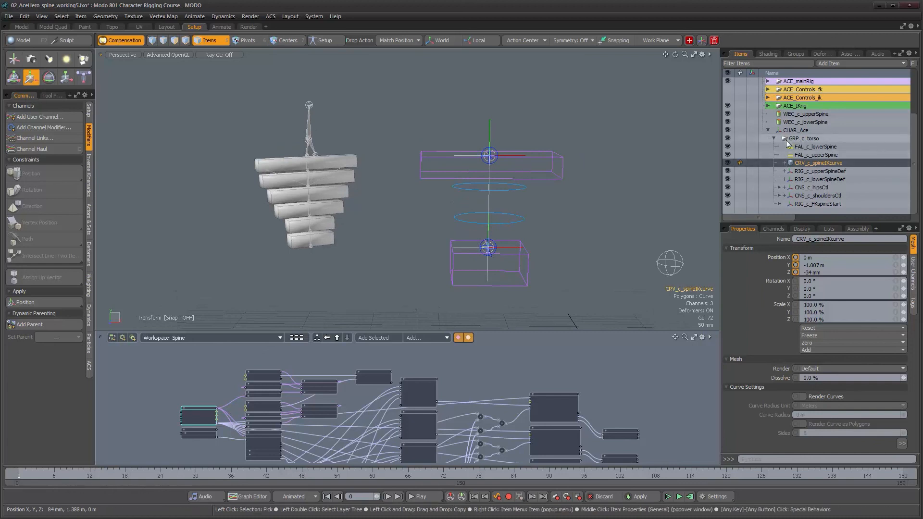
{"action": "left_click_drag", "start_coordinate": [546, 221], "coordinate": [521, 214], "text": "ctrl+alt"}
{"action": "left_click_drag", "start_coordinate": [521, 214], "coordinate": [481, 213], "text": "alt+shift"}
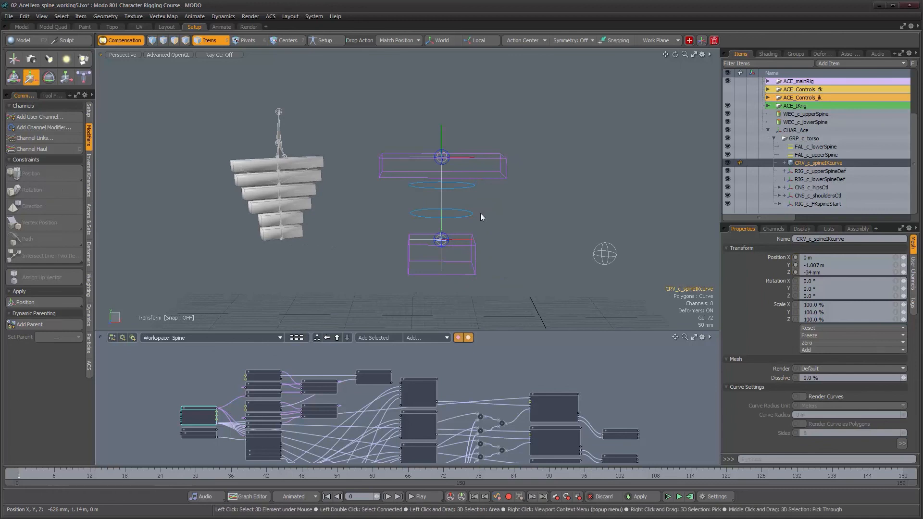
Undo the GRP_c_torso move and turn Setup mode back on
{"action": "key", "text": "ctrl+z"}
{"action": "key", "text": "ctrl+z"}
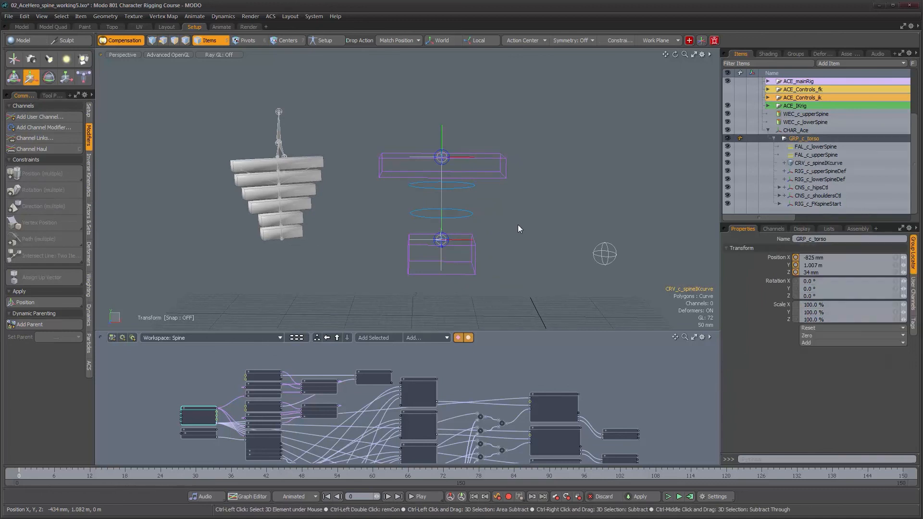
{"action": "left_click_drag", "start_coordinate": [540, 225], "coordinate": [358, 218], "text": "alt+shift"}
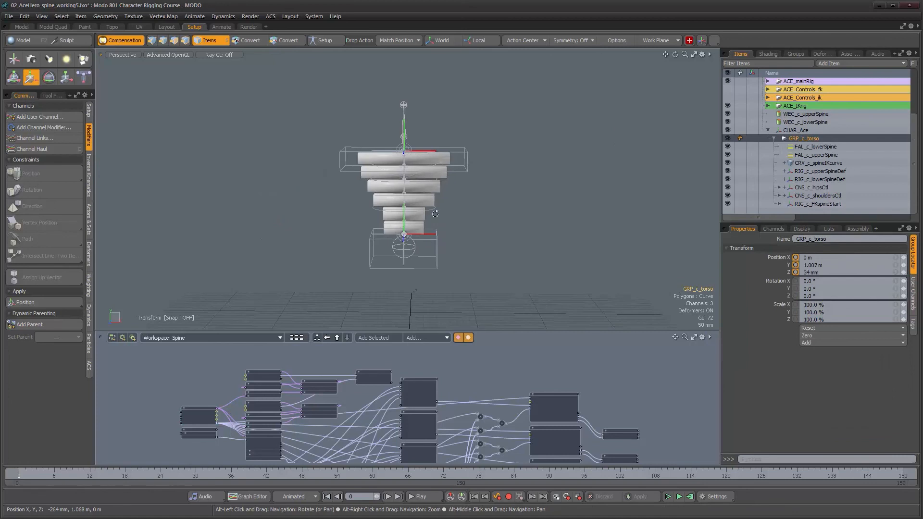
{"action": "left_click_drag", "start_coordinate": [434, 214], "coordinate": [455, 214], "text": "ctrl+alt"}
{"action": "left_click", "coordinate": [324, 42]}
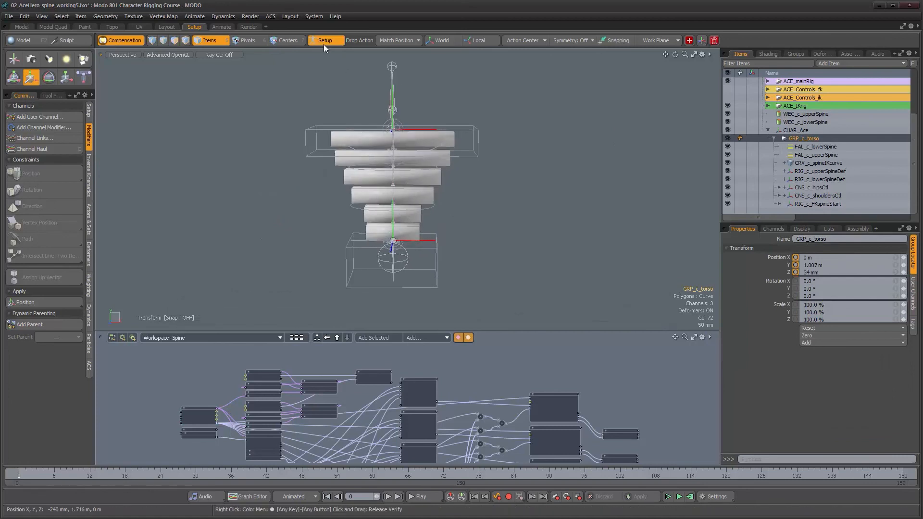
{"action": "left_click_drag", "start_coordinate": [434, 189], "coordinate": [459, 206], "text": "alt"}
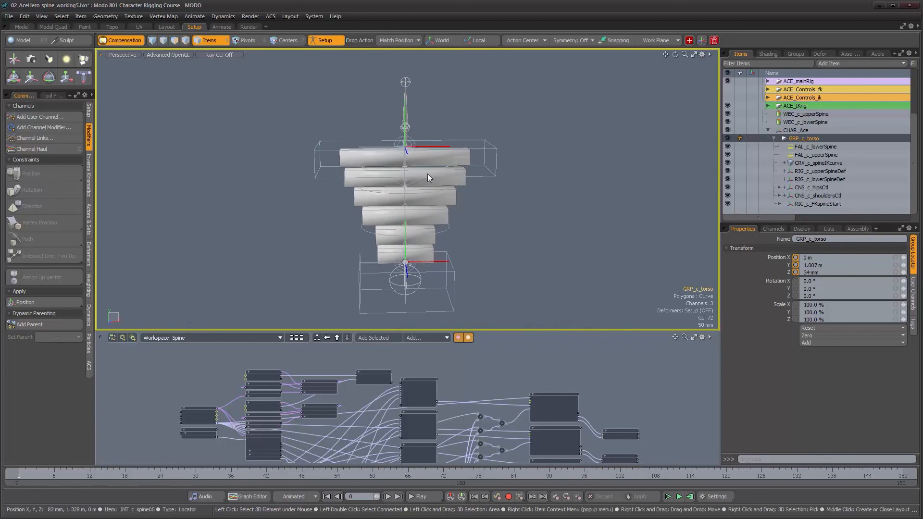
Set Inherit Position, Inherit Rotation and Inherit Scale to false on CRV_c_spineIKcurve
{"action": "left_click", "coordinate": [820, 163]}
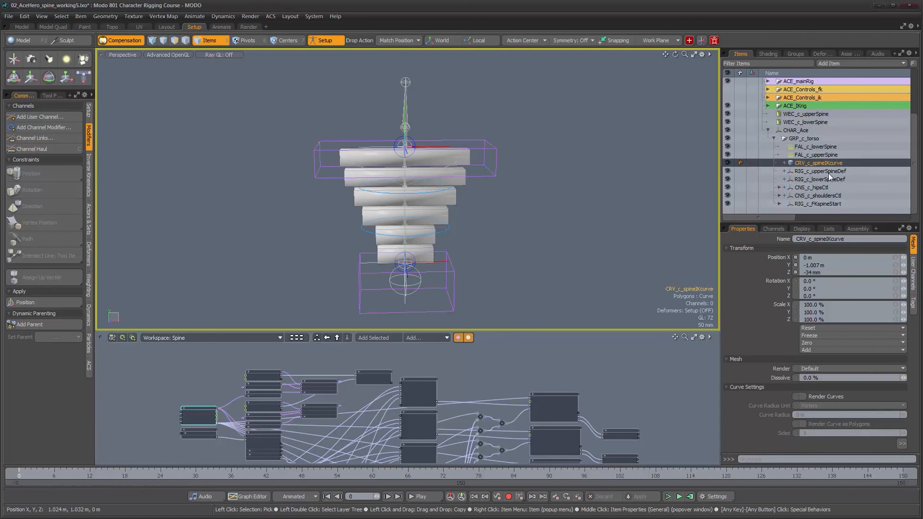
{"action": "left_click", "coordinate": [775, 230]}
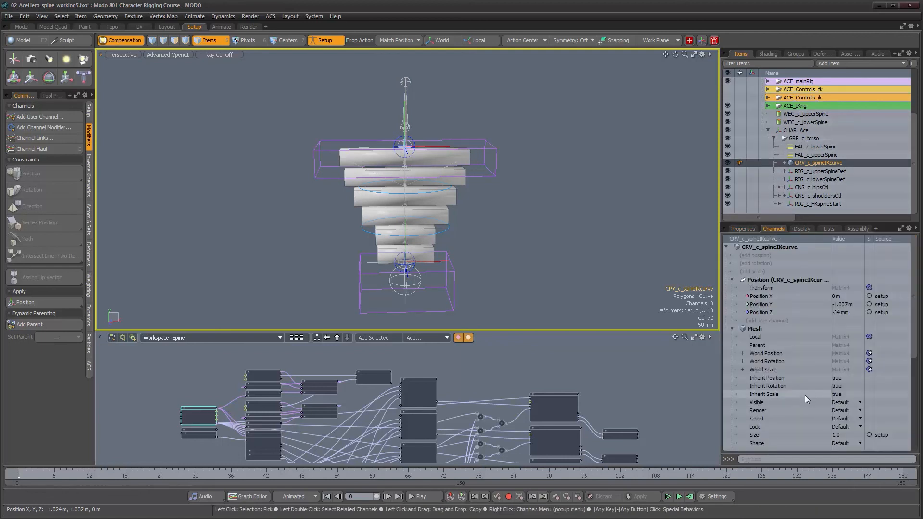
{"action": "scroll", "coordinate": [805, 395], "scroll_direction": "down", "scroll_amount": 1}
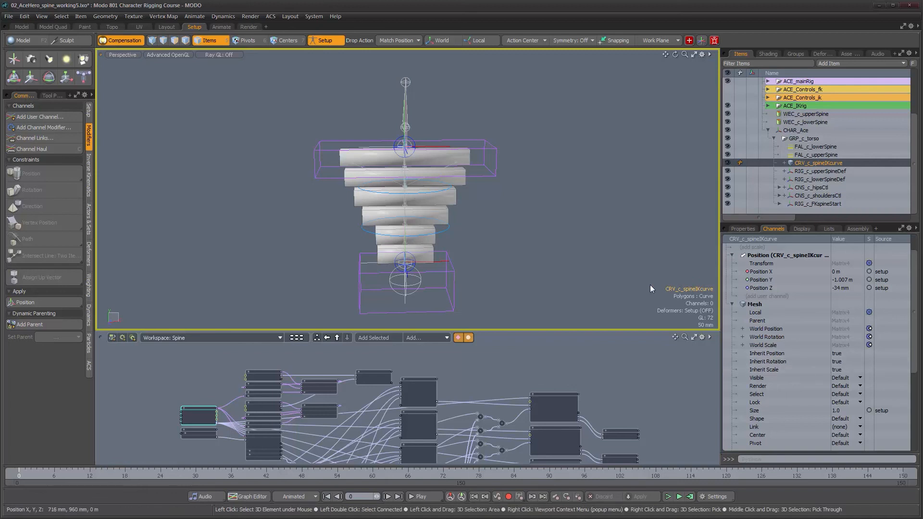
{"action": "left_click", "coordinate": [841, 353]}
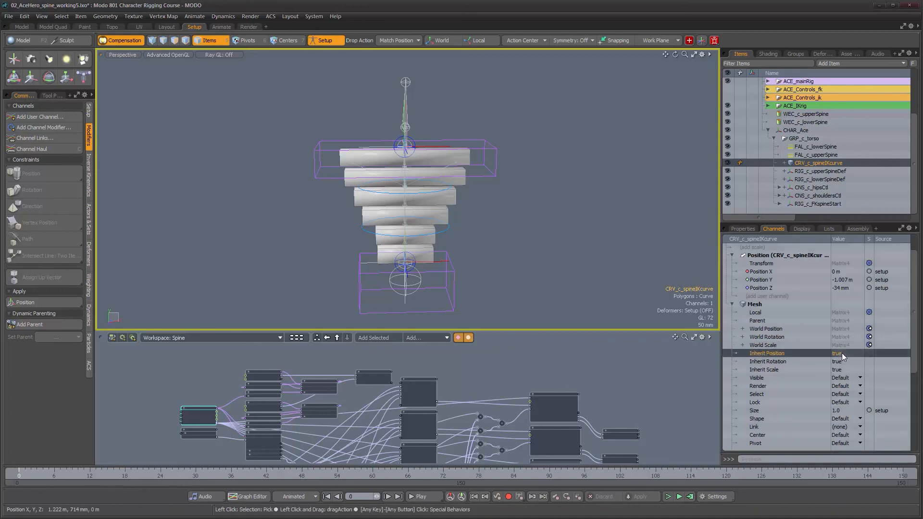
{"action": "left_click", "coordinate": [843, 361]}
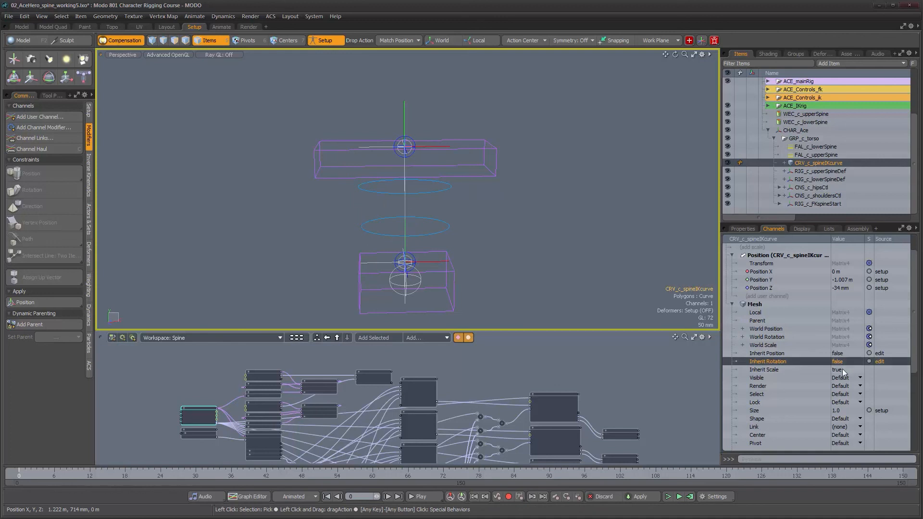
{"action": "left_click", "coordinate": [841, 370]}
Examine where the spine joints and meshes sit relative to the torso controls with the curve's inheritance off
{"action": "left_click_drag", "start_coordinate": [552, 277], "coordinate": [470, 233], "text": "alt"}
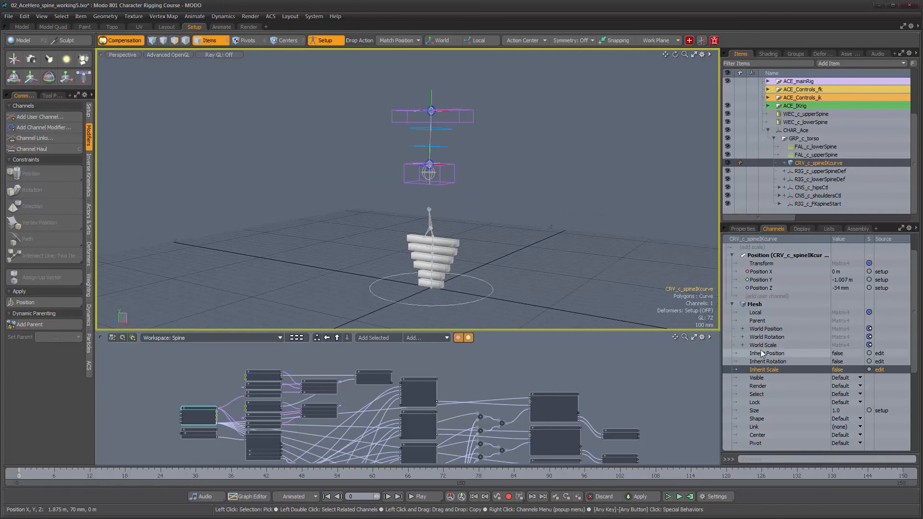
{"action": "left_click_drag", "start_coordinate": [541, 207], "coordinate": [533, 217], "text": "alt"}
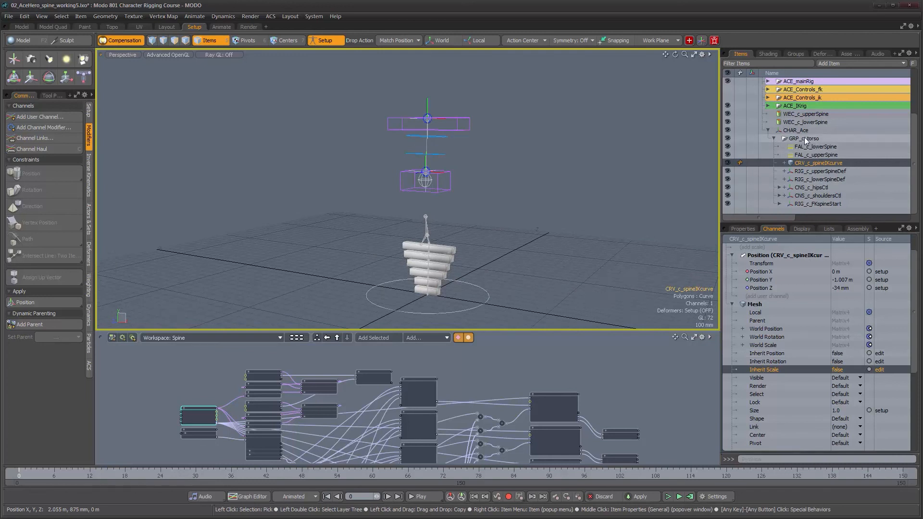
{"action": "right_click_drag", "start_coordinate": [498, 143], "coordinate": [515, 165], "text": "alt"}
{"action": "left_click_drag", "start_coordinate": [515, 165], "coordinate": [486, 178], "text": "alt"}
{"action": "right_click_drag", "start_coordinate": [487, 179], "coordinate": [512, 173], "text": "alt"}
{"action": "left_click_drag", "start_coordinate": [512, 173], "coordinate": [484, 182], "text": "alt"}
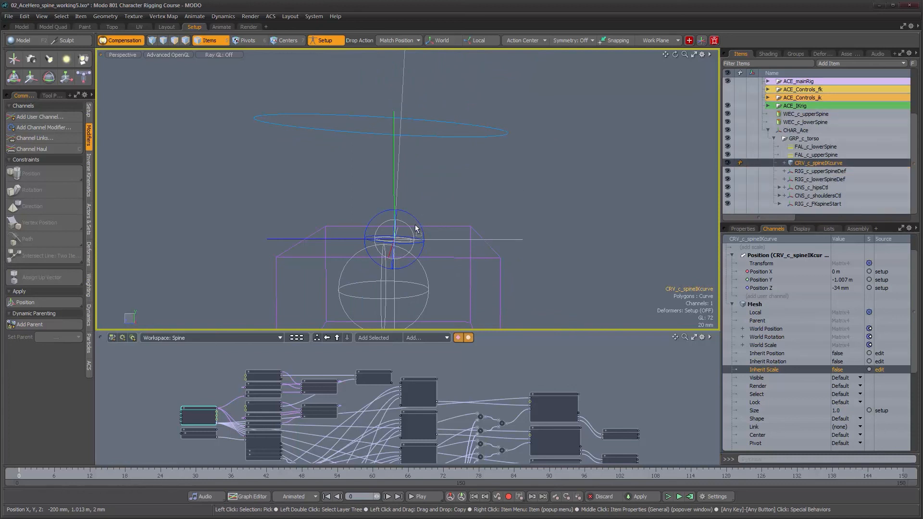
{"action": "key", "text": "ctrl+z"}
{"action": "scroll", "coordinate": [424, 232], "scroll_direction": "down", "scroll_amount": 4}
{"action": "left_click_drag", "start_coordinate": [424, 232], "coordinate": [485, 236], "text": "alt"}
{"action": "scroll", "coordinate": [411, 241], "scroll_direction": "down", "scroll_amount": 3}
{"action": "middle_click_drag", "start_coordinate": [411, 240], "coordinate": [382, 252], "text": "alt"}
{"action": "left_click_drag", "start_coordinate": [420, 244], "coordinate": [434, 241], "text": "alt"}
{"action": "scroll", "coordinate": [434, 242], "scroll_direction": "down", "scroll_amount": 3}
{"action": "middle_click_drag", "start_coordinate": [486, 120], "coordinate": [478, 147], "text": "alt"}
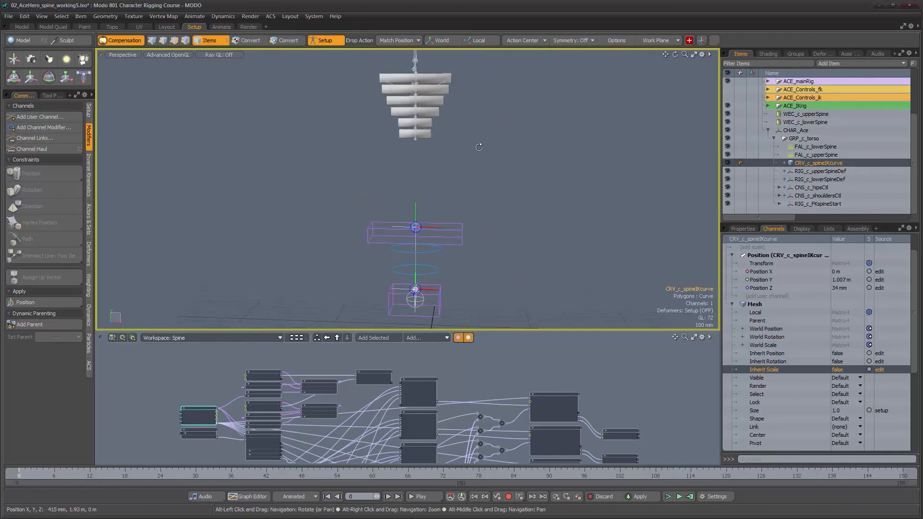
Set the Y and Z position of CRV_c_spineIKcurve to 0
{"action": "left_click", "coordinate": [746, 228]}
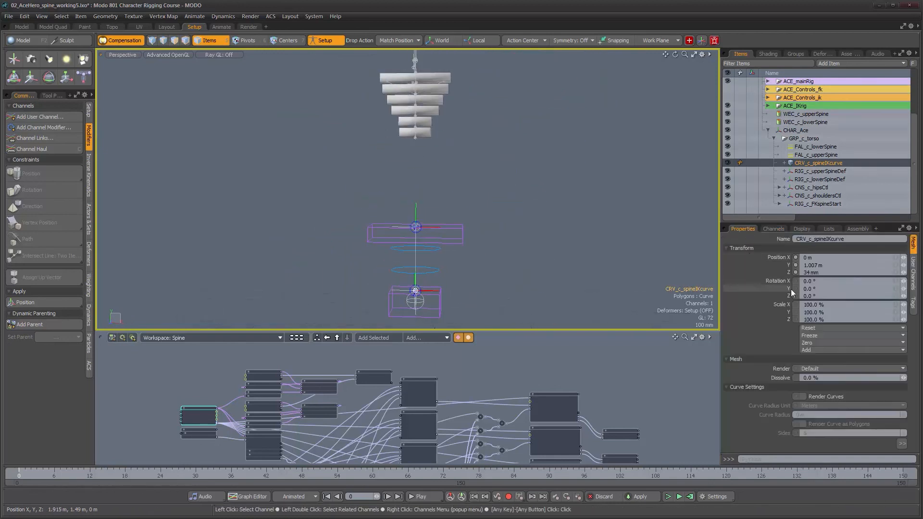
{"action": "left_click", "coordinate": [830, 265]}
{"action": "type", "text": "0"}
{"action": "key", "text": "Return"}
{"action": "left_click_drag", "start_coordinate": [566, 202], "coordinate": [431, 206], "text": "alt"}
{"action": "left_click", "coordinate": [824, 273]}
{"action": "type", "text": "0"}
{"action": "key", "text": "Return"}
Examine how the spine joints and meshes line up with the hip and shoulder controls
{"action": "left_click_drag", "start_coordinate": [452, 239], "coordinate": [450, 250], "text": "alt"}
{"action": "right_click_drag", "start_coordinate": [405, 230], "coordinate": [457, 234], "text": "alt"}
{"action": "middle_click_drag", "start_coordinate": [457, 234], "coordinate": [454, 211], "text": "alt"}
{"action": "right_click_drag", "start_coordinate": [454, 212], "coordinate": [500, 227], "text": "alt"}
{"action": "left_click_drag", "start_coordinate": [435, 244], "coordinate": [454, 259], "text": "alt"}
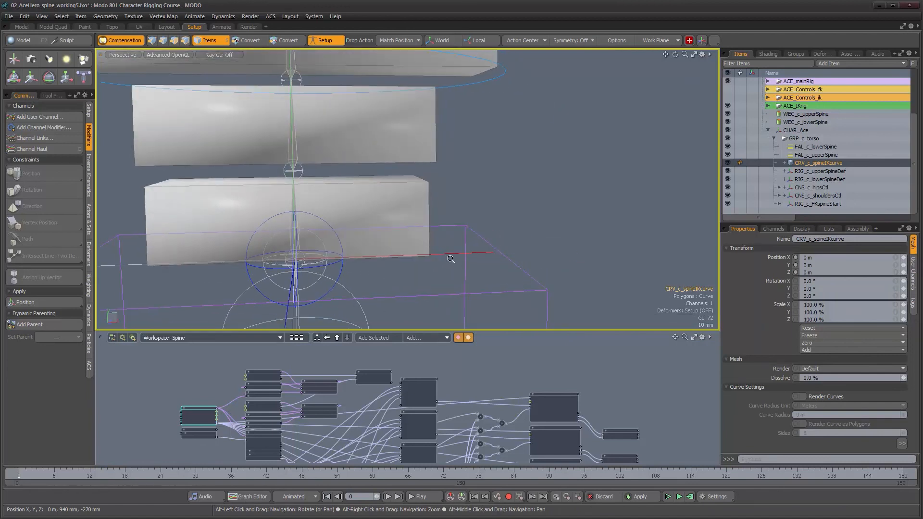
{"action": "right_click_drag", "start_coordinate": [454, 259], "coordinate": [435, 222], "text": "alt"}
{"action": "middle_click_drag", "start_coordinate": [435, 222], "coordinate": [414, 233], "text": "alt"}
{"action": "left_click_drag", "start_coordinate": [415, 233], "coordinate": [453, 217], "text": "alt"}
{"action": "right_click_drag", "start_coordinate": [453, 217], "coordinate": [394, 206], "text": "alt"}
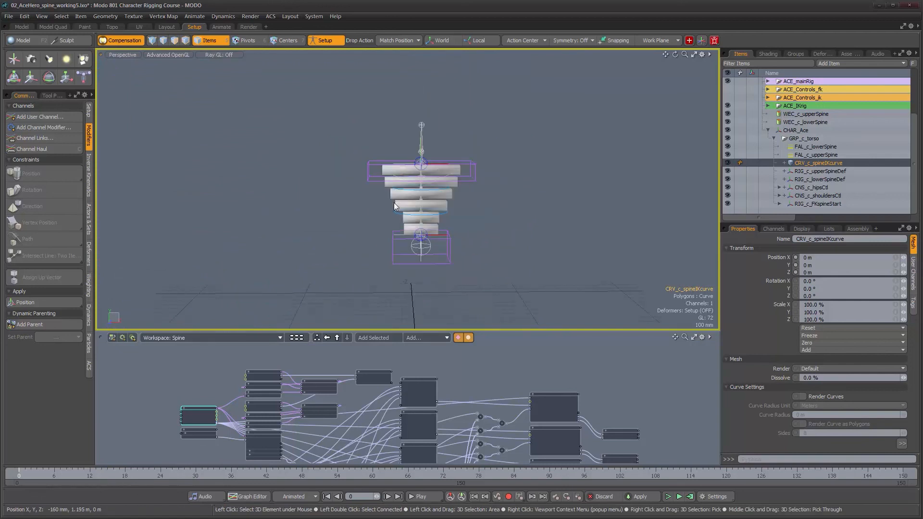
Turn off Setup mode and move the GRP_c_torso group to about -1.275 m in X
{"action": "left_click", "coordinate": [325, 42]}
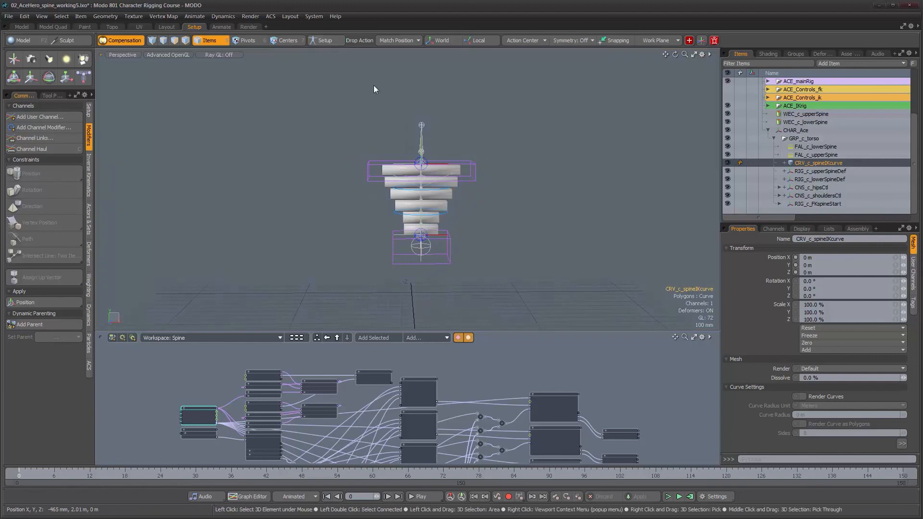
{"action": "left_click", "coordinate": [798, 139]}
{"action": "key", "text": "w"}
{"action": "left_click_drag", "start_coordinate": [490, 227], "coordinate": [344, 222]}
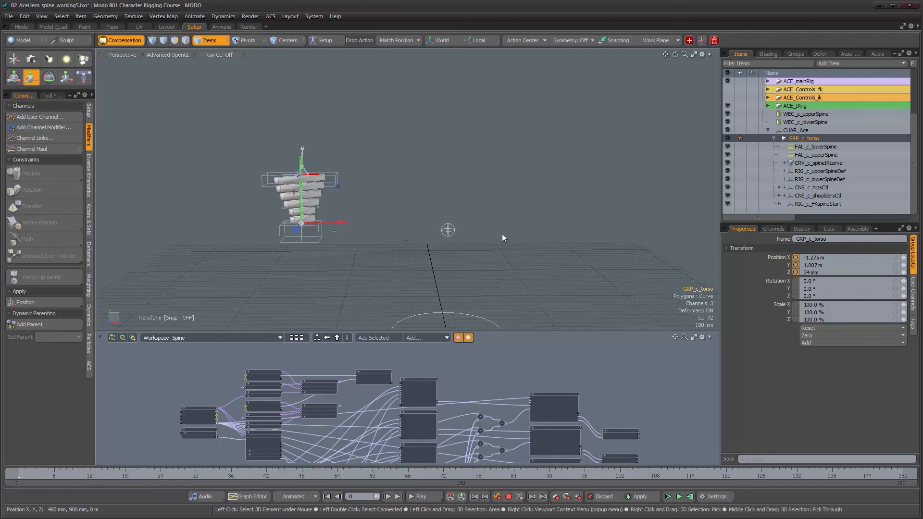
Undo the last torso group move and move GRP_c_torso to about -740 mm in X instead
{"action": "left_click_drag", "start_coordinate": [596, 275], "coordinate": [521, 245], "text": "alt"}
{"action": "key", "text": "ctrl+z"}
{"action": "right_click_drag", "start_coordinate": [530, 251], "coordinate": [489, 233], "text": "alt"}
{"action": "left_click_drag", "start_coordinate": [453, 229], "coordinate": [337, 229]}
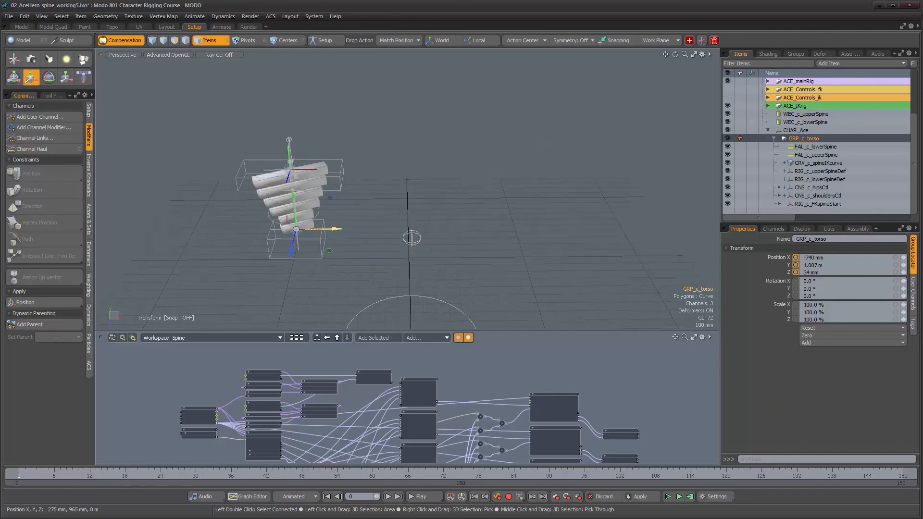